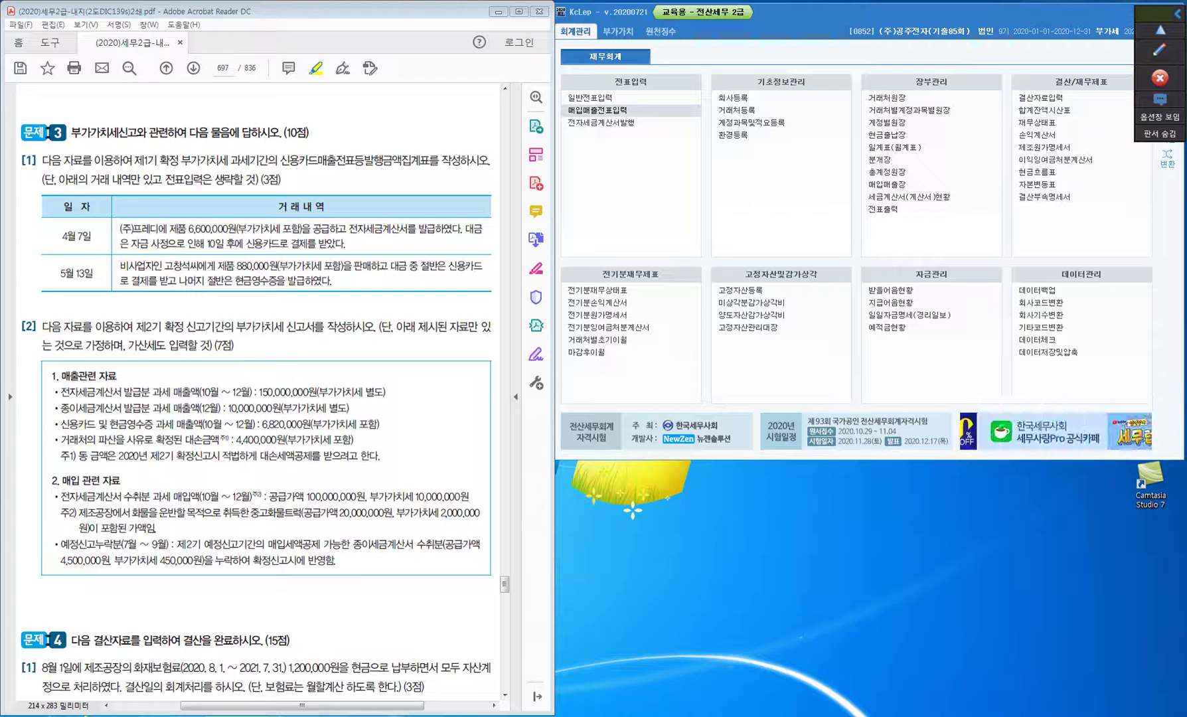
Highlight "신용카드매출전표등발행금액집계표" in the text of question 1 in the PDF.
{"action": "key", "text": "ctrl"}
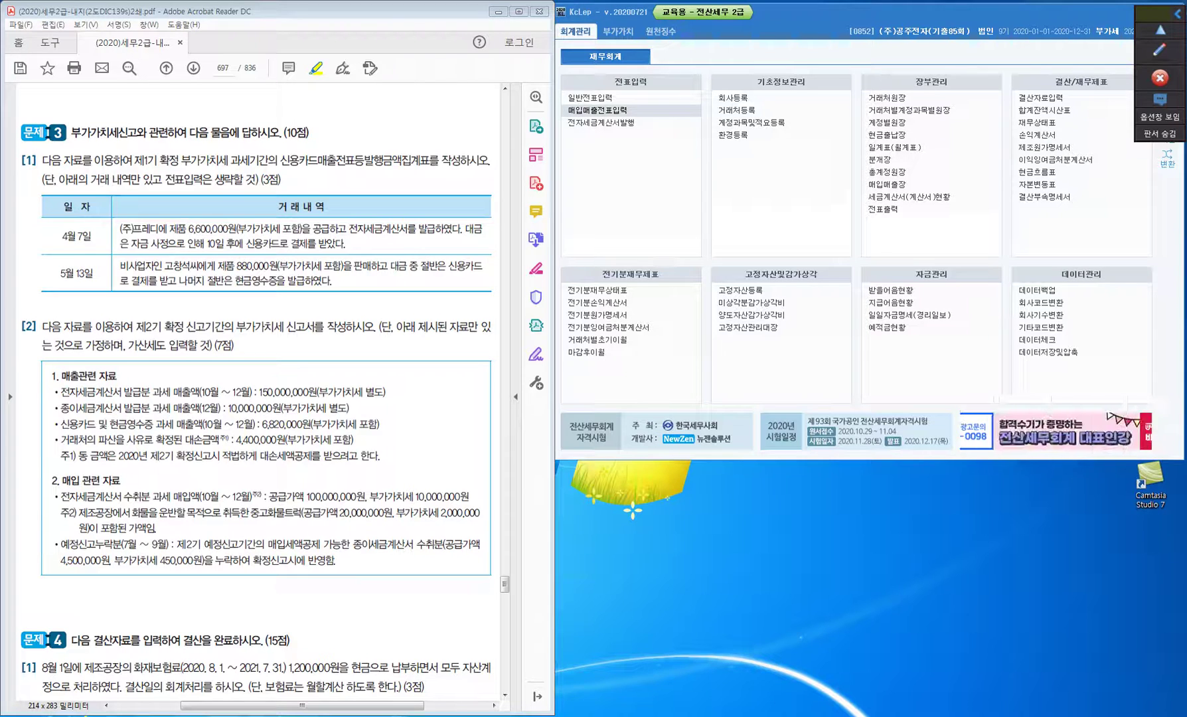
{"action": "key", "text": "alt+Tab"}
{"action": "left_click_drag", "start_coordinate": [280, 160], "coordinate": [430, 160]}
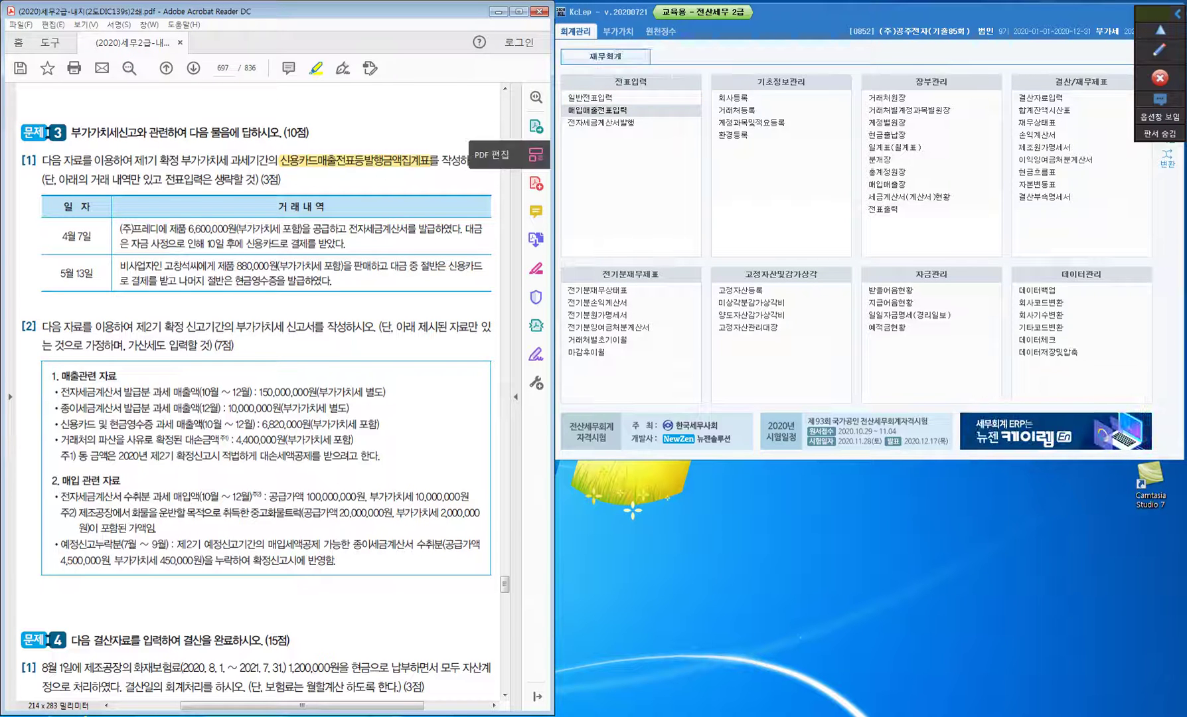
Open the 신용카드매출전표등발행금액집계표 form in the VAT module of KcLep and set its period to April through June 2020.
{"action": "left_click", "coordinate": [618, 31]}
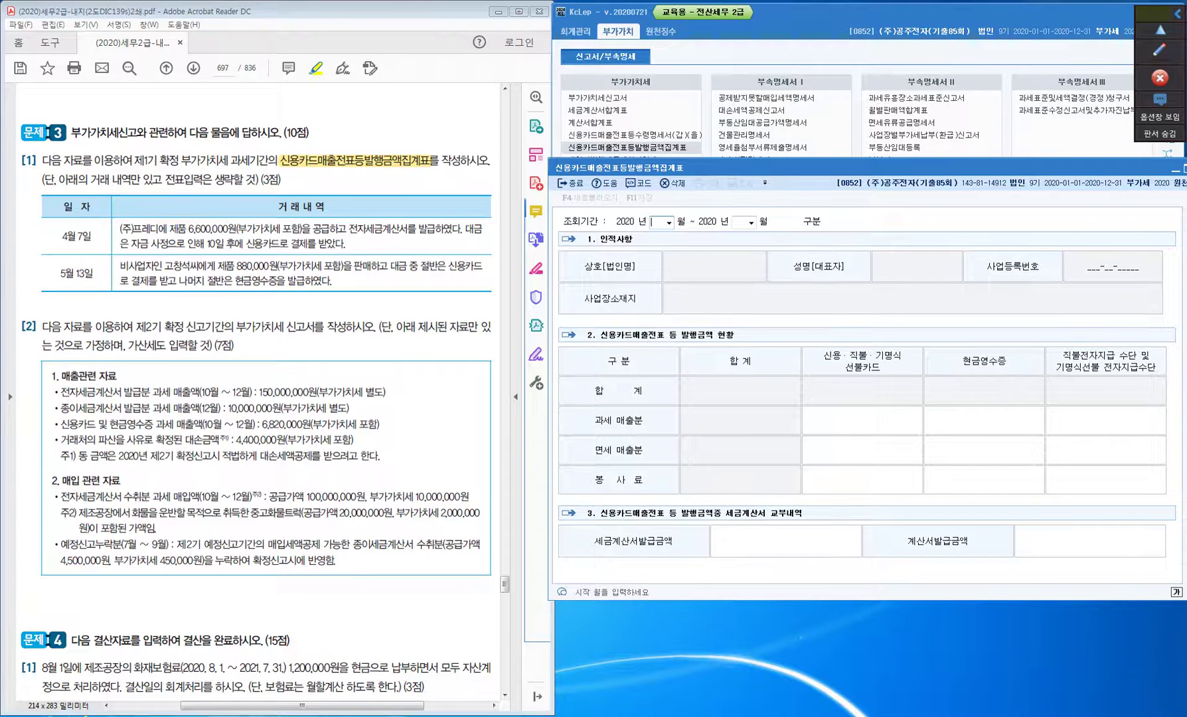
{"action": "type", "text": "4"}
{"action": "key", "text": "Return"}
{"action": "key", "text": "Return"}
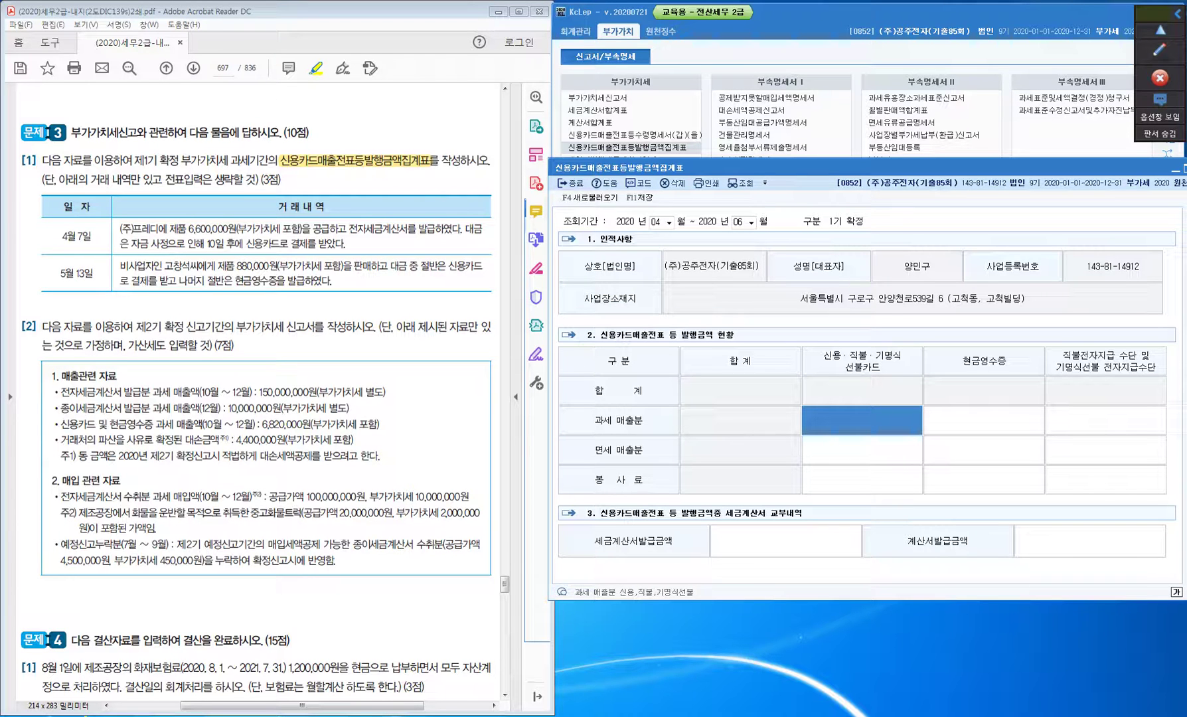
Box the section 2 heading in blue, draw an arrow from it to section 3, and erase both marks.
{"action": "left_click", "coordinate": [1160, 51]}
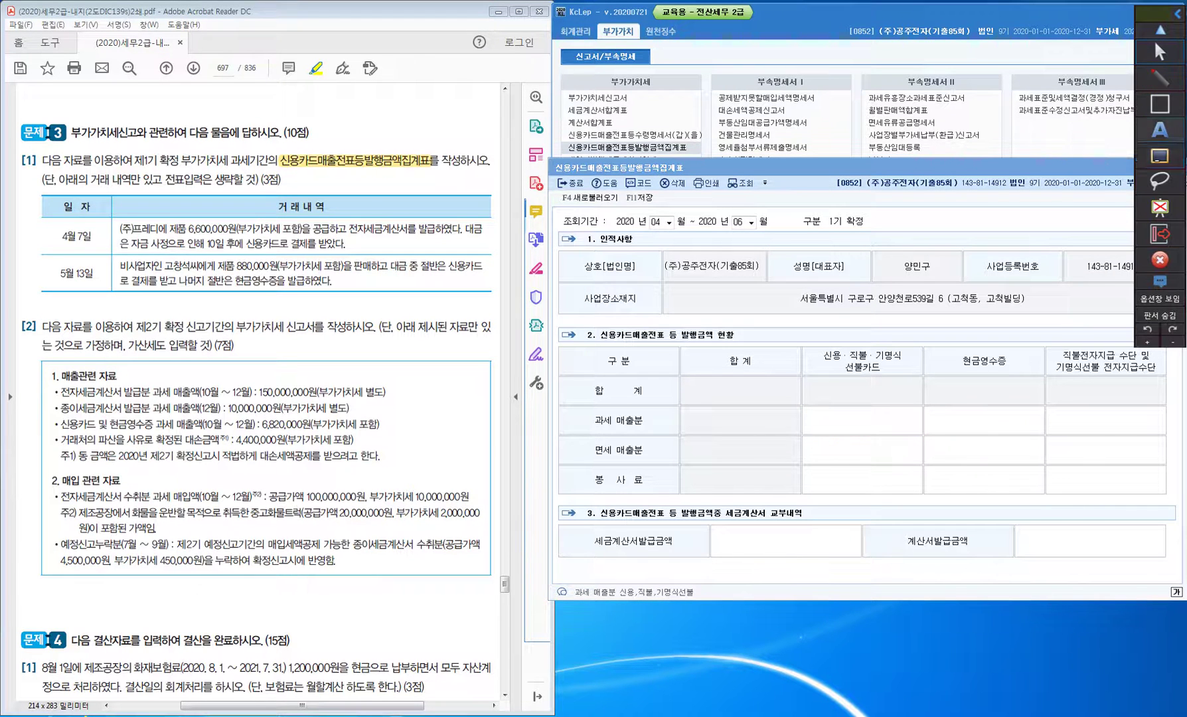
{"action": "left_click", "coordinate": [1160, 104]}
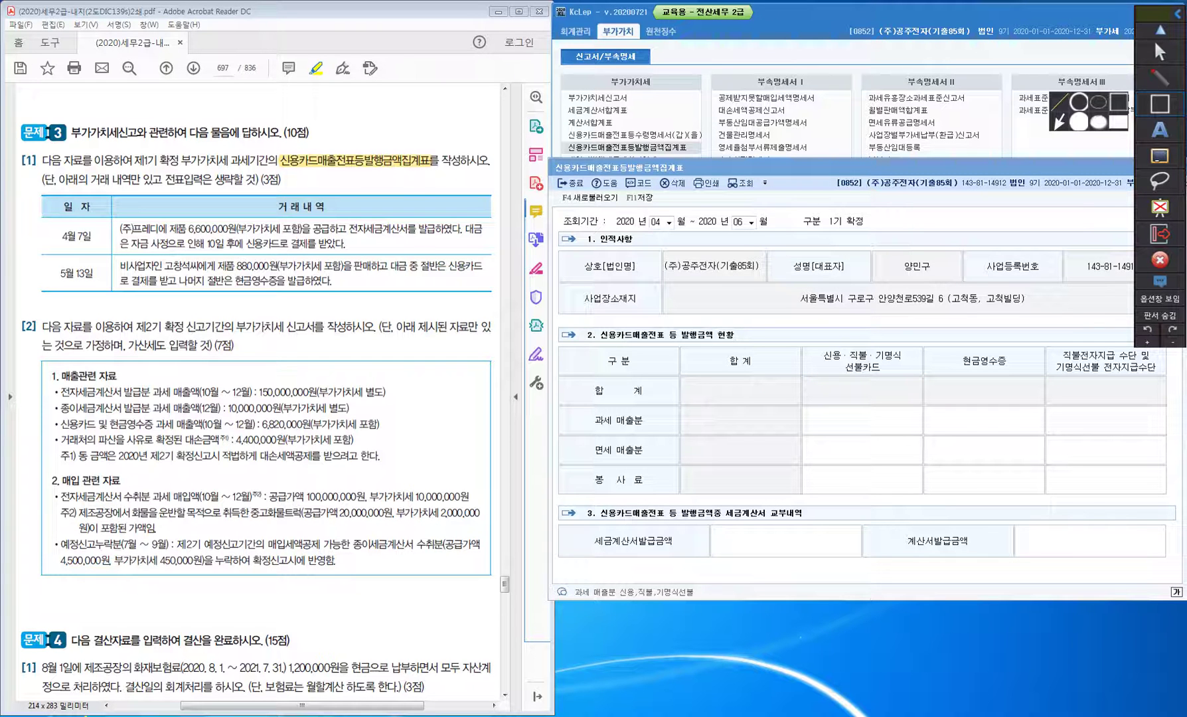
{"action": "mouse_move", "coordinate": [591, 324]}
{"action": "left_mouse_down"}
{"action": "mouse_move", "coordinate": [599, 345]}
{"action": "mouse_move", "coordinate": [718, 345]}
{"action": "left_mouse_up"}
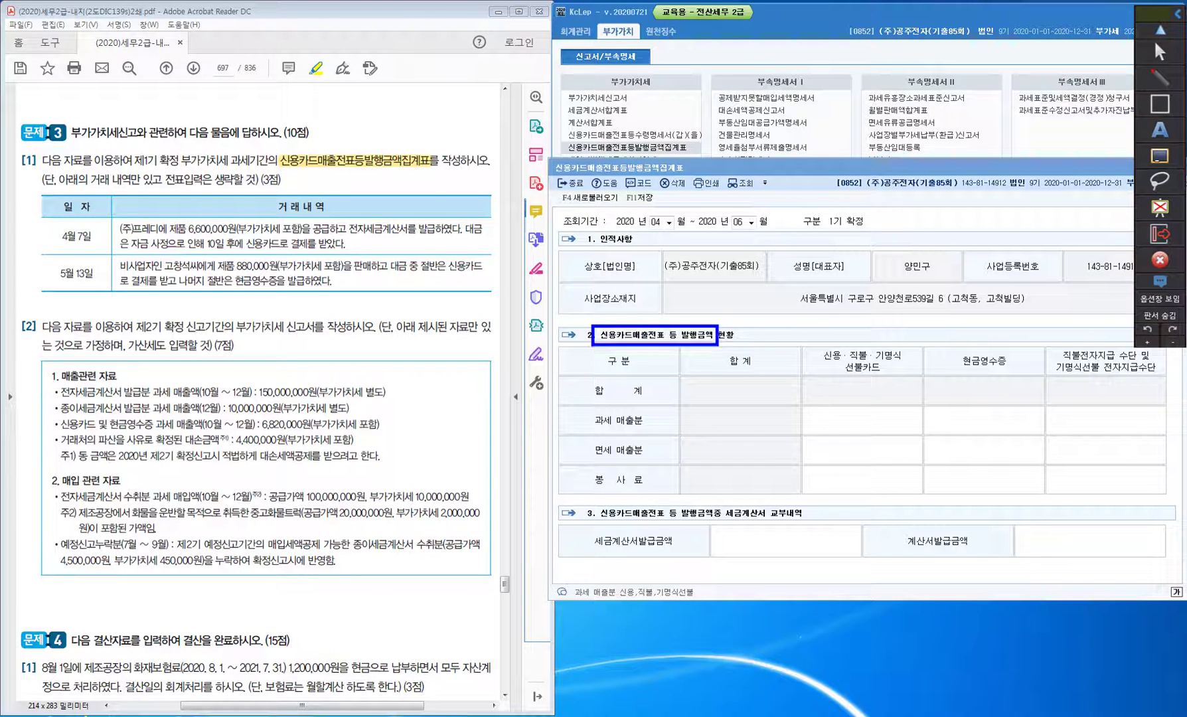
{"action": "left_click", "coordinate": [1160, 156]}
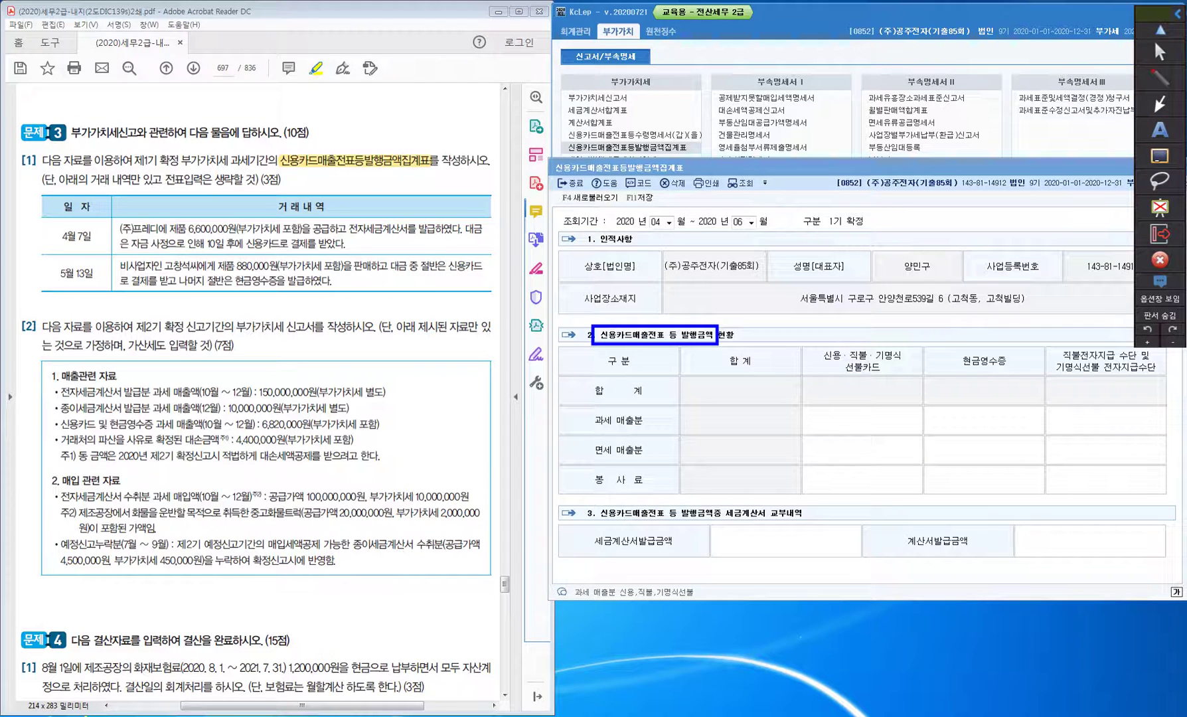
{"action": "left_click_drag", "start_coordinate": [595, 345], "coordinate": [587, 505]}
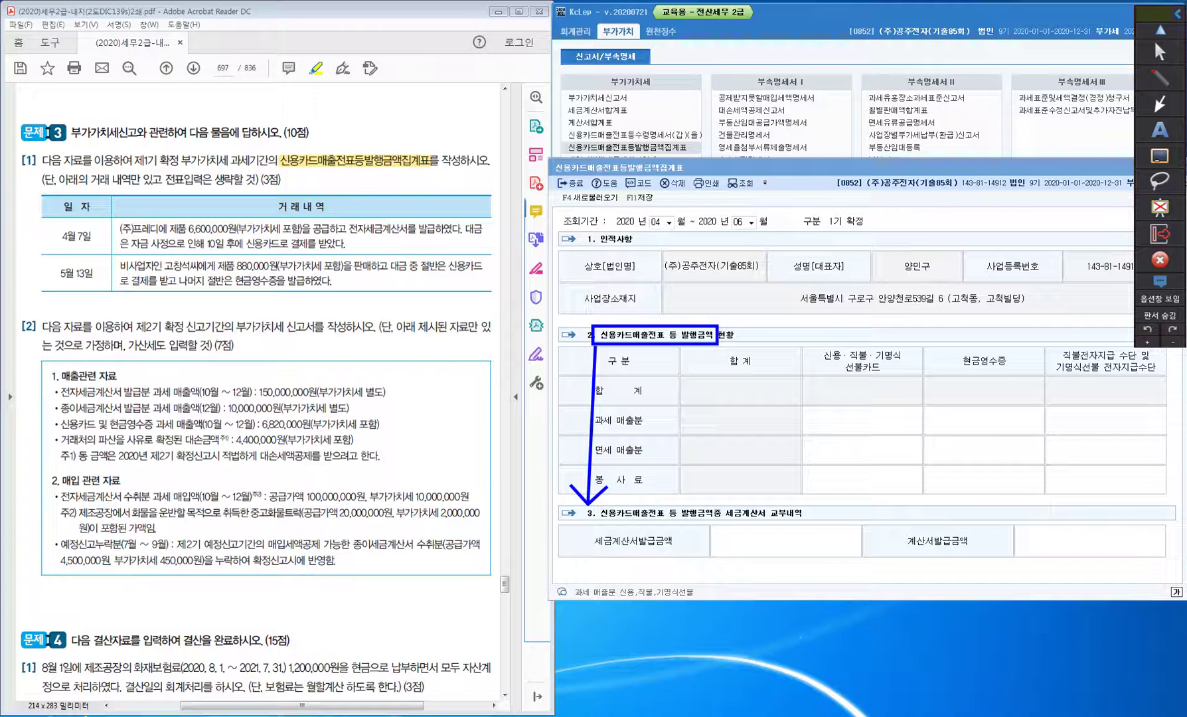
{"action": "left_click", "coordinate": [1160, 156]}
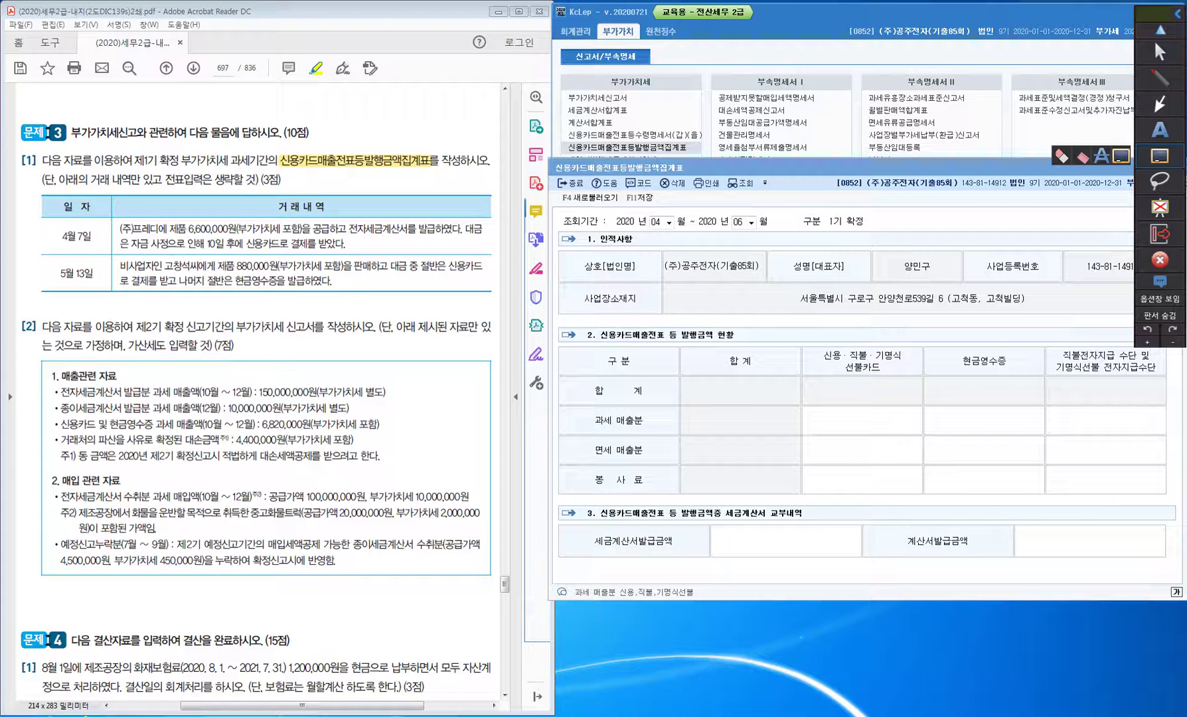
{"action": "left_click", "coordinate": [705, 340]}
Mark "부가가치세 포함", the tax invoice and "신용카드로 결제" in red pen in the April 7 transaction.
{"action": "left_click", "coordinate": [1160, 78]}
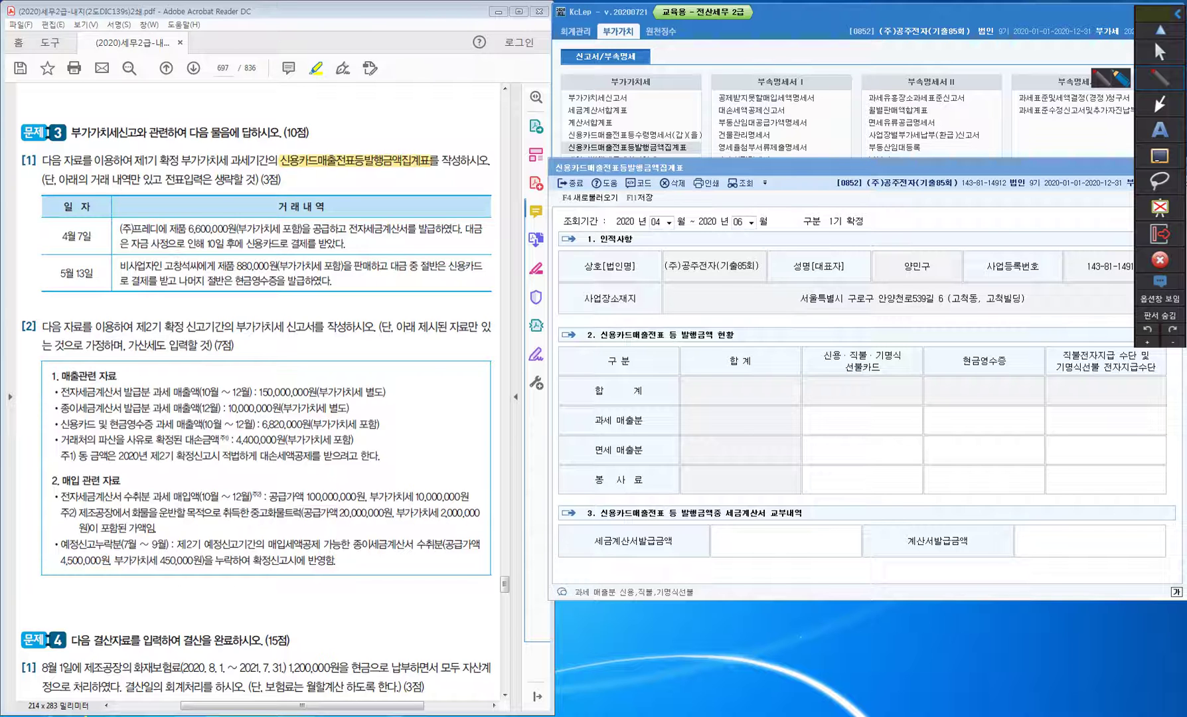
{"action": "left_click_drag", "start_coordinate": [286, 214], "coordinate": [296, 215]}
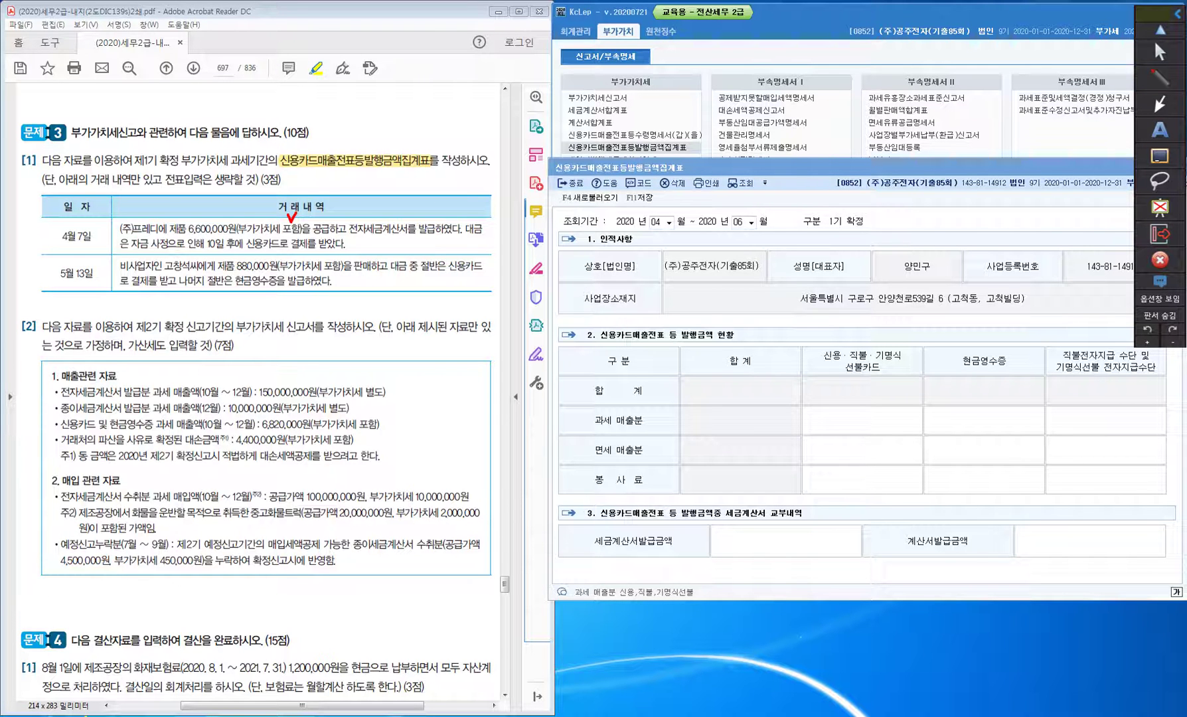
{"action": "left_click_drag", "start_coordinate": [372, 220], "coordinate": [422, 209]}
{"action": "left_click_drag", "start_coordinate": [247, 251], "coordinate": [304, 250]}
Handwrite the note "4/7 증빙 - 매출: 세금계산서" in red above question 3.
{"action": "mouse_move", "coordinate": [327, 85]}
{"action": "left_mouse_down"}
{"action": "mouse_move", "coordinate": [350, 100]}
{"action": "mouse_move", "coordinate": [379, 87]}
{"action": "left_mouse_up"}
{"action": "left_click_drag", "start_coordinate": [374, 83], "coordinate": [383, 91]}
{"action": "left_click_drag", "start_coordinate": [375, 90], "coordinate": [406, 93]}
{"action": "left_click_drag", "start_coordinate": [407, 85], "coordinate": [410, 85]}
{"action": "mouse_move", "coordinate": [412, 77]}
{"action": "left_mouse_down"}
{"action": "mouse_move", "coordinate": [411, 96]}
{"action": "mouse_move", "coordinate": [417, 80]}
{"action": "left_mouse_up"}
{"action": "left_click_drag", "start_coordinate": [411, 81], "coordinate": [411, 87]}
{"action": "left_click_drag", "start_coordinate": [415, 82], "coordinate": [421, 86]}
{"action": "left_click_drag", "start_coordinate": [416, 88], "coordinate": [415, 91]}
{"action": "left_click_drag", "start_coordinate": [412, 90], "coordinate": [428, 89]}
{"action": "left_click_drag", "start_coordinate": [431, 85], "coordinate": [438, 90]}
{"action": "mouse_move", "coordinate": [442, 76]}
{"action": "left_mouse_down"}
{"action": "mouse_move", "coordinate": [443, 91]}
{"action": "mouse_move", "coordinate": [452, 76]}
{"action": "left_mouse_up"}
{"action": "mouse_move", "coordinate": [442, 80]}
{"action": "left_mouse_down"}
{"action": "mouse_move", "coordinate": [455, 79]}
{"action": "mouse_move", "coordinate": [448, 93]}
{"action": "mouse_move", "coordinate": [479, 92]}
{"action": "left_mouse_up"}
{"action": "left_click_drag", "start_coordinate": [483, 76], "coordinate": [494, 93]}
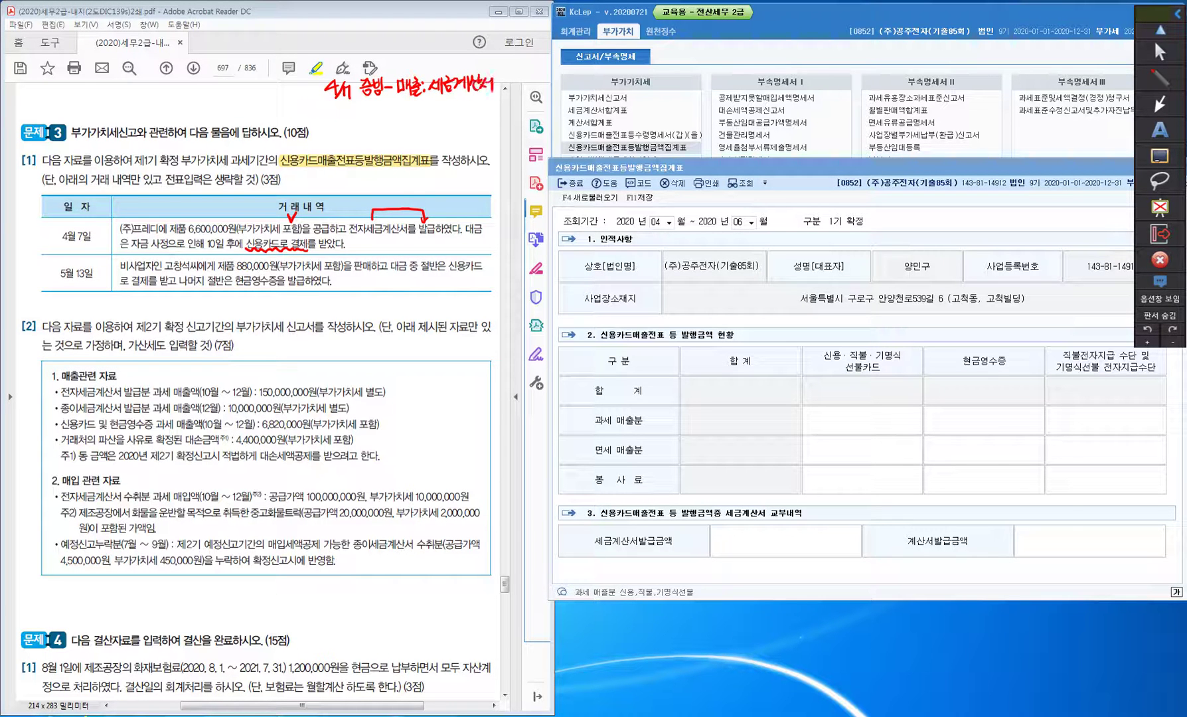
Add a branch reading "결제: 신용카드" beneath the handwritten April 7 evidence note.
{"action": "mouse_move", "coordinate": [388, 87]}
{"action": "left_mouse_down"}
{"action": "mouse_move", "coordinate": [389, 108]}
{"action": "mouse_move", "coordinate": [425, 109]}
{"action": "left_mouse_up"}
{"action": "mouse_move", "coordinate": [423, 101]}
{"action": "left_mouse_down"}
{"action": "mouse_move", "coordinate": [425, 116]}
{"action": "mouse_move", "coordinate": [446, 110]}
{"action": "left_mouse_up"}
{"action": "mouse_move", "coordinate": [438, 108]}
{"action": "left_mouse_down"}
{"action": "mouse_move", "coordinate": [450, 116]}
{"action": "mouse_move", "coordinate": [456, 106]}
{"action": "left_mouse_up"}
{"action": "left_click_drag", "start_coordinate": [446, 108], "coordinate": [469, 112]}
{"action": "left_click_drag", "start_coordinate": [470, 104], "coordinate": [484, 109]}
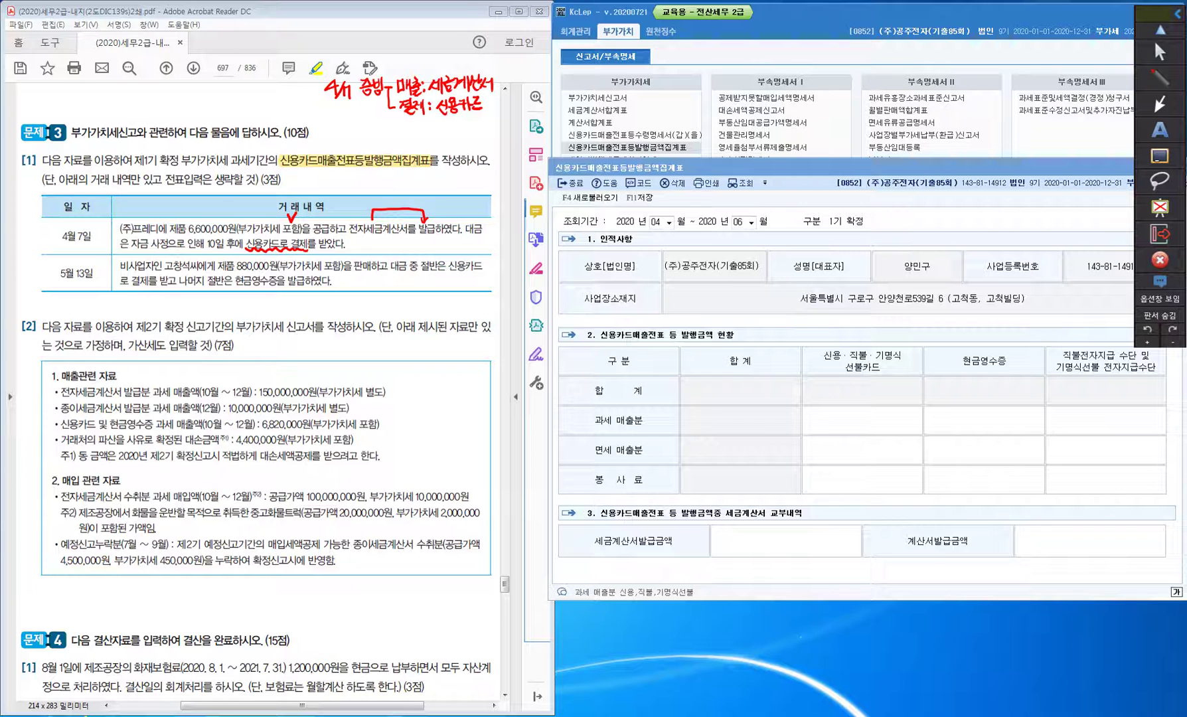
Underline and circle the form's section 2 and 3 headings, and write "2. 신용카드, 3. 세금계산서" beside the April 7 transaction.
{"action": "left_click_drag", "start_coordinate": [598, 340], "coordinate": [631, 340]}
{"action": "left_click_drag", "start_coordinate": [726, 519], "coordinate": [786, 519]}
{"action": "mouse_move", "coordinate": [594, 343]}
{"action": "left_mouse_down"}
{"action": "mouse_move", "coordinate": [582, 330]}
{"action": "mouse_move", "coordinate": [597, 330]}
{"action": "left_mouse_up"}
{"action": "mouse_move", "coordinate": [593, 521]}
{"action": "left_mouse_down"}
{"action": "mouse_move", "coordinate": [585, 515]}
{"action": "mouse_move", "coordinate": [597, 509]}
{"action": "left_mouse_up"}
{"action": "mouse_move", "coordinate": [355, 238]}
{"action": "left_mouse_down"}
{"action": "mouse_move", "coordinate": [372, 252]}
{"action": "mouse_move", "coordinate": [437, 249]}
{"action": "left_mouse_up"}
{"action": "left_click", "coordinate": [412, 250]}
{"action": "left_click_drag", "start_coordinate": [440, 244], "coordinate": [449, 250]}
{"action": "left_click_drag", "start_coordinate": [452, 236], "coordinate": [457, 247]}
{"action": "left_click_drag", "start_coordinate": [449, 244], "coordinate": [488, 243]}
{"action": "left_click_drag", "start_coordinate": [492, 238], "coordinate": [491, 254]}
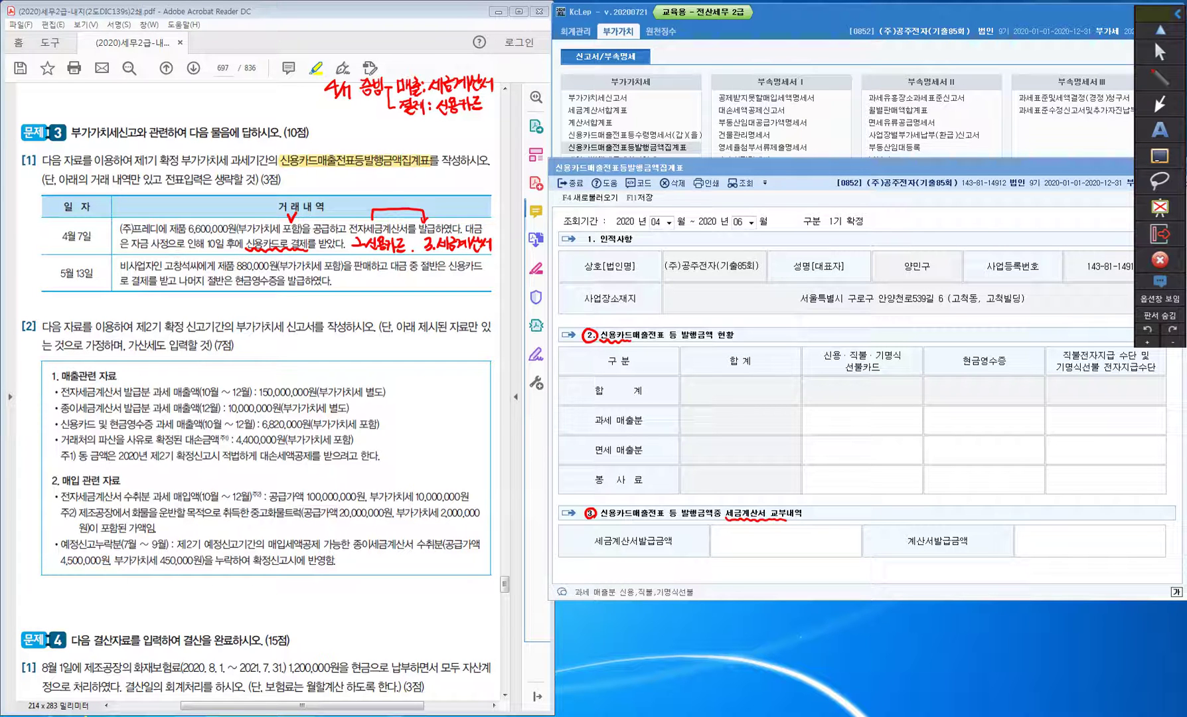
Handwrite "공급대가" above the transaction table and box "6,600,000원(부가가치세 포함)" in the April 7 row.
{"action": "left_click_drag", "start_coordinate": [399, 170], "coordinate": [408, 182]}
{"action": "left_click_drag", "start_coordinate": [402, 183], "coordinate": [429, 191]}
{"action": "left_click_drag", "start_coordinate": [433, 176], "coordinate": [440, 186]}
{"action": "mouse_move", "coordinate": [443, 175]}
{"action": "left_mouse_down"}
{"action": "mouse_move", "coordinate": [443, 193]}
{"action": "mouse_move", "coordinate": [389, 177]}
{"action": "left_mouse_up"}
{"action": "left_click_drag", "start_coordinate": [391, 171], "coordinate": [447, 178]}
{"action": "left_click_drag", "start_coordinate": [451, 172], "coordinate": [452, 178]}
{"action": "mouse_move", "coordinate": [189, 218]}
{"action": "left_mouse_down"}
{"action": "mouse_move", "coordinate": [185, 236]}
{"action": "mouse_move", "coordinate": [239, 237]}
{"action": "mouse_move", "coordinate": [232, 215]}
{"action": "mouse_move", "coordinate": [288, 214]}
{"action": "mouse_move", "coordinate": [271, 236]}
{"action": "mouse_move", "coordinate": [304, 233]}
{"action": "left_mouse_up"}
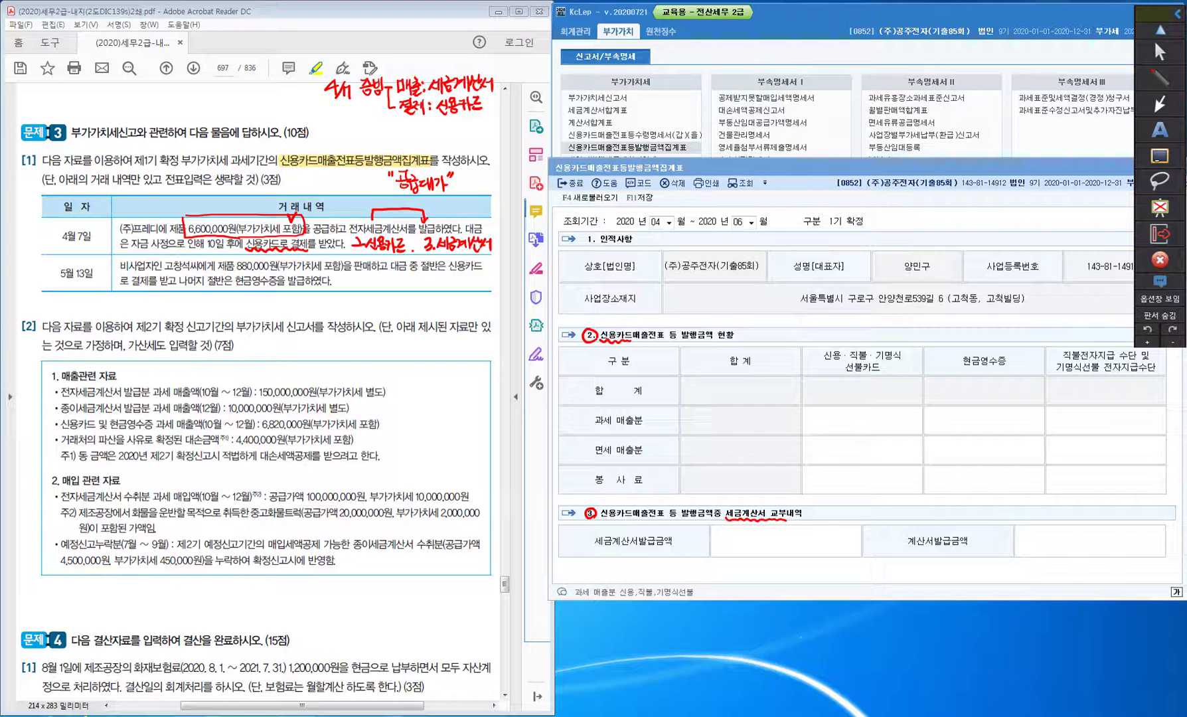
Mark the VAT-included amount and both half payments in the May 13 row, and write "과세" by both dates.
{"action": "left_click_drag", "start_coordinate": [334, 251], "coordinate": [333, 263]}
{"action": "mouse_move", "coordinate": [432, 267]}
{"action": "left_mouse_down"}
{"action": "mouse_move", "coordinate": [441, 281]}
{"action": "mouse_move", "coordinate": [470, 276]}
{"action": "left_mouse_up"}
{"action": "mouse_move", "coordinate": [217, 283]}
{"action": "left_mouse_down"}
{"action": "mouse_move", "coordinate": [217, 296]}
{"action": "mouse_move", "coordinate": [250, 284]}
{"action": "left_mouse_up"}
{"action": "mouse_move", "coordinate": [48, 213]}
{"action": "left_mouse_down"}
{"action": "mouse_move", "coordinate": [44, 229]}
{"action": "mouse_move", "coordinate": [67, 226]}
{"action": "mouse_move", "coordinate": [57, 267]}
{"action": "mouse_move", "coordinate": [71, 265]}
{"action": "left_mouse_up"}
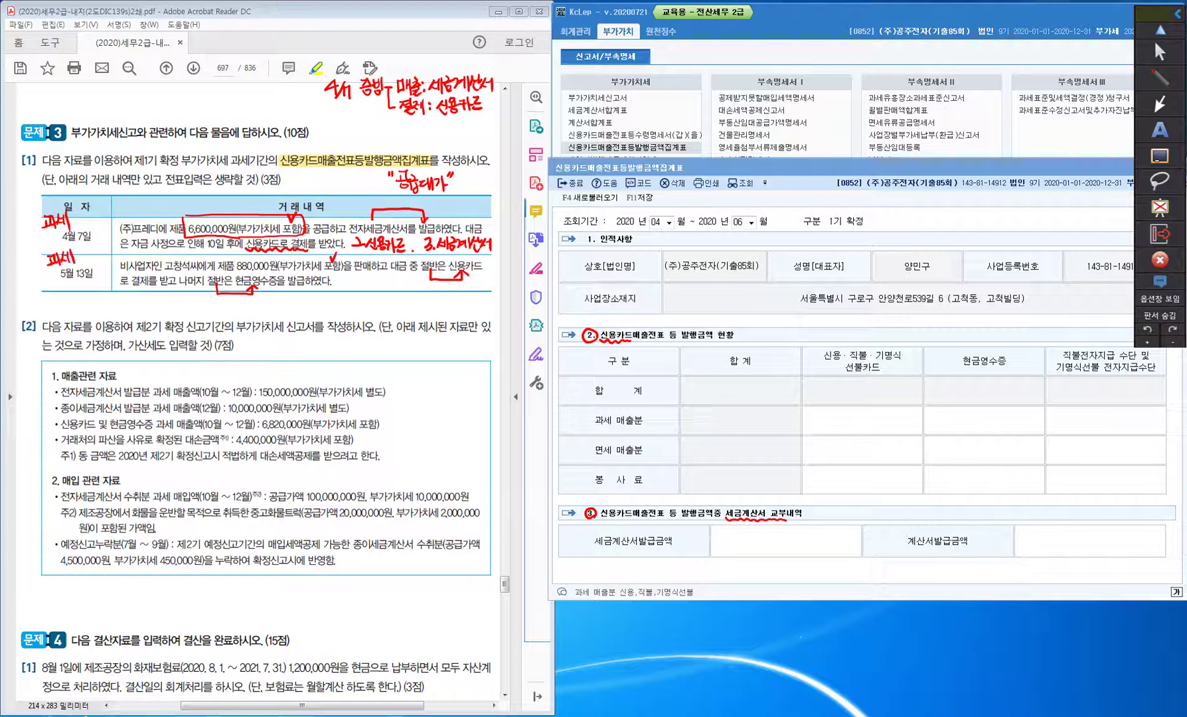
Circle "과세" in the form's 과세 매출분 row and write 440,000 under each May 13 half payment.
{"action": "mouse_move", "coordinate": [610, 428]}
{"action": "left_mouse_down"}
{"action": "mouse_move", "coordinate": [593, 428]}
{"action": "mouse_move", "coordinate": [609, 408]}
{"action": "mouse_move", "coordinate": [612, 424]}
{"action": "left_mouse_up"}
{"action": "left_click_drag", "start_coordinate": [436, 283], "coordinate": [449, 297]}
{"action": "left_click_drag", "start_coordinate": [453, 286], "coordinate": [463, 288]}
{"action": "left_click_drag", "start_coordinate": [471, 286], "coordinate": [478, 286]}
{"action": "mouse_move", "coordinate": [221, 295]}
{"action": "left_mouse_down"}
{"action": "mouse_move", "coordinate": [228, 309]}
{"action": "mouse_move", "coordinate": [251, 301]}
{"action": "left_mouse_up"}
{"action": "left_click_drag", "start_coordinate": [259, 300], "coordinate": [265, 300]}
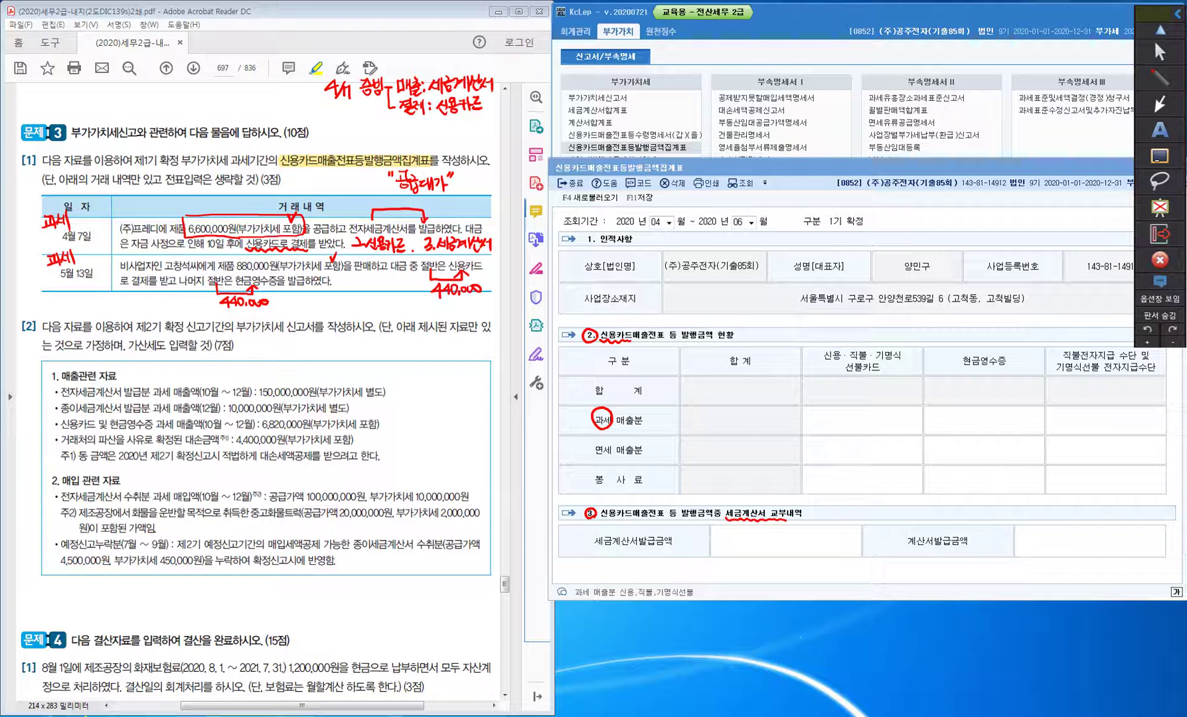
Handwrite "2. 신용카드" below the May 13 transaction and leave the drawing mode.
{"action": "left_click_drag", "start_coordinate": [122, 290], "coordinate": [145, 299]}
{"action": "left_click_drag", "start_coordinate": [149, 290], "coordinate": [149, 299]}
{"action": "mouse_move", "coordinate": [140, 299]}
{"action": "left_mouse_down"}
{"action": "mouse_move", "coordinate": [155, 289]}
{"action": "mouse_move", "coordinate": [153, 299]}
{"action": "left_mouse_up"}
{"action": "left_click_drag", "start_coordinate": [156, 294], "coordinate": [164, 298]}
{"action": "left_click_drag", "start_coordinate": [159, 301], "coordinate": [164, 302]}
{"action": "left_click_drag", "start_coordinate": [162, 298], "coordinate": [168, 297]}
{"action": "left_click_drag", "start_coordinate": [173, 287], "coordinate": [172, 305]}
{"action": "left_click_drag", "start_coordinate": [172, 296], "coordinate": [184, 296]}
{"action": "left_click_drag", "start_coordinate": [176, 302], "coordinate": [188, 299]}
{"action": "key", "text": "Escape"}
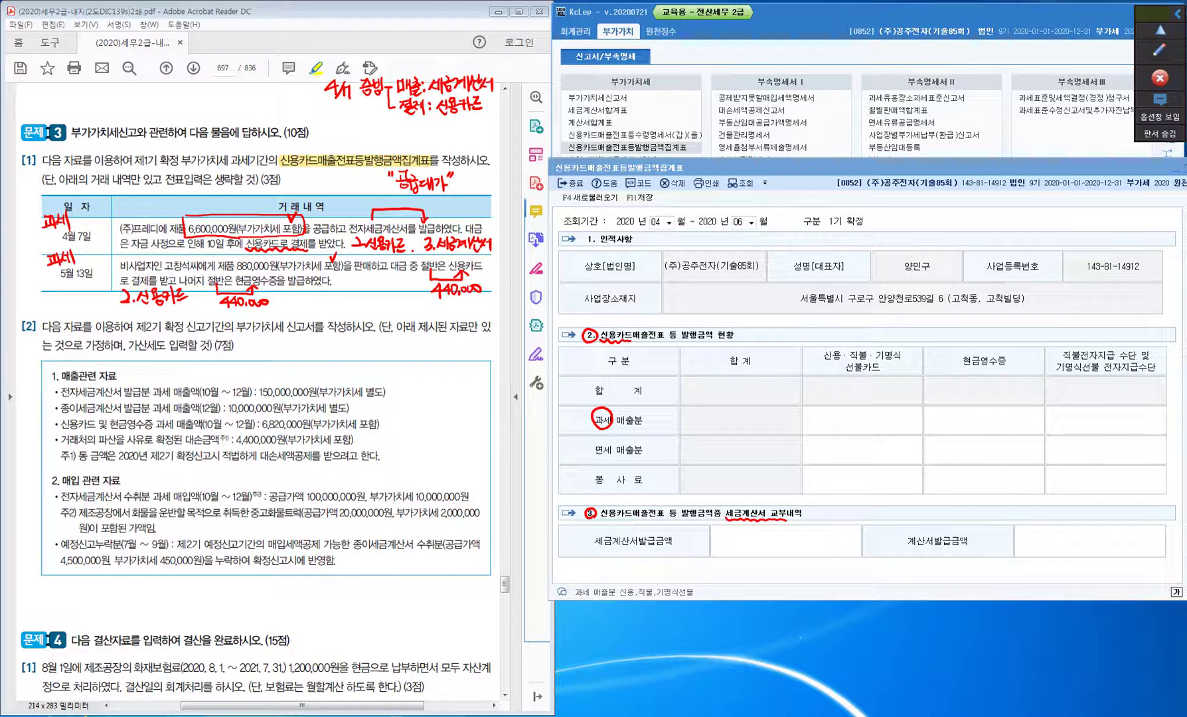
In the 과세 매출분 row, enter 7,040,000 for cards and 440,000 for 현금영수증.
{"action": "left_click", "coordinate": [862, 421]}
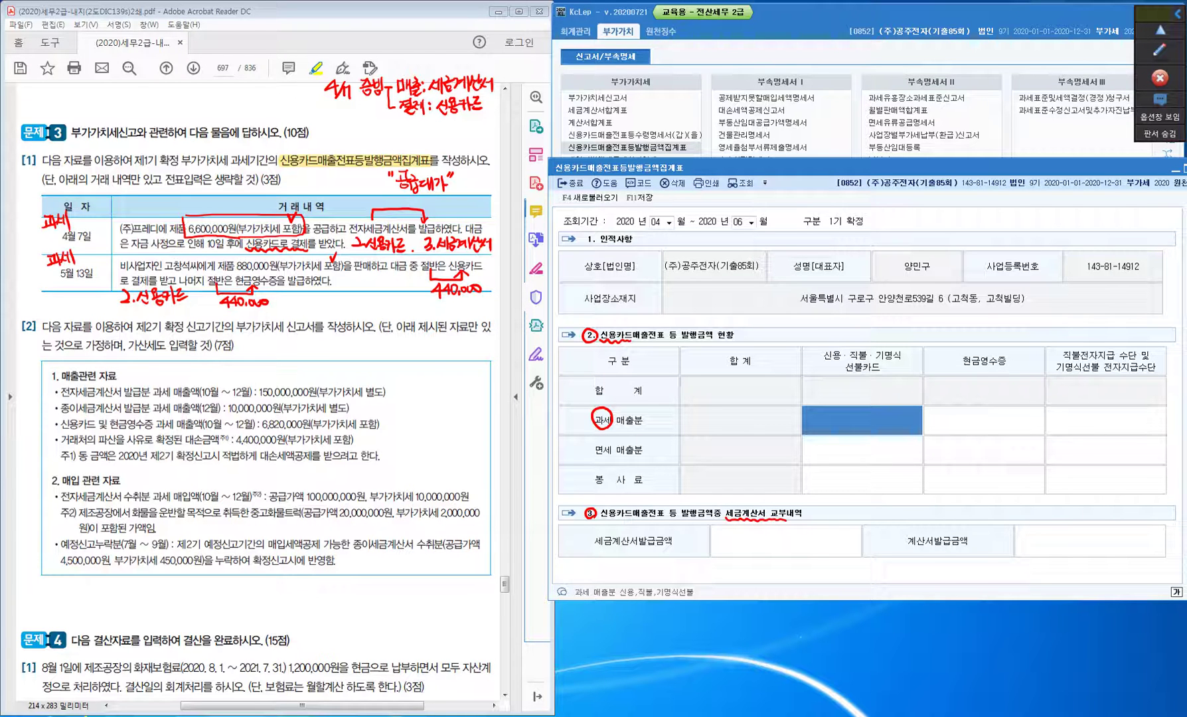
{"action": "type", "text": "7040000"}
{"action": "key", "text": "Return"}
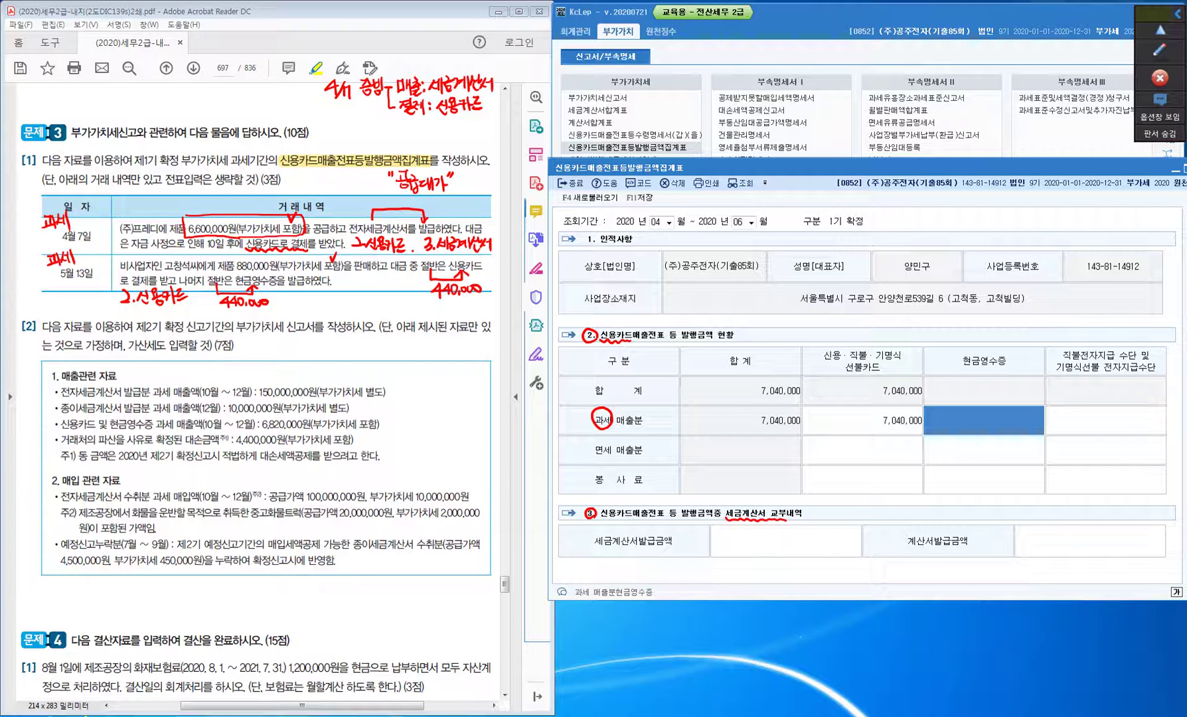
{"action": "type", "text": "4400000"}
{"action": "key", "text": "Return"}
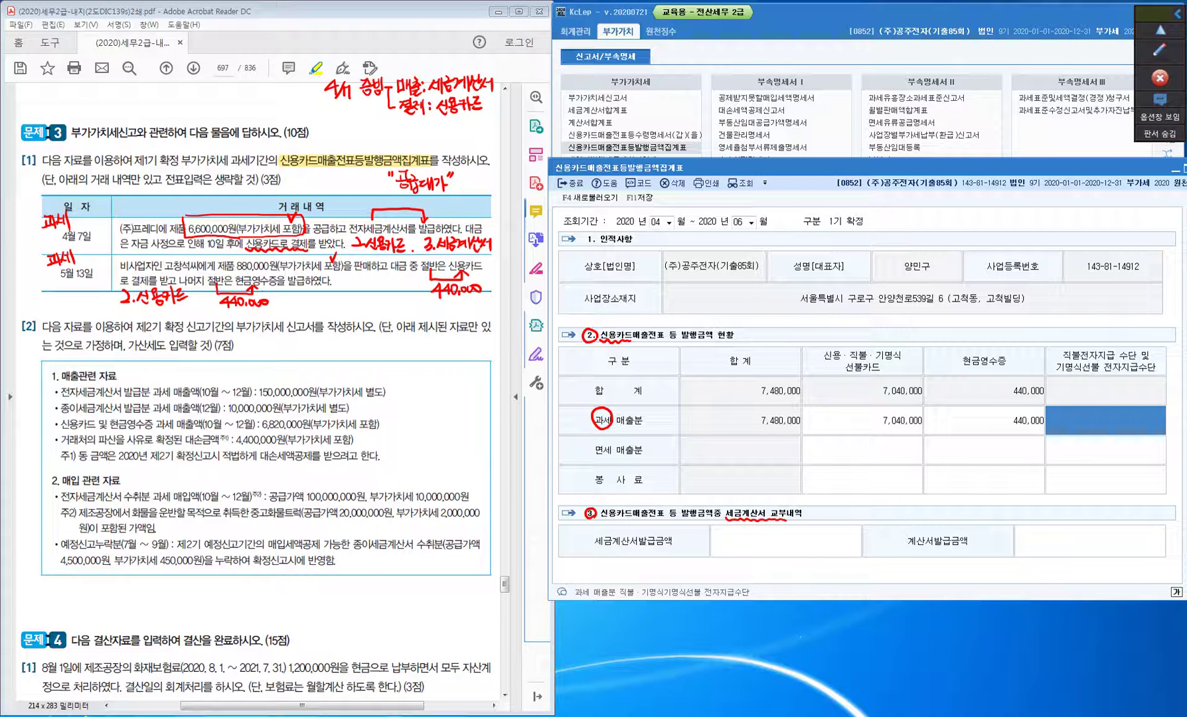
Enter 6,600,000 as the 세금계산서발급금액 in section 3.
{"action": "left_click", "coordinate": [786, 541]}
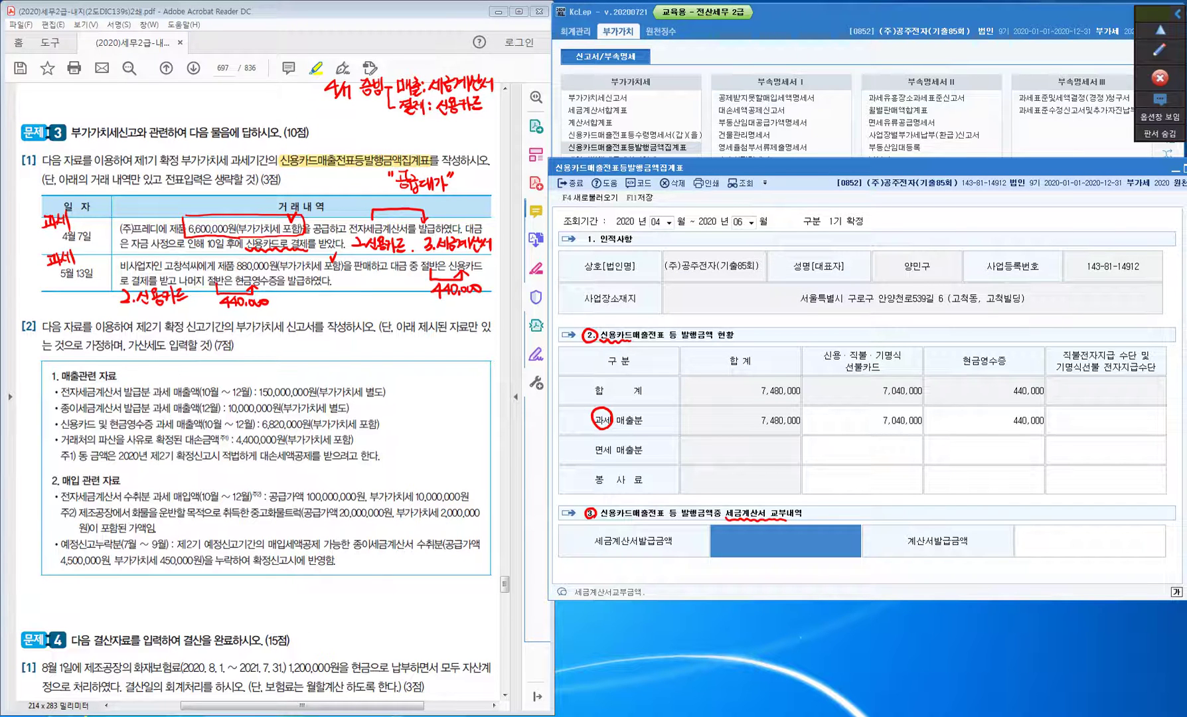
{"action": "type", "text": "6600000"}
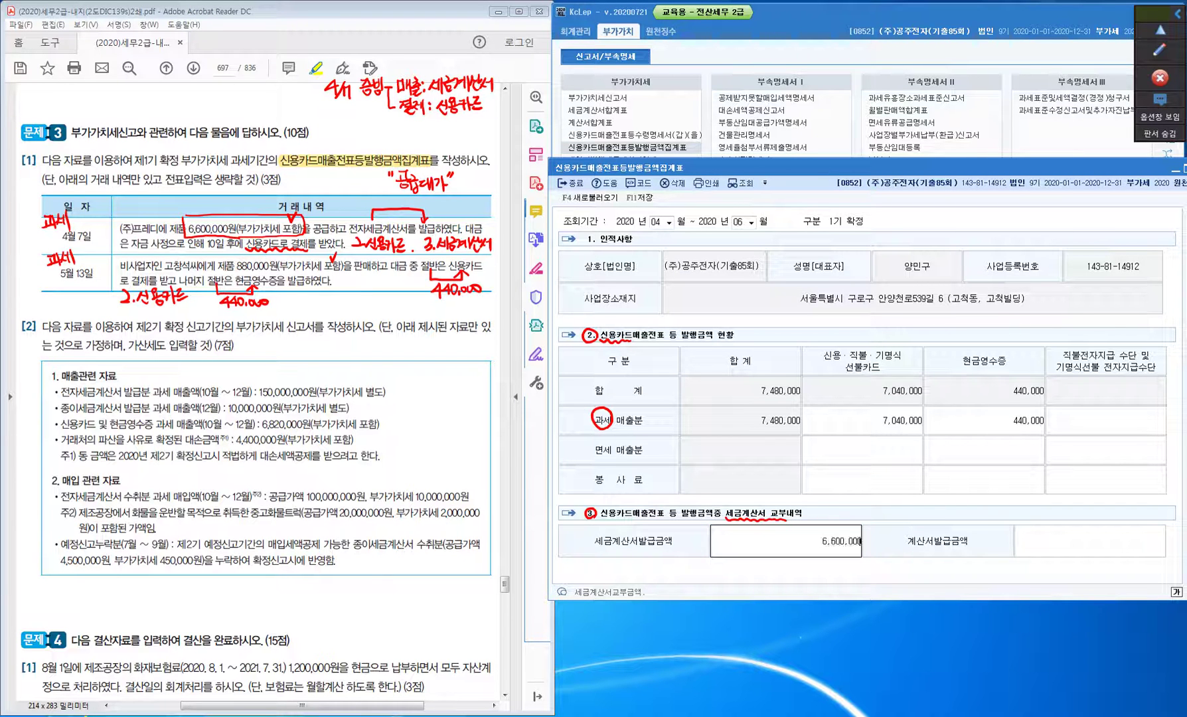
{"action": "key", "text": "Return"}
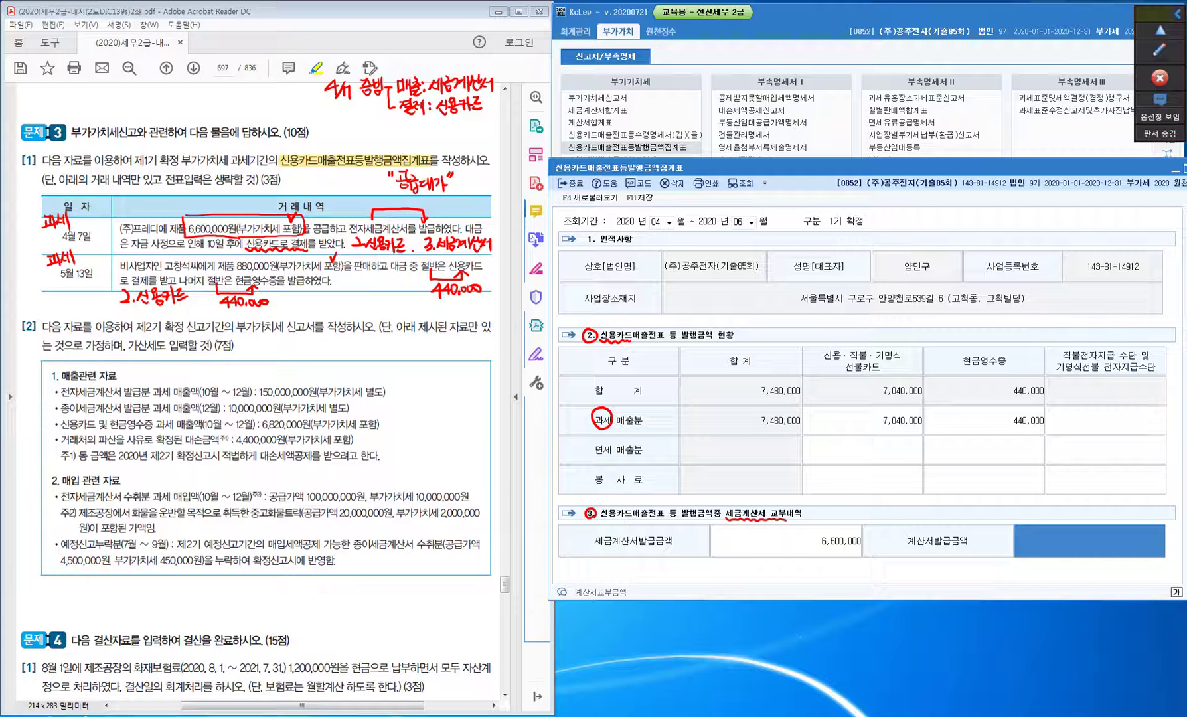
Clear the screen annotations, save the 신용카드매출전표등발행금액집계표, and close the form.
{"action": "key", "text": "Escape"}
{"action": "key", "text": "F11"}
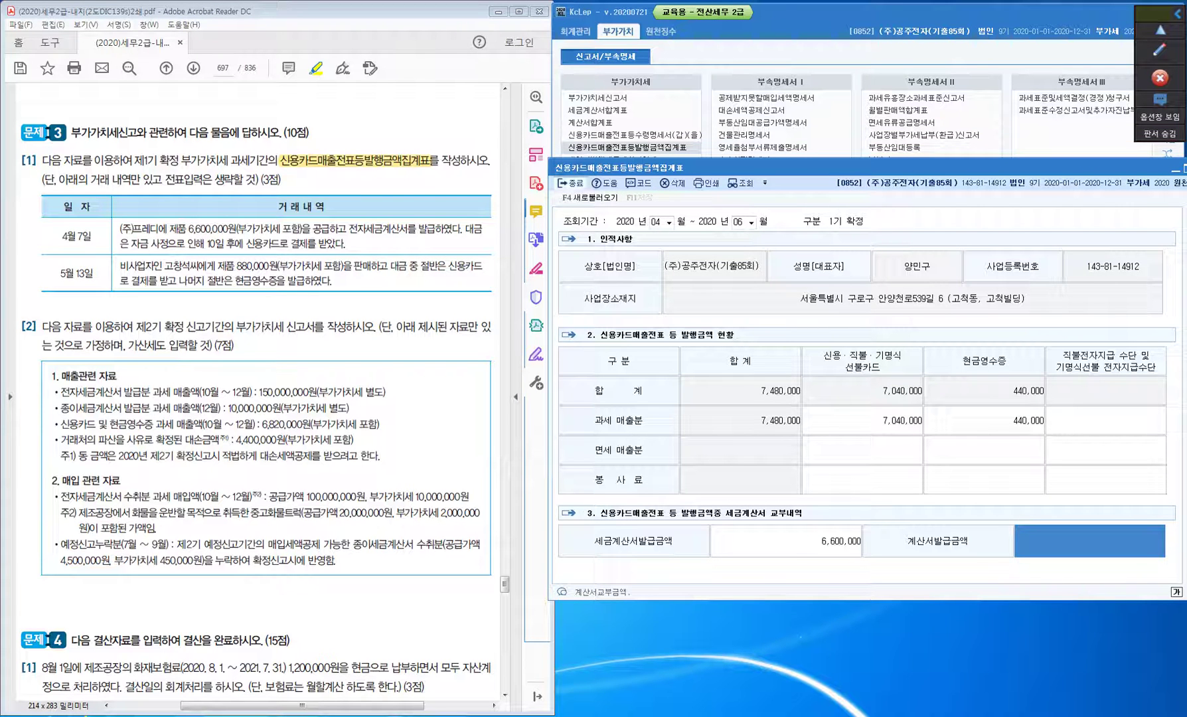
{"action": "key", "text": "Escape"}
{"action": "key", "text": "Escape"}
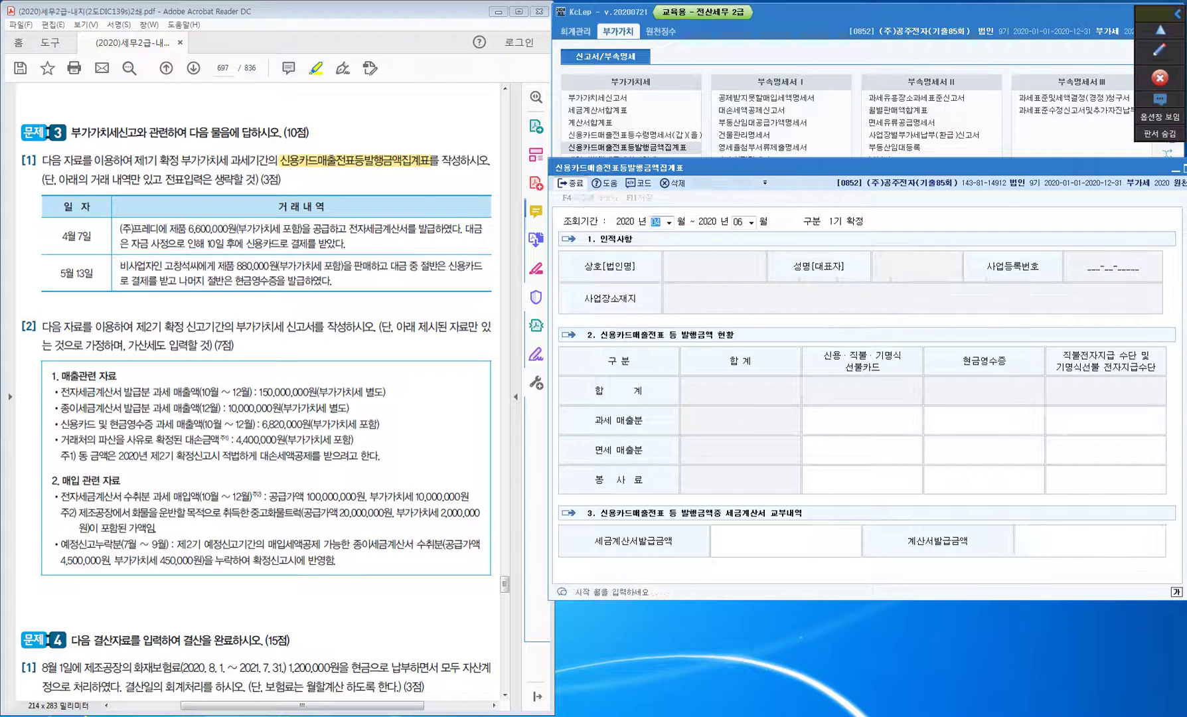
{"action": "key", "text": "Escape"}
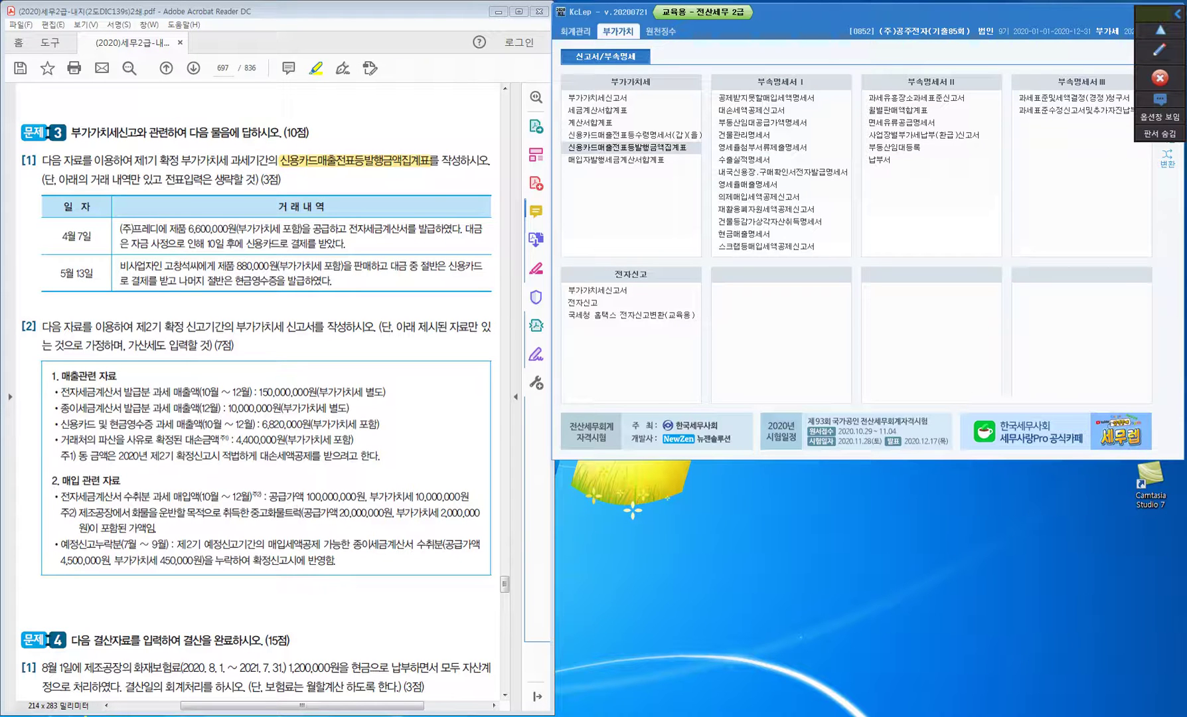
Highlight "것) (3점)" in question 1 of the PDF, and "부가가치세 신고서를" and "가산세도" in question 2.
{"action": "left_click_drag", "start_coordinate": [246, 179], "coordinate": [287, 180]}
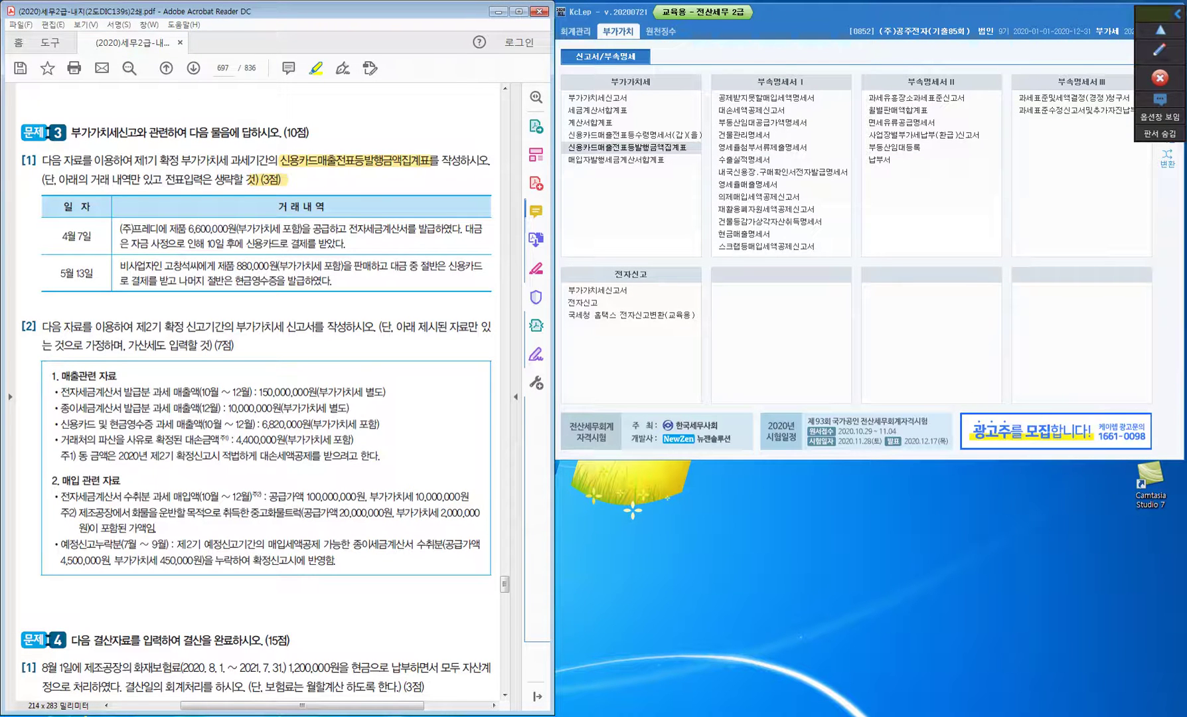
{"action": "scroll", "coordinate": [259, 392], "scroll_direction": "down", "scroll_amount": 5}
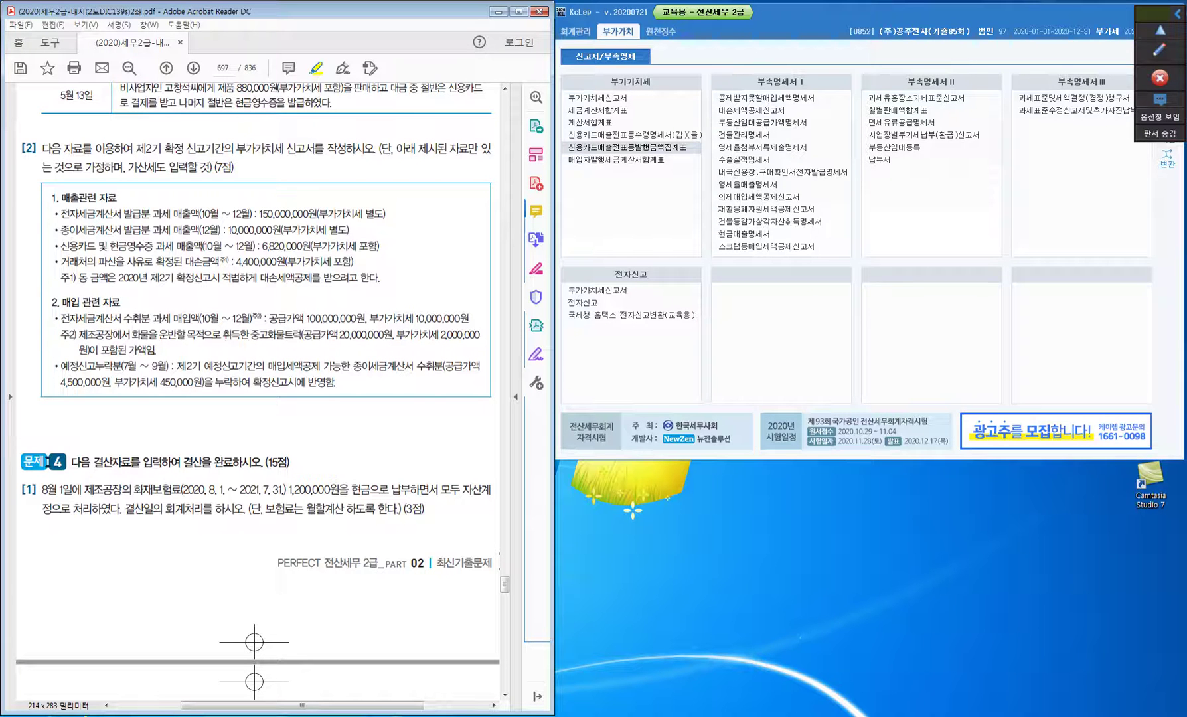
{"action": "left_click_drag", "start_coordinate": [237, 149], "coordinate": [324, 149]}
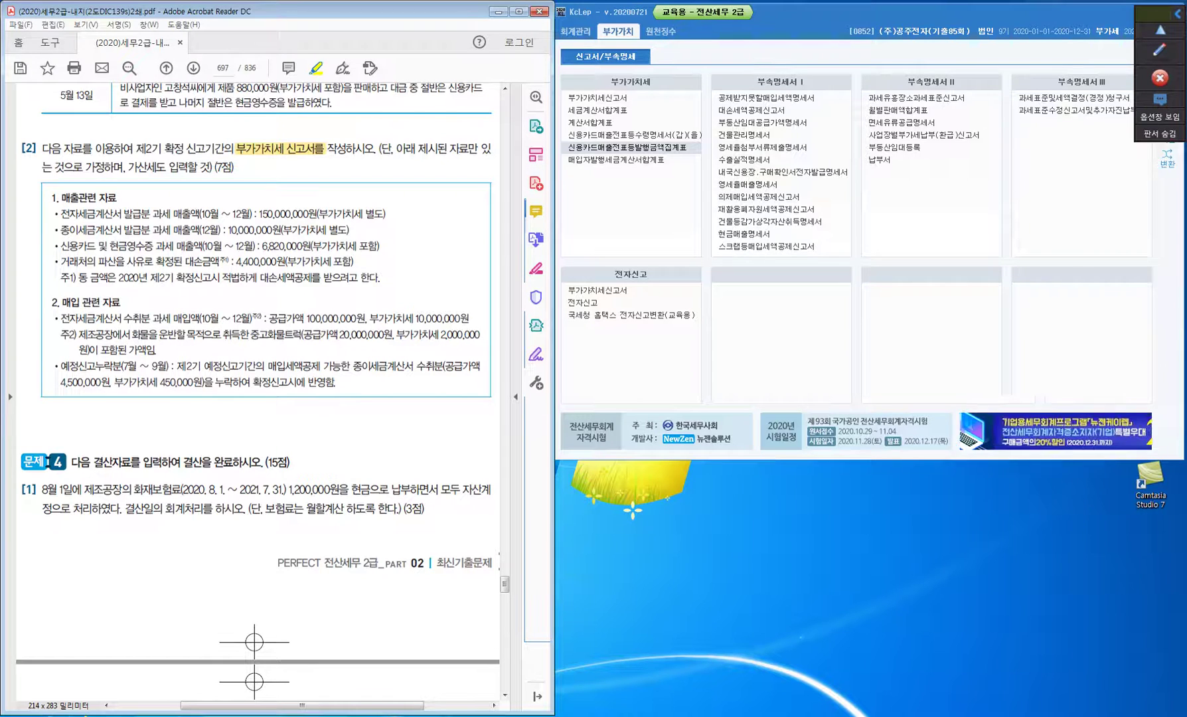
{"action": "left_click_drag", "start_coordinate": [128, 167], "coordinate": [160, 167]}
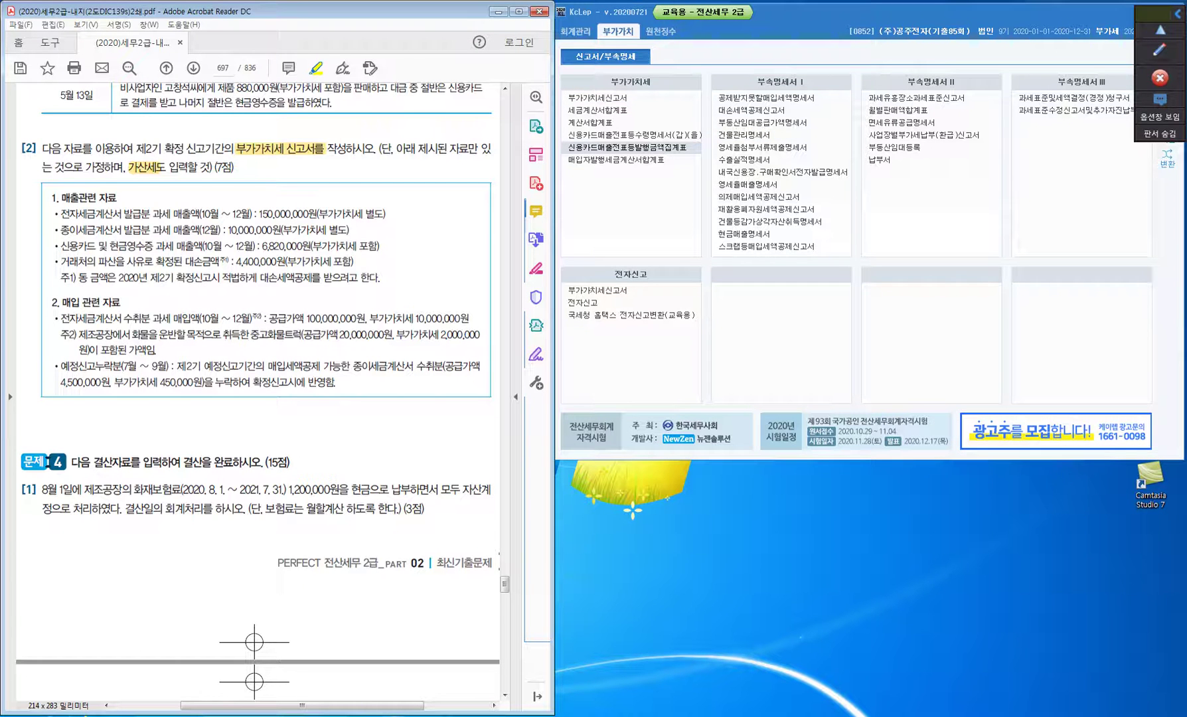
Open the 부가가치세신고서 in KcLep and set its period to October 1 through December 31, 2020.
{"action": "left_click", "coordinate": [608, 99]}
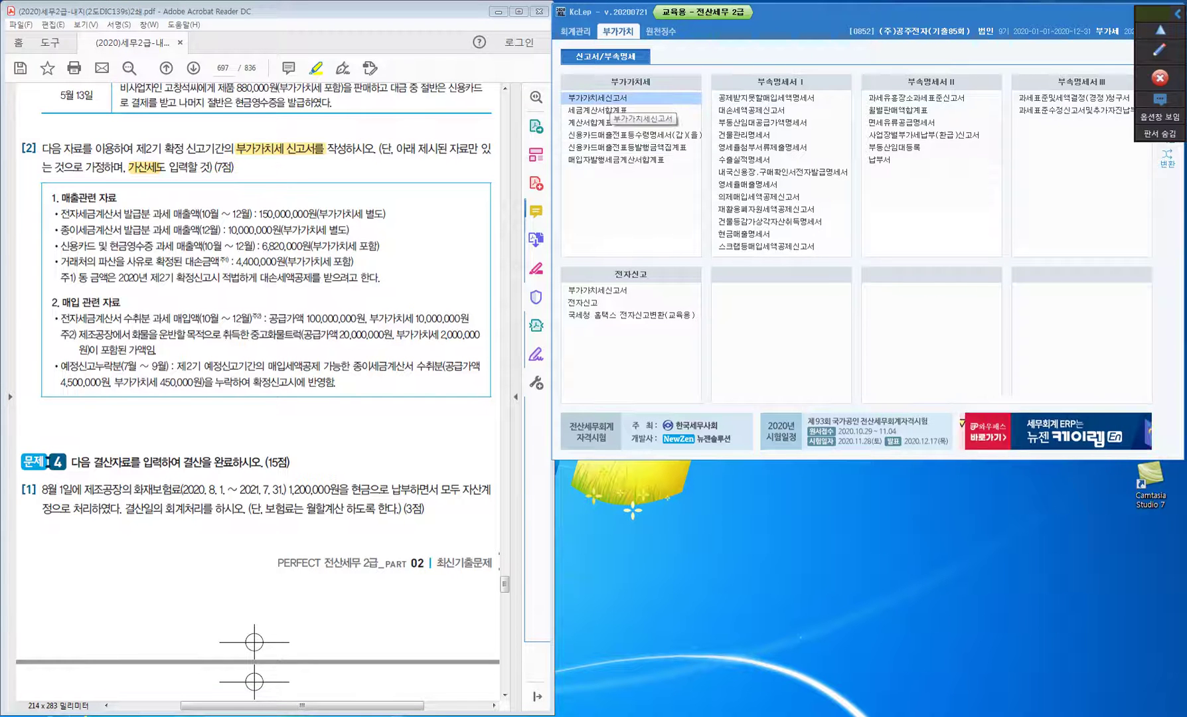
{"action": "left_click", "coordinate": [608, 99]}
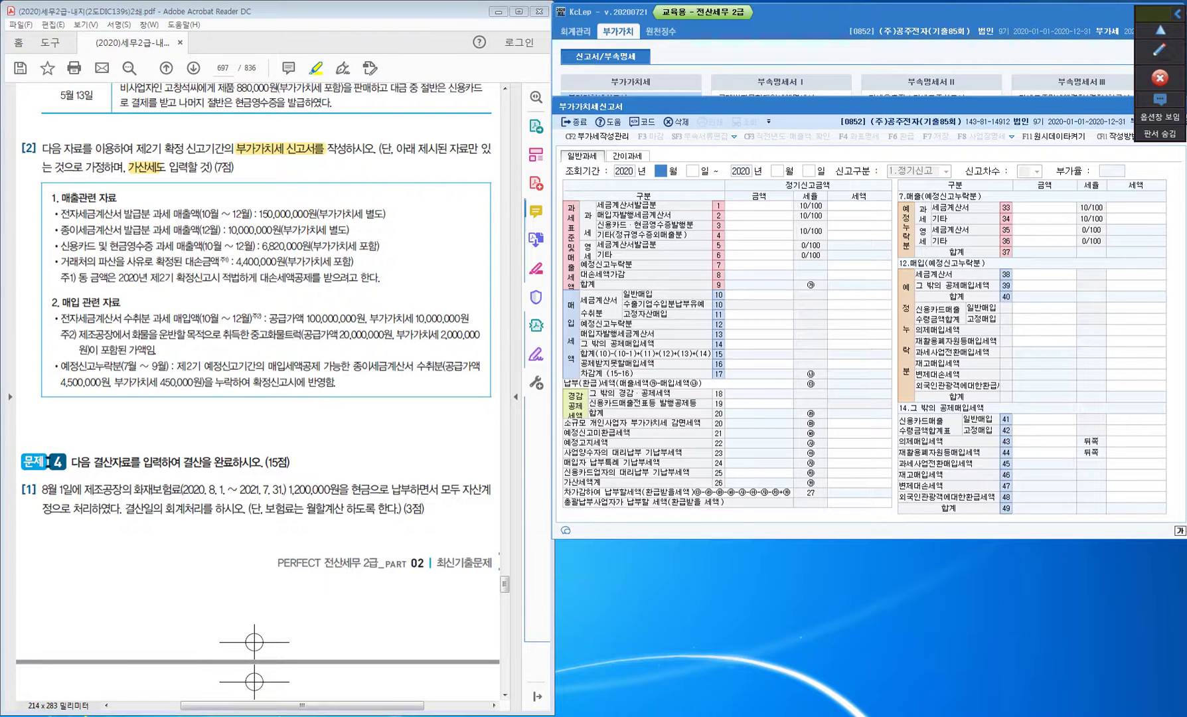
{"action": "type", "text": "10"}
{"action": "key", "text": "Return"}
{"action": "type", "text": "1"}
{"action": "key", "text": "Return"}
{"action": "type", "text": "12"}
{"action": "key", "text": "Return"}
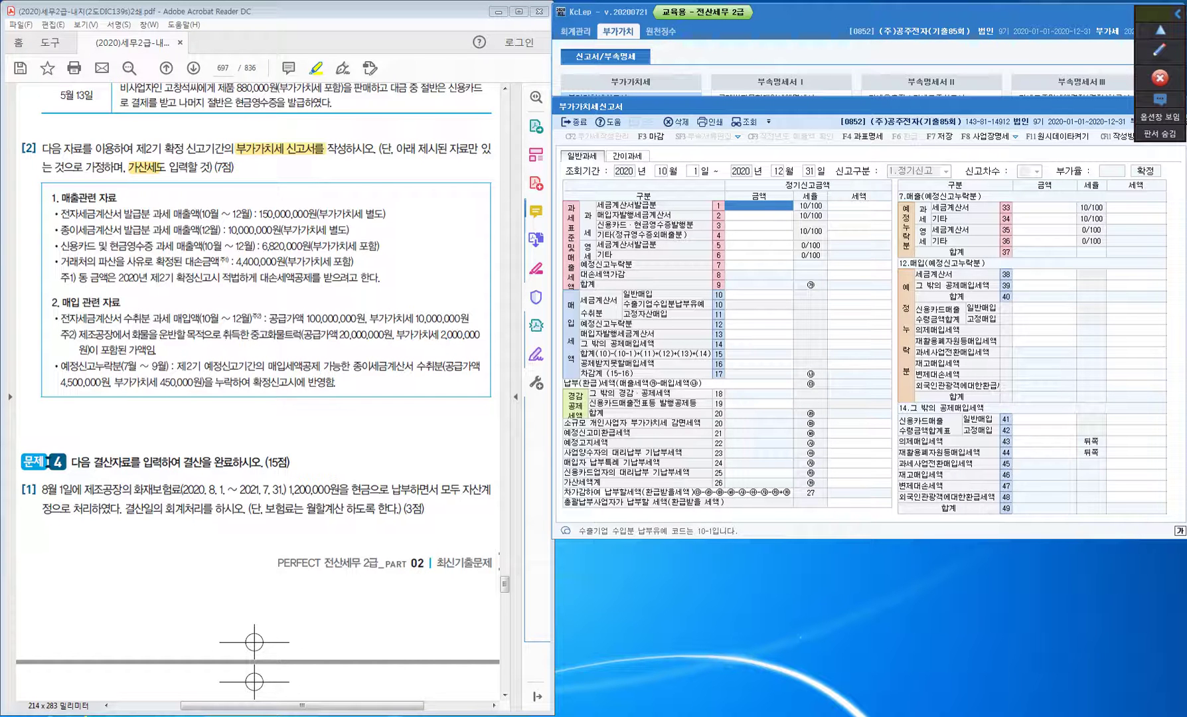
Mark the 전자세금계산서 and 종이세금계산서 sales lines in question 2 with red check marks and label each one (1).
{"action": "key", "text": "F2"}
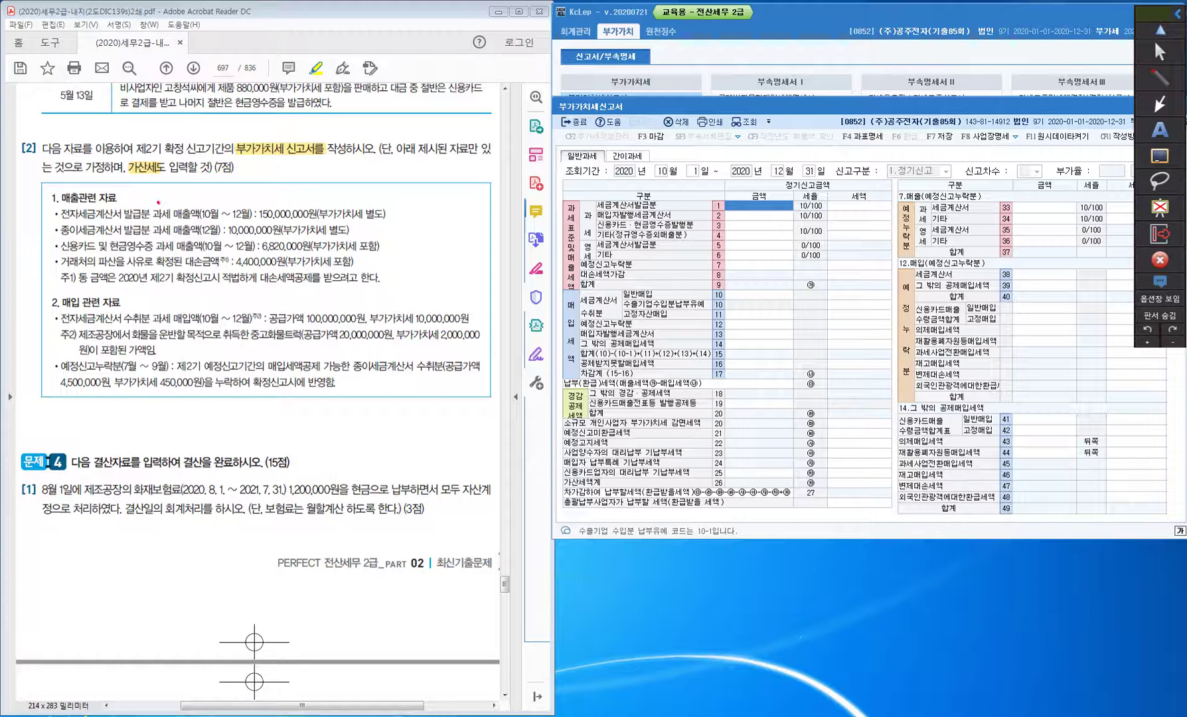
{"action": "left_click_drag", "start_coordinate": [158, 202], "coordinate": [166, 200]}
{"action": "left_click_drag", "start_coordinate": [87, 203], "coordinate": [99, 199]}
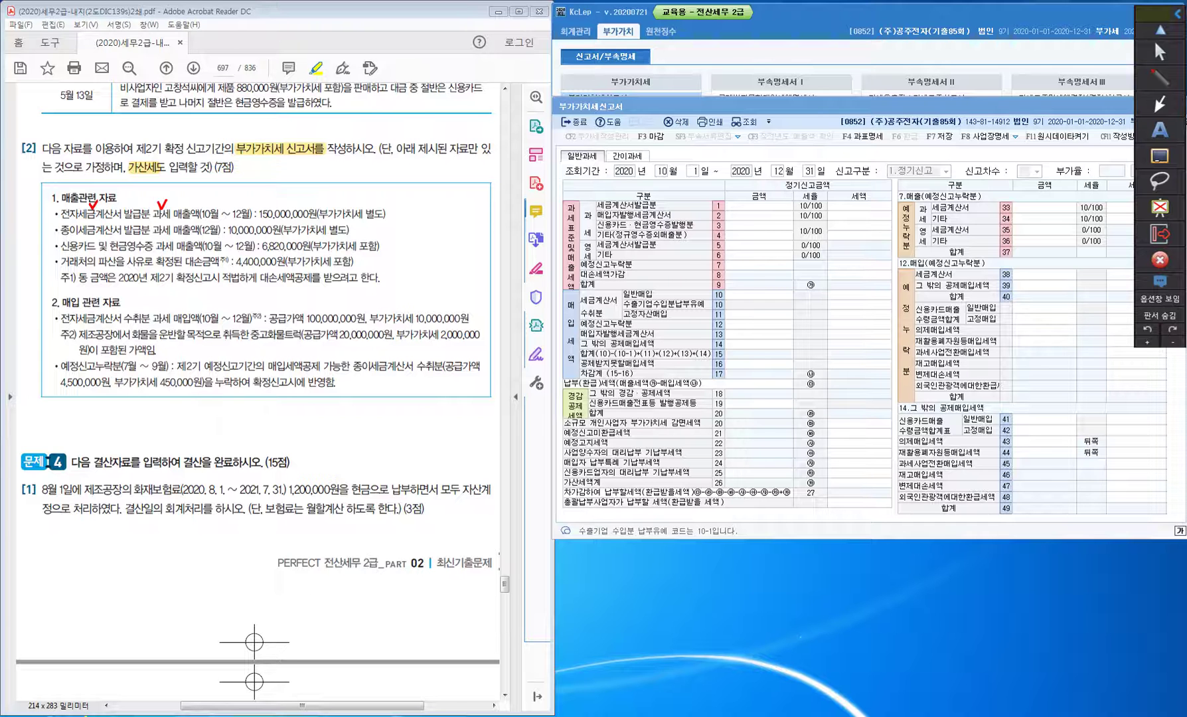
{"action": "left_click", "coordinate": [640, 206]}
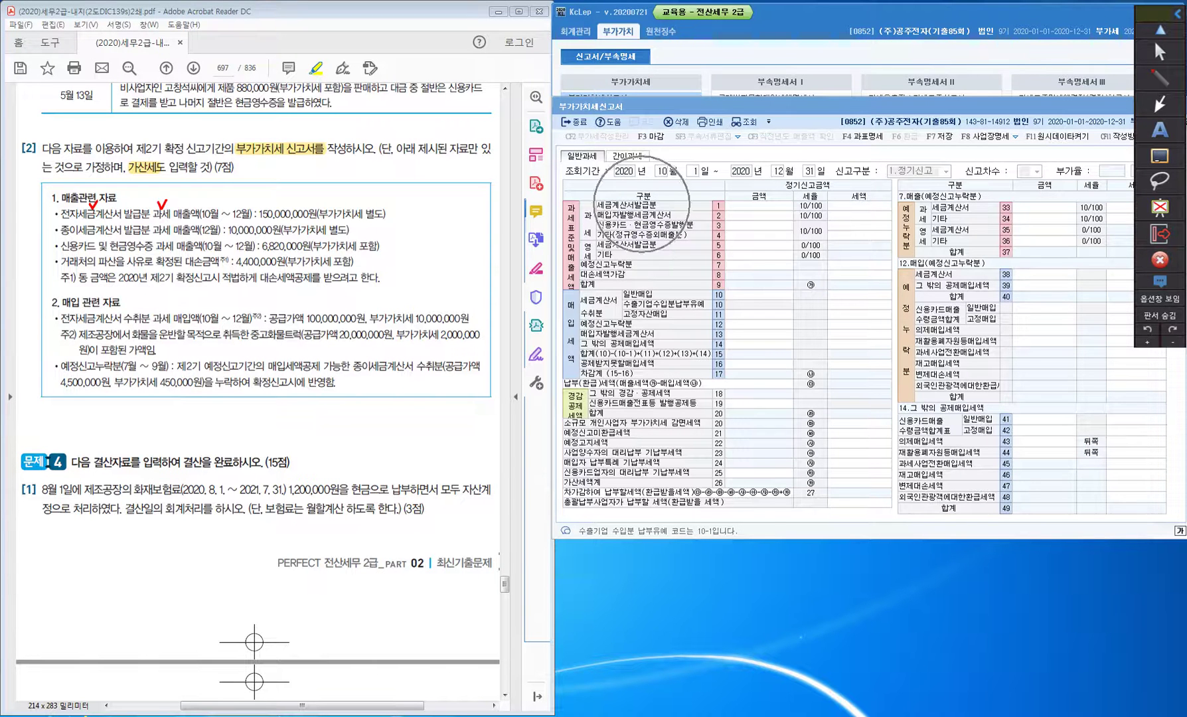
{"action": "left_click", "coordinate": [719, 207]}
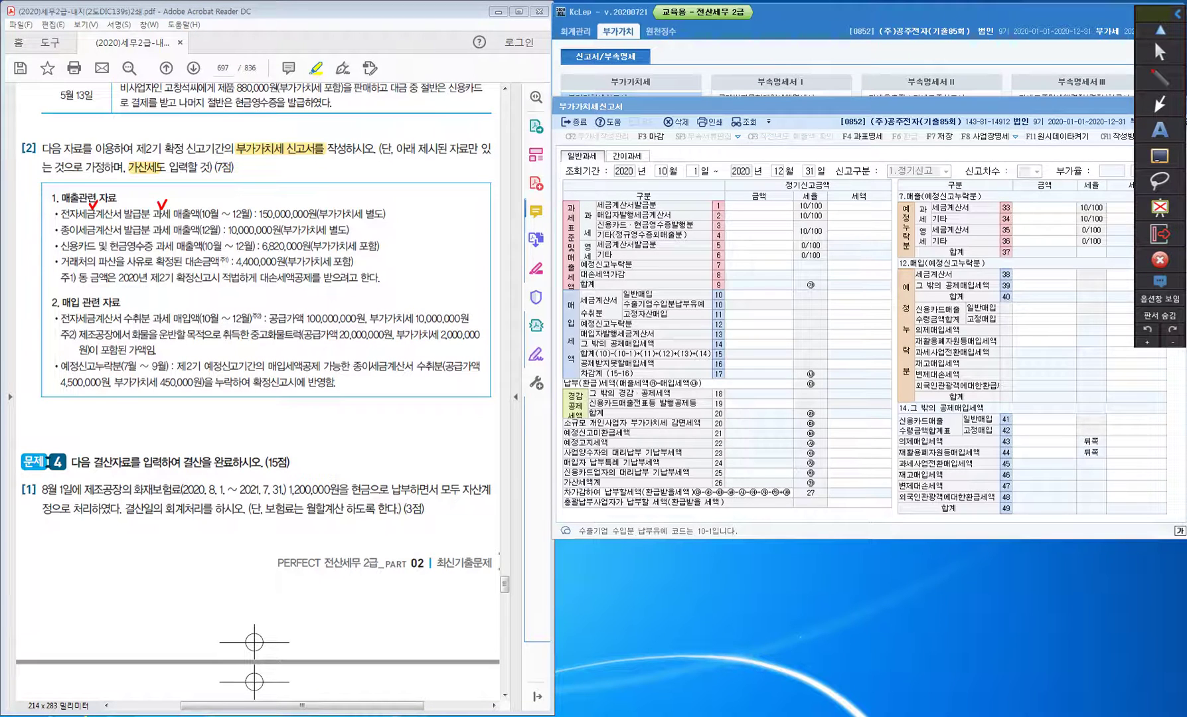
{"action": "left_click_drag", "start_coordinate": [390, 213], "coordinate": [401, 219]}
{"action": "left_click_drag", "start_coordinate": [160, 222], "coordinate": [170, 218]}
{"action": "left_click_drag", "start_coordinate": [91, 223], "coordinate": [100, 221]}
{"action": "mouse_move", "coordinate": [357, 226]}
{"action": "left_mouse_down"}
{"action": "mouse_move", "coordinate": [353, 238]}
{"action": "mouse_move", "coordinate": [366, 237]}
{"action": "left_mouse_up"}
Draw a blue rectangle around 종이세금계산서 in the second sales item.
{"action": "left_click", "coordinate": [1159, 105]}
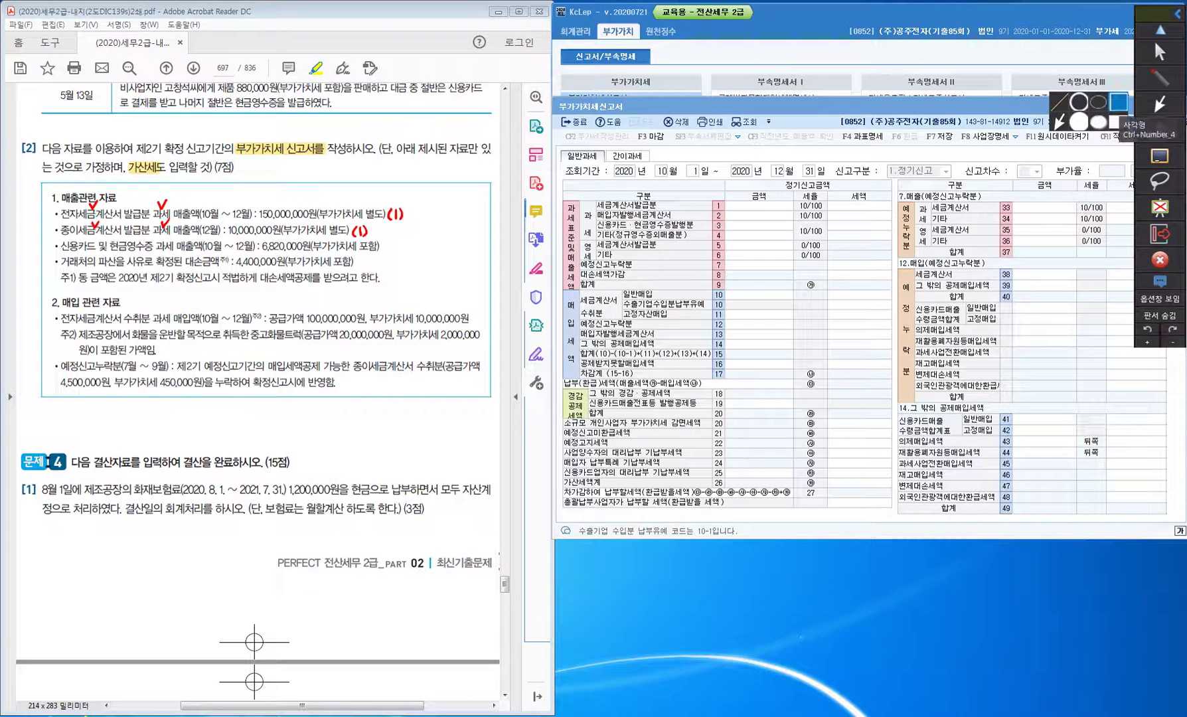
{"action": "left_click", "coordinate": [1118, 101]}
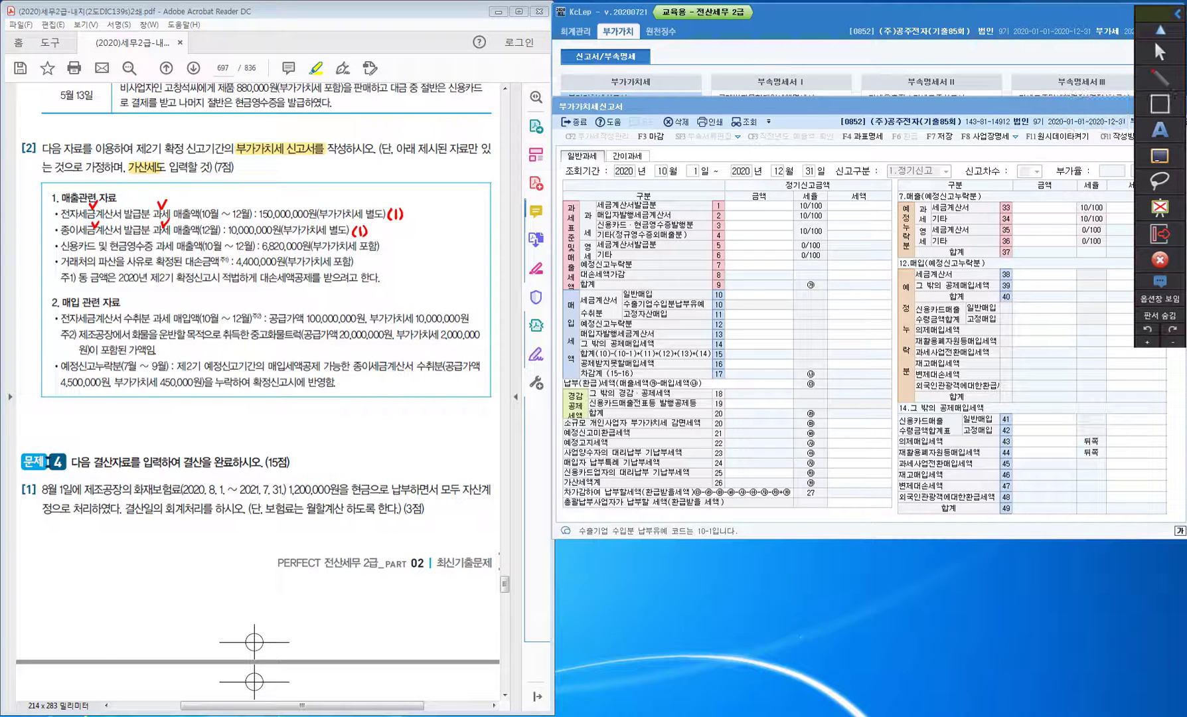
{"action": "mouse_move", "coordinate": [49, 218]}
{"action": "left_mouse_down"}
{"action": "mouse_move", "coordinate": [53, 236]}
{"action": "mouse_move", "coordinate": [123, 240]}
{"action": "left_mouse_up"}
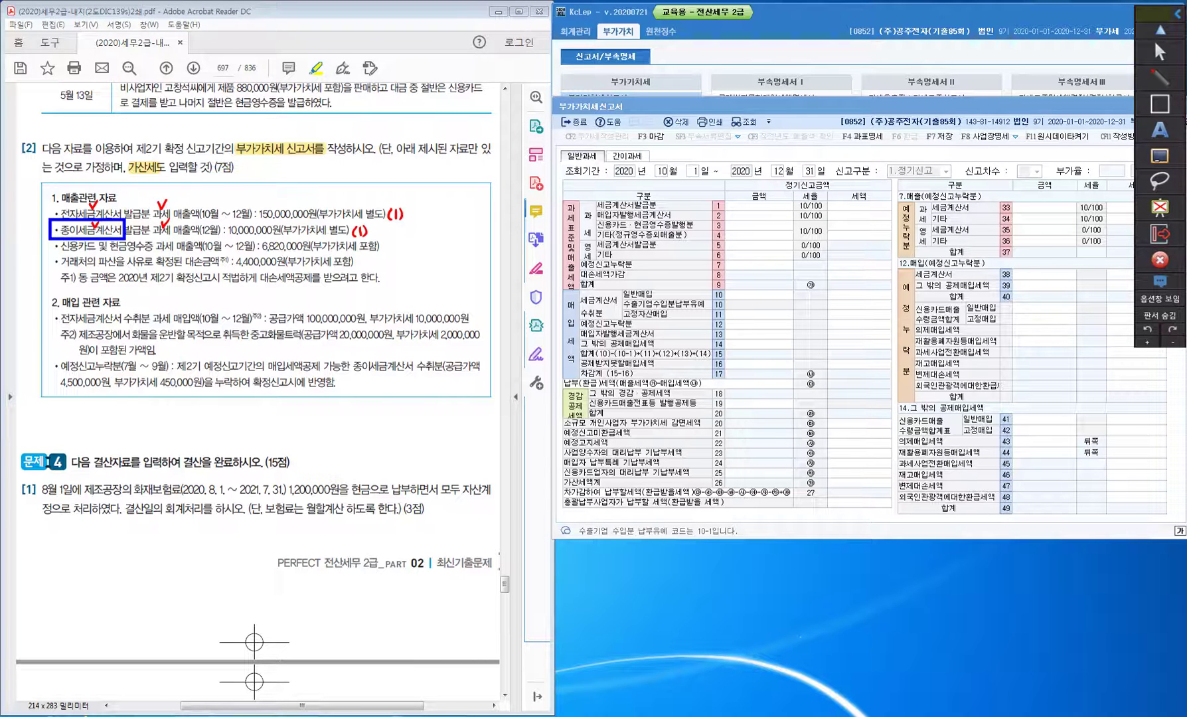
Handwrite "법인 전자세금계산서 발급의무사업자:" in red above question 2.
{"action": "left_click", "coordinate": [1160, 78]}
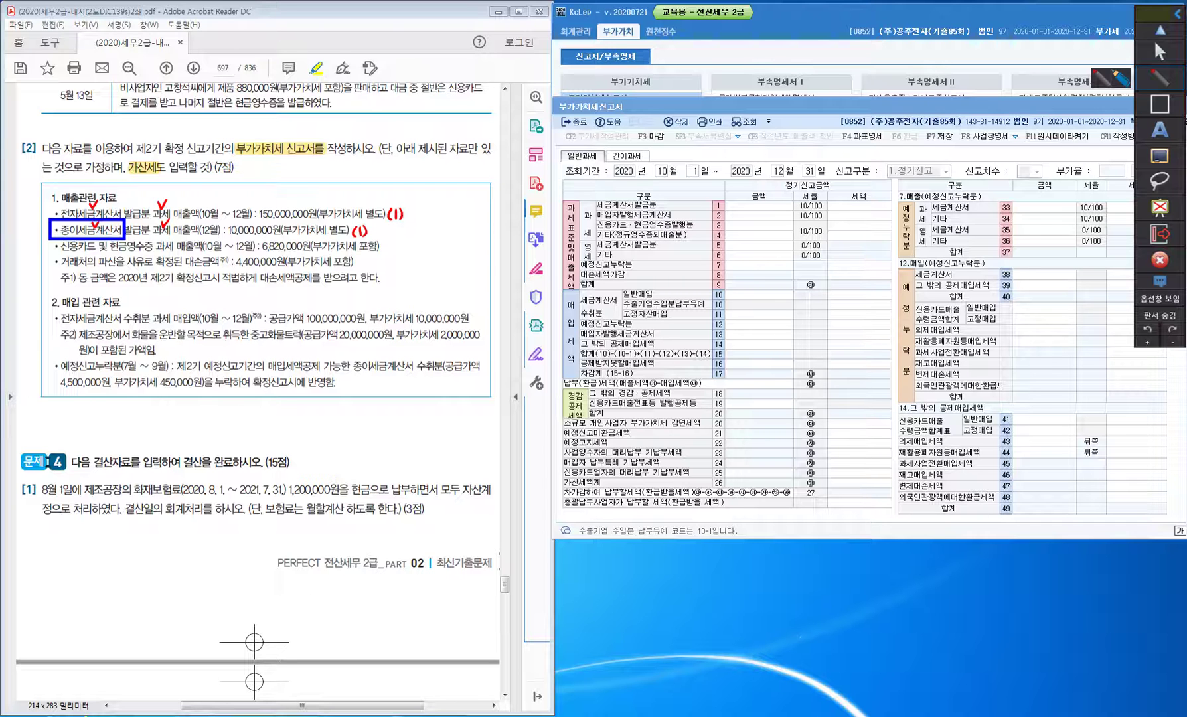
{"action": "mouse_move", "coordinate": [37, 120]}
{"action": "left_mouse_down"}
{"action": "mouse_move", "coordinate": [39, 131]}
{"action": "mouse_move", "coordinate": [38, 108]}
{"action": "left_mouse_up"}
{"action": "left_click_drag", "start_coordinate": [44, 97], "coordinate": [43, 102]}
{"action": "left_click_drag", "start_coordinate": [37, 107], "coordinate": [45, 105]}
{"action": "left_click_drag", "start_coordinate": [50, 98], "coordinate": [49, 114]}
{"action": "left_click_drag", "start_coordinate": [59, 99], "coordinate": [67, 111]}
{"action": "mouse_move", "coordinate": [55, 109]}
{"action": "left_mouse_down"}
{"action": "mouse_move", "coordinate": [68, 115]}
{"action": "mouse_move", "coordinate": [51, 131]}
{"action": "left_mouse_up"}
{"action": "left_click_drag", "start_coordinate": [49, 119], "coordinate": [60, 133]}
{"action": "mouse_move", "coordinate": [62, 119]}
{"action": "left_mouse_down"}
{"action": "mouse_move", "coordinate": [64, 142]}
{"action": "mouse_move", "coordinate": [73, 135]}
{"action": "left_mouse_up"}
{"action": "mouse_move", "coordinate": [77, 119]}
{"action": "left_mouse_down"}
{"action": "mouse_move", "coordinate": [79, 141]}
{"action": "mouse_move", "coordinate": [85, 131]}
{"action": "left_mouse_up"}
{"action": "left_click_drag", "start_coordinate": [81, 127], "coordinate": [90, 138]}
{"action": "left_click_drag", "start_coordinate": [90, 121], "coordinate": [98, 131]}
{"action": "left_click_drag", "start_coordinate": [99, 119], "coordinate": [103, 140]}
{"action": "left_click_drag", "start_coordinate": [106, 122], "coordinate": [119, 136]}
{"action": "left_click_drag", "start_coordinate": [107, 135], "coordinate": [123, 138]}
{"action": "mouse_move", "coordinate": [126, 122]}
{"action": "left_mouse_down"}
{"action": "mouse_move", "coordinate": [127, 151]}
{"action": "mouse_move", "coordinate": [138, 132]}
{"action": "left_mouse_up"}
{"action": "left_click_drag", "start_coordinate": [133, 127], "coordinate": [140, 127]}
{"action": "left_click_drag", "start_coordinate": [141, 122], "coordinate": [140, 131]}
{"action": "left_click_drag", "start_coordinate": [135, 134], "coordinate": [152, 126]}
{"action": "mouse_move", "coordinate": [143, 126]}
{"action": "left_mouse_down"}
{"action": "mouse_move", "coordinate": [145, 139]}
{"action": "mouse_move", "coordinate": [155, 130]}
{"action": "left_mouse_up"}
{"action": "left_click_drag", "start_coordinate": [152, 135], "coordinate": [170, 126]}
{"action": "left_click_drag", "start_coordinate": [170, 119], "coordinate": [178, 128]}
{"action": "mouse_move", "coordinate": [175, 126]}
{"action": "left_mouse_down"}
{"action": "mouse_move", "coordinate": [175, 141]}
{"action": "mouse_move", "coordinate": [187, 130]}
{"action": "left_mouse_up"}
{"action": "mouse_move", "coordinate": [184, 118]}
{"action": "left_mouse_down"}
{"action": "mouse_move", "coordinate": [190, 137]}
{"action": "mouse_move", "coordinate": [205, 132]}
{"action": "left_mouse_up"}
{"action": "left_click_drag", "start_coordinate": [194, 129], "coordinate": [203, 141]}
{"action": "left_click_drag", "start_coordinate": [202, 124], "coordinate": [216, 143]}
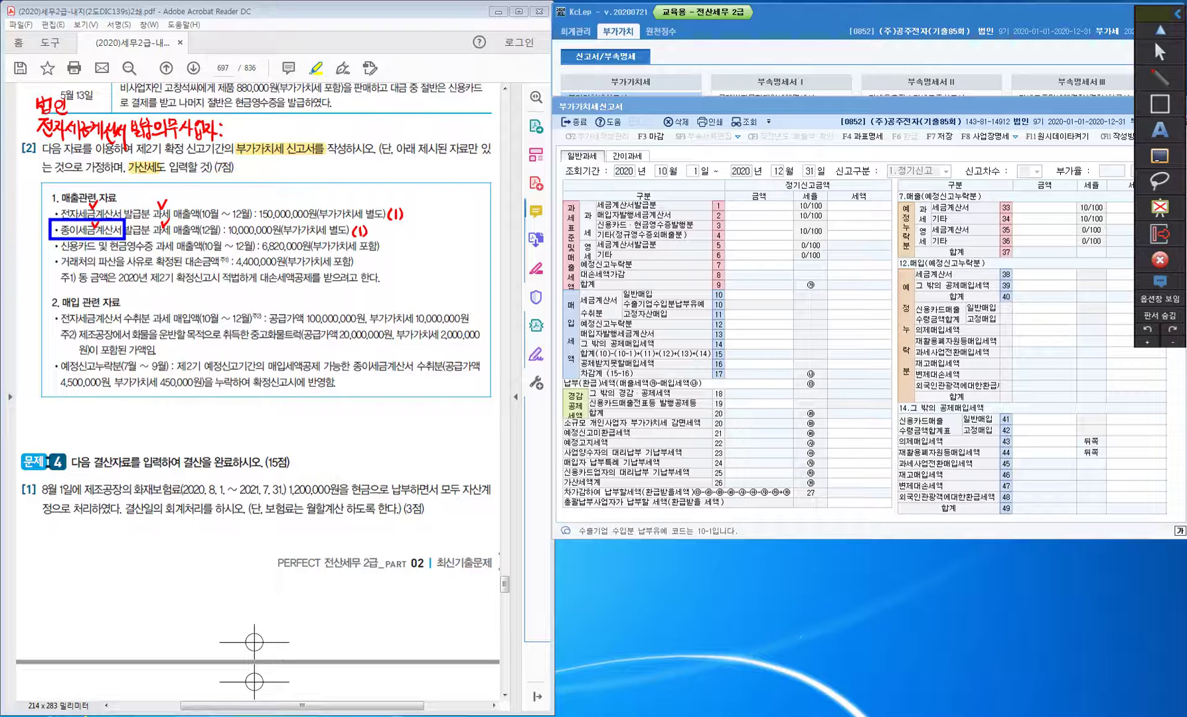
Extend the handwritten note above question 2 with 미발급 – "종이".
{"action": "mouse_move", "coordinate": [234, 120]}
{"action": "left_mouse_down"}
{"action": "mouse_move", "coordinate": [235, 135]}
{"action": "mouse_move", "coordinate": [266, 140]}
{"action": "left_mouse_up"}
{"action": "left_click_drag", "start_coordinate": [264, 118], "coordinate": [272, 129]}
{"action": "mouse_move", "coordinate": [263, 128]}
{"action": "left_mouse_down"}
{"action": "mouse_move", "coordinate": [272, 138]}
{"action": "mouse_move", "coordinate": [310, 128]}
{"action": "left_mouse_up"}
{"action": "left_click_drag", "start_coordinate": [300, 130], "coordinate": [310, 123]}
{"action": "left_click_drag", "start_coordinate": [315, 119], "coordinate": [315, 140]}
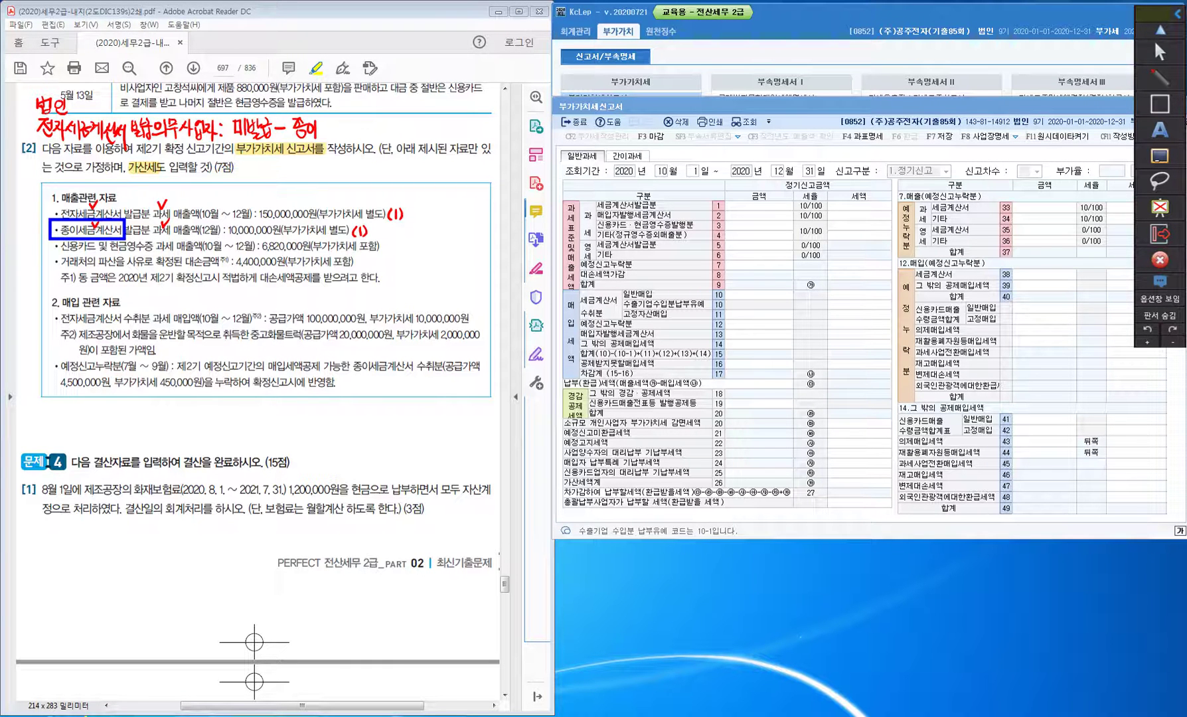
{"action": "left_click_drag", "start_coordinate": [319, 116], "coordinate": [318, 123]}
{"action": "left_click_drag", "start_coordinate": [325, 115], "coordinate": [323, 123]}
Draw an arrow from the boxed 종이세금계산서 up to the note and add "세·계 가산세적용" to it.
{"action": "mouse_move", "coordinate": [56, 217]}
{"action": "left_mouse_down"}
{"action": "mouse_move", "coordinate": [61, 178]}
{"action": "mouse_move", "coordinate": [95, 138]}
{"action": "mouse_move", "coordinate": [92, 148]}
{"action": "left_mouse_up"}
{"action": "mouse_move", "coordinate": [335, 123]}
{"action": "left_mouse_down"}
{"action": "mouse_move", "coordinate": [331, 135]}
{"action": "mouse_move", "coordinate": [363, 135]}
{"action": "left_mouse_up"}
{"action": "mouse_move", "coordinate": [365, 120]}
{"action": "left_mouse_down"}
{"action": "mouse_move", "coordinate": [365, 140]}
{"action": "mouse_move", "coordinate": [406, 130]}
{"action": "left_mouse_up"}
{"action": "left_click_drag", "start_coordinate": [396, 132], "coordinate": [402, 135]}
{"action": "left_click_drag", "start_coordinate": [406, 128], "coordinate": [411, 134]}
{"action": "left_click_drag", "start_coordinate": [412, 122], "coordinate": [417, 140]}
{"action": "left_click_drag", "start_coordinate": [425, 121], "coordinate": [418, 131]}
{"action": "left_click_drag", "start_coordinate": [425, 125], "coordinate": [431, 131]}
{"action": "left_click_drag", "start_coordinate": [426, 130], "coordinate": [434, 130]}
{"action": "left_click_drag", "start_coordinate": [432, 132], "coordinate": [442, 138]}
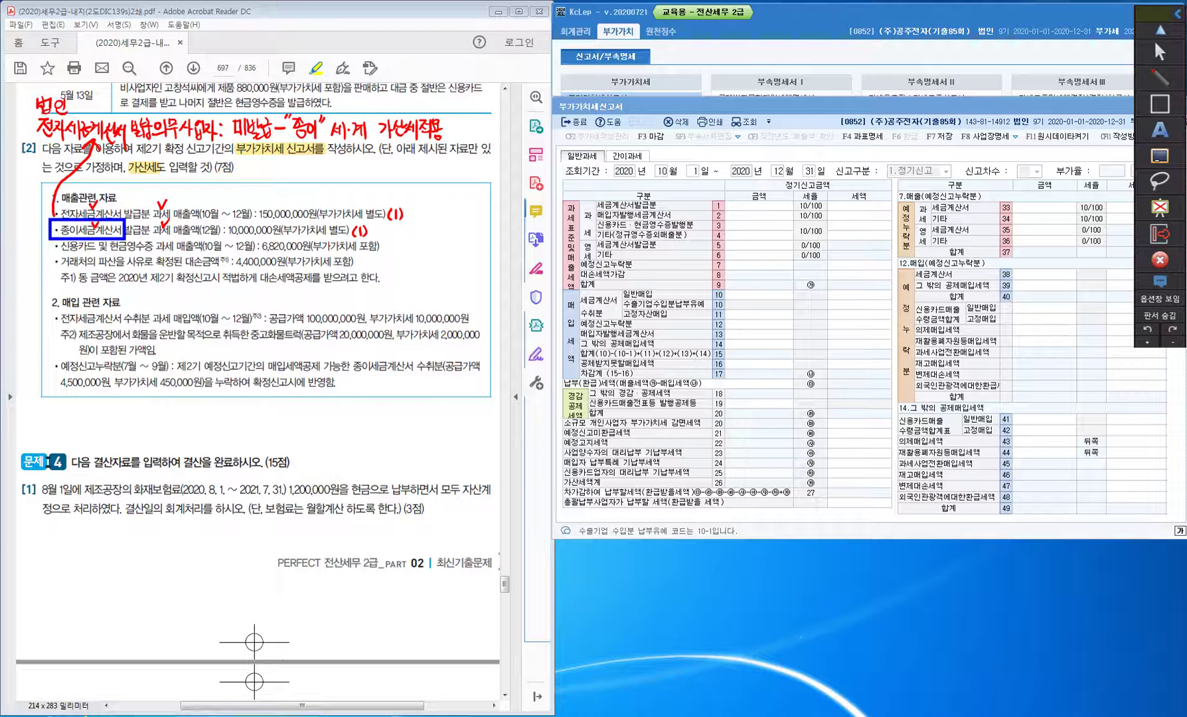
Check-mark the 신용카드 및 현금영수증 sales line and label it (3) and (19).
{"action": "left_click_drag", "start_coordinate": [164, 237], "coordinate": [174, 234]}
{"action": "left_click_drag", "start_coordinate": [74, 233], "coordinate": [83, 242]}
{"action": "mouse_move", "coordinate": [387, 242]}
{"action": "left_mouse_down"}
{"action": "mouse_move", "coordinate": [382, 257]}
{"action": "mouse_move", "coordinate": [397, 244]}
{"action": "mouse_move", "coordinate": [393, 259]}
{"action": "left_mouse_up"}
{"action": "left_click_drag", "start_coordinate": [361, 253], "coordinate": [372, 254]}
{"action": "key", "text": "ctrl"}
{"action": "key", "text": "ctrl"}
{"action": "key", "text": "ctrl"}
{"action": "mouse_move", "coordinate": [407, 244]}
{"action": "left_mouse_down"}
{"action": "mouse_move", "coordinate": [405, 256]}
{"action": "mouse_move", "coordinate": [422, 256]}
{"action": "left_mouse_up"}
Underline 대손세액공제, mark 대손금액 with an arrow, and write the formula "대손세액공제 = 대손금 × 10/110".
{"action": "left_click_drag", "start_coordinate": [258, 284], "coordinate": [311, 284]}
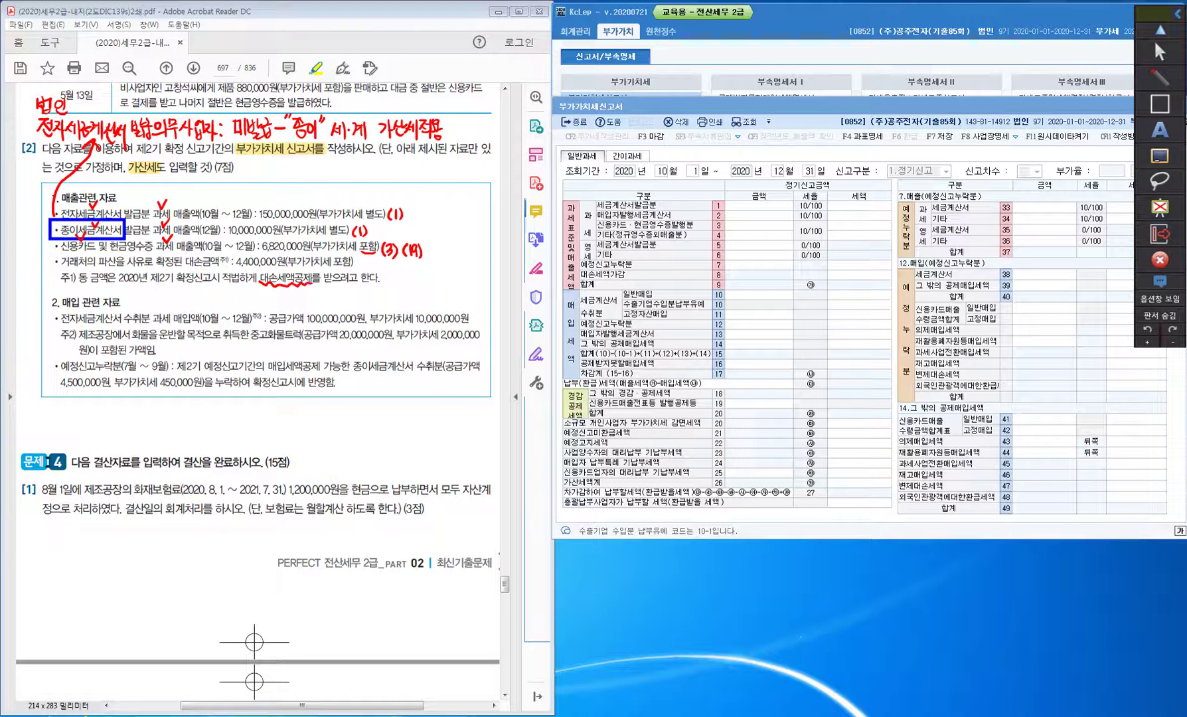
{"action": "mouse_move", "coordinate": [191, 263]}
{"action": "left_mouse_down"}
{"action": "mouse_move", "coordinate": [171, 278]}
{"action": "mouse_move", "coordinate": [165, 266]}
{"action": "mouse_move", "coordinate": [175, 268]}
{"action": "left_mouse_up"}
{"action": "mouse_move", "coordinate": [249, 170]}
{"action": "left_mouse_down"}
{"action": "mouse_move", "coordinate": [265, 185]}
{"action": "mouse_move", "coordinate": [277, 175]}
{"action": "left_mouse_up"}
{"action": "left_click_drag", "start_coordinate": [269, 178], "coordinate": [303, 177]}
{"action": "mouse_move", "coordinate": [305, 167]}
{"action": "left_mouse_down"}
{"action": "mouse_move", "coordinate": [307, 187]}
{"action": "mouse_move", "coordinate": [328, 182]}
{"action": "left_mouse_up"}
{"action": "mouse_move", "coordinate": [327, 171]}
{"action": "left_mouse_down"}
{"action": "mouse_move", "coordinate": [332, 182]}
{"action": "mouse_move", "coordinate": [354, 177]}
{"action": "left_mouse_up"}
{"action": "left_click_drag", "start_coordinate": [355, 169], "coordinate": [361, 183]}
{"action": "mouse_move", "coordinate": [367, 168]}
{"action": "left_mouse_down"}
{"action": "mouse_move", "coordinate": [375, 181]}
{"action": "mouse_move", "coordinate": [416, 172]}
{"action": "left_mouse_up"}
{"action": "mouse_move", "coordinate": [415, 169]}
{"action": "left_mouse_down"}
{"action": "mouse_move", "coordinate": [405, 184]}
{"action": "mouse_move", "coordinate": [423, 174]}
{"action": "left_mouse_up"}
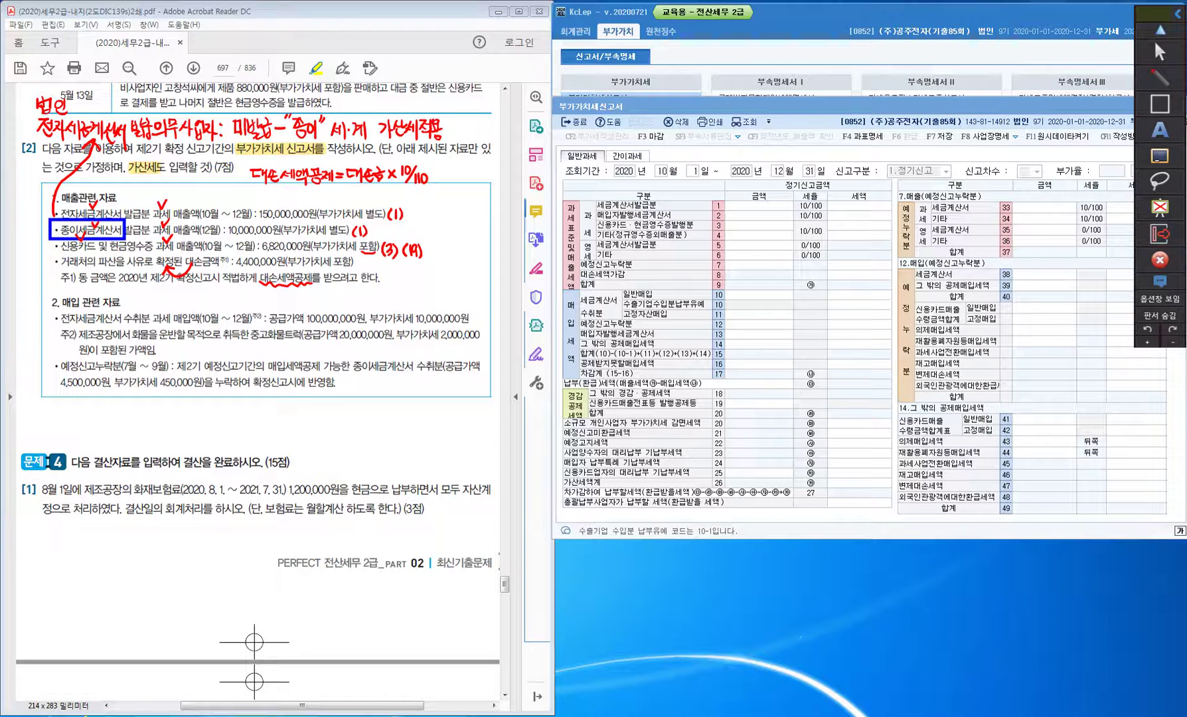
Write the bad-debt calculation "= 4,400,000 × 10/110 = 400,000" beneath the formula.
{"action": "mouse_move", "coordinate": [332, 188]}
{"action": "left_mouse_down"}
{"action": "mouse_move", "coordinate": [359, 194]}
{"action": "mouse_move", "coordinate": [353, 202]}
{"action": "mouse_move", "coordinate": [378, 194]}
{"action": "left_mouse_up"}
{"action": "mouse_move", "coordinate": [374, 187]}
{"action": "left_mouse_down"}
{"action": "mouse_move", "coordinate": [373, 201]}
{"action": "mouse_move", "coordinate": [379, 189]}
{"action": "mouse_move", "coordinate": [423, 196]}
{"action": "left_mouse_up"}
{"action": "mouse_move", "coordinate": [428, 186]}
{"action": "left_mouse_down"}
{"action": "mouse_move", "coordinate": [423, 209]}
{"action": "mouse_move", "coordinate": [458, 192]}
{"action": "mouse_move", "coordinate": [471, 203]}
{"action": "mouse_move", "coordinate": [498, 198]}
{"action": "left_mouse_up"}
{"action": "left_click_drag", "start_coordinate": [508, 189], "coordinate": [507, 198]}
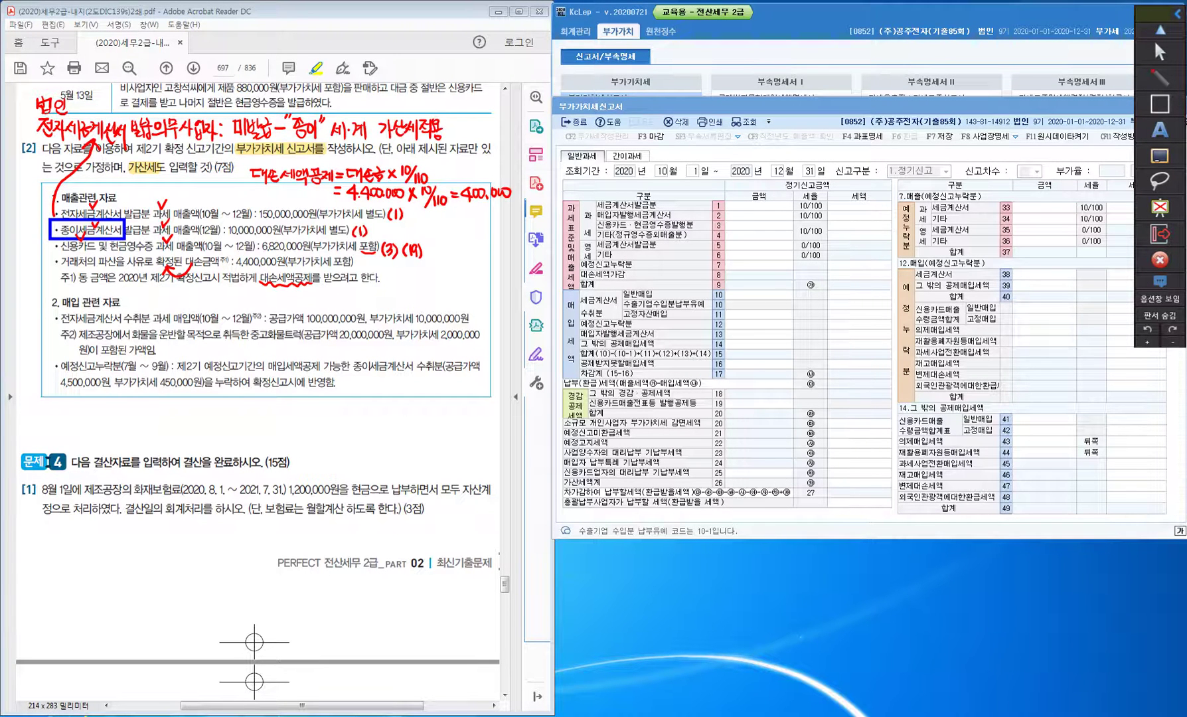
Write "(8) 음수 400,000" beneath the underlined 대손세액공제.
{"action": "mouse_move", "coordinate": [273, 288]}
{"action": "left_mouse_down"}
{"action": "mouse_move", "coordinate": [269, 302]}
{"action": "mouse_move", "coordinate": [285, 305]}
{"action": "left_mouse_up"}
{"action": "mouse_move", "coordinate": [298, 289]}
{"action": "left_mouse_down"}
{"action": "mouse_move", "coordinate": [308, 297]}
{"action": "mouse_move", "coordinate": [298, 307]}
{"action": "left_mouse_up"}
{"action": "left_click_drag", "start_coordinate": [298, 301], "coordinate": [310, 296]}
{"action": "left_click_drag", "start_coordinate": [313, 292], "coordinate": [321, 297]}
{"action": "left_click_drag", "start_coordinate": [314, 298], "coordinate": [314, 308]}
{"action": "left_click_drag", "start_coordinate": [330, 291], "coordinate": [337, 299]}
{"action": "mouse_move", "coordinate": [334, 292]}
{"action": "left_mouse_down"}
{"action": "mouse_move", "coordinate": [334, 303]}
{"action": "mouse_move", "coordinate": [357, 293]}
{"action": "left_mouse_up"}
{"action": "left_click_drag", "start_coordinate": [364, 293], "coordinate": [369, 294]}
{"action": "left_click_drag", "start_coordinate": [376, 294], "coordinate": [375, 294]}
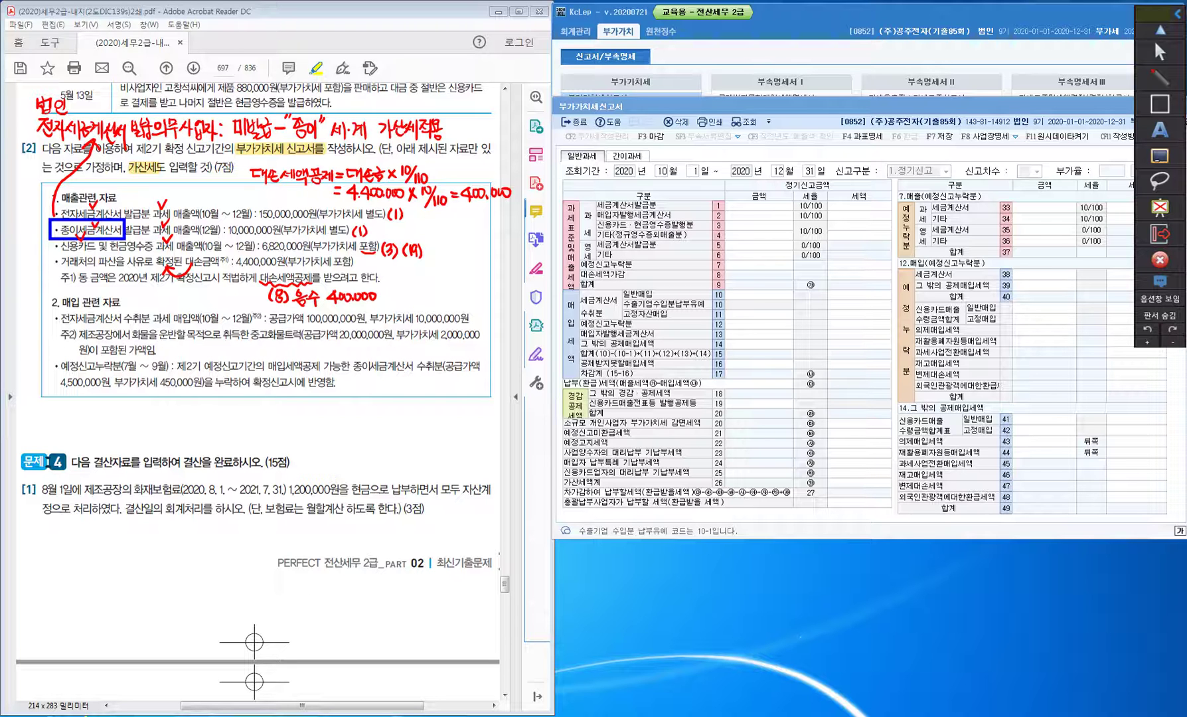
Check-mark the 전자세금계산서 purchase line and annotate the used cargo truck with an arrow and "(11) 매입세액공제".
{"action": "left_click_drag", "start_coordinate": [94, 307], "coordinate": [108, 303]}
{"action": "key", "text": "ctrl"}
{"action": "left_click_drag", "start_coordinate": [284, 341], "coordinate": [295, 352]}
{"action": "left_click_drag", "start_coordinate": [304, 345], "coordinate": [308, 361]}
{"action": "left_click_drag", "start_coordinate": [315, 346], "coordinate": [318, 362]}
{"action": "mouse_move", "coordinate": [333, 343]}
{"action": "left_mouse_down"}
{"action": "mouse_move", "coordinate": [335, 356]}
{"action": "mouse_move", "coordinate": [368, 354]}
{"action": "left_mouse_up"}
{"action": "mouse_move", "coordinate": [368, 344]}
{"action": "left_mouse_down"}
{"action": "mouse_move", "coordinate": [369, 357]}
{"action": "mouse_move", "coordinate": [382, 352]}
{"action": "left_mouse_up"}
{"action": "mouse_move", "coordinate": [372, 348]}
{"action": "left_mouse_down"}
{"action": "mouse_move", "coordinate": [385, 362]}
{"action": "mouse_move", "coordinate": [393, 346]}
{"action": "left_mouse_up"}
{"action": "mouse_move", "coordinate": [383, 354]}
{"action": "left_mouse_down"}
{"action": "mouse_move", "coordinate": [389, 361]}
{"action": "mouse_move", "coordinate": [399, 347]}
{"action": "left_mouse_up"}
{"action": "left_click_drag", "start_coordinate": [396, 347], "coordinate": [393, 356]}
{"action": "left_click_drag", "start_coordinate": [395, 351], "coordinate": [401, 358]}
{"action": "left_click_drag", "start_coordinate": [405, 345], "coordinate": [405, 362]}
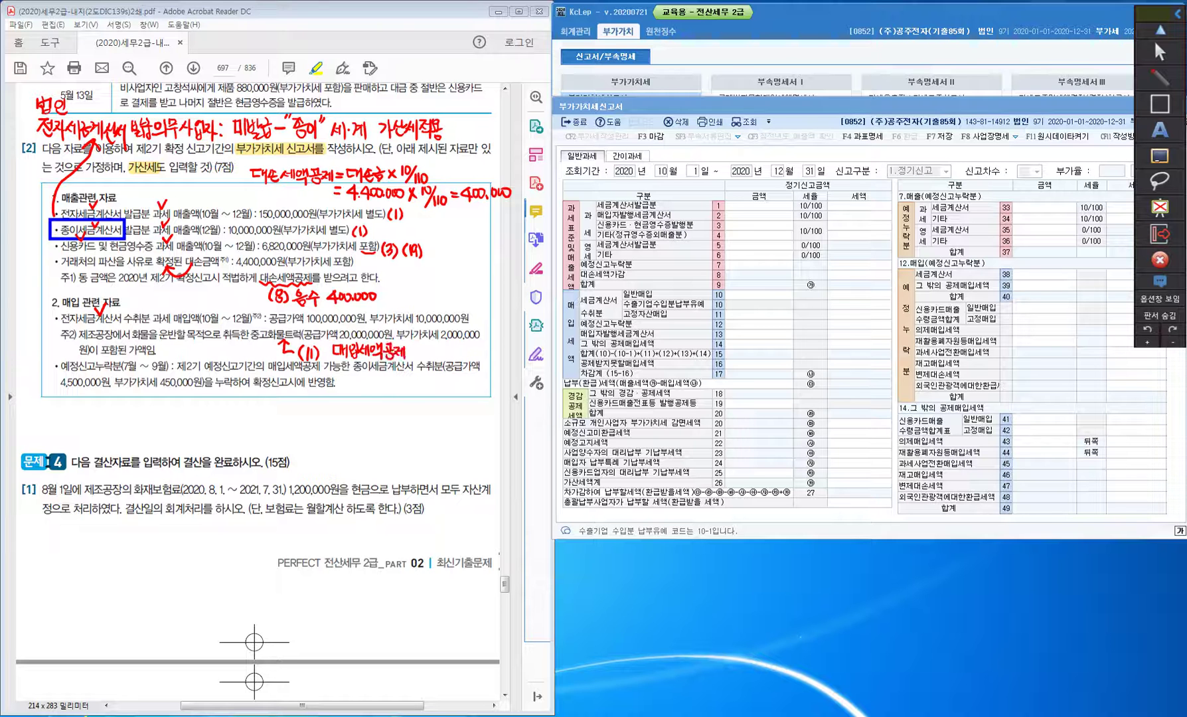
Strike out the purchase line's 공급가액 and 부가가치세 amounts and write 80,000,000 and 8,000,000 above them.
{"action": "key", "text": "ctrl"}
{"action": "key", "text": "ctrl"}
{"action": "left_click_drag", "start_coordinate": [305, 318], "coordinate": [331, 315]}
{"action": "left_click_drag", "start_coordinate": [328, 307], "coordinate": [348, 313]}
{"action": "left_click_drag", "start_coordinate": [344, 306], "coordinate": [353, 313]}
{"action": "mouse_move", "coordinate": [356, 305]}
{"action": "left_mouse_down"}
{"action": "mouse_move", "coordinate": [414, 324]}
{"action": "mouse_move", "coordinate": [422, 298]}
{"action": "mouse_move", "coordinate": [422, 311]}
{"action": "mouse_move", "coordinate": [469, 308]}
{"action": "left_mouse_up"}
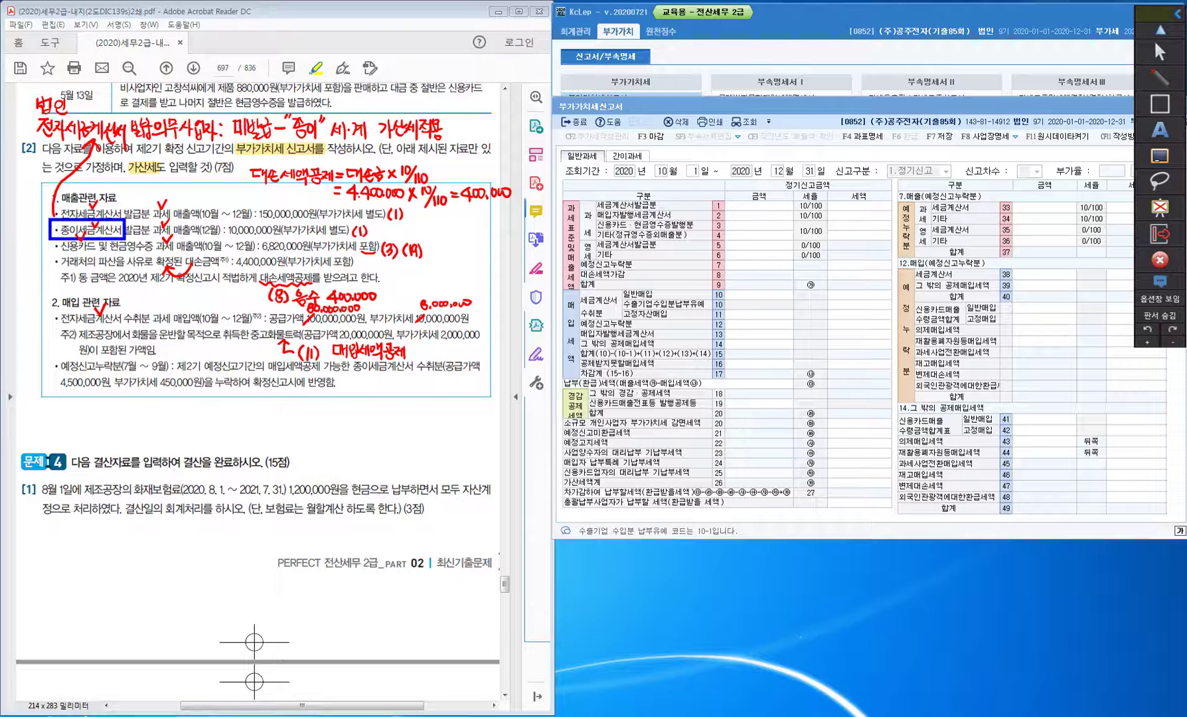
Point an arrow at 매입액 in the electronic invoice purchase line and label it (10).
{"action": "left_click_drag", "start_coordinate": [179, 308], "coordinate": [184, 317]}
{"action": "left_click_drag", "start_coordinate": [181, 293], "coordinate": [186, 303]}
{"action": "left_click_drag", "start_coordinate": [193, 293], "coordinate": [194, 293]}
{"action": "left_click_drag", "start_coordinate": [197, 292], "coordinate": [199, 304]}
Label the 예정신고누락분 item "(12) – (38)" with an arrow and underline 종이세금계산서 수취분.
{"action": "left_click_drag", "start_coordinate": [75, 230], "coordinate": [88, 226]}
{"action": "mouse_move", "coordinate": [67, 366]}
{"action": "left_mouse_down"}
{"action": "mouse_move", "coordinate": [54, 402]}
{"action": "mouse_move", "coordinate": [72, 409]}
{"action": "mouse_move", "coordinate": [73, 376]}
{"action": "mouse_move", "coordinate": [85, 418]}
{"action": "left_mouse_up"}
{"action": "left_click_drag", "start_coordinate": [85, 404], "coordinate": [96, 420]}
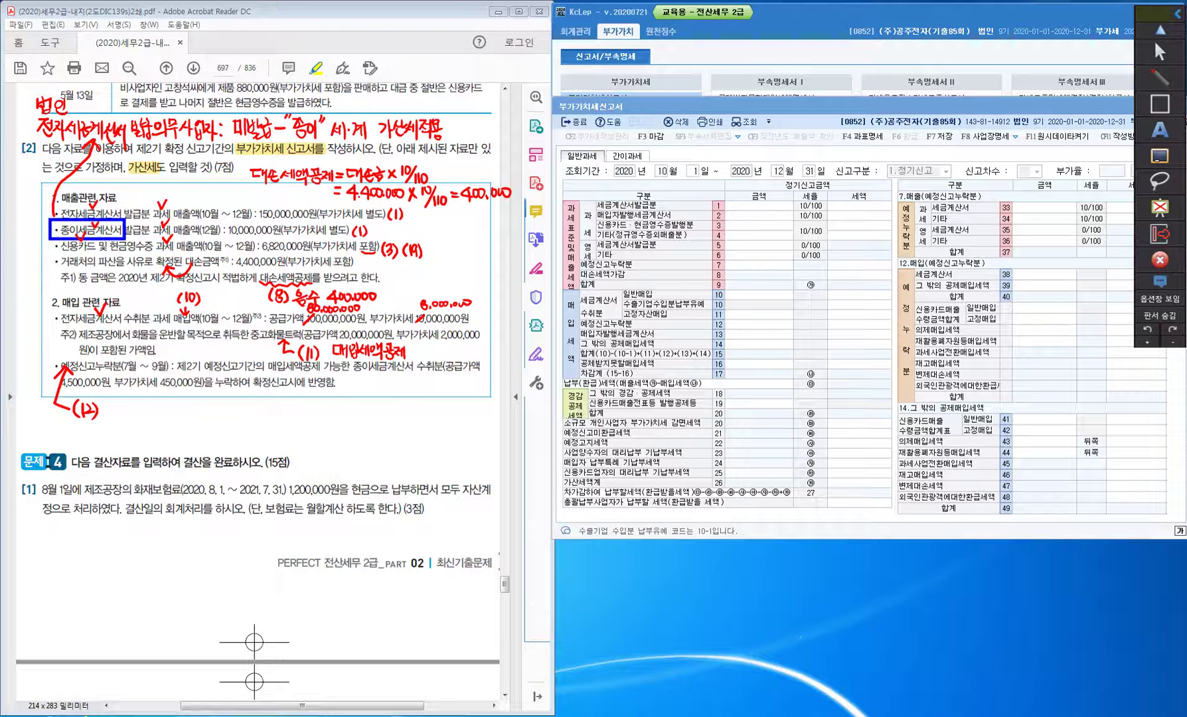
{"action": "left_click_drag", "start_coordinate": [352, 376], "coordinate": [431, 374]}
{"action": "left_click_drag", "start_coordinate": [113, 411], "coordinate": [132, 422]}
{"action": "left_click_drag", "start_coordinate": [144, 408], "coordinate": [151, 424]}
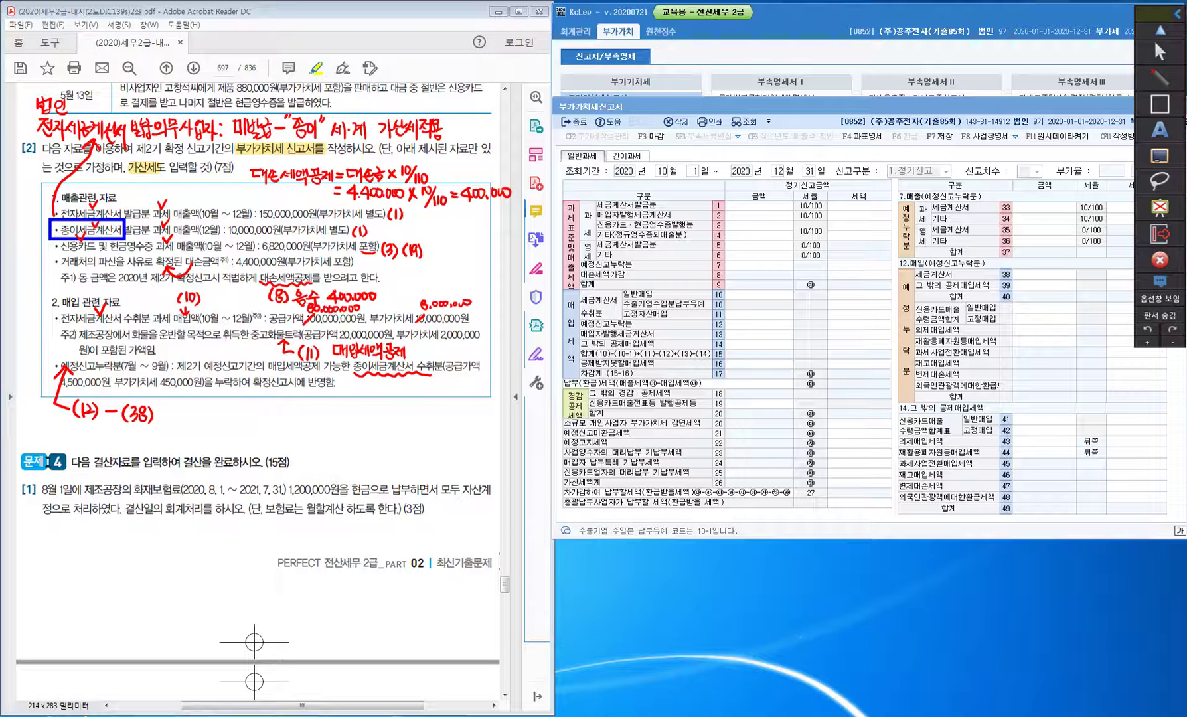
Underline 매입세액공제 가능한, annotate it with "가산세없음", and leave drawing mode.
{"action": "left_click_drag", "start_coordinate": [271, 375], "coordinate": [337, 375]}
{"action": "mouse_move", "coordinate": [346, 397]}
{"action": "left_mouse_down"}
{"action": "mouse_move", "coordinate": [338, 374]}
{"action": "mouse_move", "coordinate": [353, 415]}
{"action": "left_mouse_up"}
{"action": "left_click_drag", "start_coordinate": [355, 398], "coordinate": [365, 410]}
{"action": "mouse_move", "coordinate": [366, 394]}
{"action": "left_mouse_down"}
{"action": "mouse_move", "coordinate": [374, 409]}
{"action": "mouse_move", "coordinate": [385, 390]}
{"action": "left_mouse_up"}
{"action": "left_click_drag", "start_coordinate": [382, 387], "coordinate": [385, 406]}
{"action": "left_click_drag", "start_coordinate": [383, 398], "coordinate": [405, 408]}
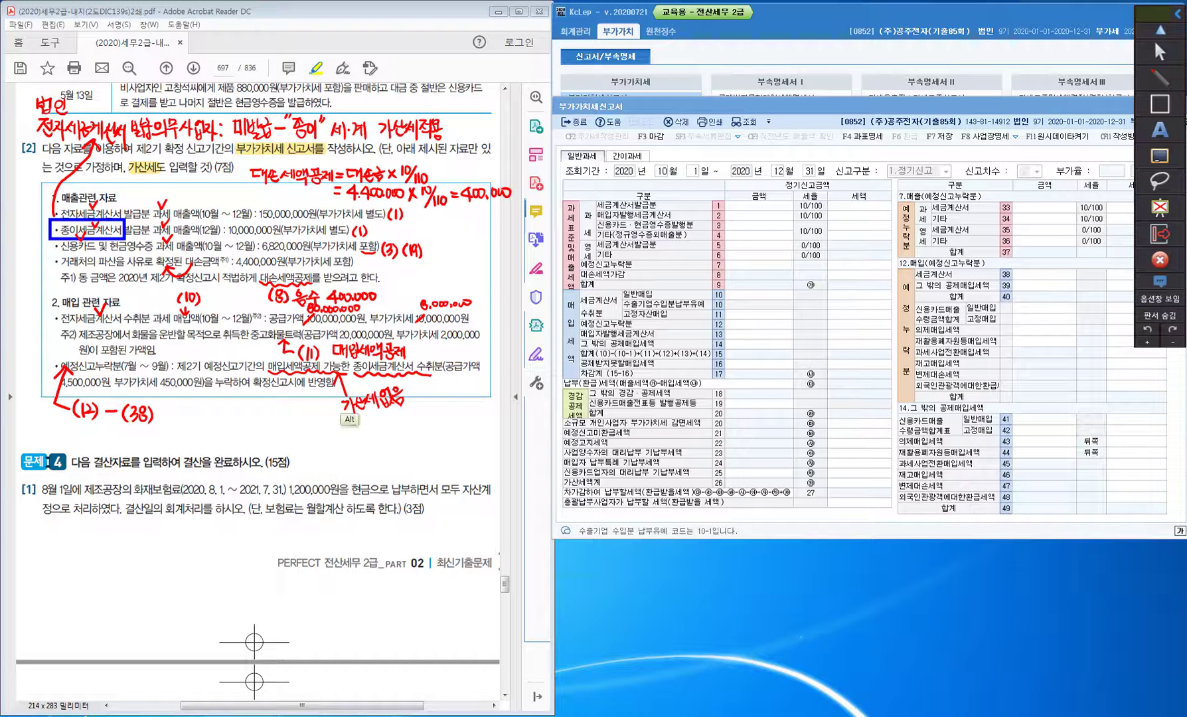
{"action": "key", "text": "Escape"}
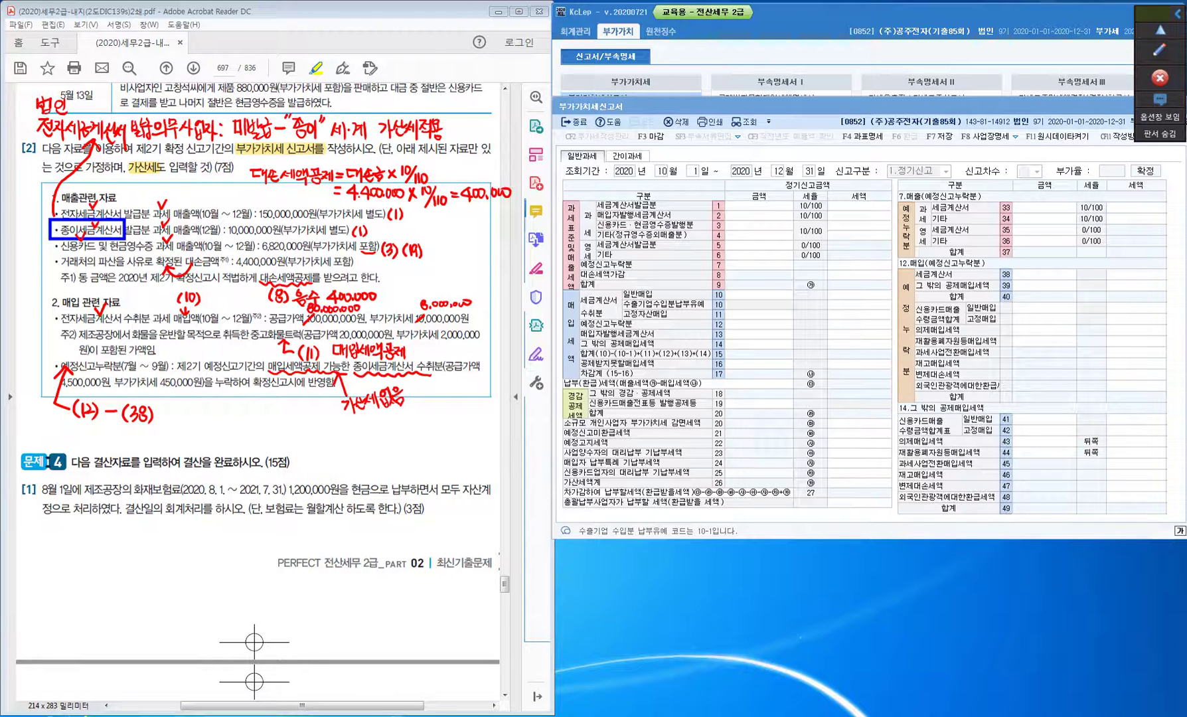
Show the 가산세명세 for line 26 of the VAT return and go to the 미발급 등 amount in line 64.
{"action": "left_click", "coordinate": [860, 483]}
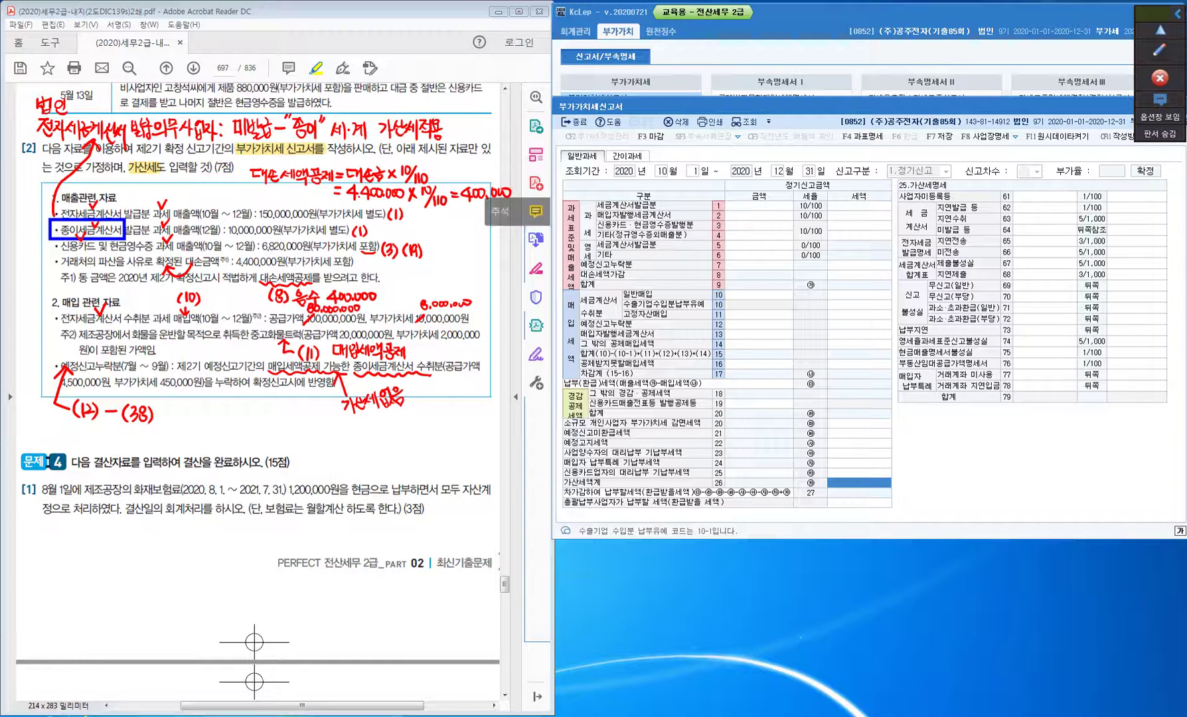
{"action": "key", "text": "ctrl"}
{"action": "key", "text": "ctrl"}
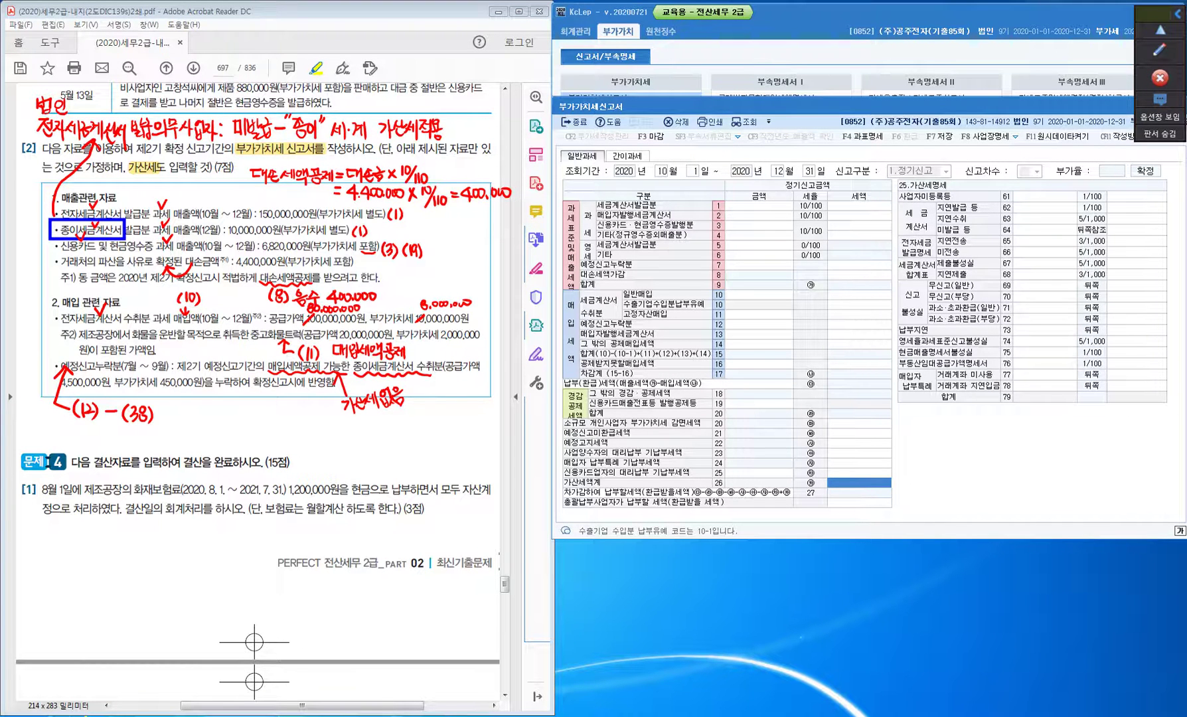
{"action": "left_click", "coordinate": [1044, 229]}
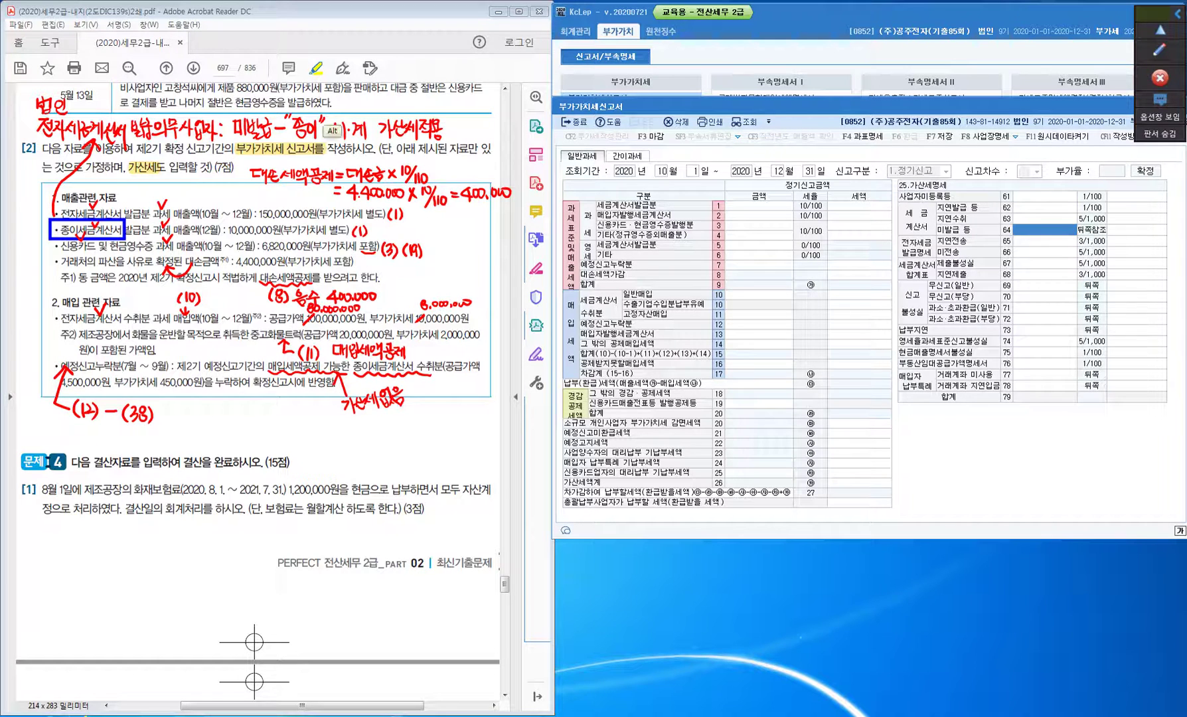
Mark 가산세적용 with an arrow and 1%, and write "미발급가산세 = 10,000,000 × 1% =" below question 2.
{"action": "left_click", "coordinate": [1159, 51]}
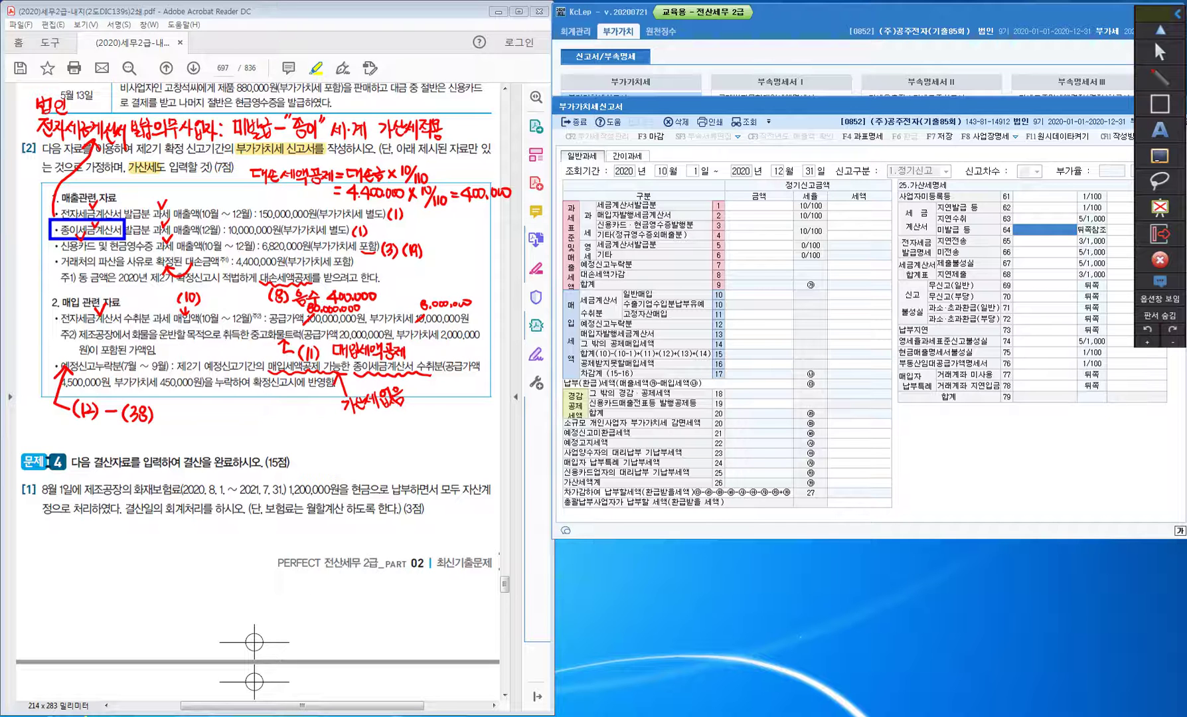
{"action": "mouse_move", "coordinate": [355, 92]}
{"action": "left_mouse_down"}
{"action": "mouse_move", "coordinate": [349, 115]}
{"action": "mouse_move", "coordinate": [376, 97]}
{"action": "mouse_move", "coordinate": [377, 108]}
{"action": "left_mouse_up"}
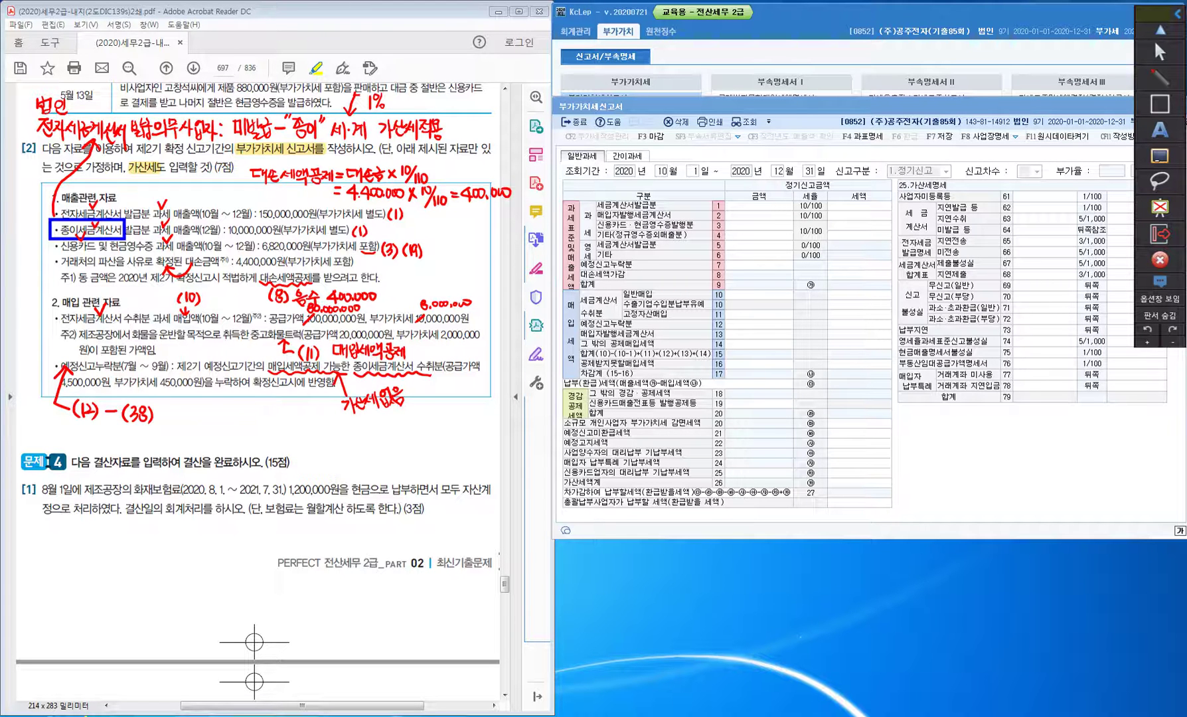
{"action": "mouse_move", "coordinate": [168, 426]}
{"action": "left_mouse_down"}
{"action": "mouse_move", "coordinate": [169, 441]}
{"action": "mouse_move", "coordinate": [185, 435]}
{"action": "left_mouse_up"}
{"action": "mouse_move", "coordinate": [192, 425]}
{"action": "left_mouse_down"}
{"action": "mouse_move", "coordinate": [194, 443]}
{"action": "mouse_move", "coordinate": [257, 436]}
{"action": "left_mouse_up"}
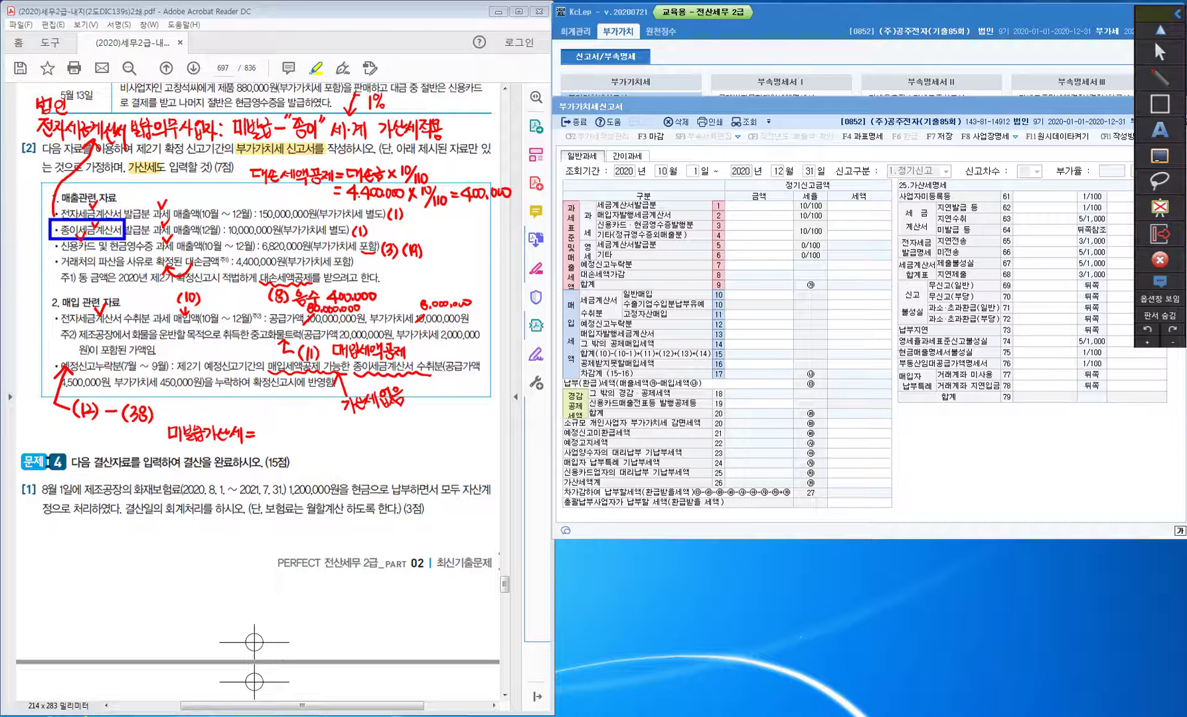
{"action": "mouse_move", "coordinate": [261, 427]}
{"action": "left_mouse_down"}
{"action": "mouse_move", "coordinate": [260, 440]}
{"action": "mouse_move", "coordinate": [281, 432]}
{"action": "left_mouse_up"}
{"action": "left_click_drag", "start_coordinate": [288, 431], "coordinate": [317, 432]}
{"action": "left_click_drag", "start_coordinate": [325, 430], "coordinate": [328, 440]}
{"action": "left_click_drag", "start_coordinate": [347, 426], "coordinate": [352, 444]}
{"action": "left_click_drag", "start_coordinate": [359, 440], "coordinate": [375, 439]}
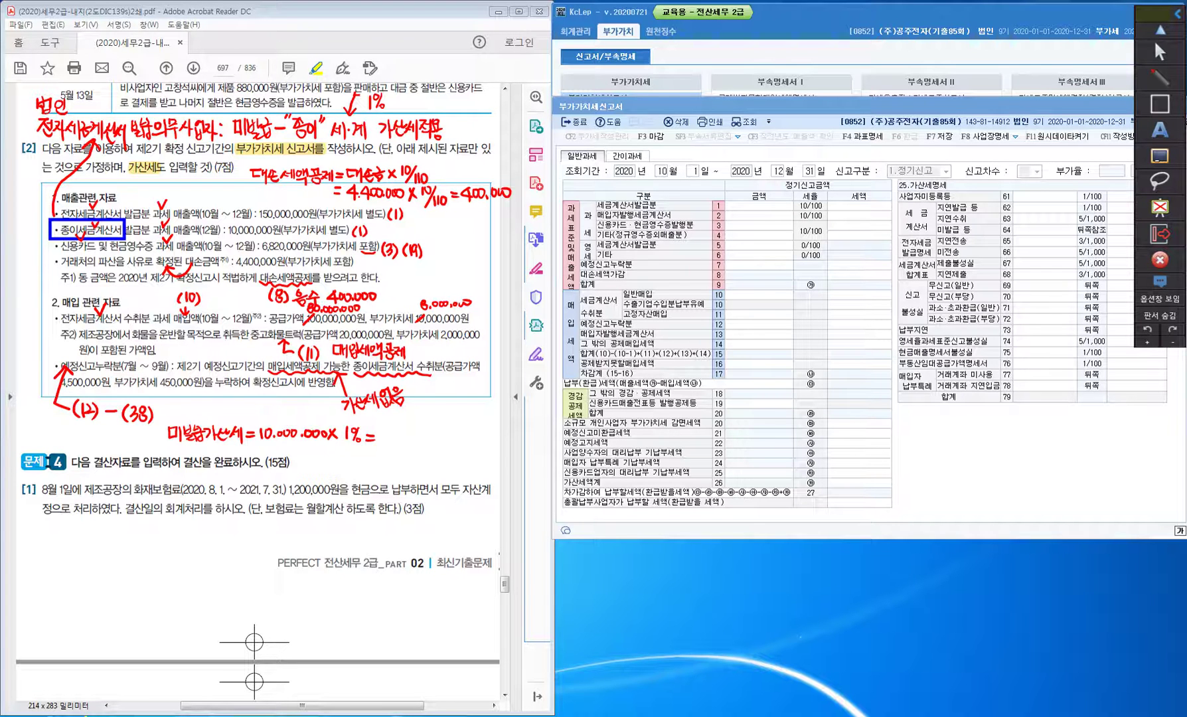
Complete the 미발급가산세 calculation with 100,000, label it (64), and leave drawing mode.
{"action": "left_click_drag", "start_coordinate": [386, 431], "coordinate": [385, 443]}
{"action": "left_click_drag", "start_coordinate": [394, 429], "coordinate": [405, 441]}
{"action": "left_click_drag", "start_coordinate": [415, 432], "coordinate": [421, 433]}
{"action": "left_click_drag", "start_coordinate": [430, 431], "coordinate": [429, 433]}
{"action": "left_click_drag", "start_coordinate": [191, 405], "coordinate": [192, 422]}
{"action": "left_click_drag", "start_coordinate": [198, 405], "coordinate": [197, 416]}
{"action": "mouse_move", "coordinate": [208, 407]}
{"action": "left_mouse_down"}
{"action": "mouse_move", "coordinate": [199, 413]}
{"action": "mouse_move", "coordinate": [212, 424]}
{"action": "left_mouse_up"}
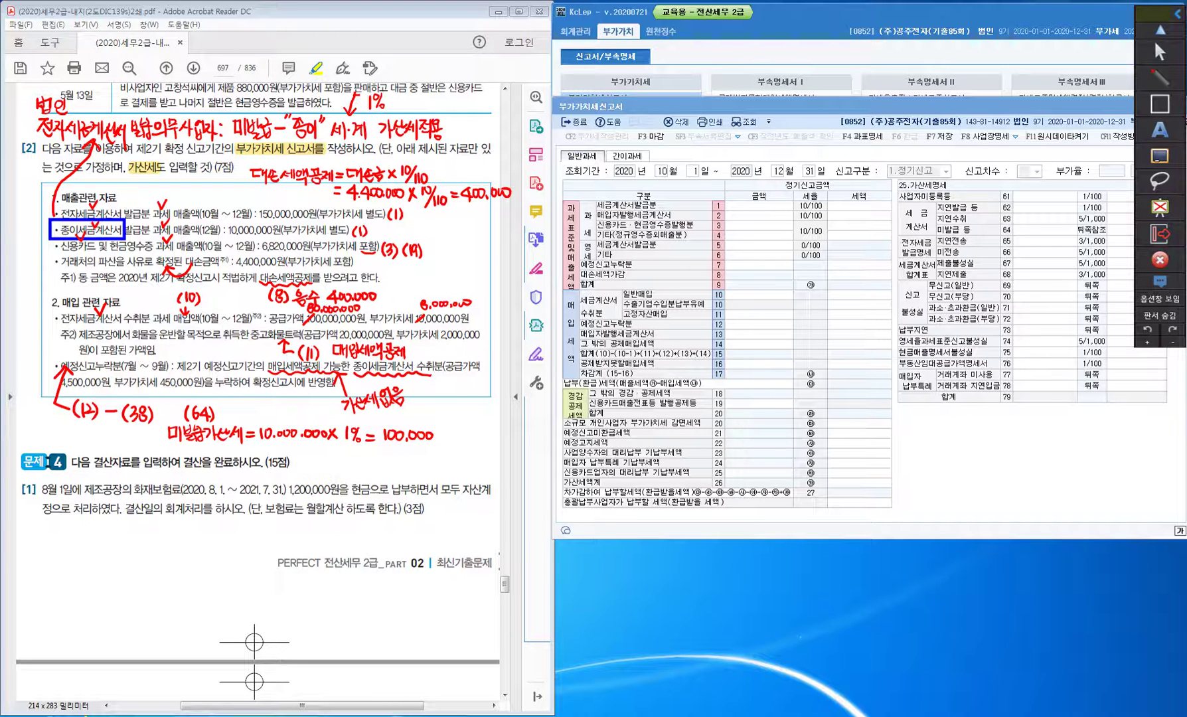
{"action": "key", "text": "Escape"}
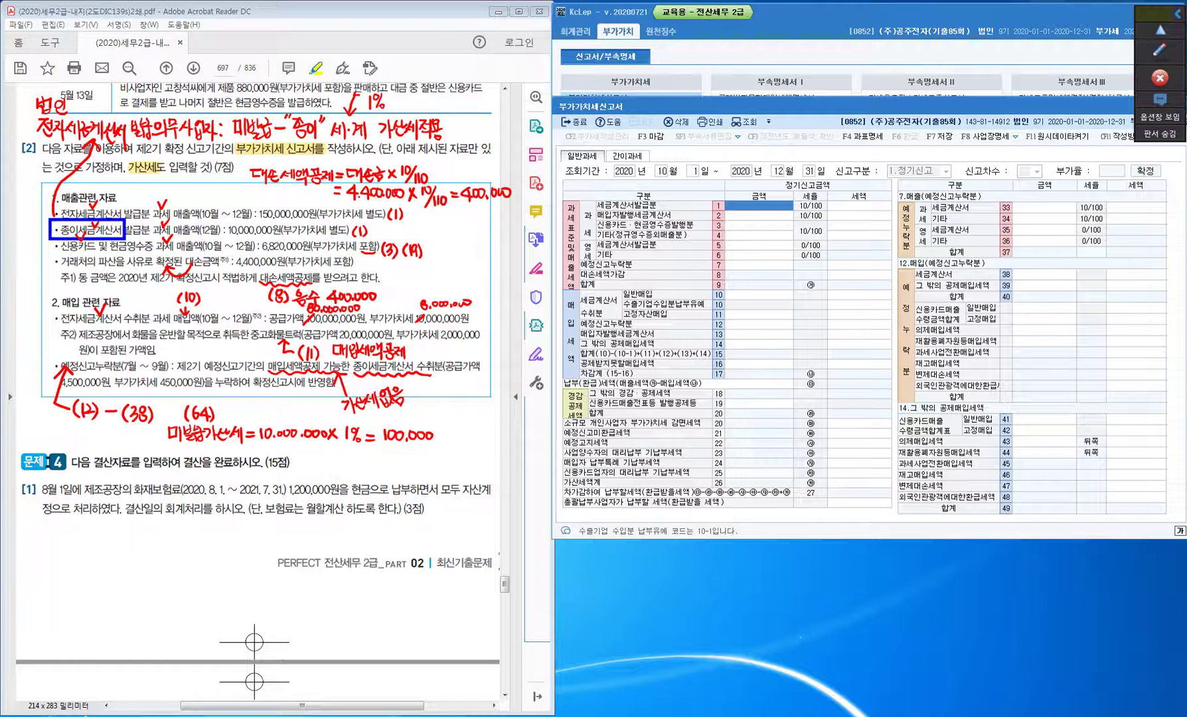
Highlight the sales amounts 150,000,000원 and 10,000,000원 in the PDF.
{"action": "double_click", "coordinate": [287, 214]}
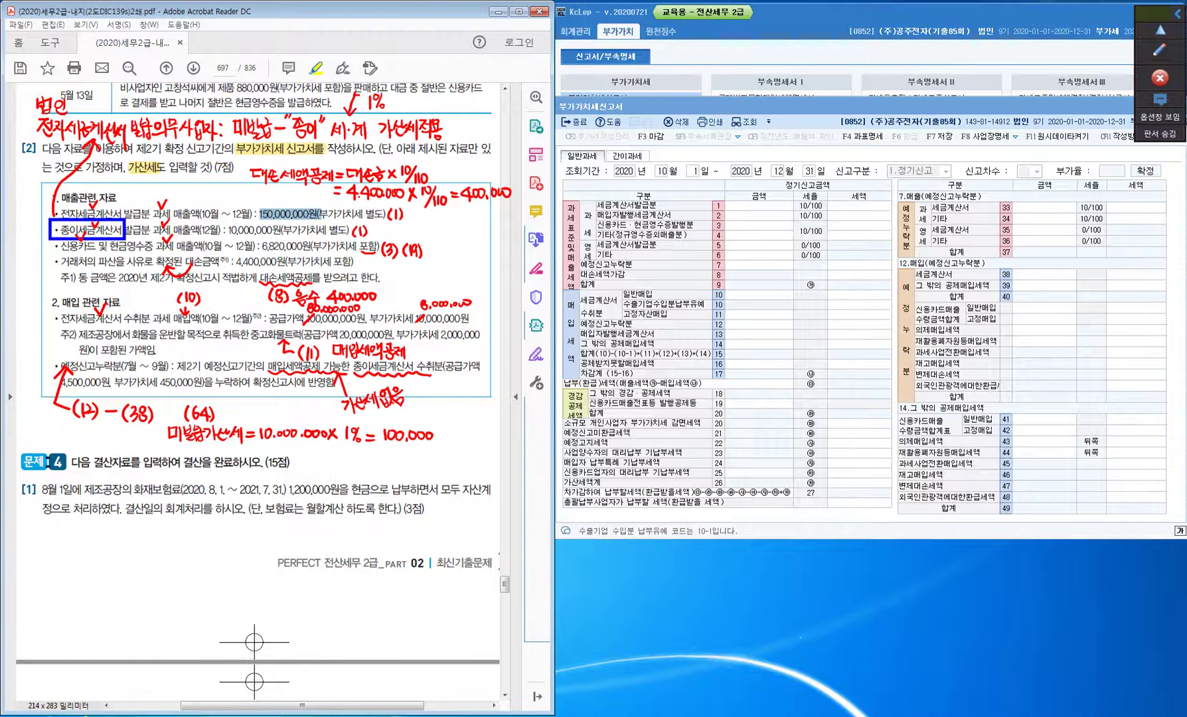
{"action": "left_click_drag", "start_coordinate": [260, 214], "coordinate": [320, 215]}
{"action": "left_click_drag", "start_coordinate": [227, 231], "coordinate": [285, 230]}
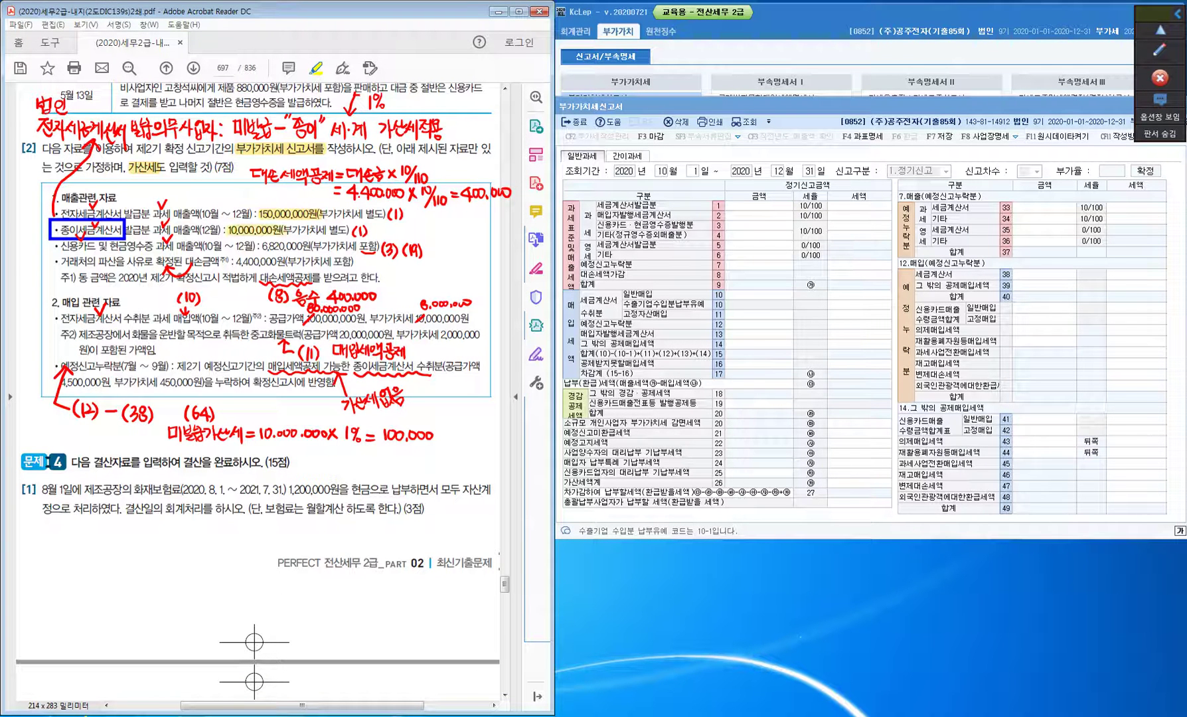
Enter 160,000,000 as the 세금계산서발급분 amount in line 1 of the VAT return and accept its tax amount.
{"action": "left_click", "coordinate": [759, 206]}
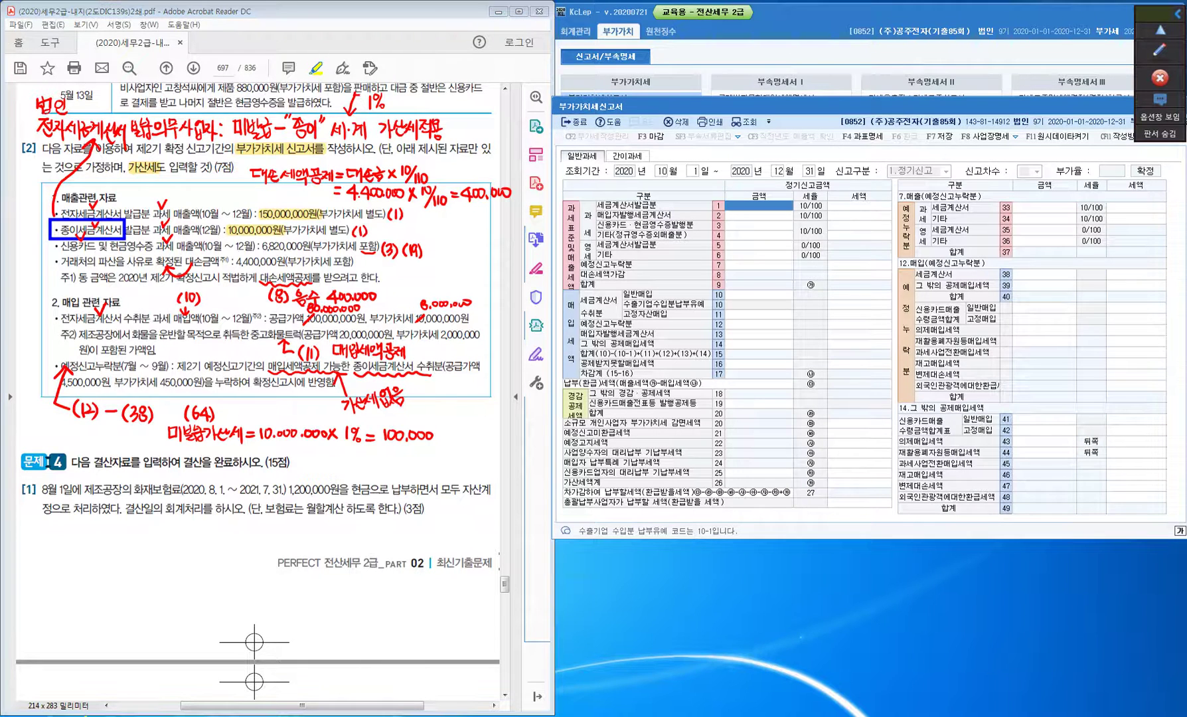
{"action": "type", "text": "160000000"}
{"action": "key", "text": "Return"}
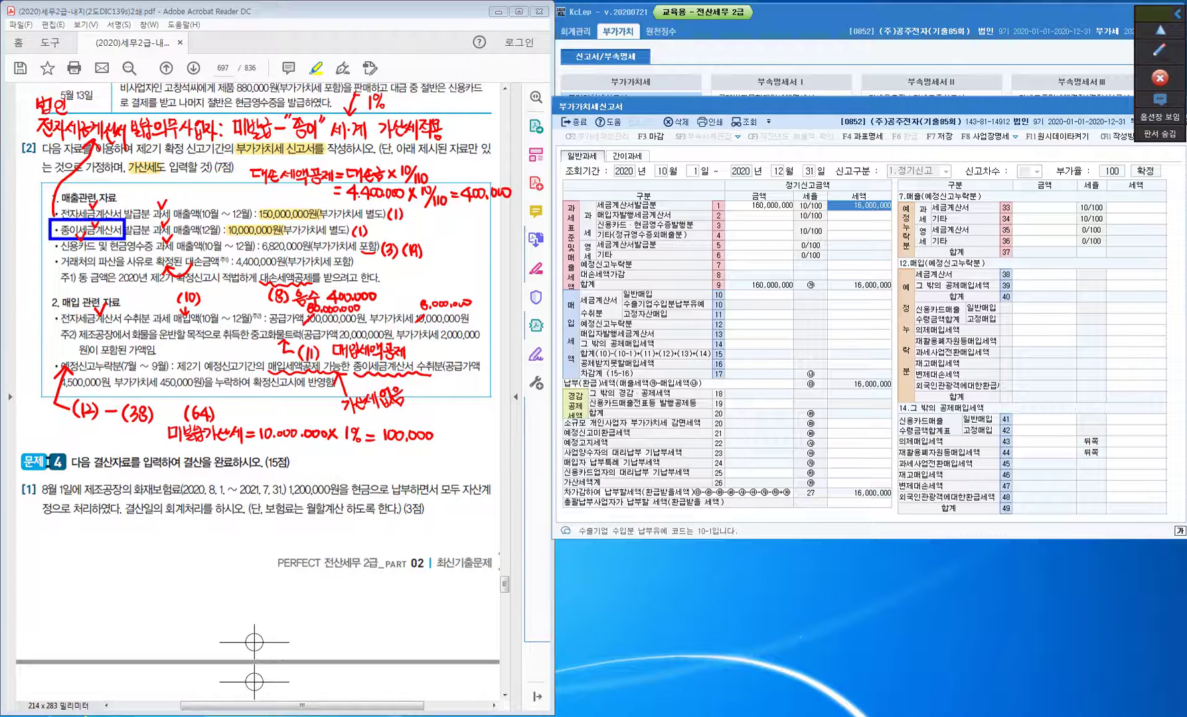
{"action": "key", "text": "Return"}
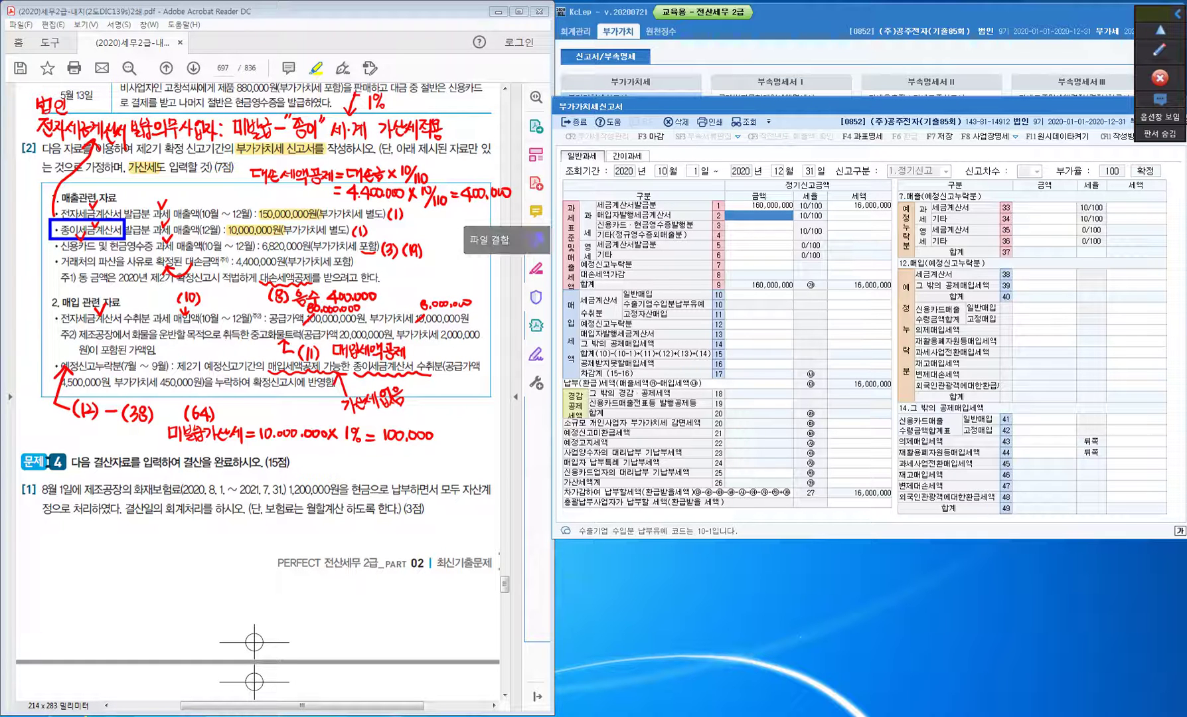
Enter 6,200,000 for 신용카드·현금영수증발행분 in line 3 and 6,820,000 for 신용카드매출전표등 발행공제등 in line 19 of the VAT return.
{"action": "key", "text": "Return"}
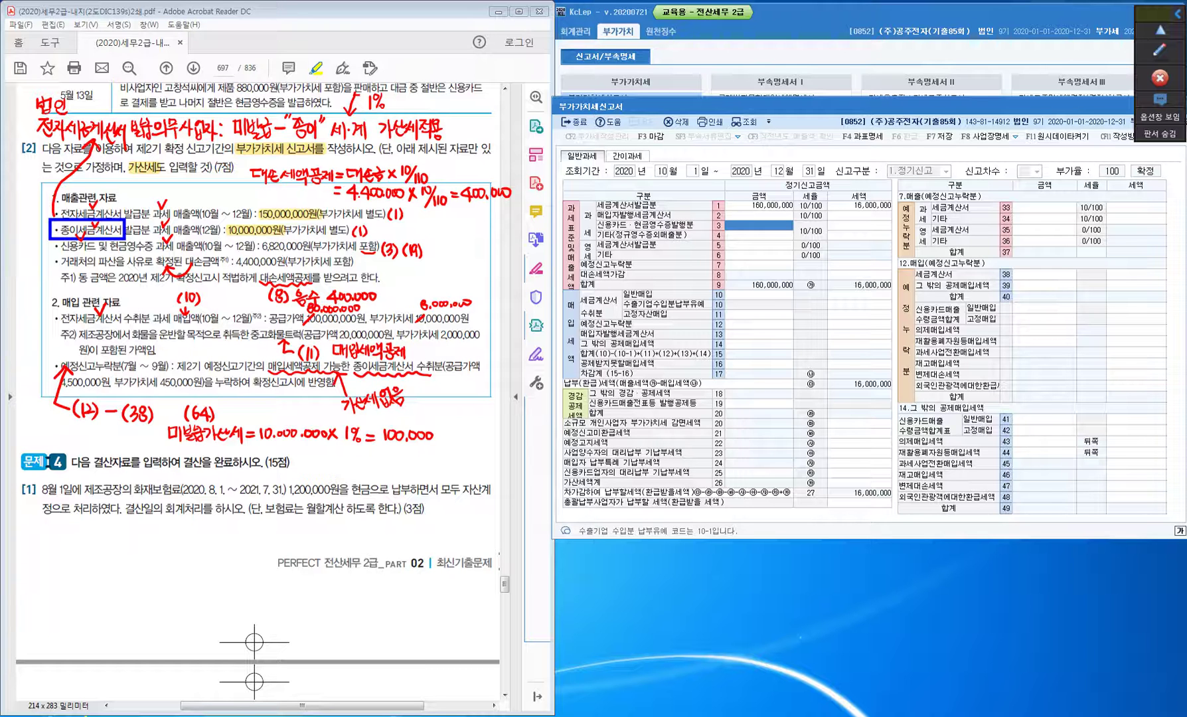
{"action": "type", "text": "6200000"}
{"action": "key", "text": "Return"}
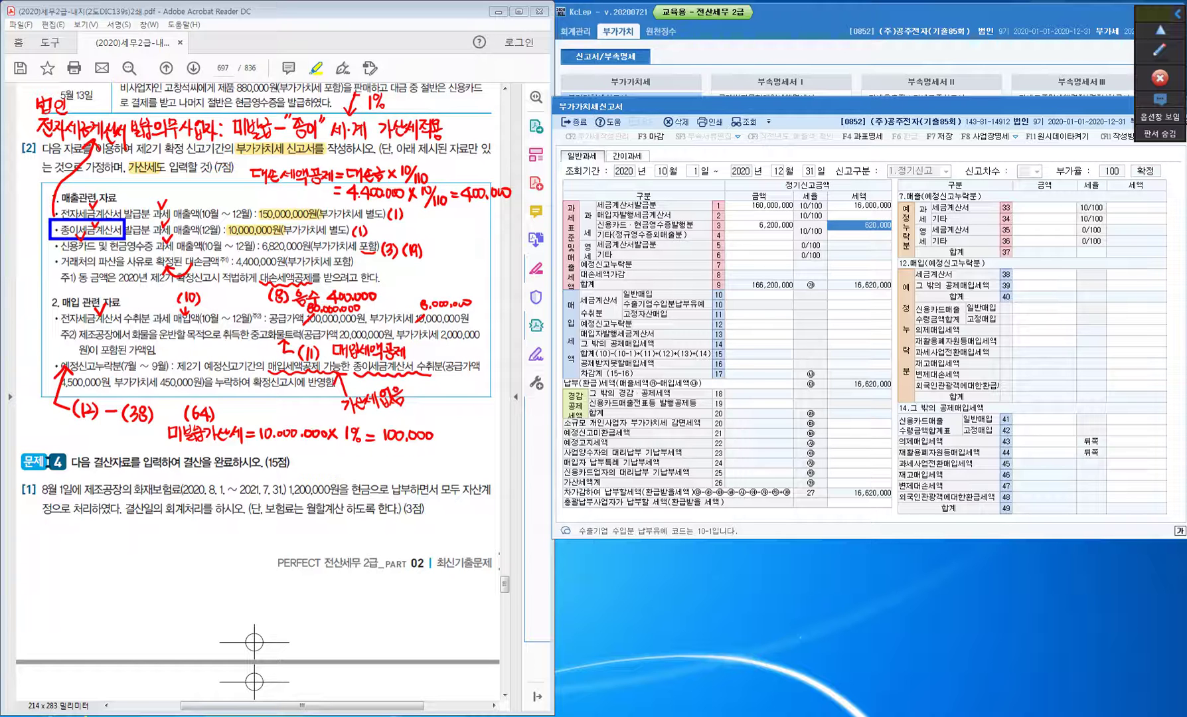
{"action": "left_click", "coordinate": [759, 404]}
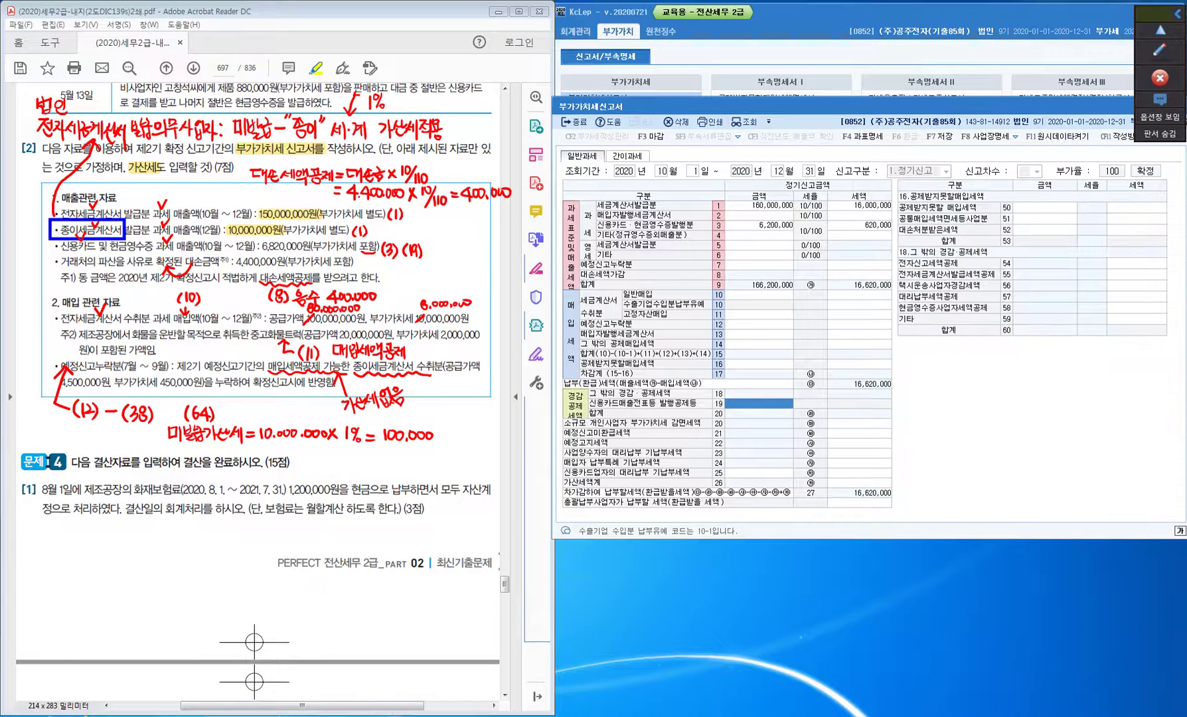
{"action": "type", "text": "6820000"}
{"action": "key", "text": "Return"}
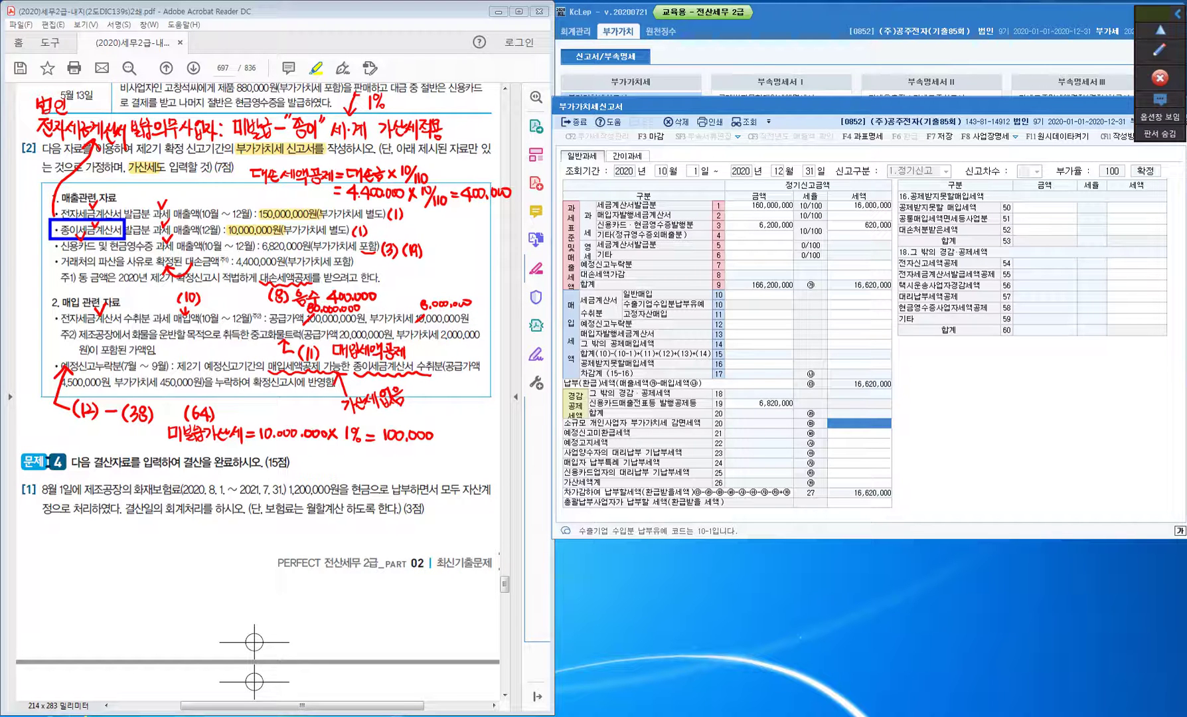
Highlight the card and cash receipt sales amount 6,820,000원 and the term 대손세액공제 in the PDF.
{"action": "double_click", "coordinate": [287, 246]}
{"action": "left_click", "coordinate": [316, 68]}
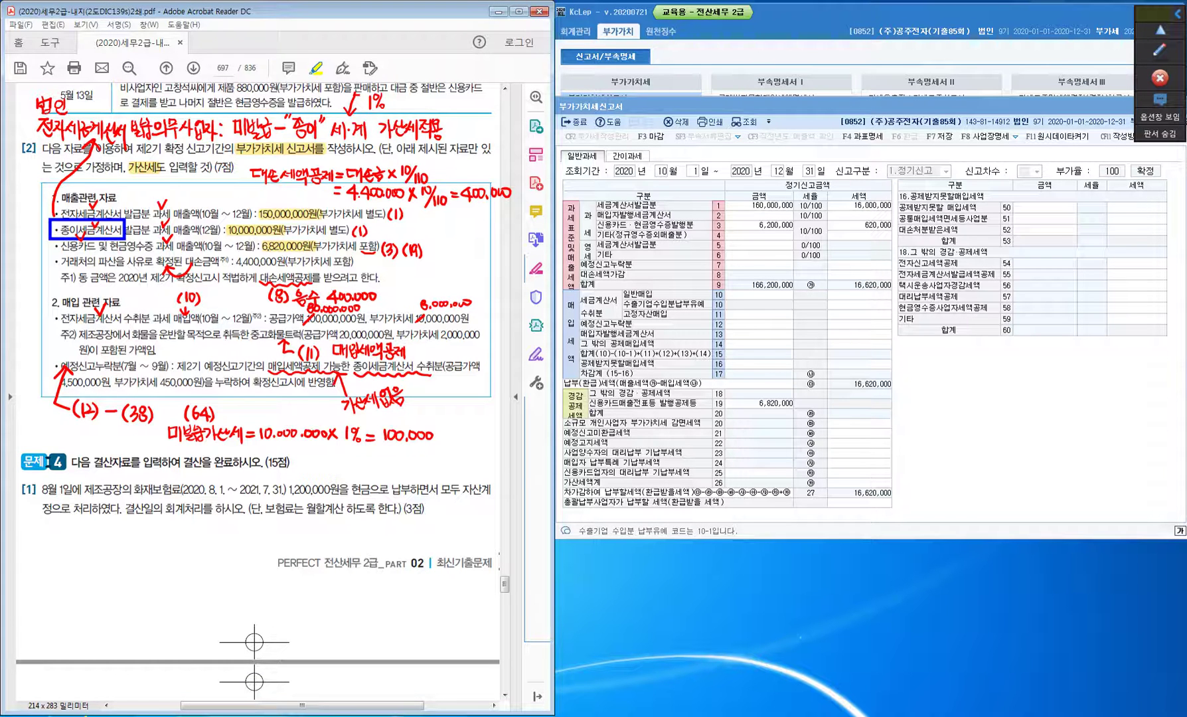
{"action": "left_click_drag", "start_coordinate": [260, 277], "coordinate": [316, 277]}
{"action": "key", "text": "ctrl"}
Enter -400,000 as the tax amount for 대손세액가감 in line 8 of the VAT return.
{"action": "left_click", "coordinate": [859, 275]}
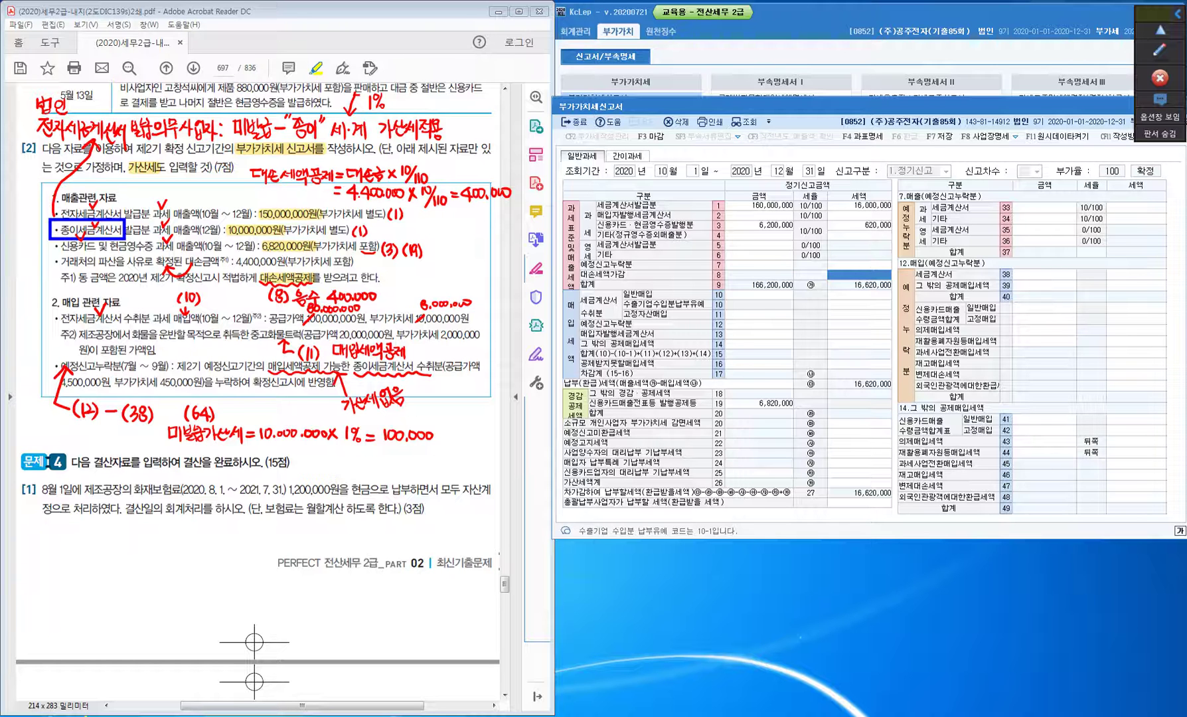
{"action": "type", "text": "-4000000"}
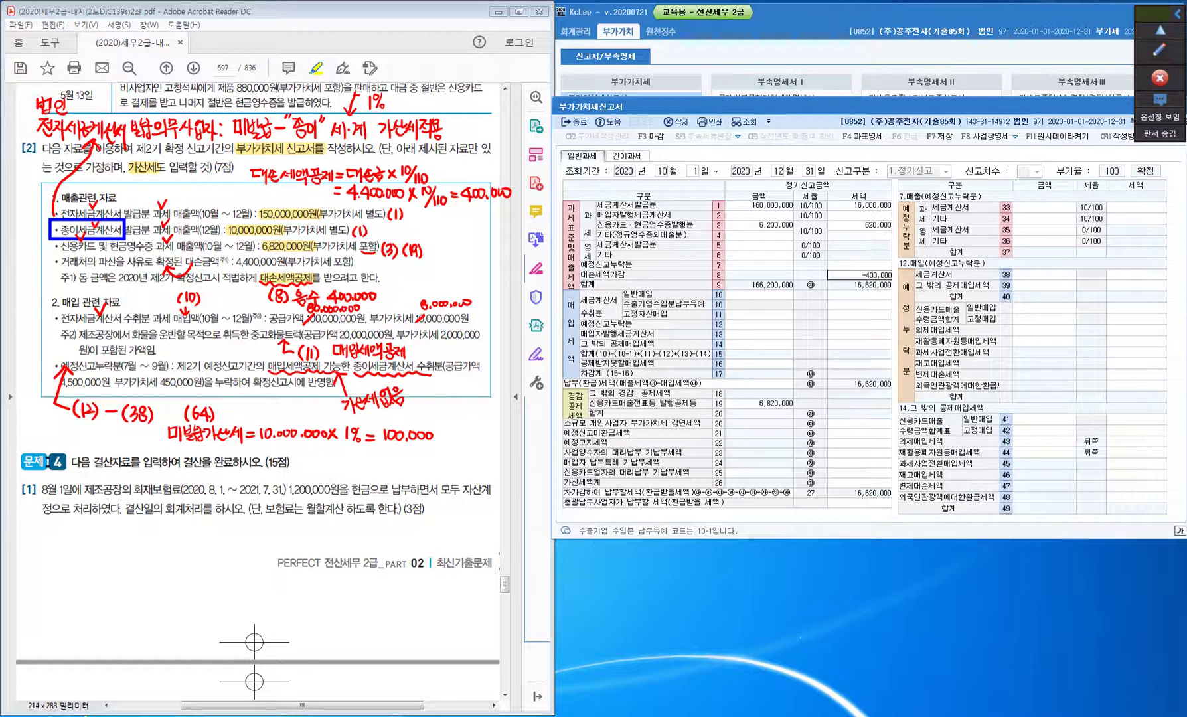
{"action": "key", "text": "Return"}
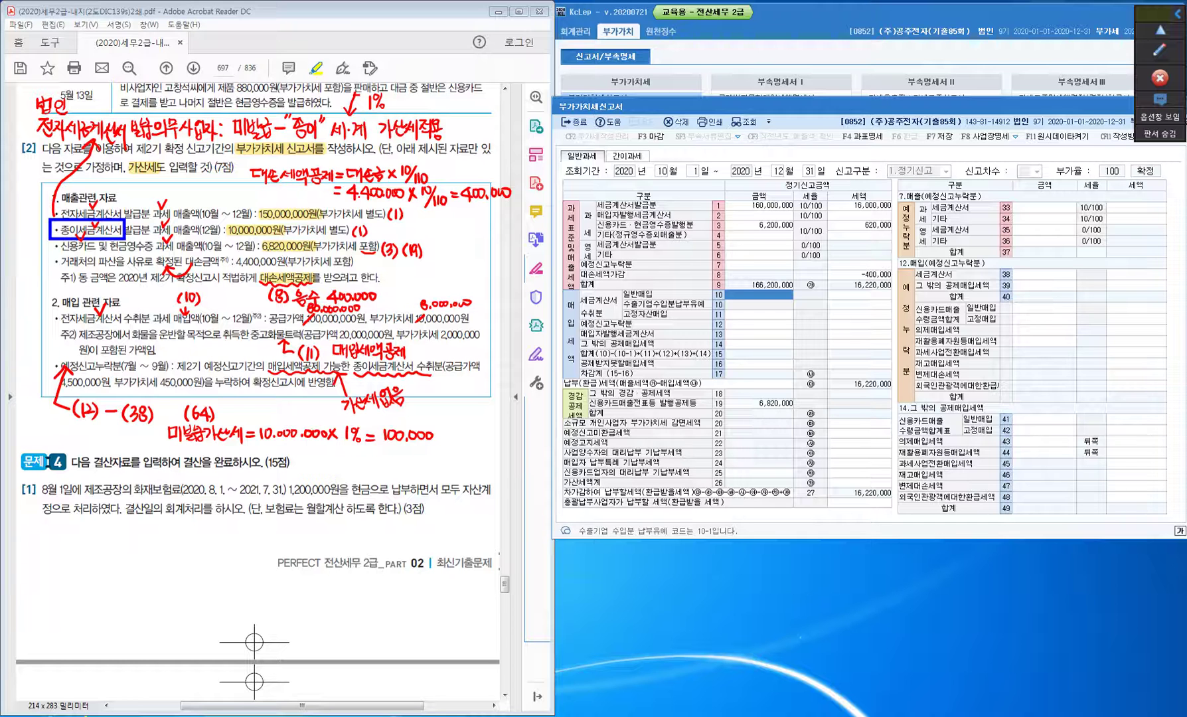
Enter 80,000,000 with tax 8,000,000 for 세금계산서수취분 일반매입 in line 10.
{"action": "type", "text": "80000000"}
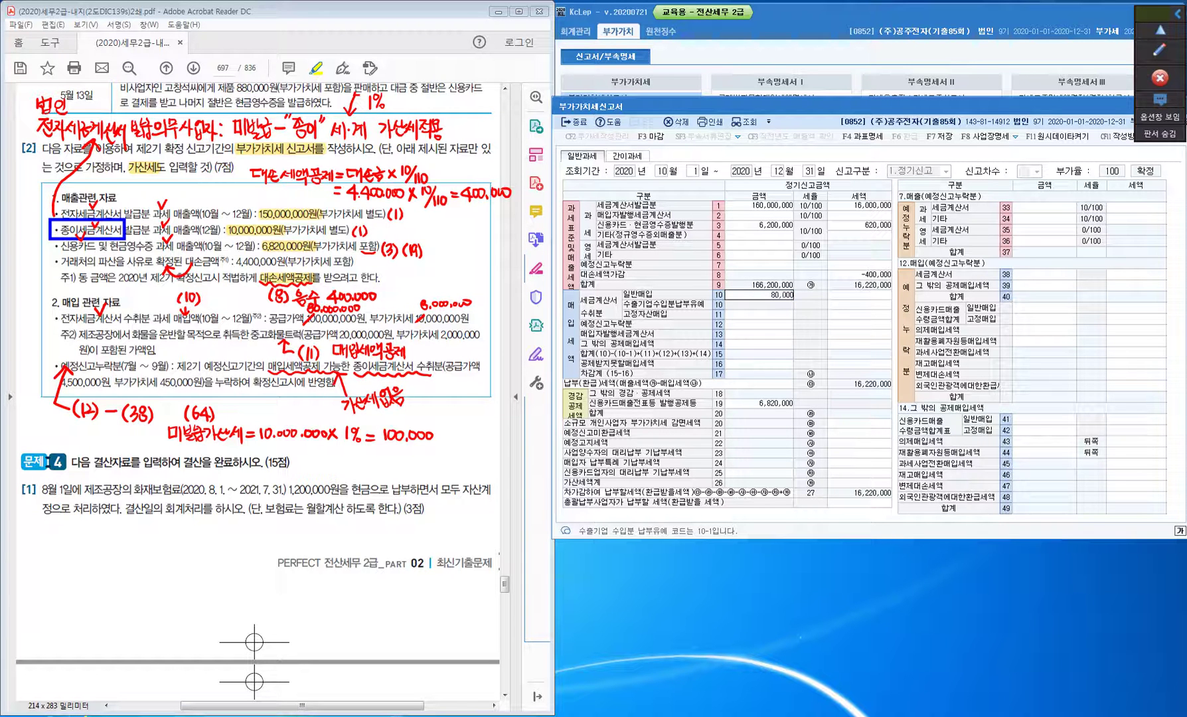
{"action": "key", "text": "Return"}
{"action": "type", "text": "8000000"}
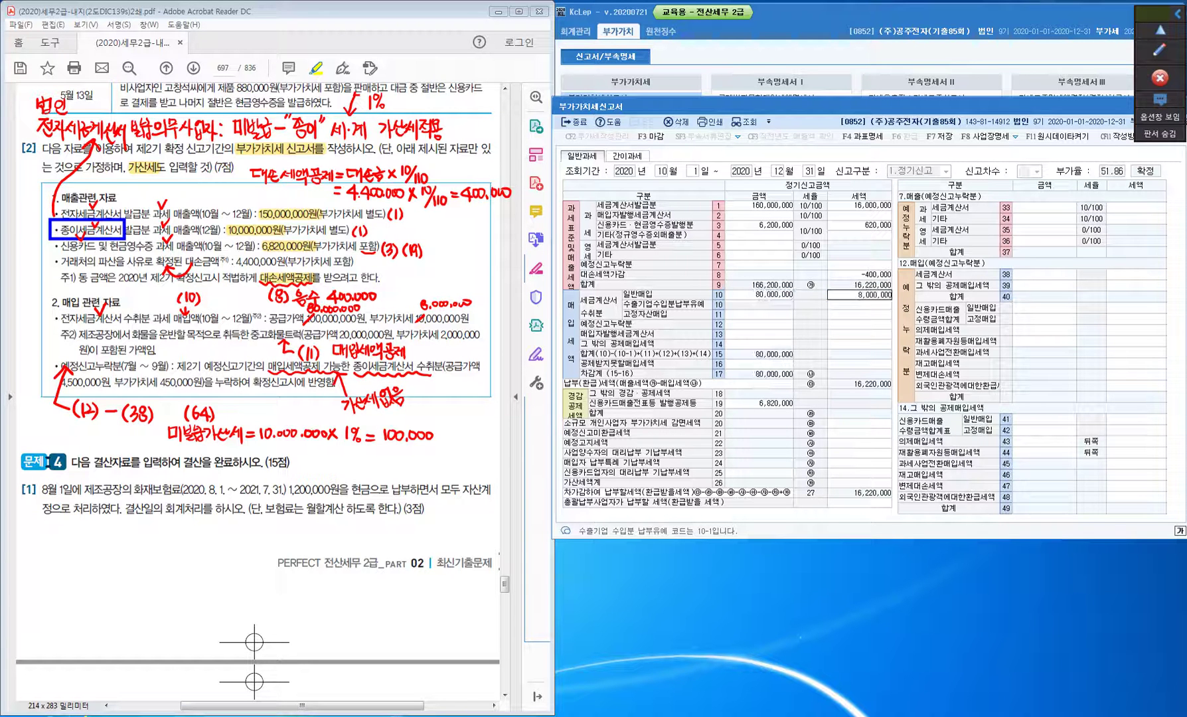
{"action": "key", "text": "Return"}
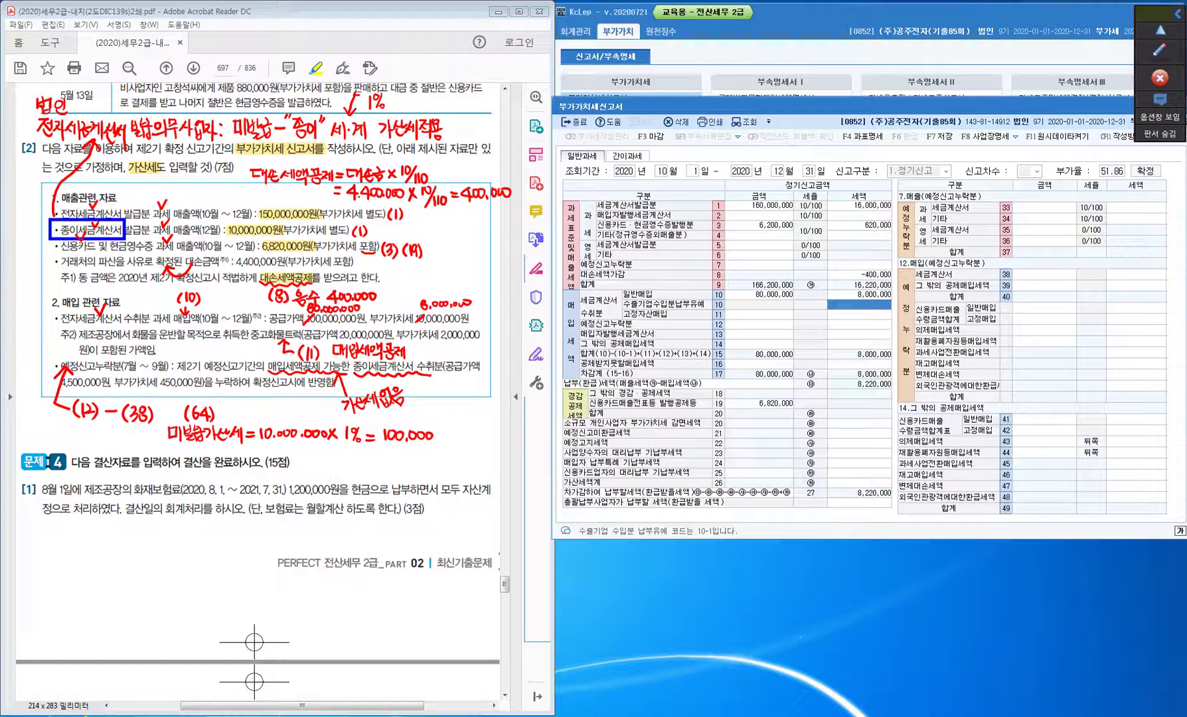
Enter 20,000,000 with tax 2,000,000 for 고정자산매입 in line 11, and highlight 전자세금계산서 수취분 in the PDF.
{"action": "left_click", "coordinate": [759, 324]}
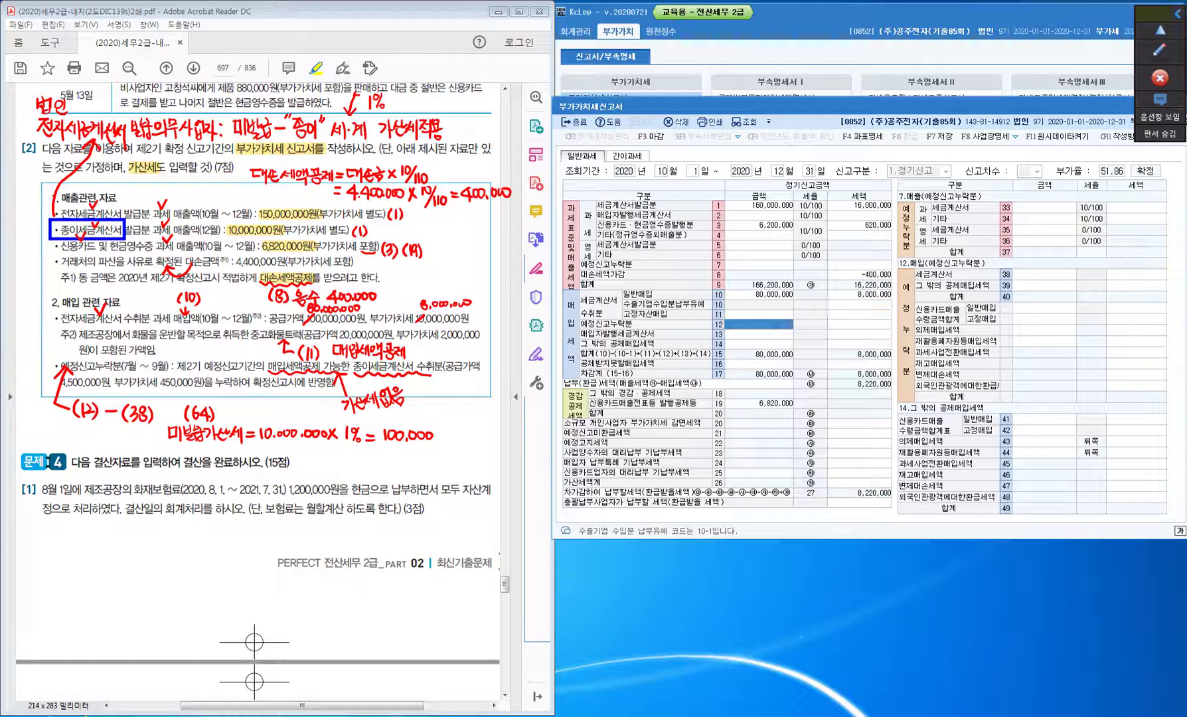
{"action": "left_click", "coordinate": [759, 314]}
{"action": "type", "text": "20000000"}
{"action": "key", "text": "Return"}
{"action": "type", "text": "2000000"}
{"action": "key", "text": "Return"}
{"action": "left_click_drag", "start_coordinate": [60, 318], "coordinate": [153, 318]}
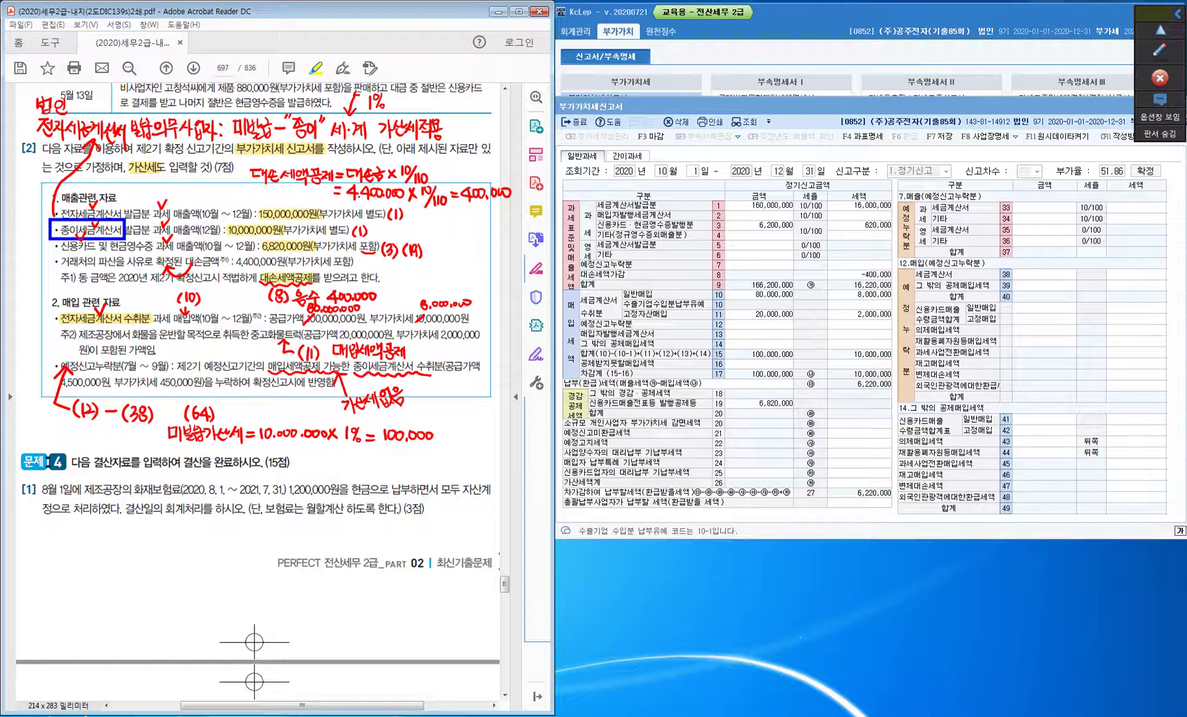
Fill in the omitted preliminary purchases behind line 12 with 4,500,000 and tax 450,000 for 세금계산서 in line 38.
{"action": "left_click", "coordinate": [759, 324]}
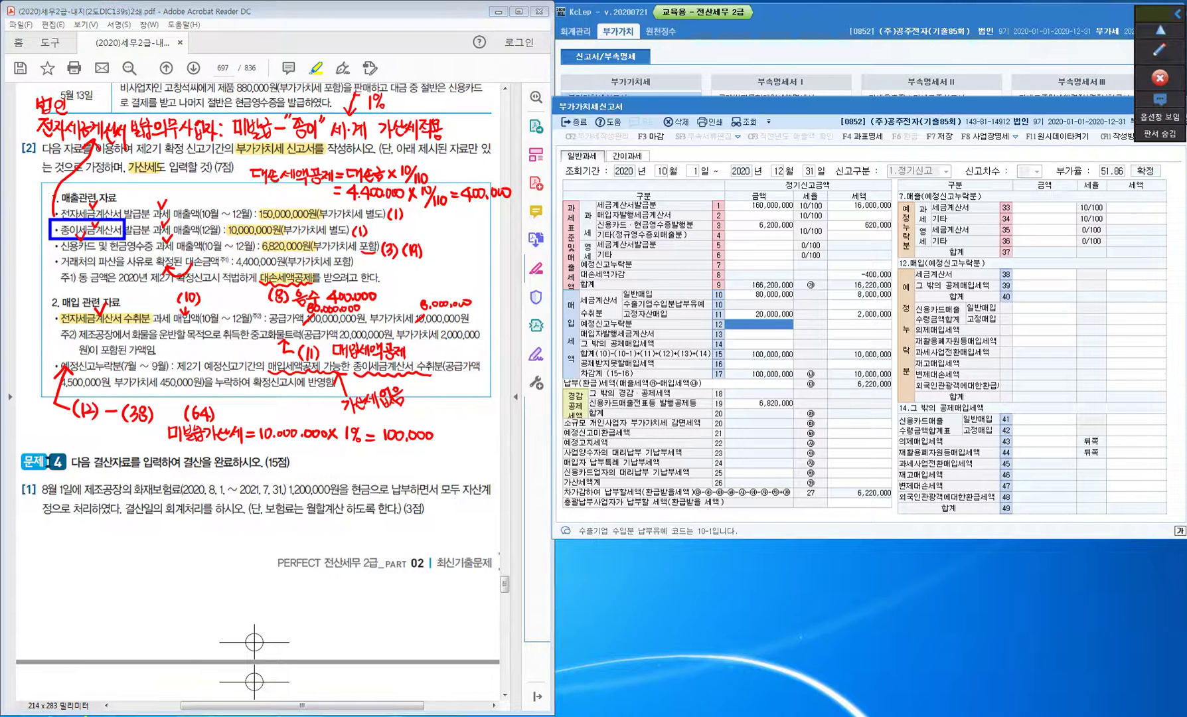
{"action": "key", "text": "ctrl"}
{"action": "key", "text": "Return"}
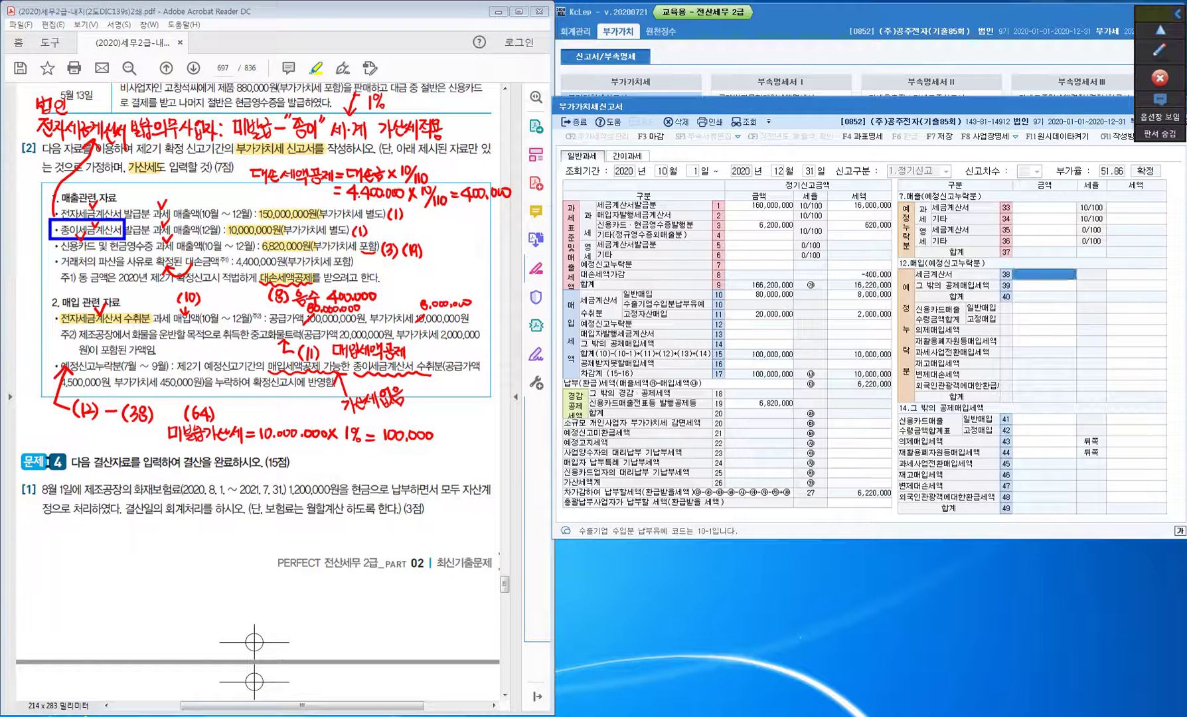
{"action": "type", "text": "4500000"}
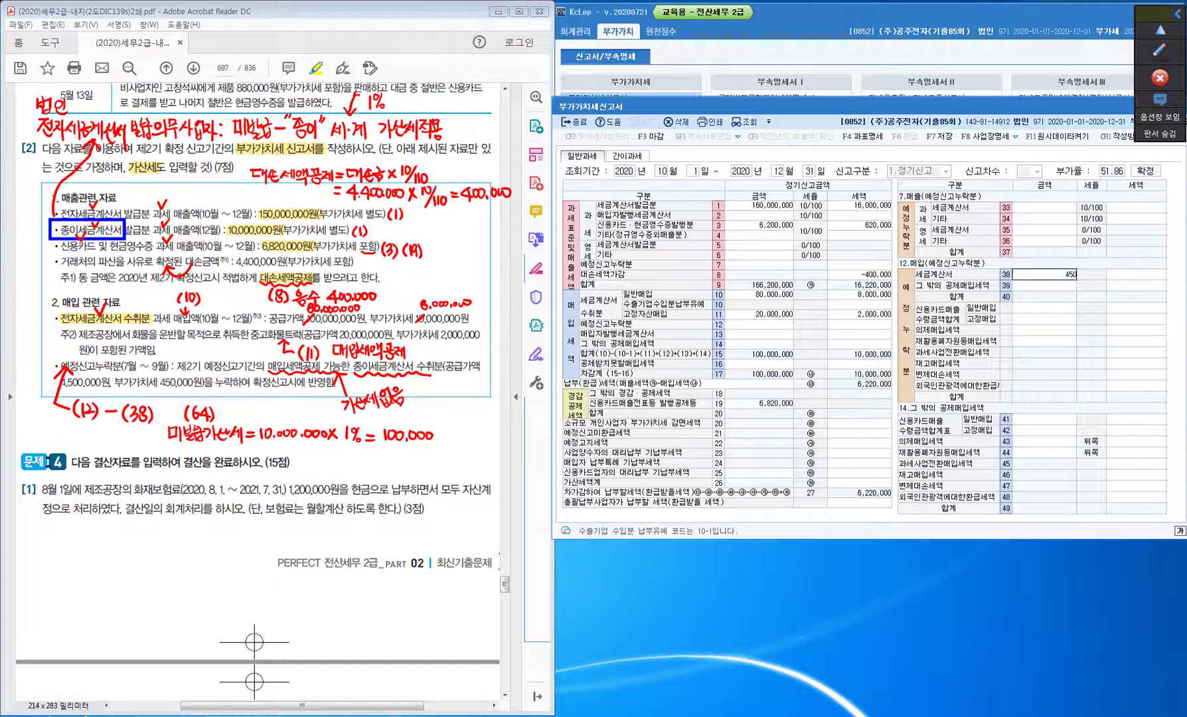
{"action": "key", "text": "Return"}
{"action": "type", "text": "450000"}
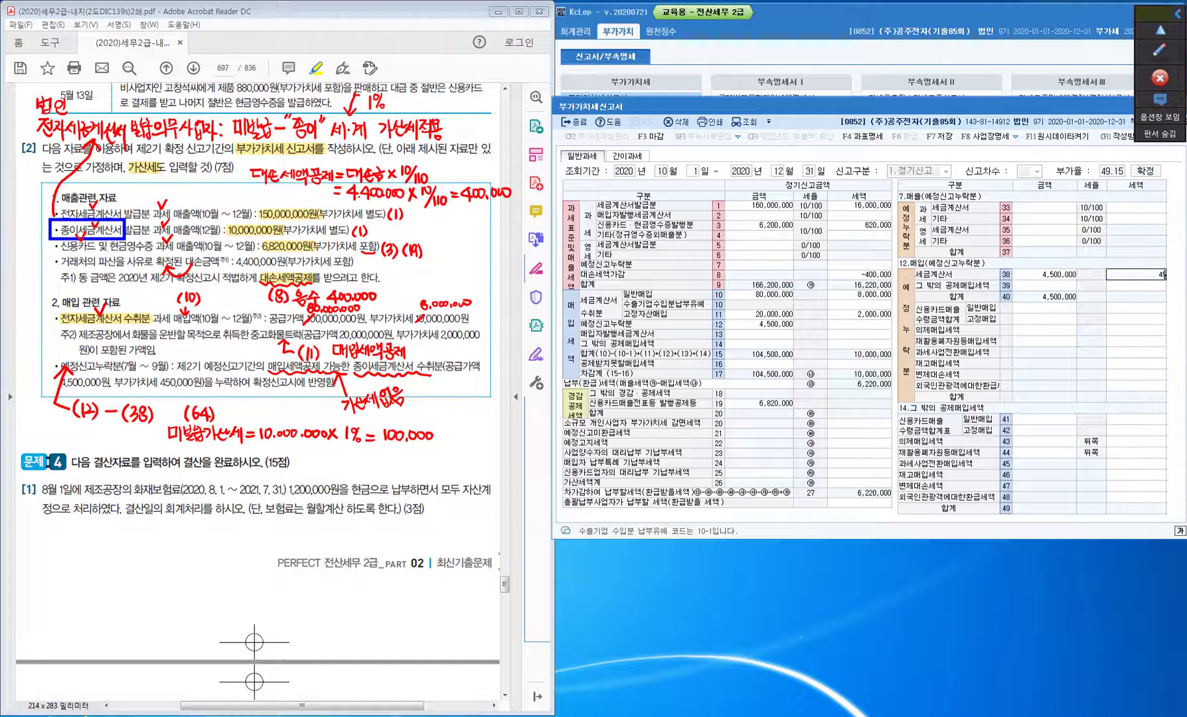
{"action": "key", "text": "Return"}
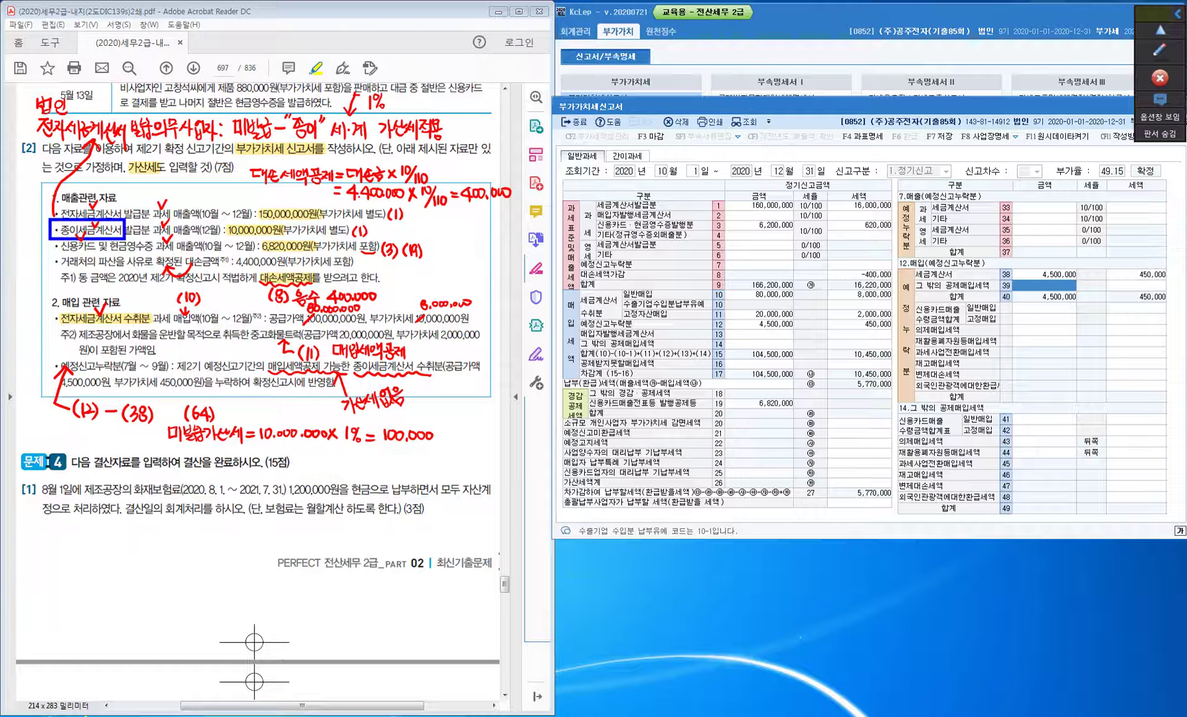
In the 가산세명세 for line 26, enter 10,000,000 for 미발급 등 in line 64 and set its penalty tax to 100,000.
{"action": "left_click", "coordinate": [860, 482]}
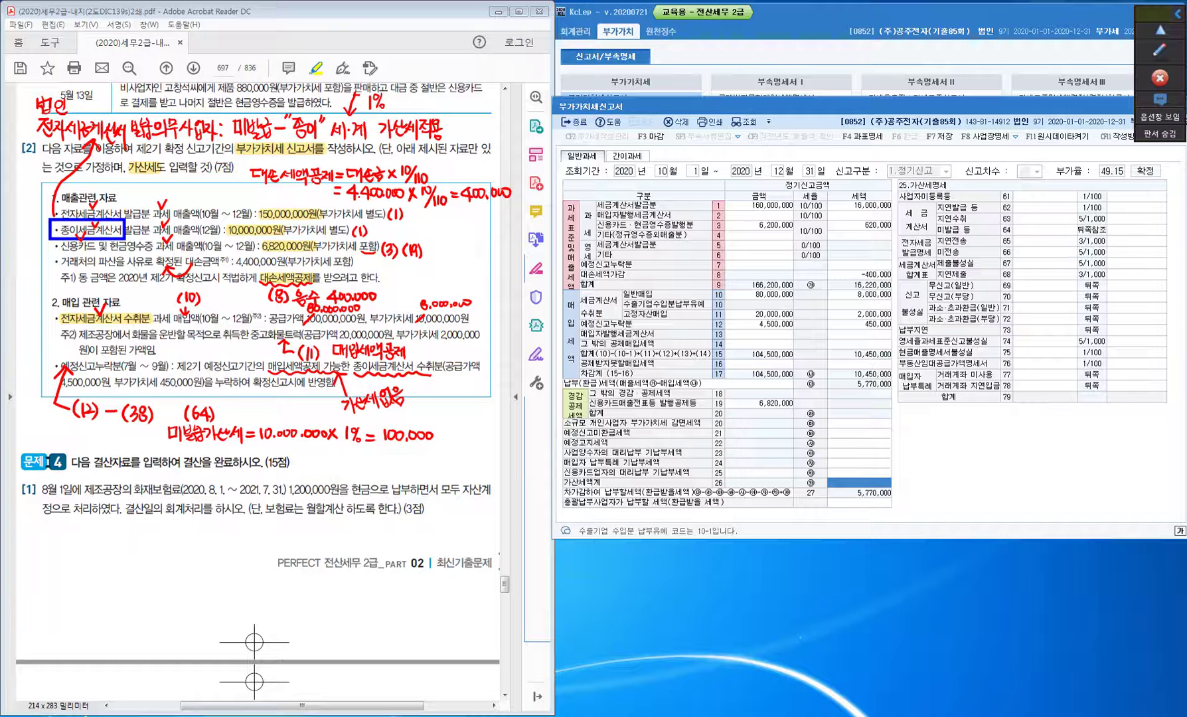
{"action": "left_click", "coordinate": [1043, 229]}
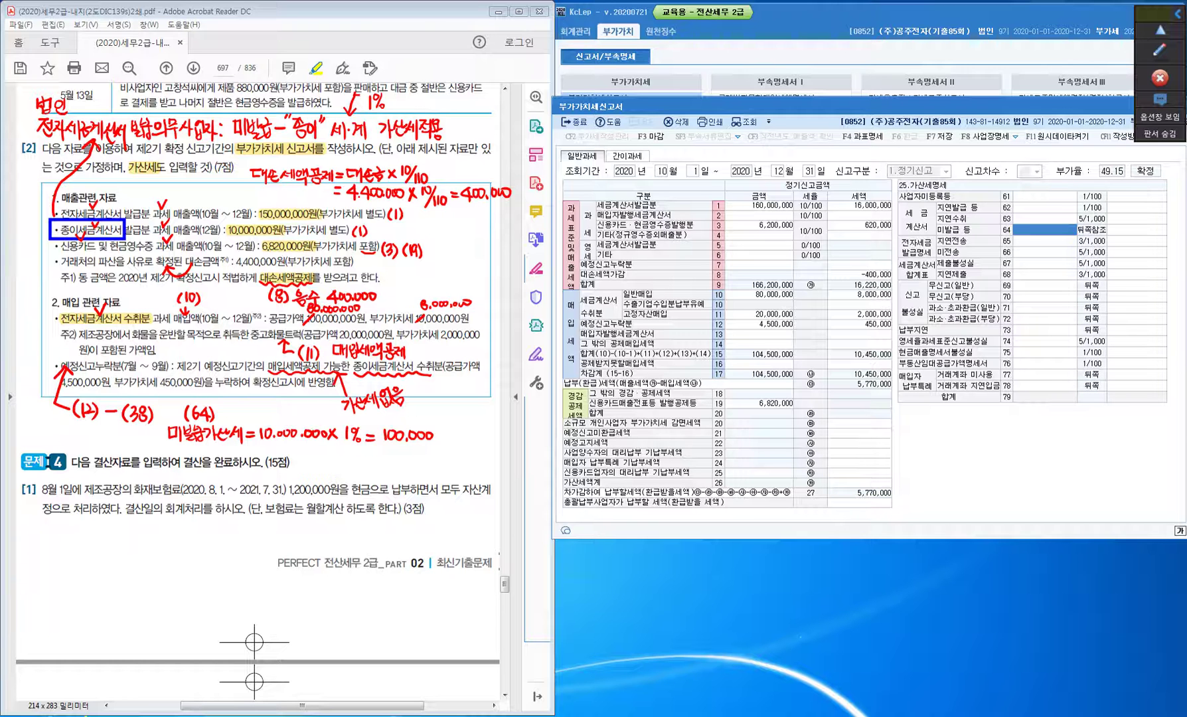
{"action": "type", "text": "10000000"}
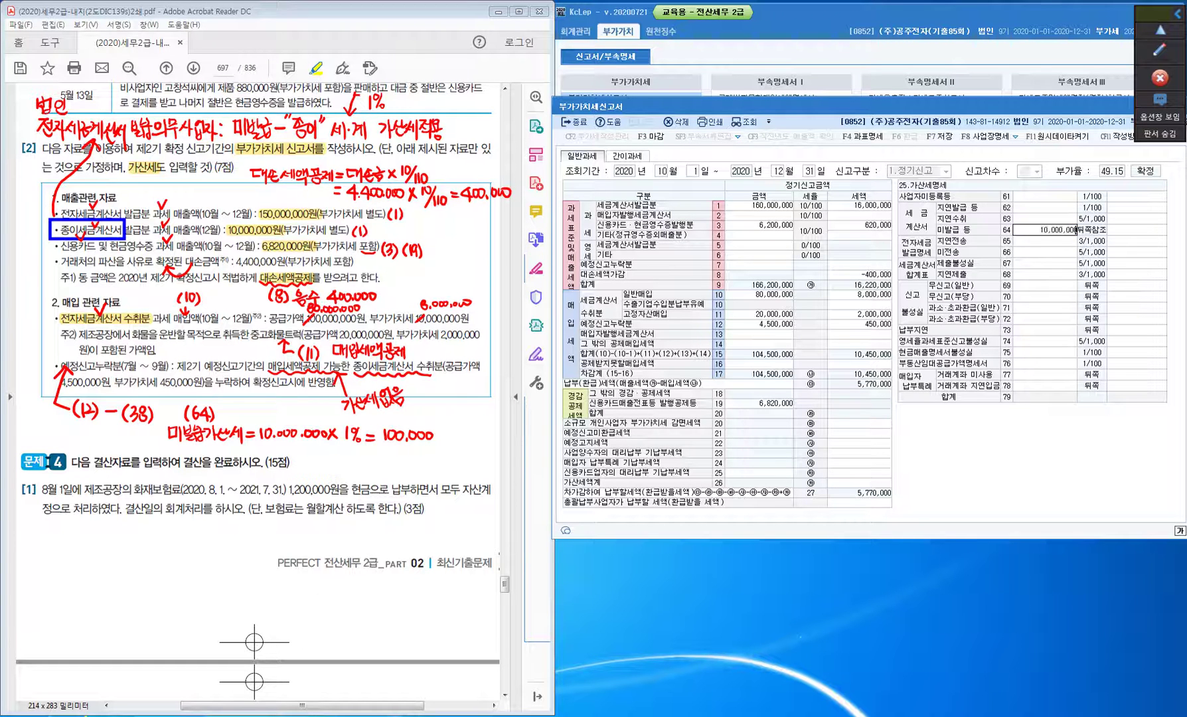
{"action": "key", "text": "Return"}
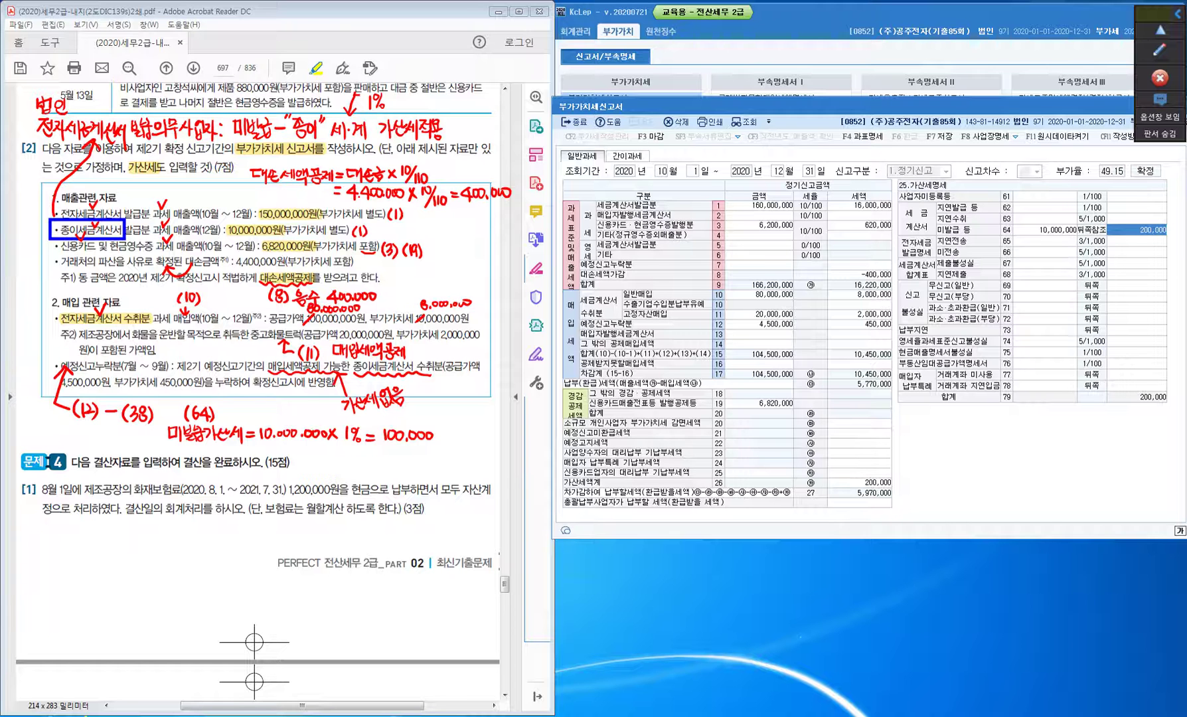
{"action": "type", "text": "100000"}
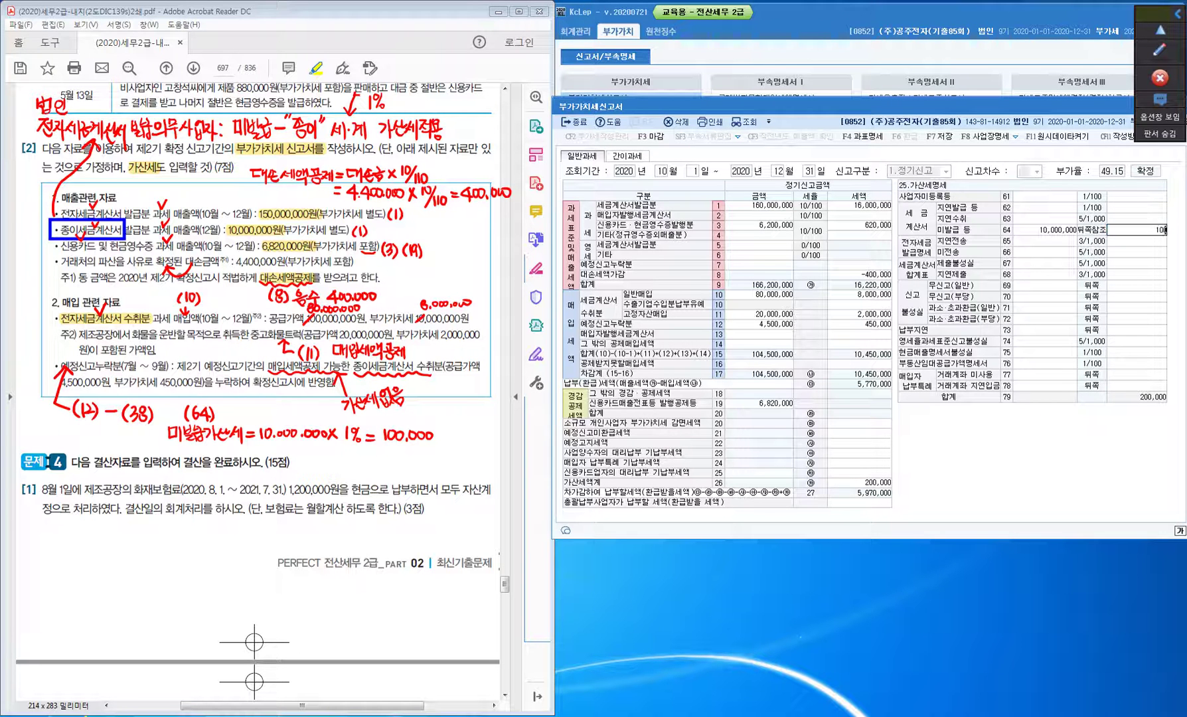
{"action": "key", "text": "Return"}
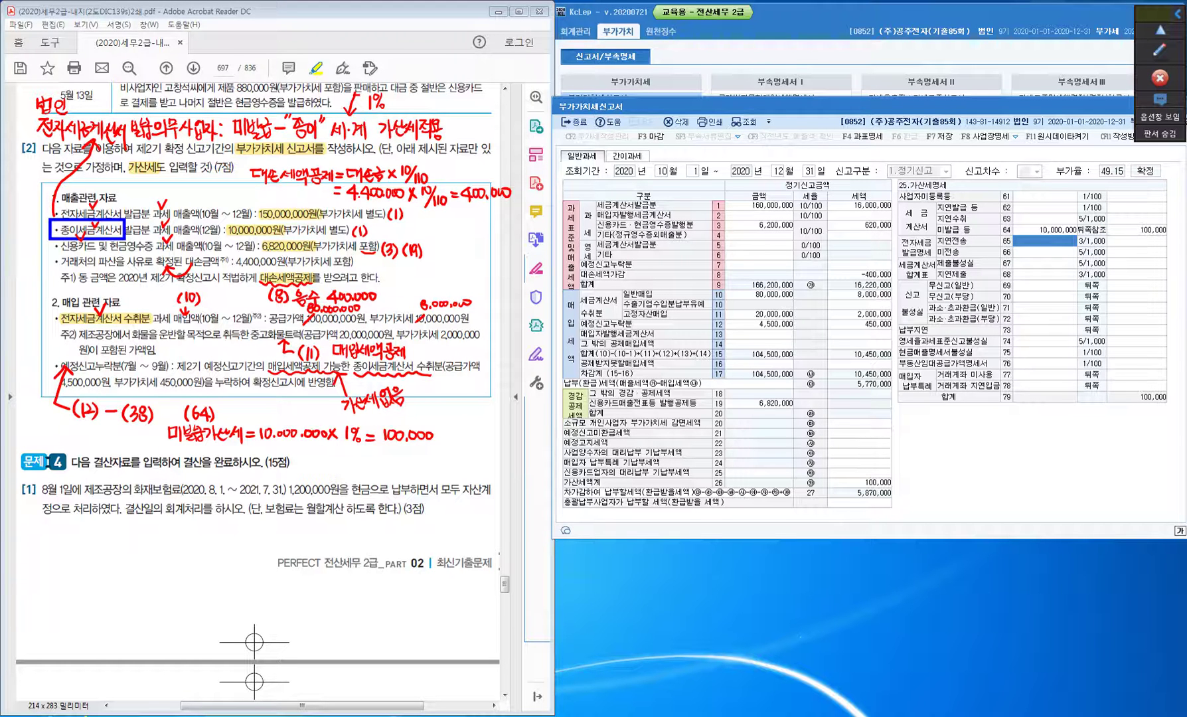
Save and close the completed VAT return, and clear the handwritten annotations from the exam page.
{"action": "left_click", "coordinate": [1044, 230]}
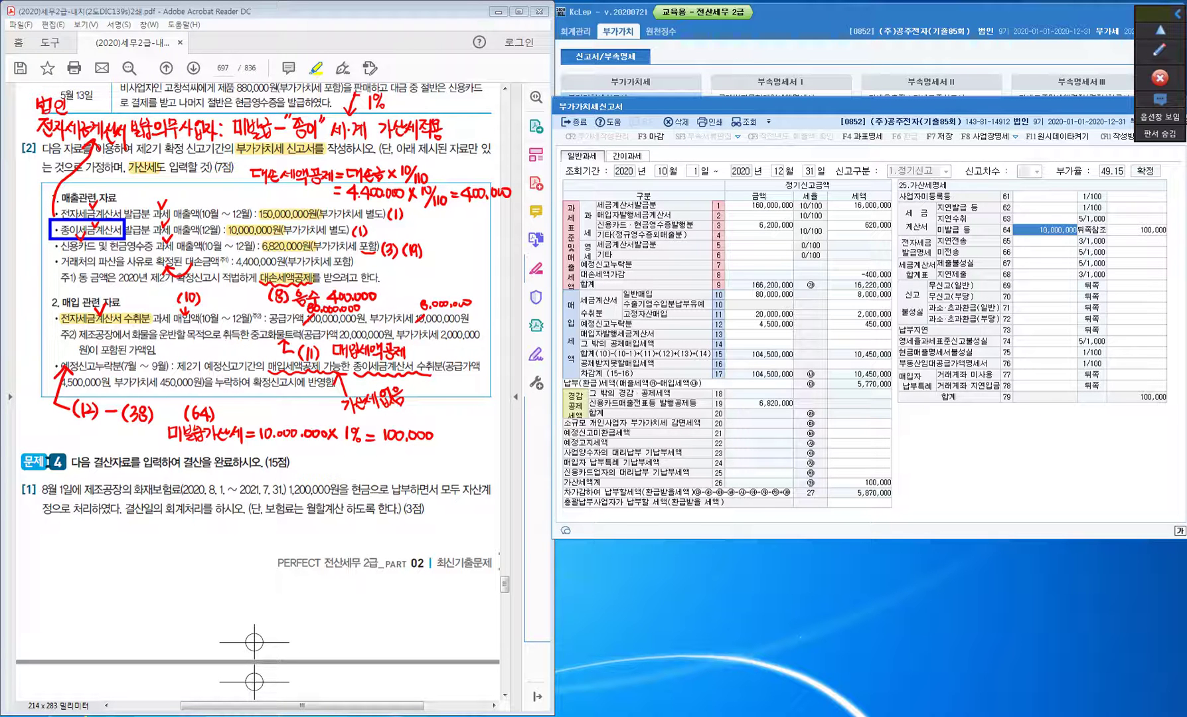
{"action": "left_click", "coordinate": [859, 482]}
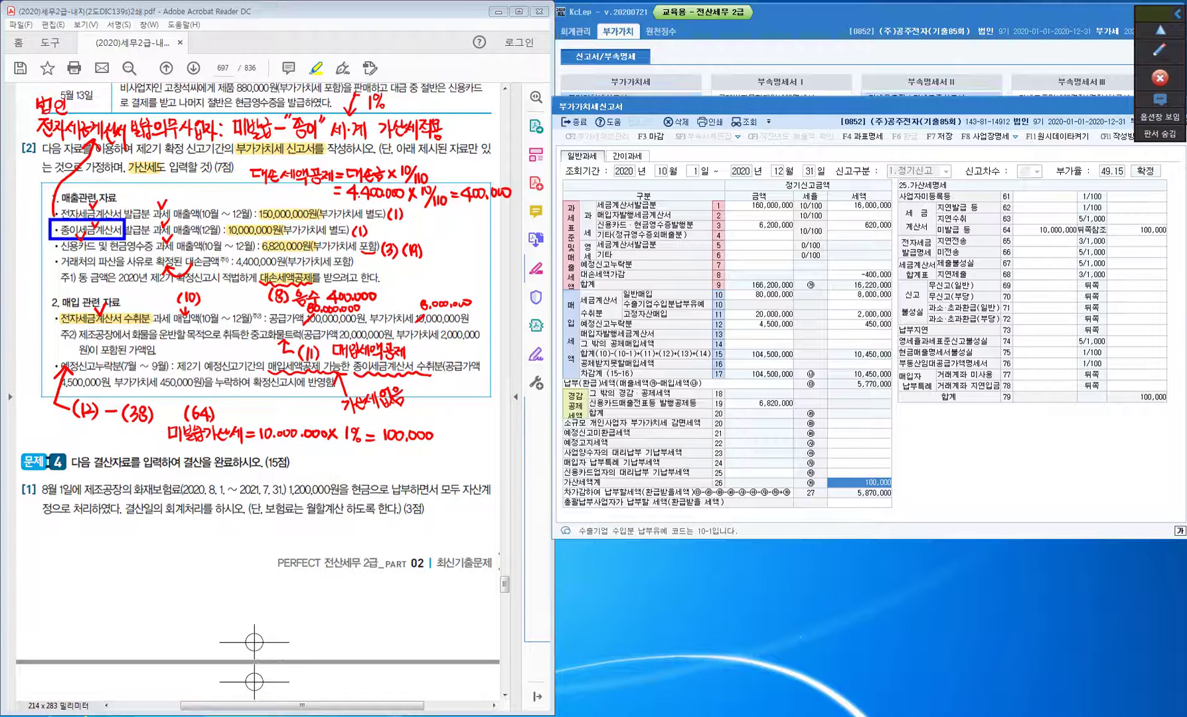
{"action": "left_click", "coordinate": [938, 136]}
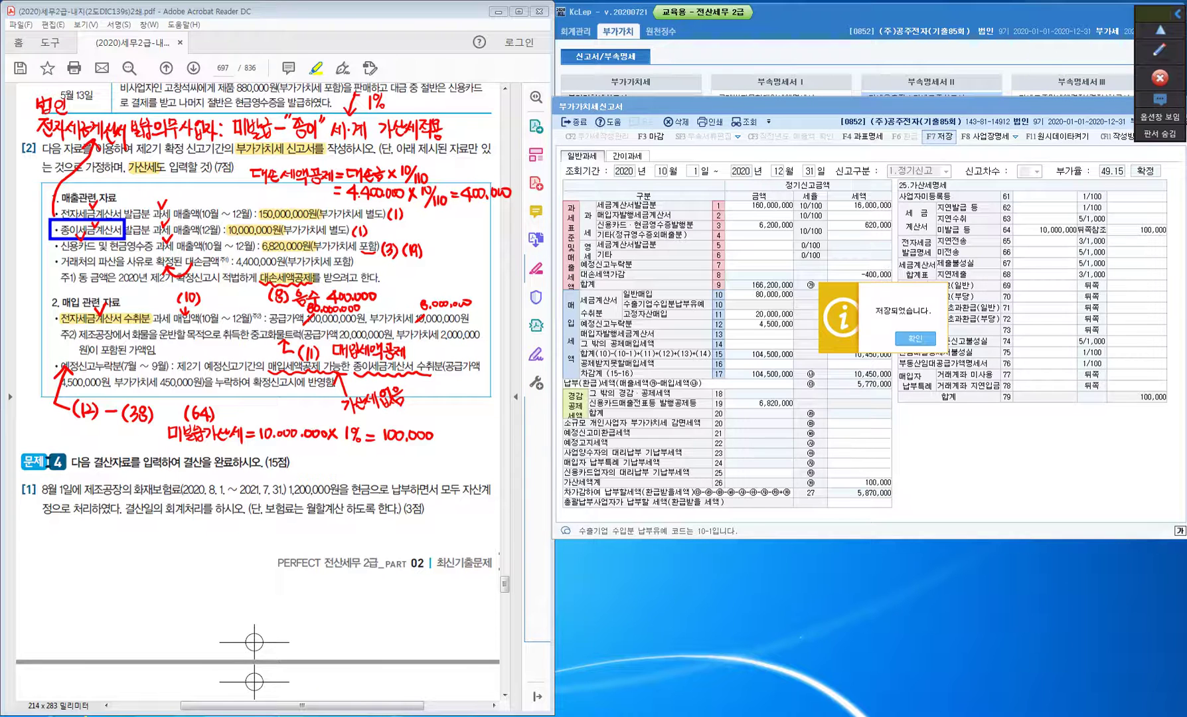
{"action": "left_click", "coordinate": [915, 338]}
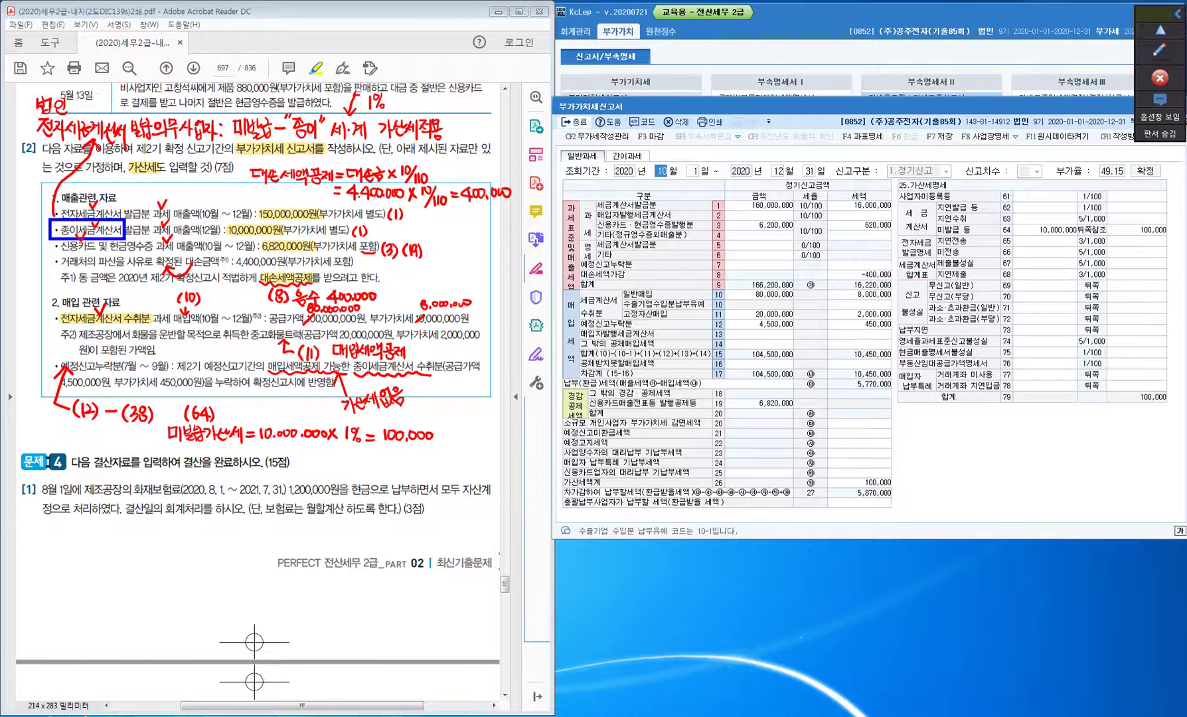
{"action": "key", "text": "Escape"}
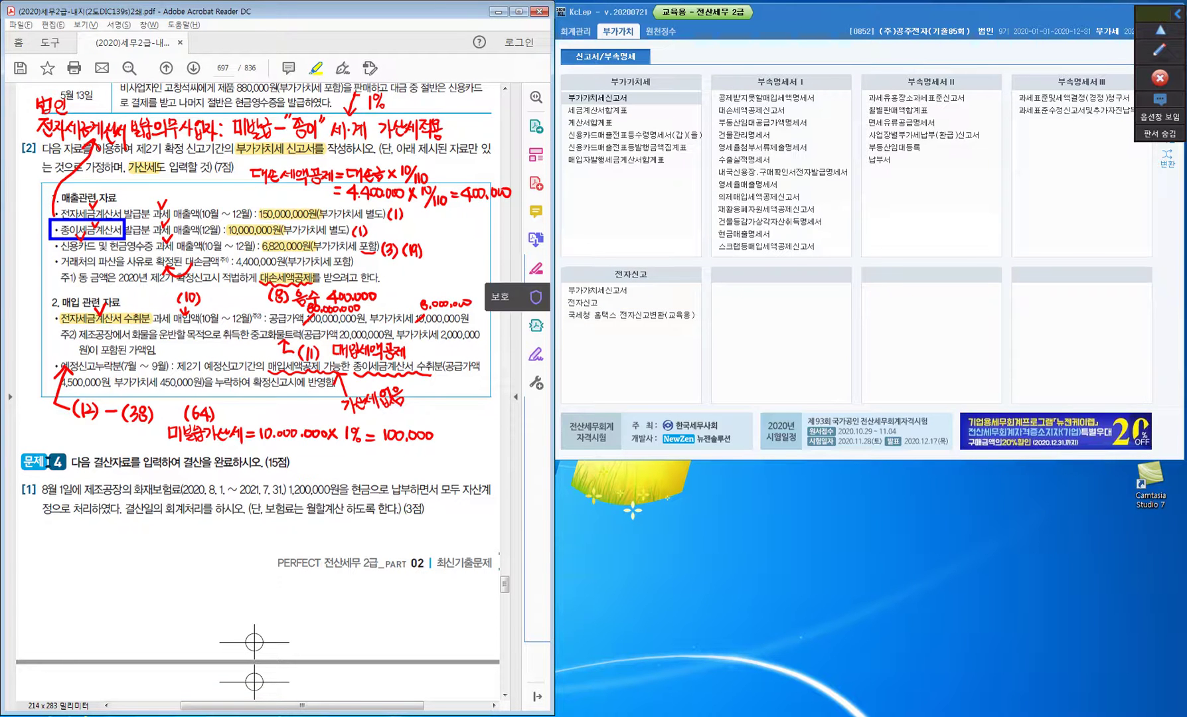
{"action": "key", "text": "Escape"}
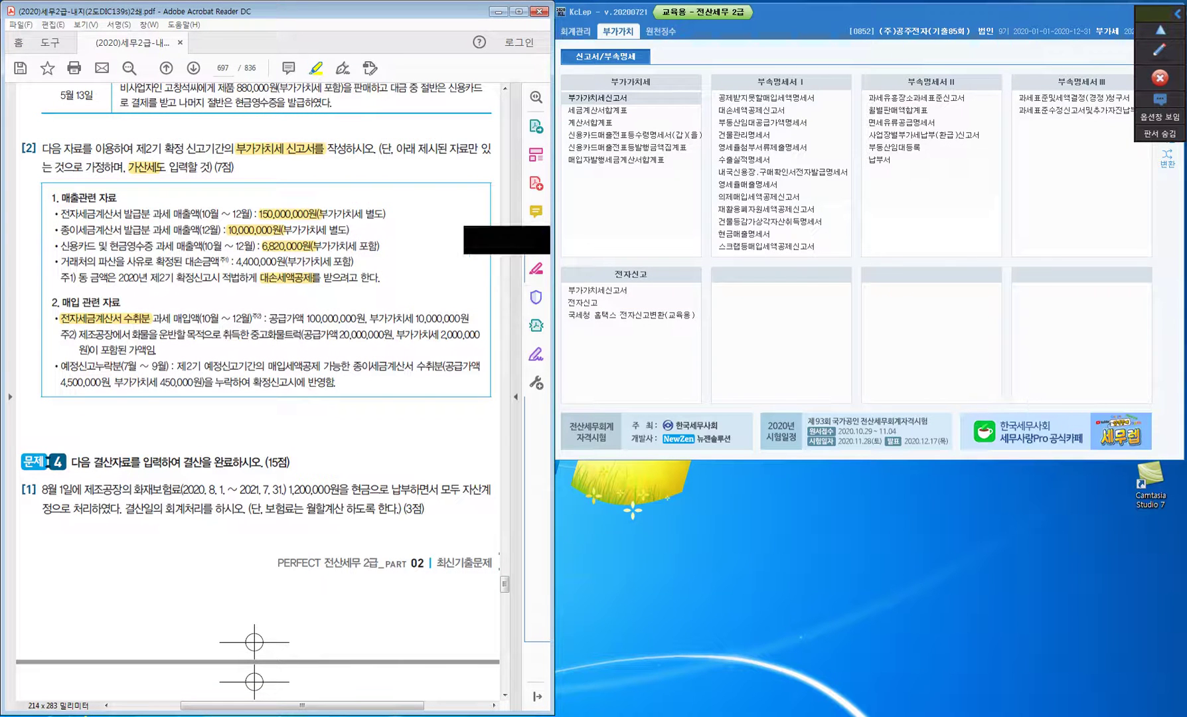
Check the 합계잔액시산표 as of December 31, 2020 for the 문제 4 closing questions, and close it.
{"action": "left_click", "coordinate": [576, 31]}
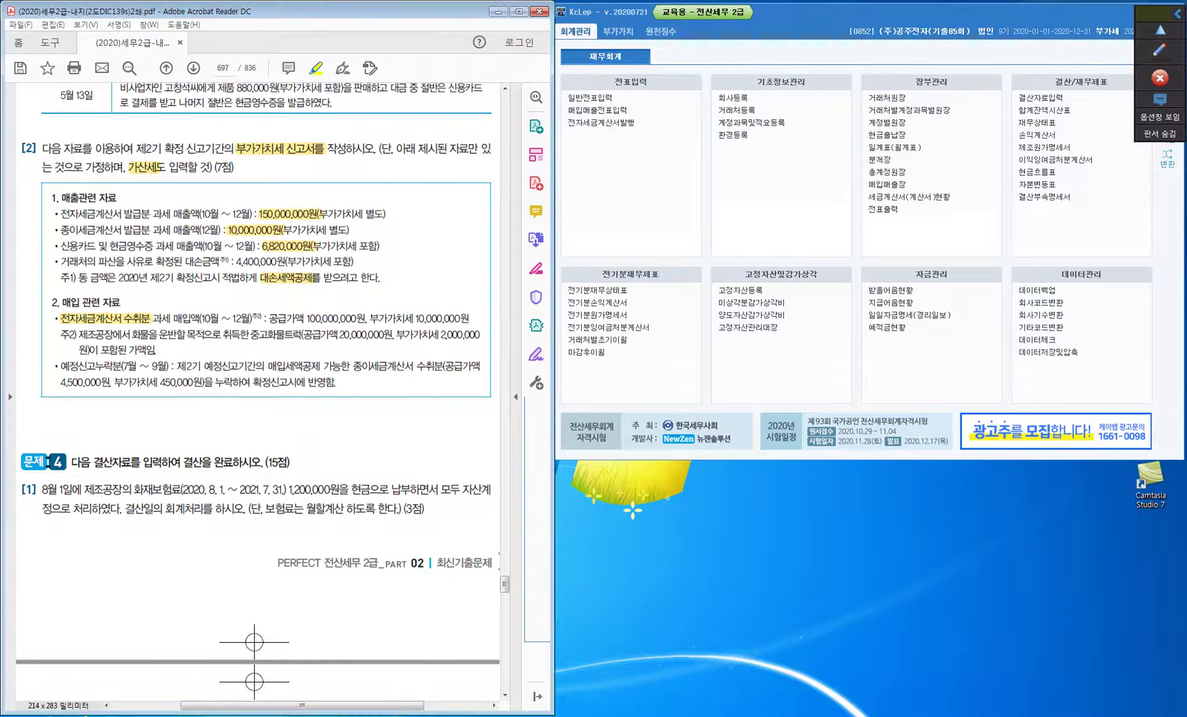
{"action": "scroll", "coordinate": [257, 390], "scroll_direction": "down", "scroll_amount": 5}
{"action": "scroll", "coordinate": [258, 391], "scroll_direction": "down", "scroll_amount": 6}
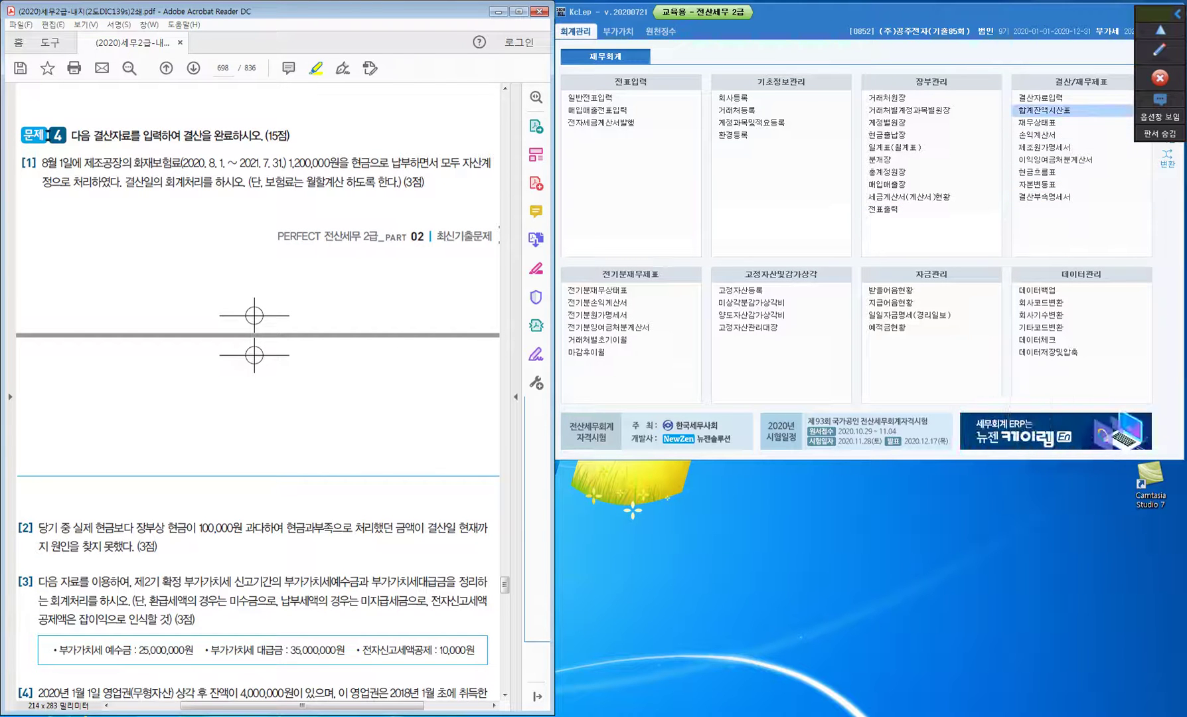
{"action": "left_click", "coordinate": [1021, 110]}
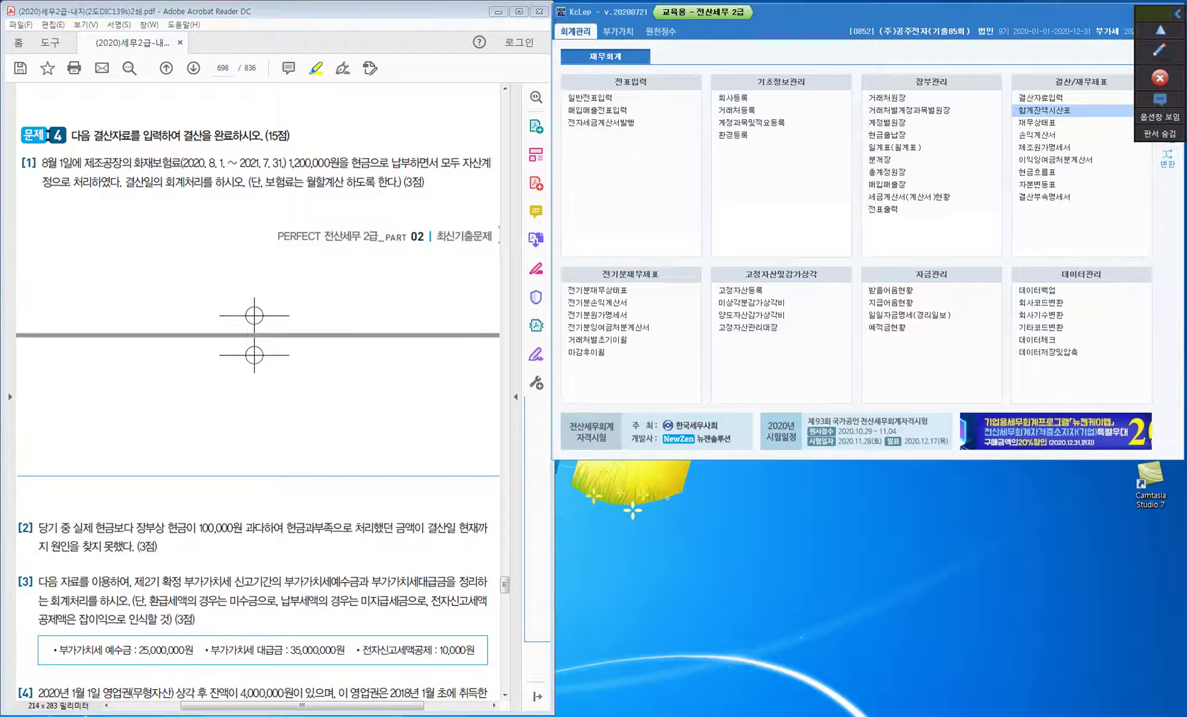
{"action": "left_click", "coordinate": [1056, 112]}
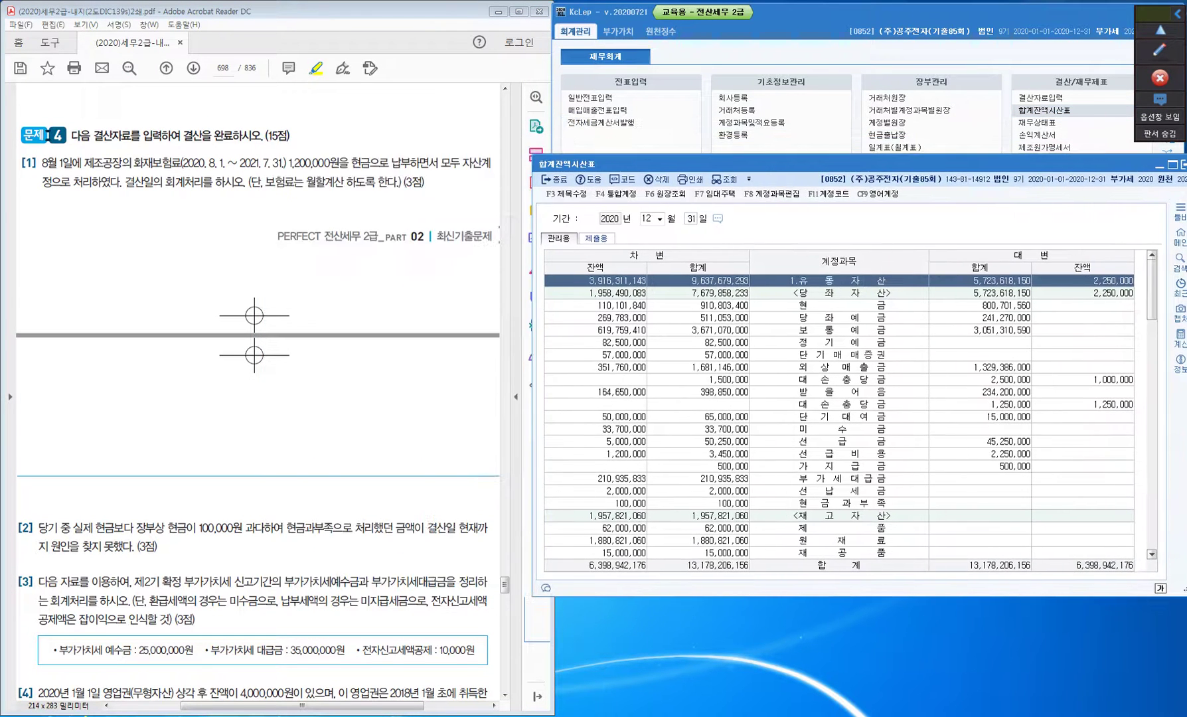
{"action": "key", "text": "Escape"}
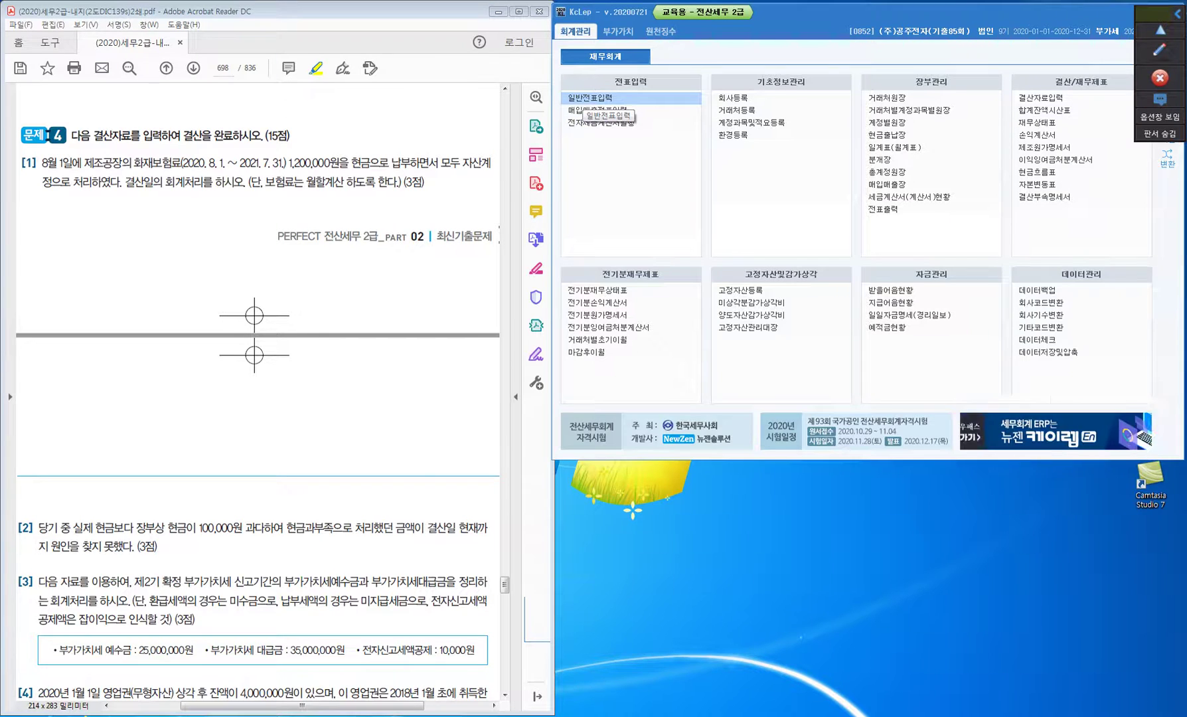
Open 일반전표입력 and set the voucher date to December 31, 2020.
{"action": "left_click", "coordinate": [584, 98]}
{"action": "type", "text": "12"}
{"action": "key", "text": "Return"}
{"action": "type", "text": "31"}
{"action": "key", "text": "Return"}
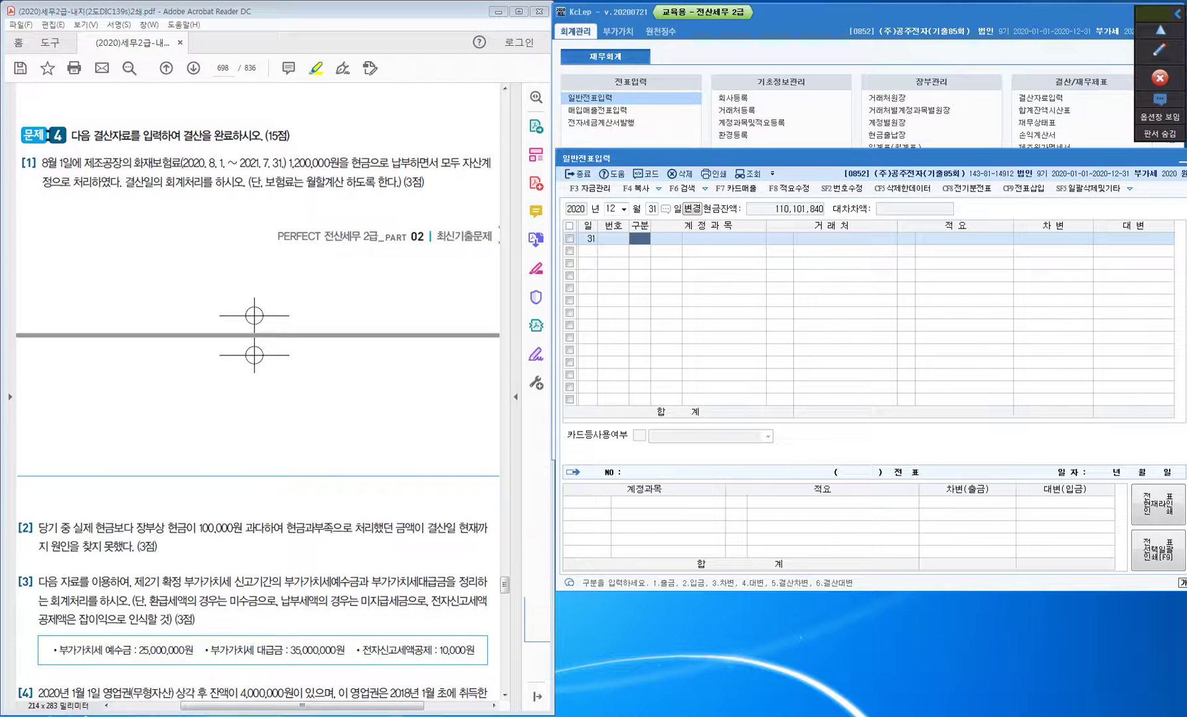
Hand-mark 제조공장 in question [1] and annotate 자산계정 with an arrow labelled 선급비용.
{"action": "left_click", "coordinate": [1159, 50]}
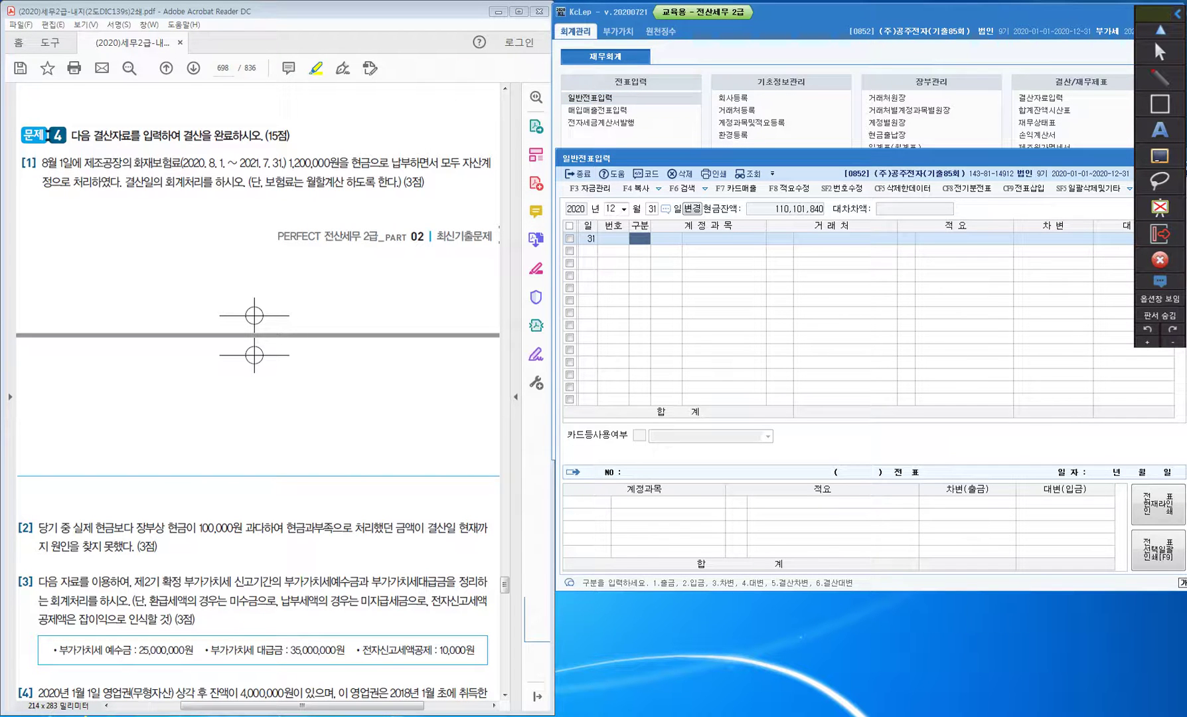
{"action": "left_click_drag", "start_coordinate": [87, 150], "coordinate": [98, 148]}
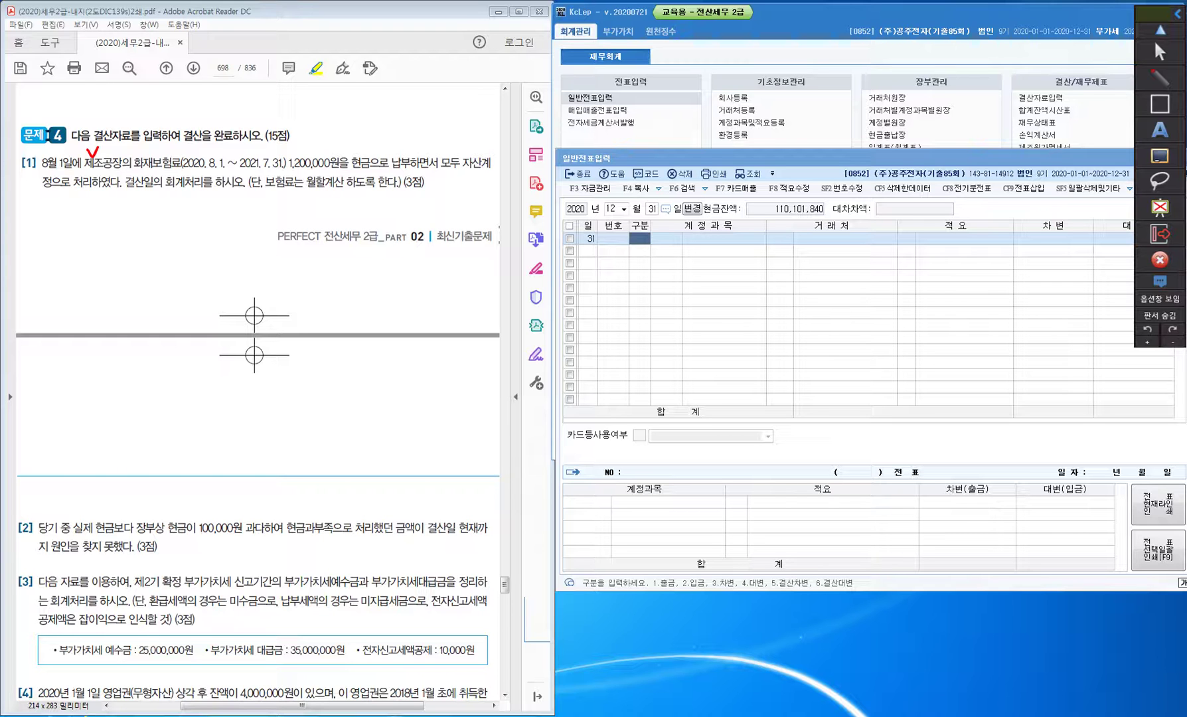
{"action": "left_click_drag", "start_coordinate": [485, 136], "coordinate": [473, 155]}
{"action": "left_click_drag", "start_coordinate": [493, 125], "coordinate": [503, 143]}
{"action": "mouse_move", "coordinate": [496, 142]}
{"action": "left_mouse_down"}
{"action": "mouse_move", "coordinate": [510, 134]}
{"action": "mouse_move", "coordinate": [507, 147]}
{"action": "left_mouse_up"}
{"action": "mouse_move", "coordinate": [513, 132]}
{"action": "left_mouse_down"}
{"action": "mouse_move", "coordinate": [513, 147]}
{"action": "mouse_move", "coordinate": [519, 134]}
{"action": "left_mouse_up"}
{"action": "left_click_drag", "start_coordinate": [524, 122], "coordinate": [525, 130]}
{"action": "left_click_drag", "start_coordinate": [518, 138], "coordinate": [525, 136]}
{"action": "mouse_move", "coordinate": [529, 119]}
{"action": "left_mouse_down"}
{"action": "mouse_move", "coordinate": [530, 143]}
{"action": "mouse_move", "coordinate": [536, 120]}
{"action": "left_mouse_up"}
{"action": "left_click_drag", "start_coordinate": [533, 127], "coordinate": [538, 132]}
{"action": "left_click_drag", "start_coordinate": [532, 136], "coordinate": [539, 137]}
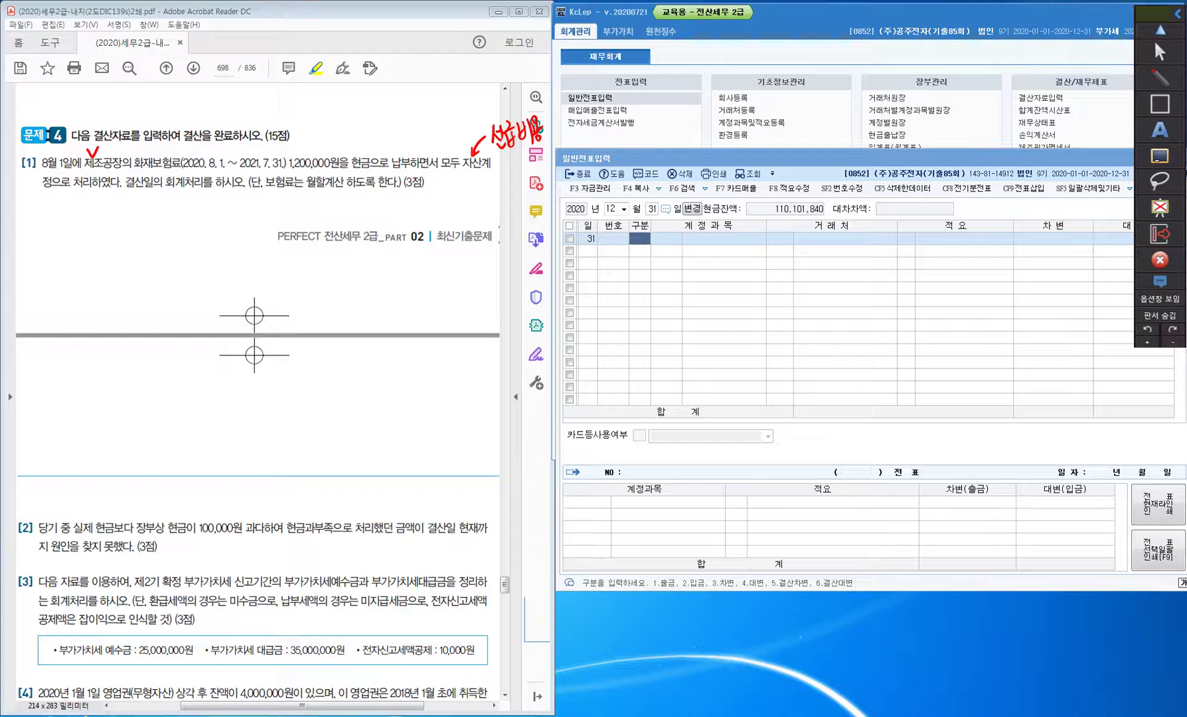
Sketch an insurance timeline above question [1] marked 8/1 with 선급비용, 12/31 and 7/31.
{"action": "left_click_drag", "start_coordinate": [109, 89], "coordinate": [368, 91]}
{"action": "left_click_drag", "start_coordinate": [165, 77], "coordinate": [165, 97]}
{"action": "mouse_move", "coordinate": [160, 50]}
{"action": "left_mouse_down"}
{"action": "mouse_move", "coordinate": [157, 69]}
{"action": "mouse_move", "coordinate": [170, 73]}
{"action": "left_mouse_up"}
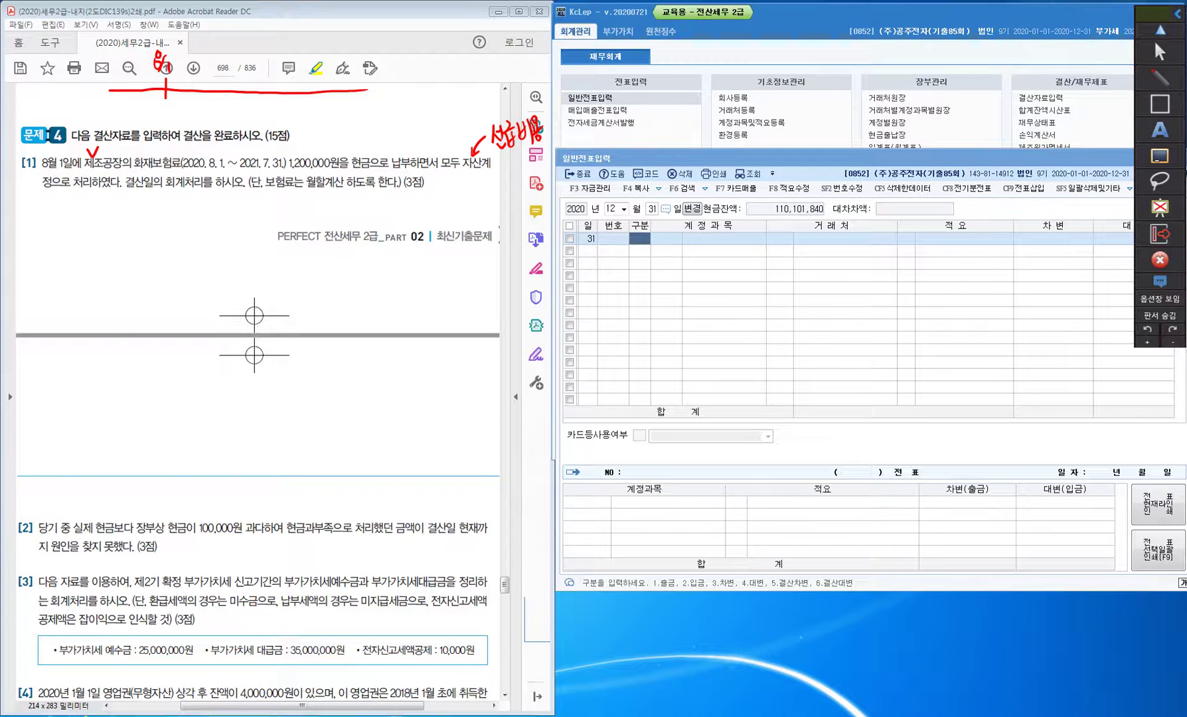
{"action": "mouse_move", "coordinate": [155, 103]}
{"action": "left_mouse_down"}
{"action": "mouse_move", "coordinate": [159, 117]}
{"action": "mouse_move", "coordinate": [167, 105]}
{"action": "mouse_move", "coordinate": [168, 118]}
{"action": "mouse_move", "coordinate": [180, 116]}
{"action": "left_mouse_up"}
{"action": "left_click_drag", "start_coordinate": [339, 79], "coordinate": [340, 103]}
{"action": "left_click_drag", "start_coordinate": [332, 53], "coordinate": [350, 79]}
{"action": "left_click_drag", "start_coordinate": [231, 45], "coordinate": [233, 120]}
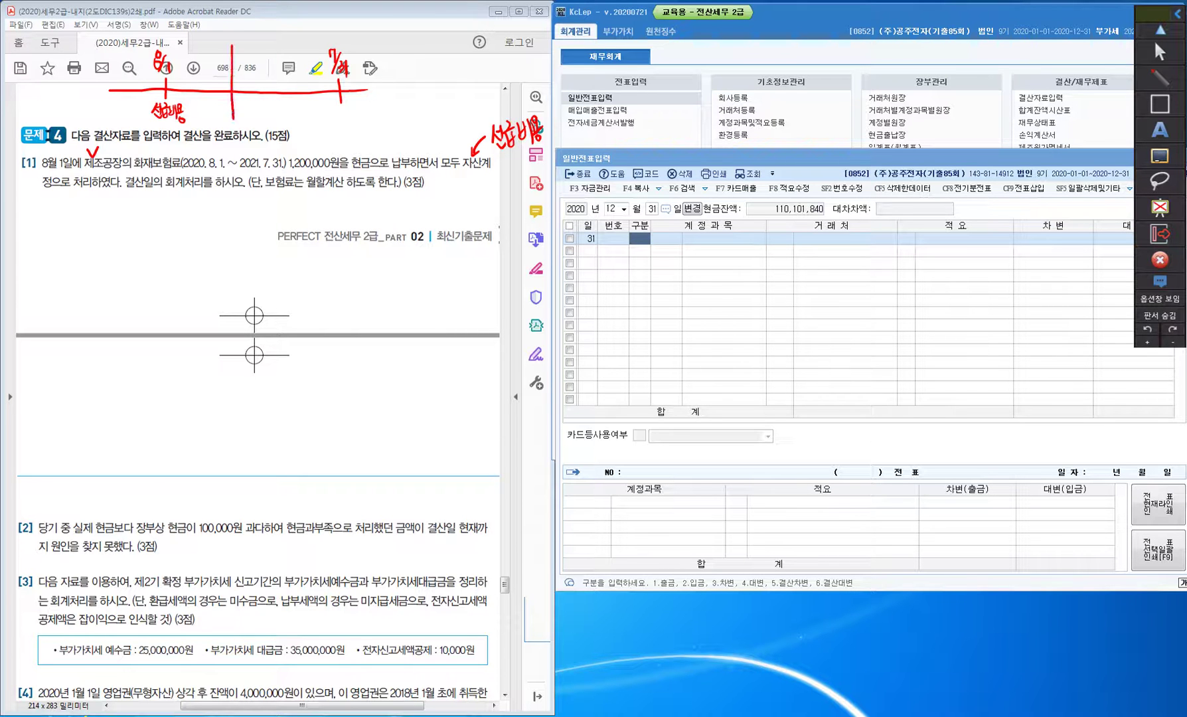
{"action": "mouse_move", "coordinate": [221, 22]}
{"action": "left_mouse_down"}
{"action": "mouse_move", "coordinate": [223, 42]}
{"action": "mouse_move", "coordinate": [236, 44]}
{"action": "left_mouse_up"}
Label the timeline's part before year-end 경과 비용 and the part after it 미경과 자산: 선급비용.
{"action": "left_click_drag", "start_coordinate": [185, 49], "coordinate": [198, 70]}
{"action": "left_click_drag", "start_coordinate": [200, 55], "coordinate": [201, 63]}
{"action": "left_click_drag", "start_coordinate": [192, 67], "coordinate": [209, 72]}
{"action": "left_click_drag", "start_coordinate": [267, 49], "coordinate": [268, 59]}
{"action": "left_click_drag", "start_coordinate": [267, 49], "coordinate": [274, 59]}
{"action": "mouse_move", "coordinate": [278, 46]}
{"action": "left_mouse_down"}
{"action": "mouse_move", "coordinate": [278, 60]}
{"action": "mouse_move", "coordinate": [303, 55]}
{"action": "left_mouse_up"}
{"action": "left_click_drag", "start_coordinate": [307, 42], "coordinate": [307, 63]}
{"action": "left_click_drag", "start_coordinate": [308, 52], "coordinate": [311, 52]}
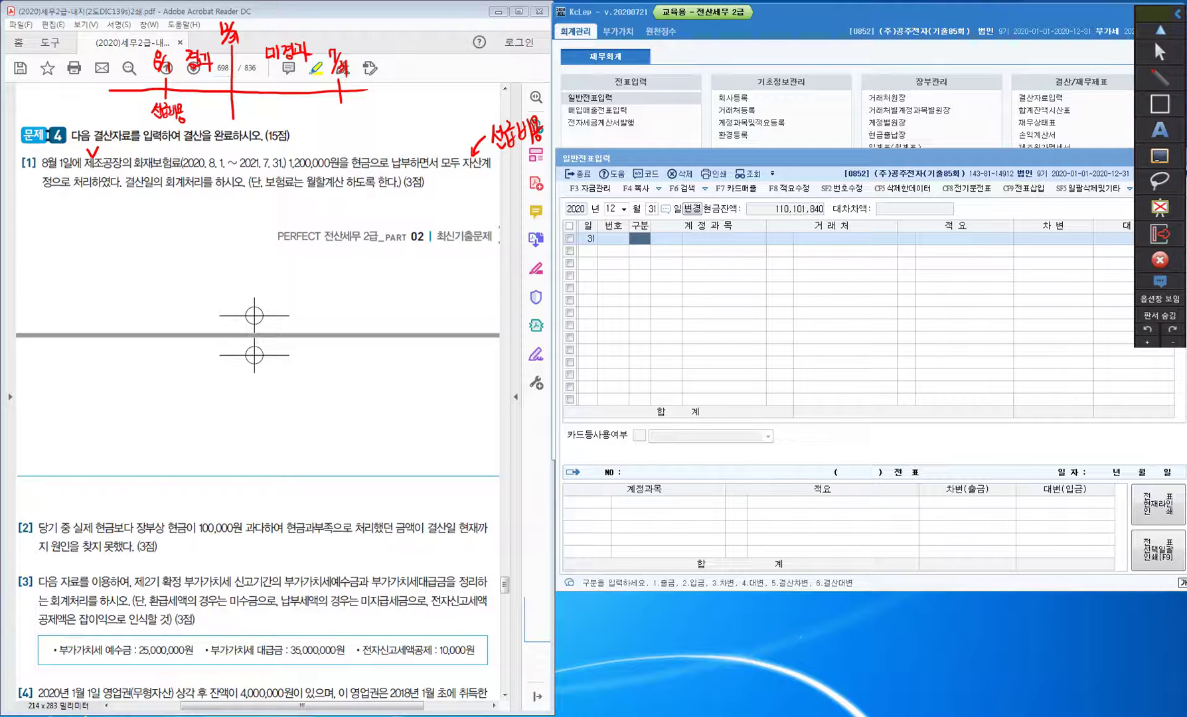
{"action": "left_click_drag", "start_coordinate": [193, 74], "coordinate": [198, 85]}
{"action": "left_click_drag", "start_coordinate": [201, 73], "coordinate": [205, 82]}
{"action": "left_click_drag", "start_coordinate": [202, 84], "coordinate": [210, 83]}
{"action": "left_click_drag", "start_coordinate": [213, 80], "coordinate": [214, 83]}
{"action": "left_click_drag", "start_coordinate": [206, 85], "coordinate": [213, 85]}
{"action": "left_click_drag", "start_coordinate": [250, 75], "coordinate": [264, 85]}
{"action": "left_click_drag", "start_coordinate": [265, 75], "coordinate": [283, 83]}
{"action": "left_click_drag", "start_coordinate": [284, 67], "coordinate": [292, 77]}
{"action": "left_click_drag", "start_coordinate": [290, 67], "coordinate": [296, 85]}
{"action": "mouse_move", "coordinate": [295, 66]}
{"action": "left_mouse_down"}
{"action": "mouse_move", "coordinate": [304, 83]}
{"action": "mouse_move", "coordinate": [322, 81]}
{"action": "left_mouse_up"}
{"action": "left_click_drag", "start_coordinate": [318, 75], "coordinate": [324, 88]}
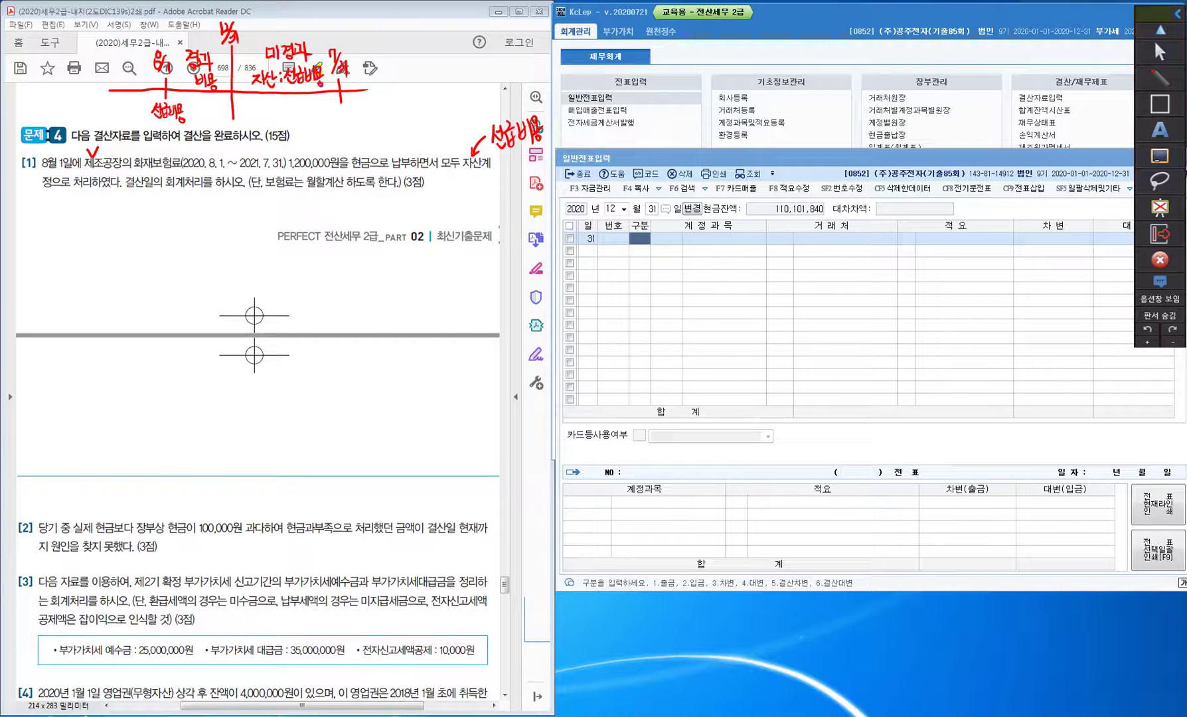
Bracket the insurance period and write 지출: 선급비용 (자산) → 결산: 경과분을 비용처리 under question [1].
{"action": "mouse_move", "coordinate": [164, 121]}
{"action": "left_mouse_down"}
{"action": "mouse_move", "coordinate": [194, 135]}
{"action": "mouse_move", "coordinate": [340, 130]}
{"action": "left_mouse_up"}
{"action": "mouse_move", "coordinate": [46, 197]}
{"action": "left_mouse_down"}
{"action": "mouse_move", "coordinate": [58, 216]}
{"action": "mouse_move", "coordinate": [93, 210]}
{"action": "left_mouse_up"}
{"action": "left_click_drag", "start_coordinate": [85, 207], "coordinate": [103, 202]}
{"action": "left_click_drag", "start_coordinate": [93, 203], "coordinate": [104, 213]}
{"action": "mouse_move", "coordinate": [95, 207]}
{"action": "left_mouse_down"}
{"action": "mouse_move", "coordinate": [103, 216]}
{"action": "mouse_move", "coordinate": [124, 206]}
{"action": "mouse_move", "coordinate": [90, 237]}
{"action": "mouse_move", "coordinate": [113, 235]}
{"action": "left_mouse_up"}
{"action": "left_click_drag", "start_coordinate": [118, 223], "coordinate": [118, 242]}
{"action": "mouse_move", "coordinate": [120, 223]}
{"action": "left_mouse_down"}
{"action": "mouse_move", "coordinate": [121, 241]}
{"action": "mouse_move", "coordinate": [150, 201]}
{"action": "left_mouse_up"}
{"action": "mouse_move", "coordinate": [147, 195]}
{"action": "left_mouse_down"}
{"action": "mouse_move", "coordinate": [149, 205]}
{"action": "mouse_move", "coordinate": [168, 195]}
{"action": "left_mouse_up"}
{"action": "left_click_drag", "start_coordinate": [162, 198], "coordinate": [184, 206]}
{"action": "left_click_drag", "start_coordinate": [189, 189], "coordinate": [191, 211]}
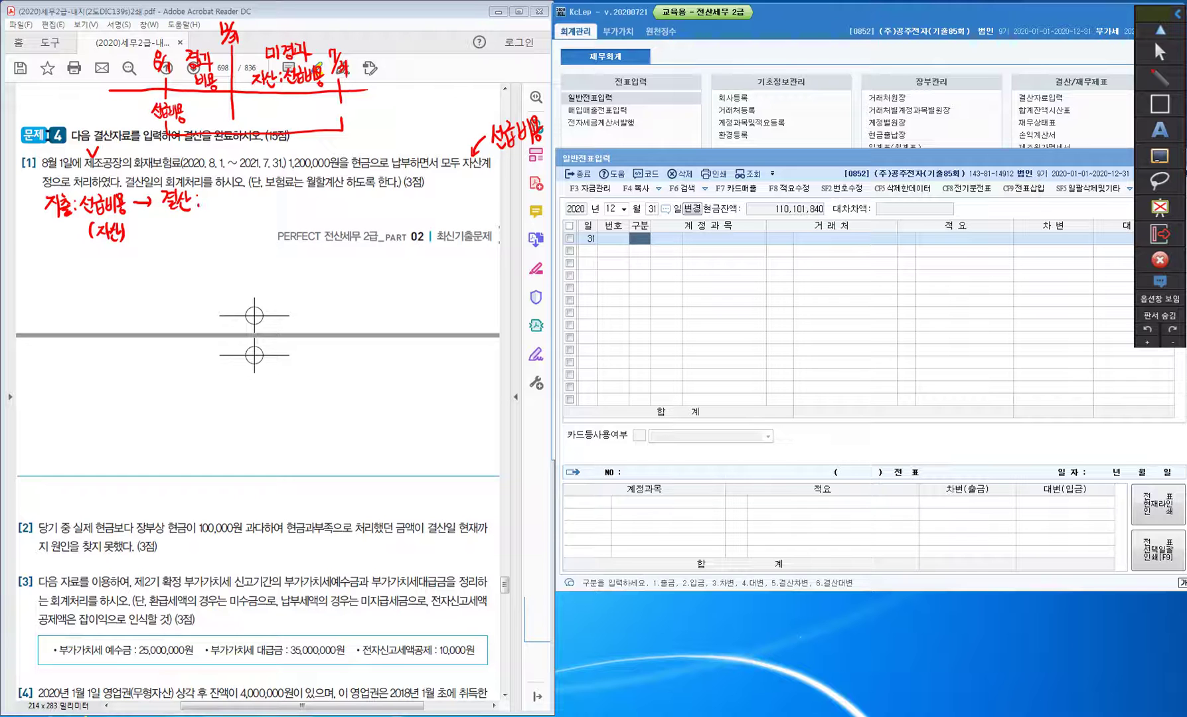
{"action": "left_click_drag", "start_coordinate": [205, 190], "coordinate": [229, 199]}
{"action": "left_click_drag", "start_coordinate": [218, 204], "coordinate": [234, 202]}
{"action": "mouse_move", "coordinate": [232, 198]}
{"action": "left_mouse_down"}
{"action": "mouse_move", "coordinate": [238, 208]}
{"action": "mouse_move", "coordinate": [242, 197]}
{"action": "left_mouse_up"}
{"action": "left_click_drag", "start_coordinate": [239, 186], "coordinate": [247, 203]}
{"action": "mouse_move", "coordinate": [237, 198]}
{"action": "left_mouse_down"}
{"action": "mouse_move", "coordinate": [247, 209]}
{"action": "mouse_move", "coordinate": [257, 194]}
{"action": "left_mouse_up"}
{"action": "left_click_drag", "start_coordinate": [248, 188], "coordinate": [258, 199]}
{"action": "left_click_drag", "start_coordinate": [251, 203], "coordinate": [287, 207]}
{"action": "mouse_move", "coordinate": [290, 187]}
{"action": "left_mouse_down"}
{"action": "mouse_move", "coordinate": [295, 209]}
{"action": "mouse_move", "coordinate": [301, 194]}
{"action": "left_mouse_up"}
{"action": "left_click_drag", "start_coordinate": [293, 198], "coordinate": [312, 203]}
{"action": "left_click_drag", "start_coordinate": [306, 196], "coordinate": [319, 208]}
{"action": "left_click_drag", "start_coordinate": [322, 188], "coordinate": [331, 206]}
{"action": "left_click_drag", "start_coordinate": [332, 188], "coordinate": [333, 212]}
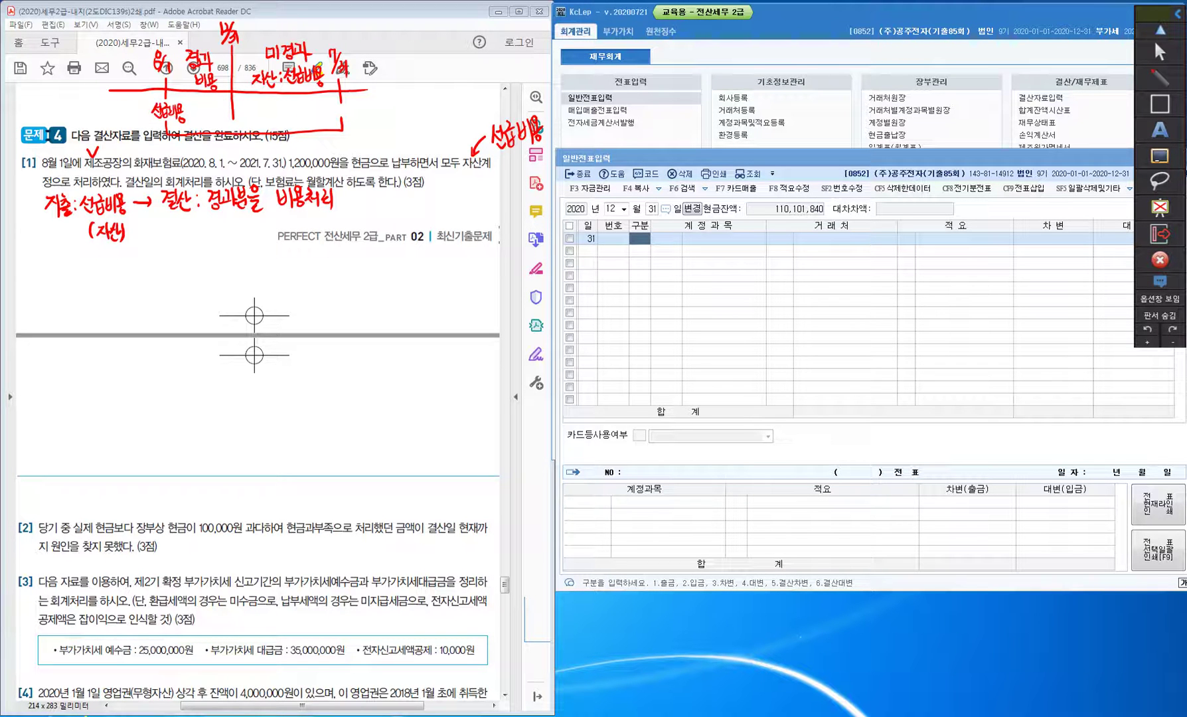
Mark 보험료 as (제), write the calculation 보험료 = 1,200,000 × 5/12 = 500,000, and stop drawing.
{"action": "left_click_drag", "start_coordinate": [152, 171], "coordinate": [182, 170]}
{"action": "mouse_move", "coordinate": [94, 155]}
{"action": "left_mouse_down"}
{"action": "mouse_move", "coordinate": [97, 132]}
{"action": "mouse_move", "coordinate": [150, 127]}
{"action": "mouse_move", "coordinate": [156, 157]}
{"action": "mouse_move", "coordinate": [186, 159]}
{"action": "left_mouse_up"}
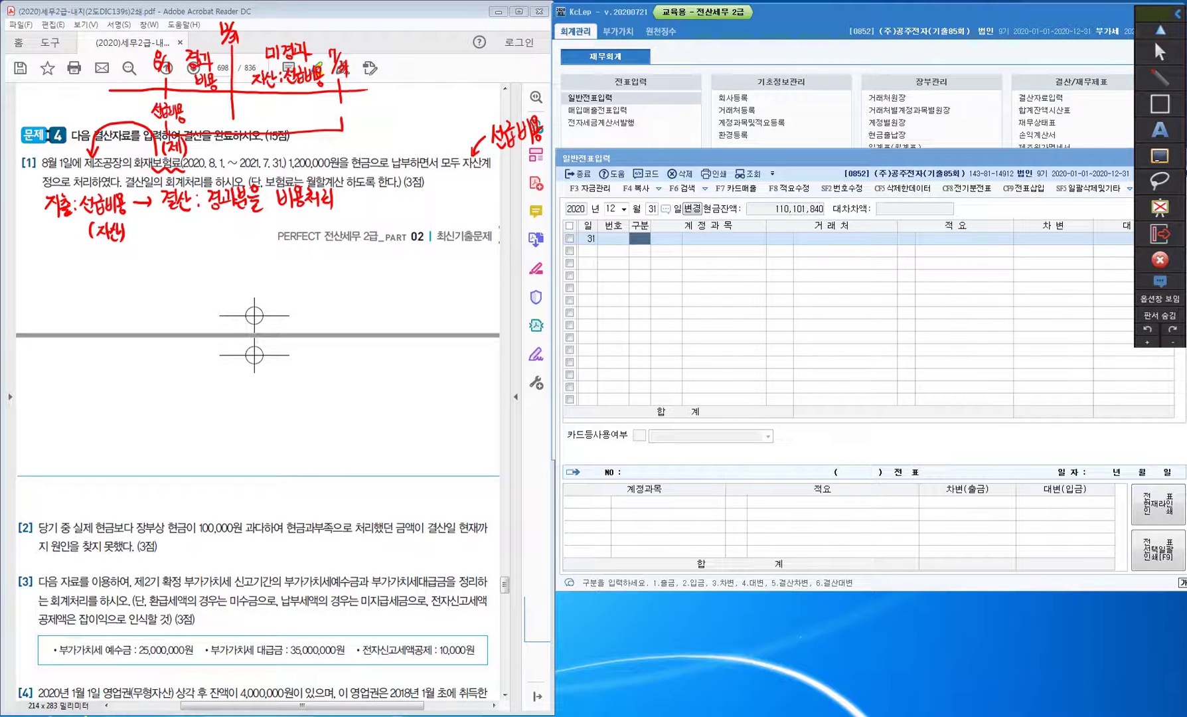
{"action": "left_click_drag", "start_coordinate": [176, 220], "coordinate": [183, 235]}
{"action": "left_click_drag", "start_coordinate": [173, 237], "coordinate": [198, 233]}
{"action": "mouse_move", "coordinate": [194, 223]}
{"action": "left_mouse_down"}
{"action": "mouse_move", "coordinate": [196, 244]}
{"action": "mouse_move", "coordinate": [221, 230]}
{"action": "left_mouse_up"}
{"action": "left_click_drag", "start_coordinate": [212, 236], "coordinate": [245, 235]}
{"action": "mouse_move", "coordinate": [255, 225]}
{"action": "left_mouse_down"}
{"action": "mouse_move", "coordinate": [253, 234]}
{"action": "mouse_move", "coordinate": [266, 224]}
{"action": "left_mouse_up"}
{"action": "left_click_drag", "start_coordinate": [273, 223], "coordinate": [294, 232]}
{"action": "mouse_move", "coordinate": [295, 218]}
{"action": "left_mouse_down"}
{"action": "mouse_move", "coordinate": [287, 233]}
{"action": "mouse_move", "coordinate": [307, 243]}
{"action": "left_mouse_up"}
{"action": "mouse_move", "coordinate": [312, 226]}
{"action": "left_mouse_down"}
{"action": "mouse_move", "coordinate": [315, 242]}
{"action": "mouse_move", "coordinate": [328, 241]}
{"action": "mouse_move", "coordinate": [316, 223]}
{"action": "mouse_move", "coordinate": [327, 220]}
{"action": "left_mouse_up"}
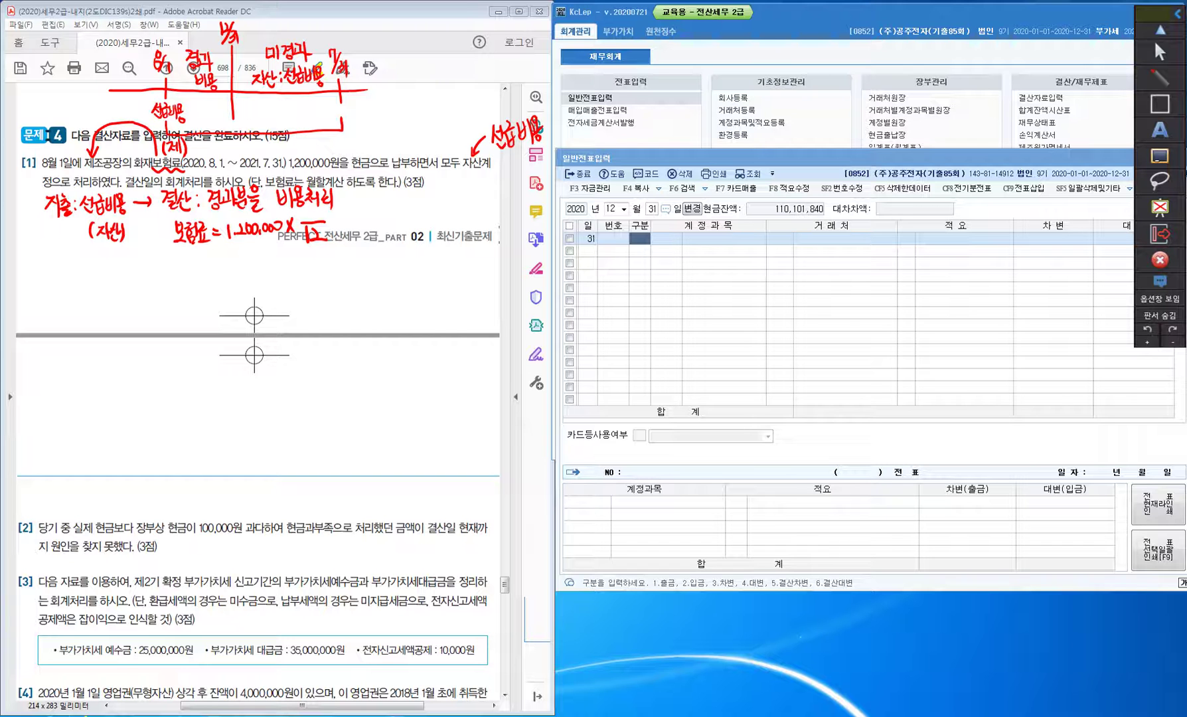
{"action": "mouse_move", "coordinate": [309, 202]}
{"action": "left_mouse_down"}
{"action": "mouse_move", "coordinate": [309, 218]}
{"action": "mouse_move", "coordinate": [354, 230]}
{"action": "left_mouse_up"}
{"action": "left_click_drag", "start_coordinate": [354, 214], "coordinate": [377, 217]}
{"action": "left_click_drag", "start_coordinate": [382, 227], "coordinate": [385, 229]}
{"action": "left_click_drag", "start_coordinate": [393, 217], "coordinate": [402, 218]}
{"action": "left_click_drag", "start_coordinate": [411, 217], "coordinate": [411, 218]}
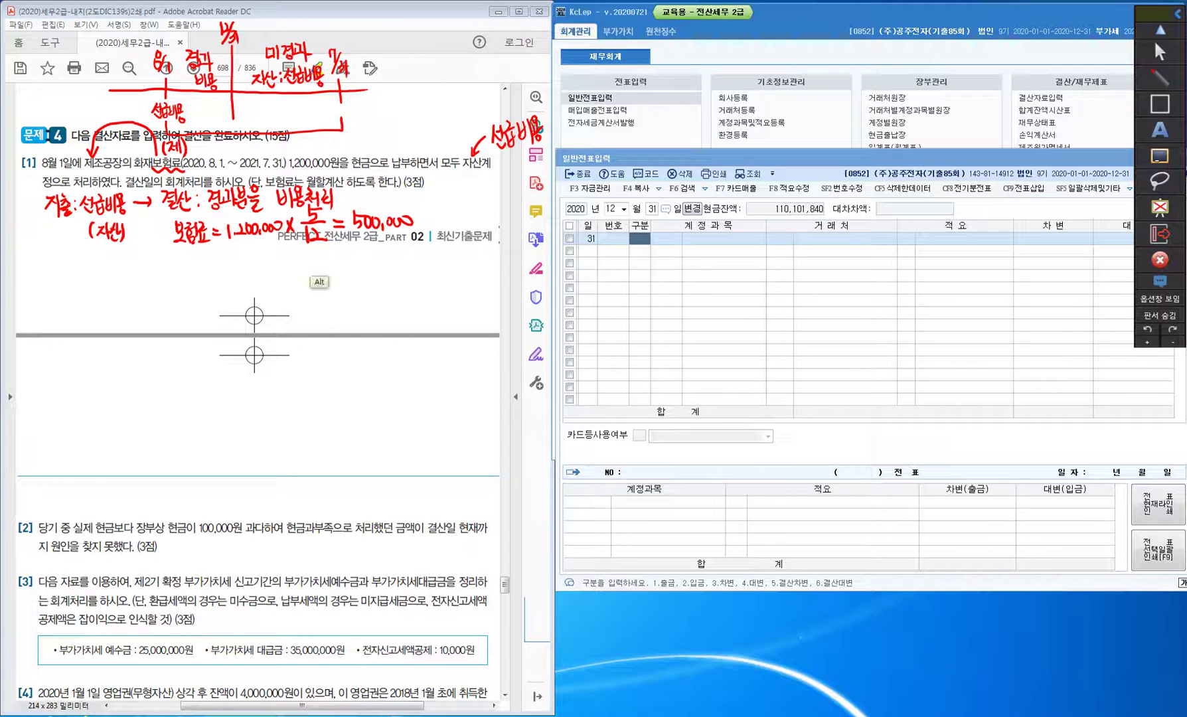
{"action": "left_click", "coordinate": [1154, 39]}
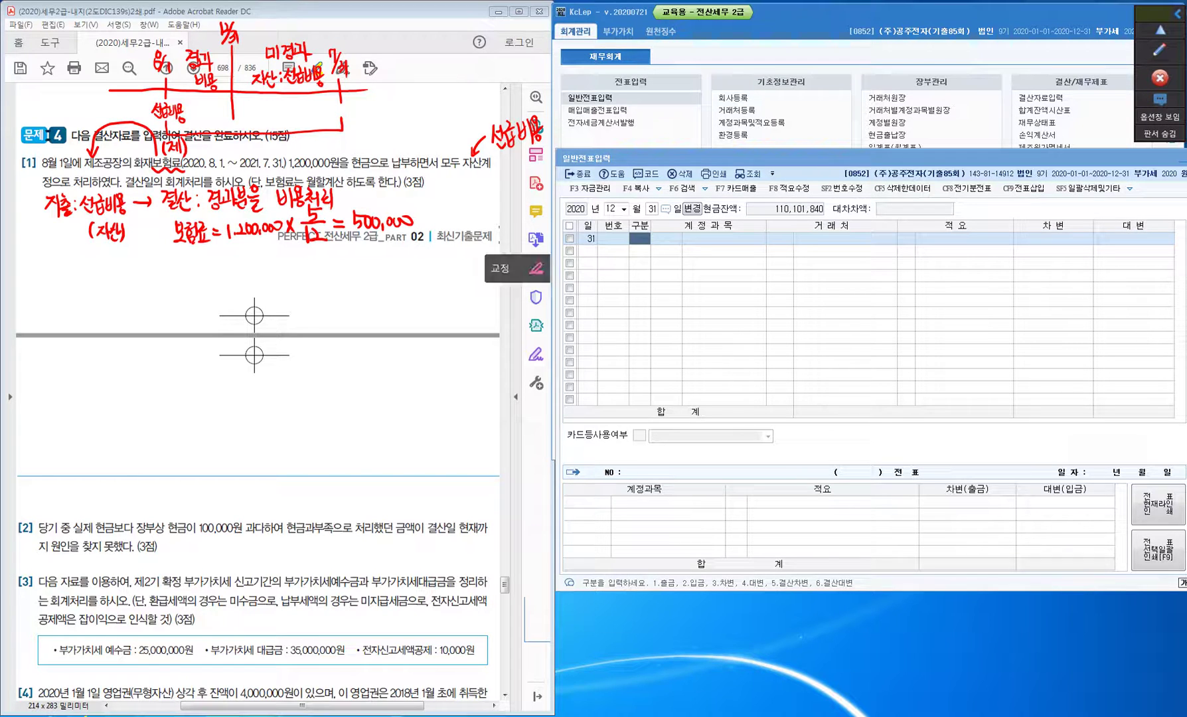
Enter the debit line for 0521 보험료 (제조원가) with 500,000.
{"action": "type", "text": "3"}
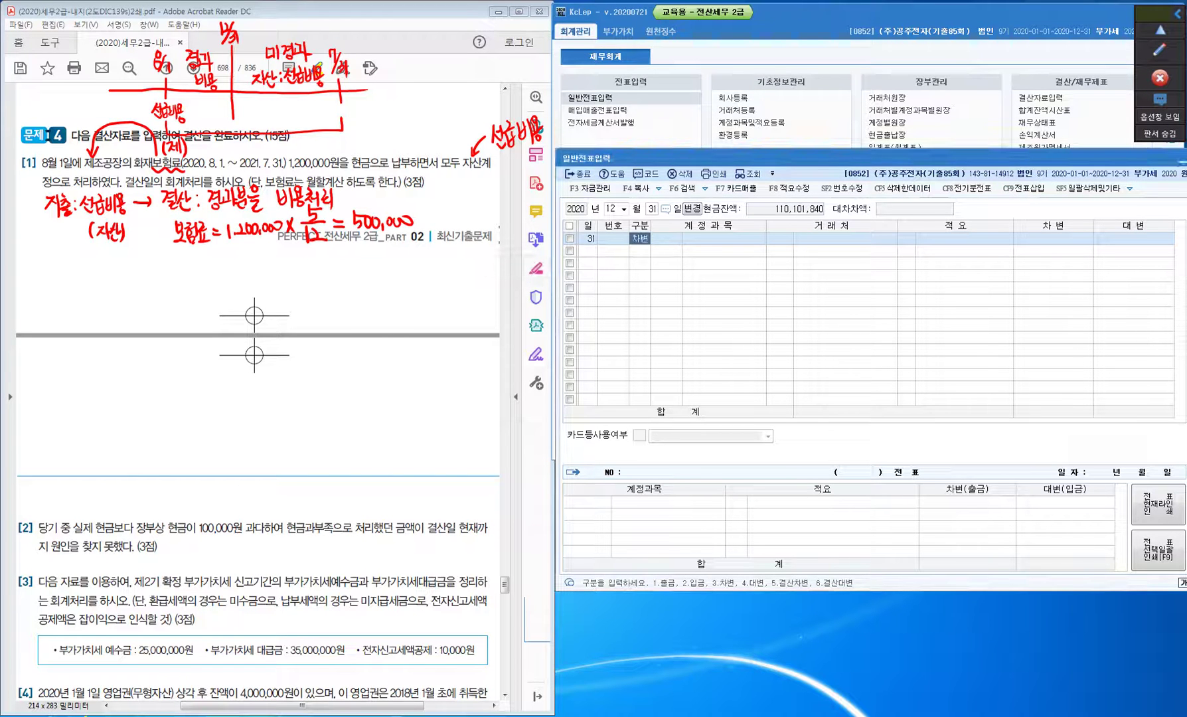
{"action": "key", "text": "Return"}
{"action": "type", "text": "보험료"}
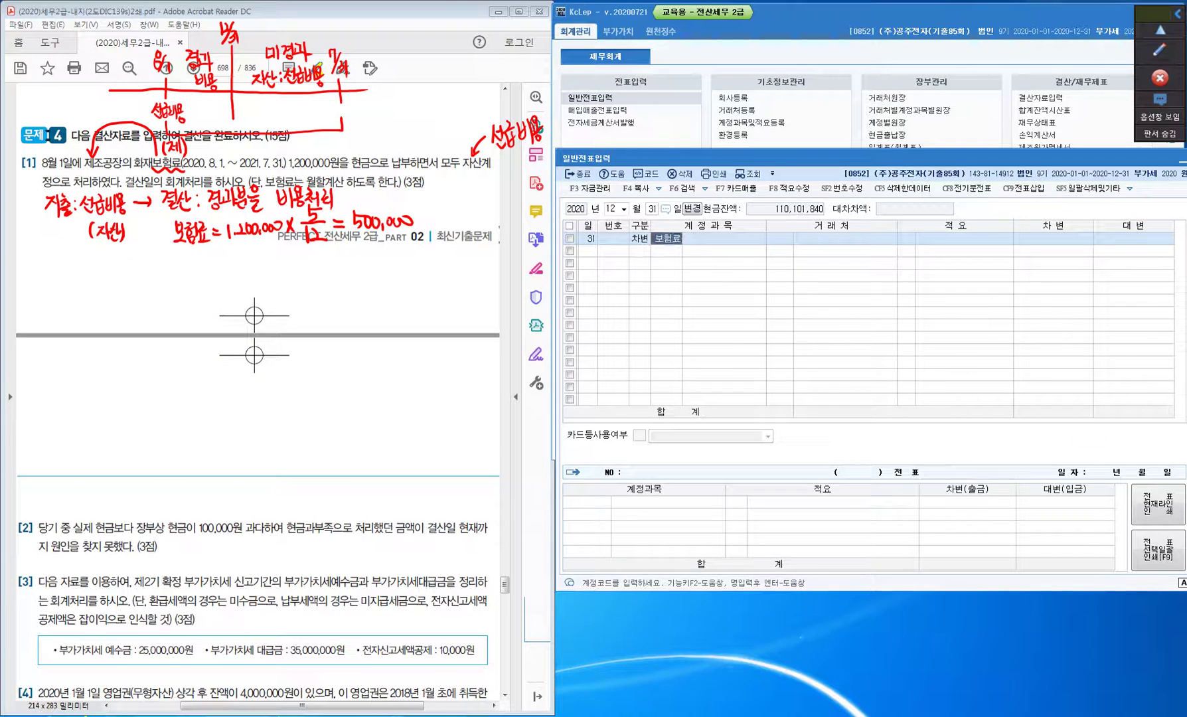
{"action": "key", "text": "Return"}
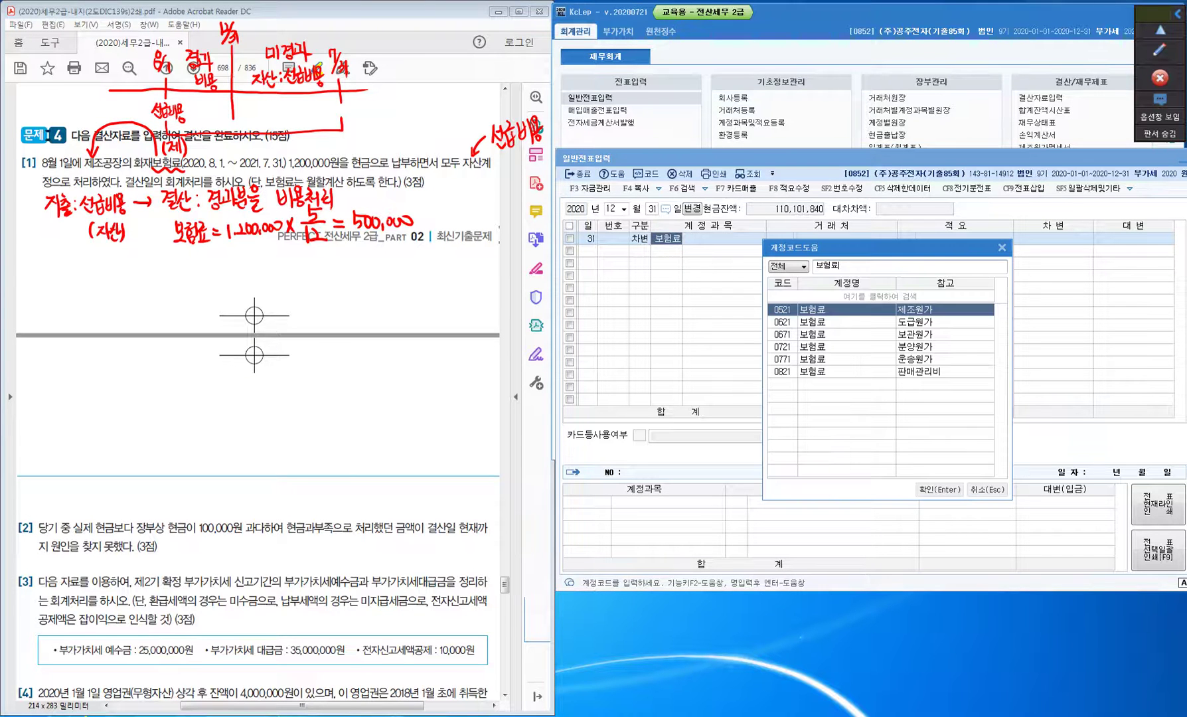
{"action": "key", "text": "Return"}
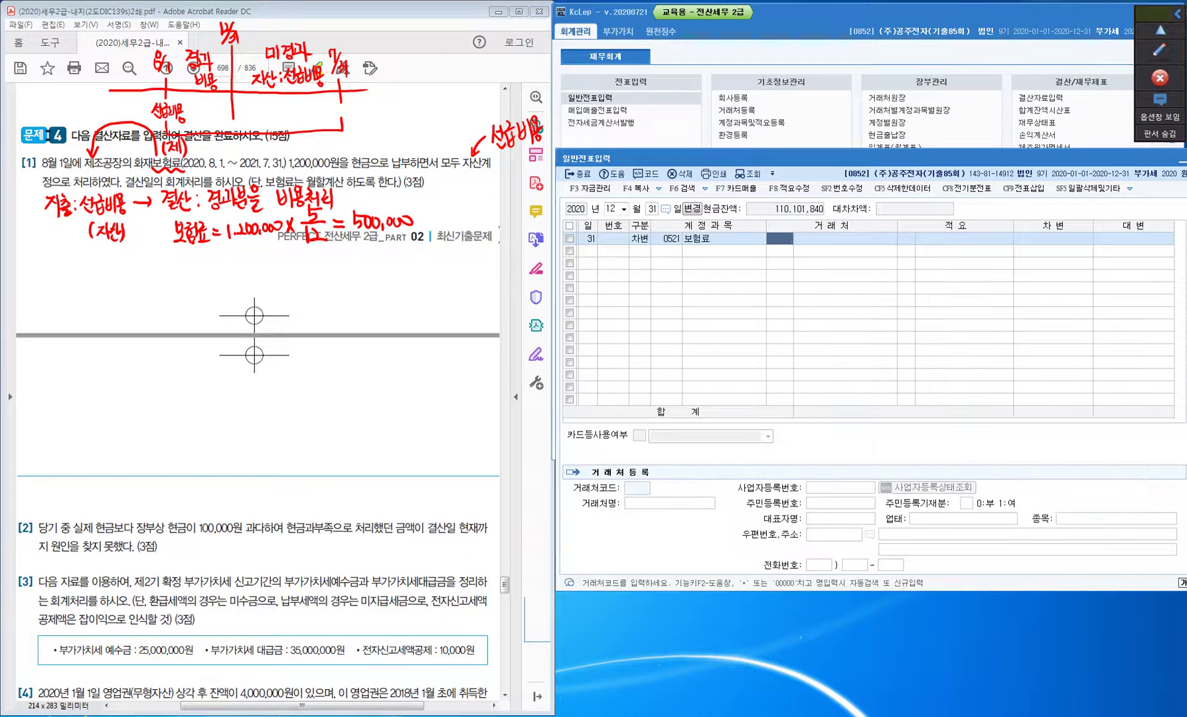
{"action": "key", "text": "Return"}
{"action": "key", "text": "Return"}
{"action": "type", "text": "5000000"}
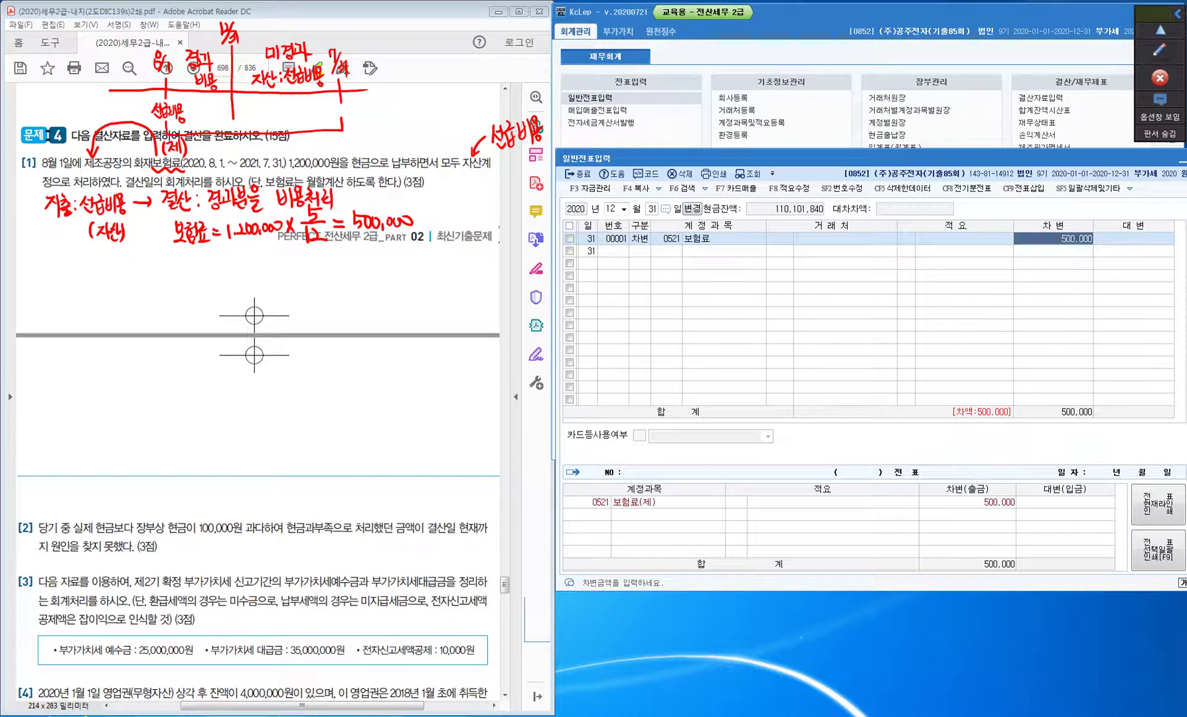
{"action": "key", "text": "Return"}
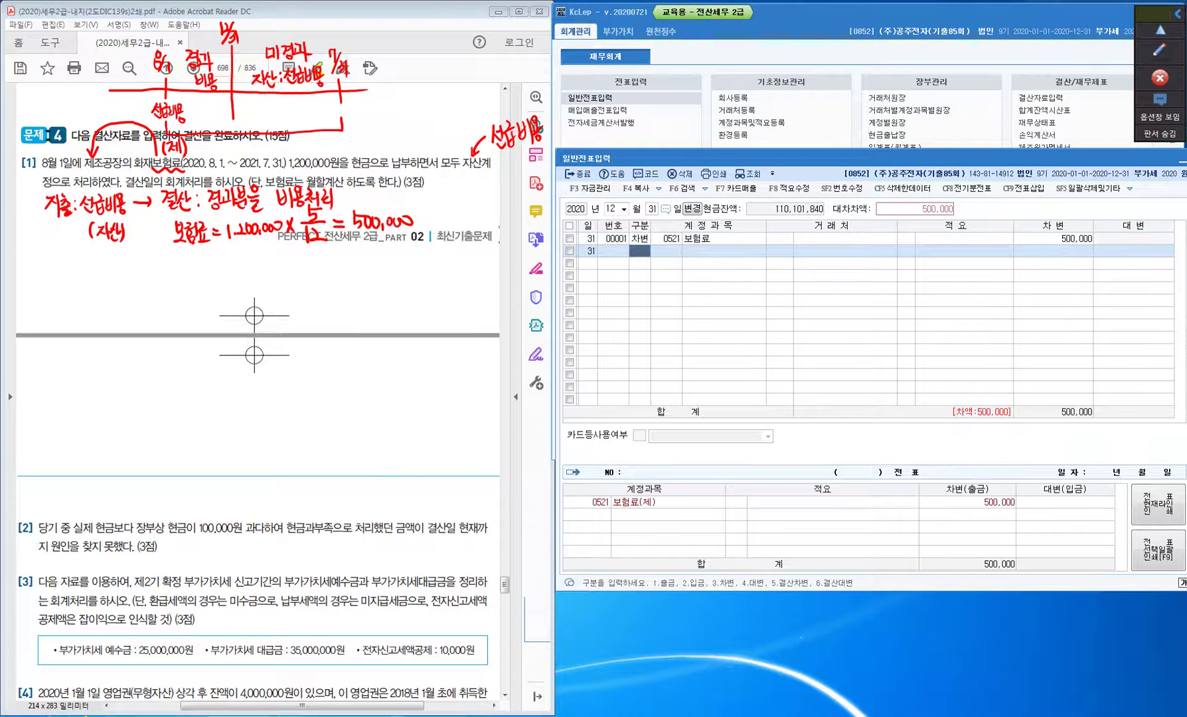
Enter the credit line for 0133 선급비용 with 500,000 to complete the voucher.
{"action": "type", "text": "4"}
{"action": "key", "text": "Return"}
{"action": "type", "text": "선급비"}
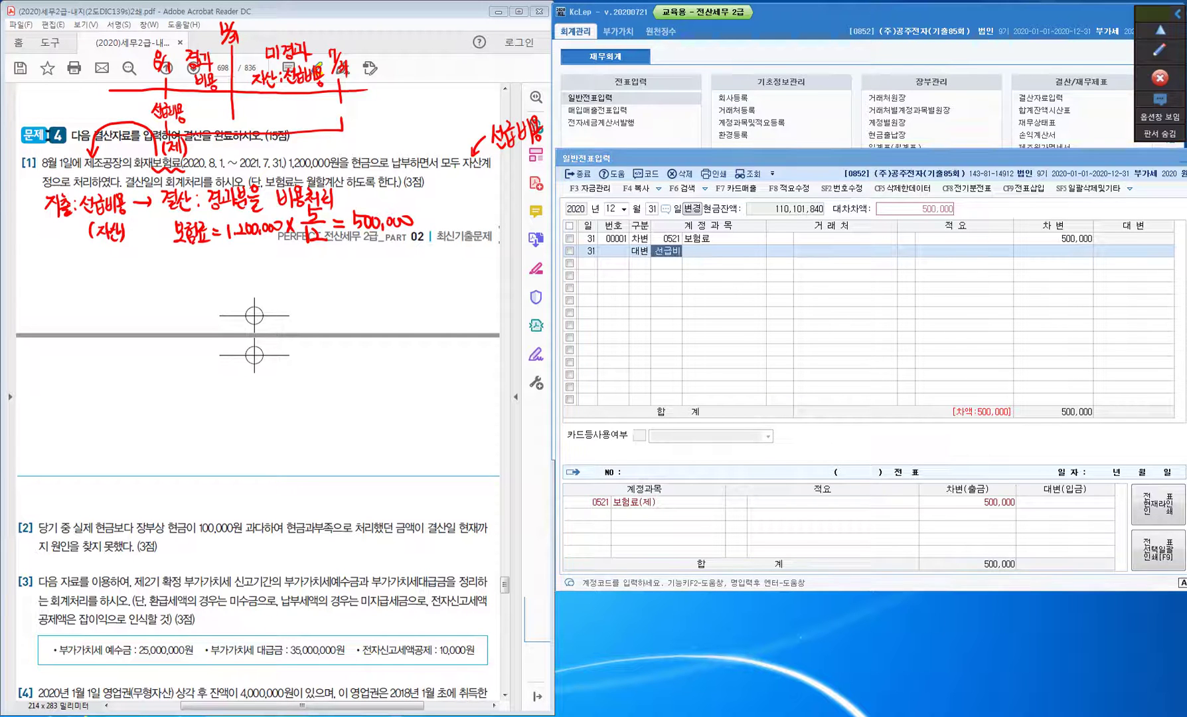
{"action": "key", "text": "Return"}
{"action": "key", "text": "Return"}
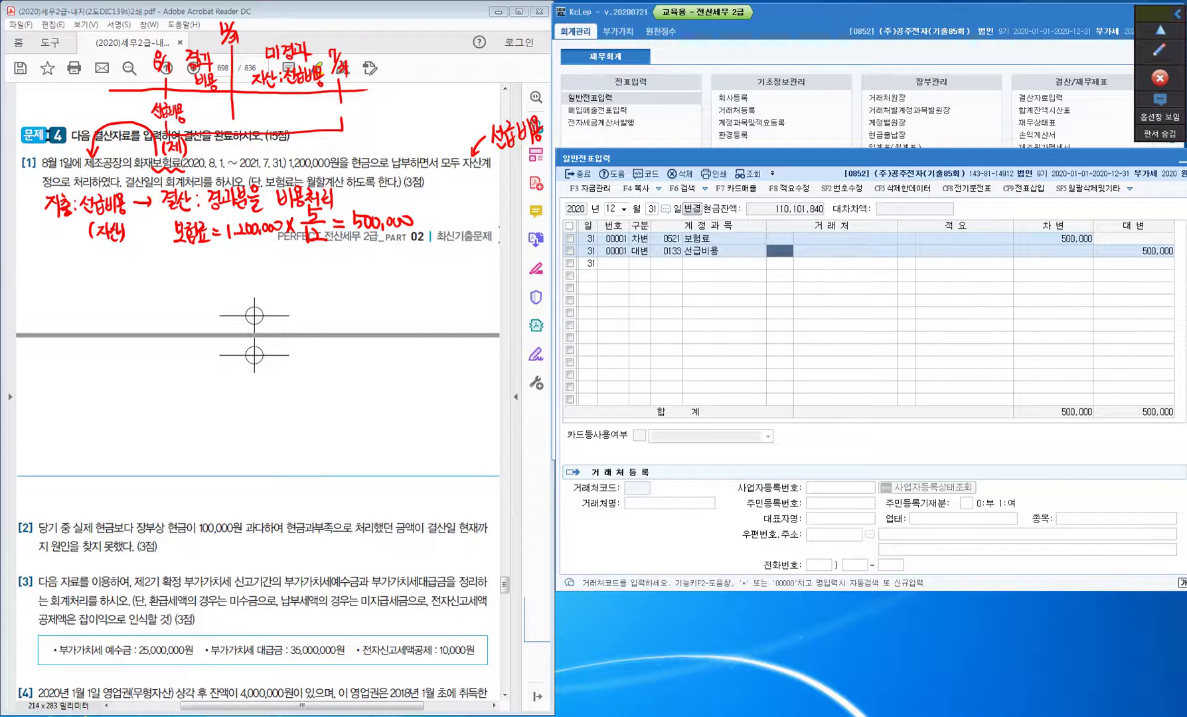
{"action": "key", "text": "Return"}
{"action": "key", "text": "Return"}
{"action": "key", "text": "Return"}
{"action": "key", "text": "Return"}
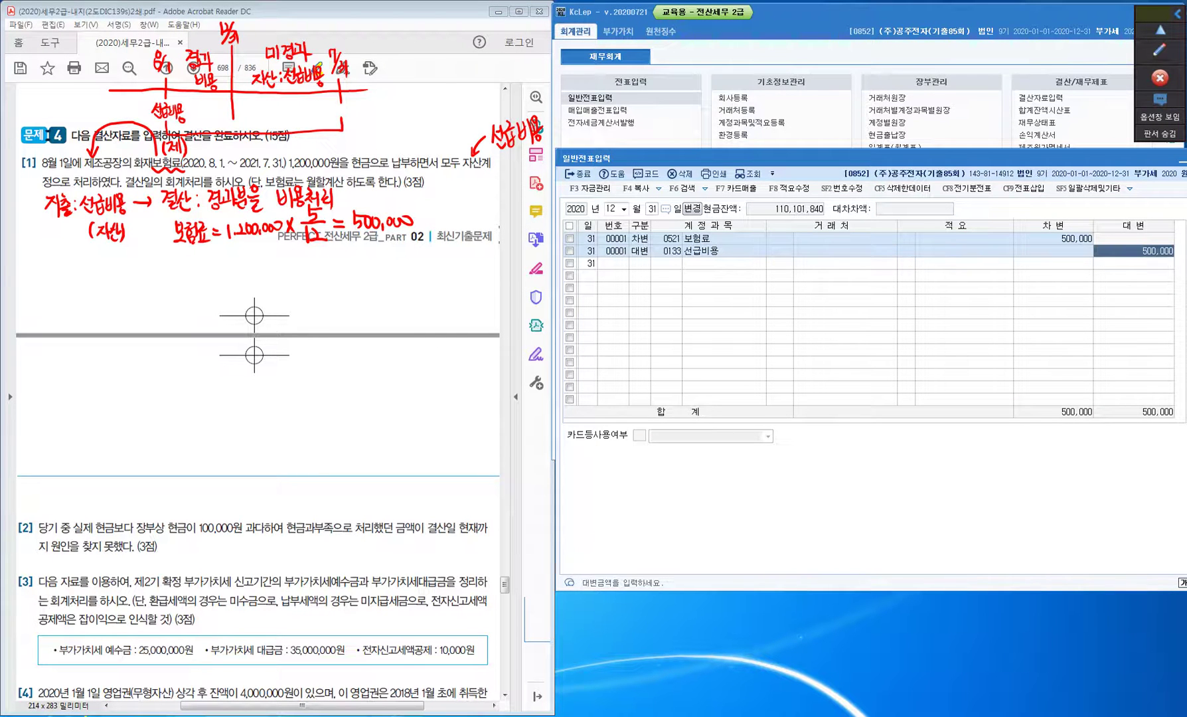
{"action": "key", "text": "Return"}
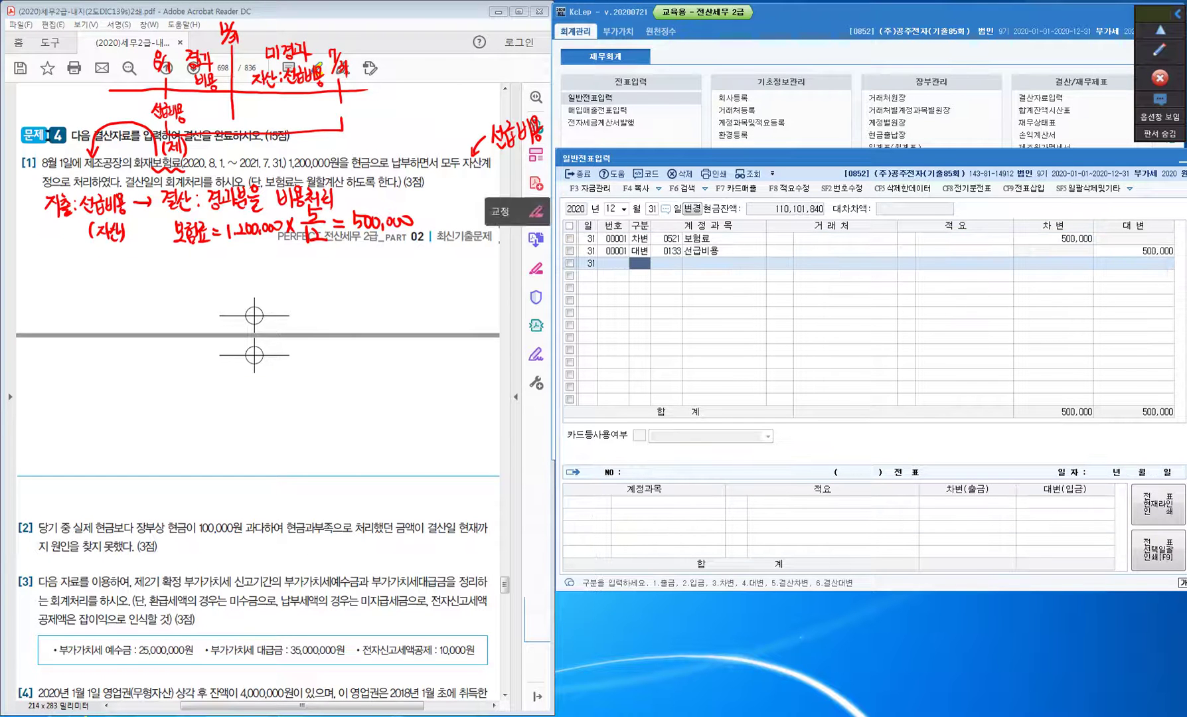
Clear the handwritten annotations and highlight 현금과부족으로 and 과다 in question [2] of the exam page.
{"action": "key", "text": "Escape"}
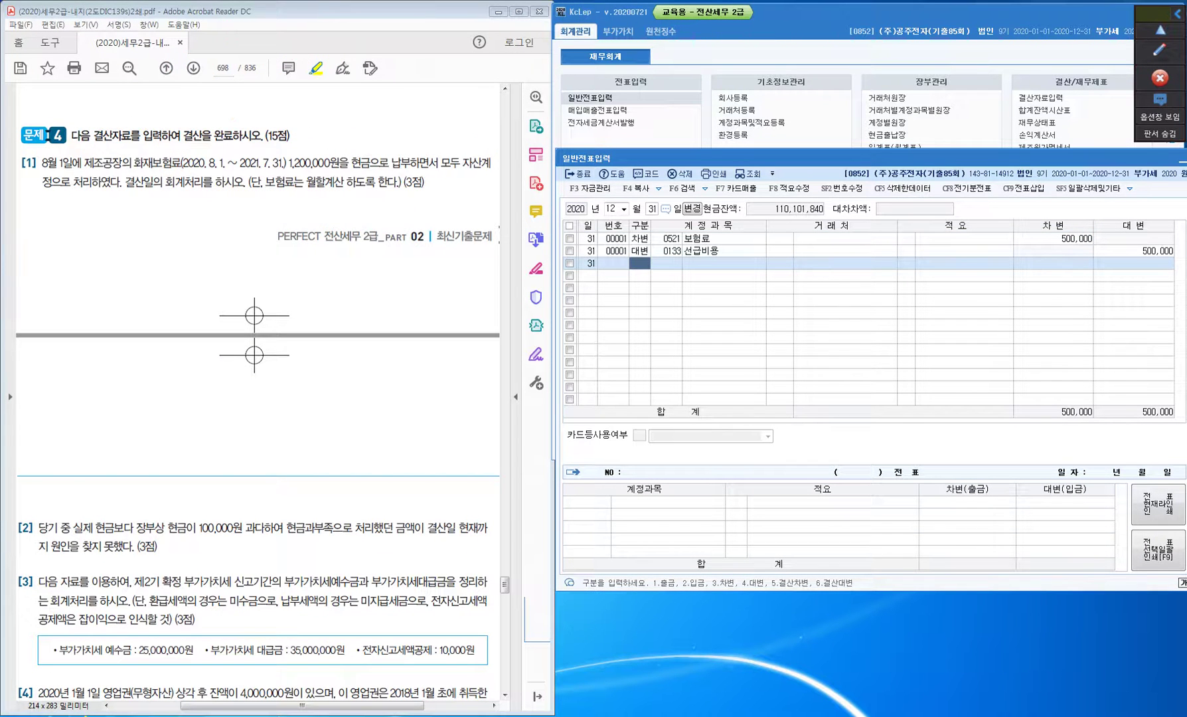
{"action": "scroll", "coordinate": [258, 392], "scroll_direction": "down", "scroll_amount": 10}
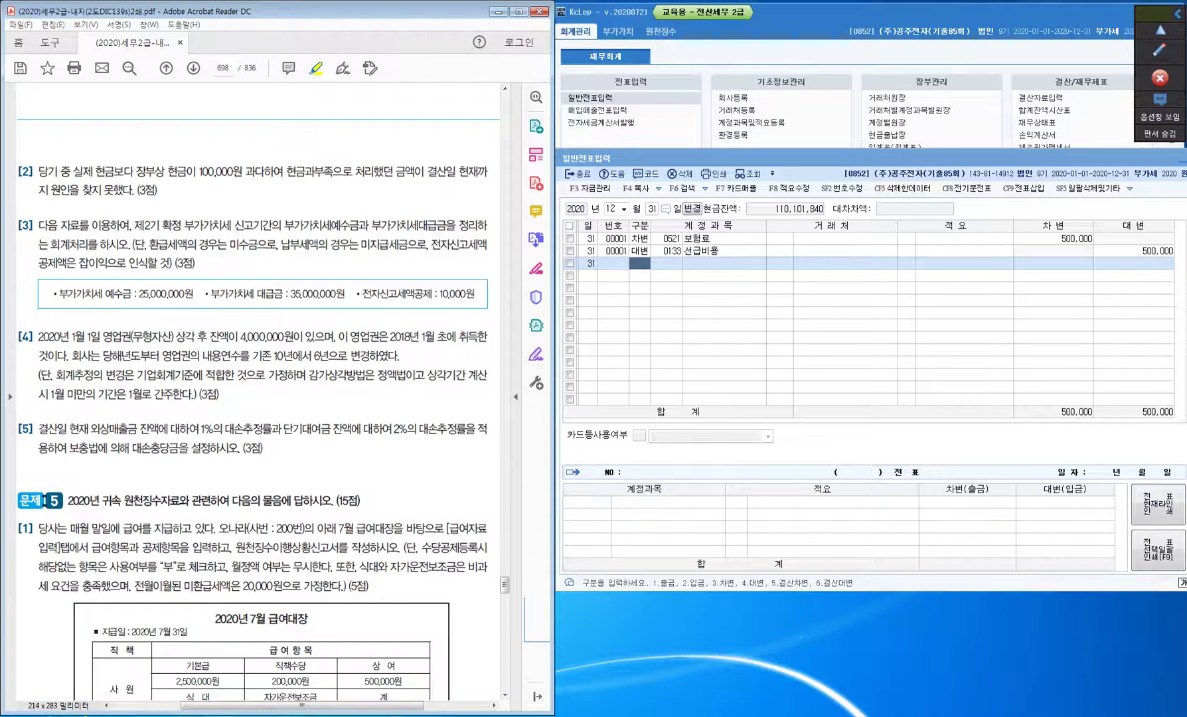
{"action": "left_click_drag", "start_coordinate": [286, 171], "coordinate": [343, 171]}
{"action": "left_click_drag", "start_coordinate": [245, 171], "coordinate": [266, 171]}
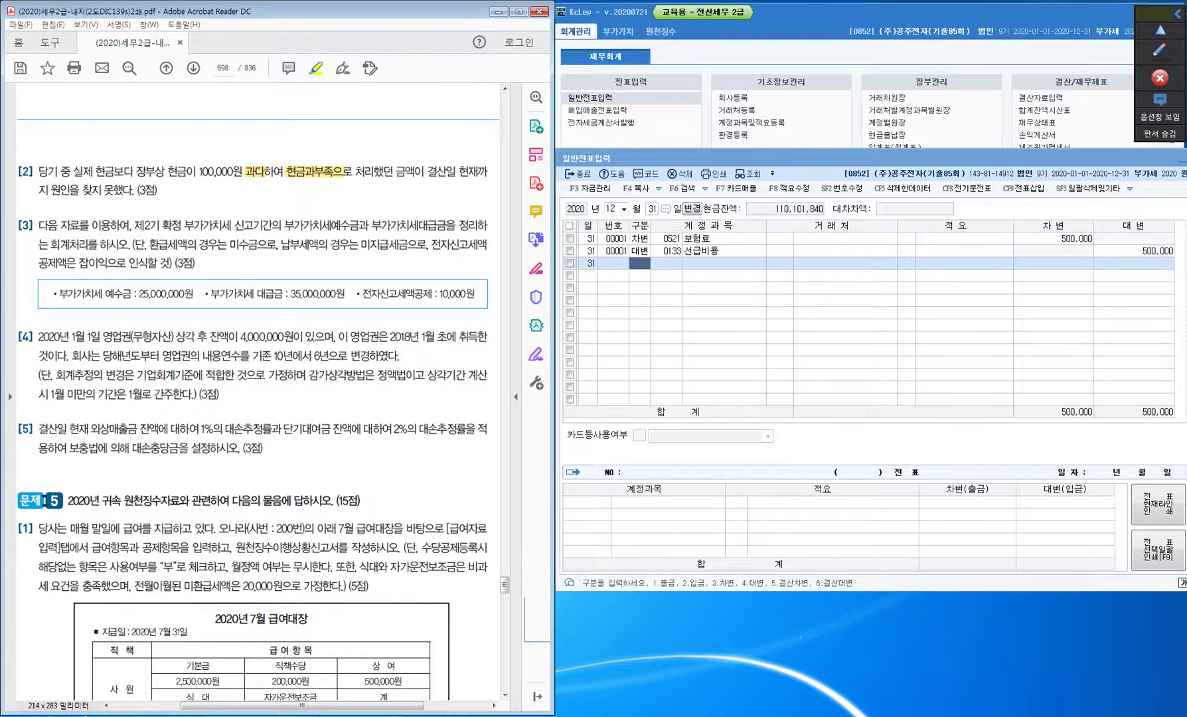
Check the 현금과부족 balance in the 합계잔액시산표, and return to the voucher entry.
{"action": "key", "text": "alt+Tab"}
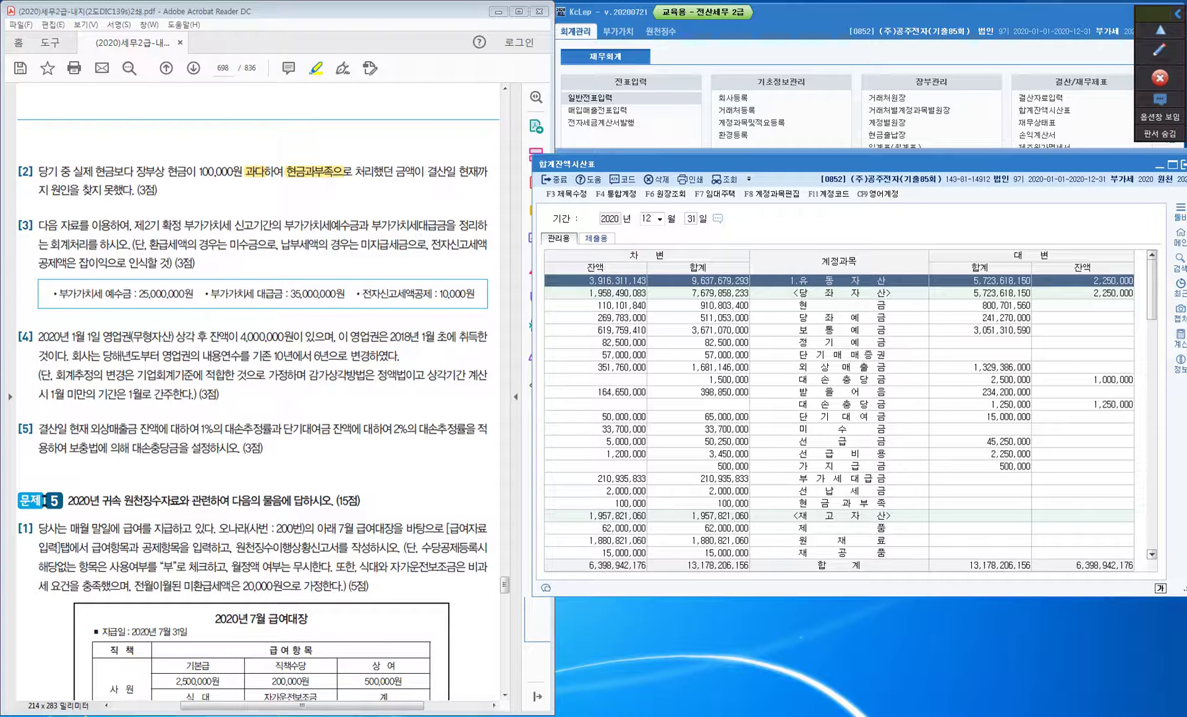
{"action": "left_click", "coordinate": [842, 503]}
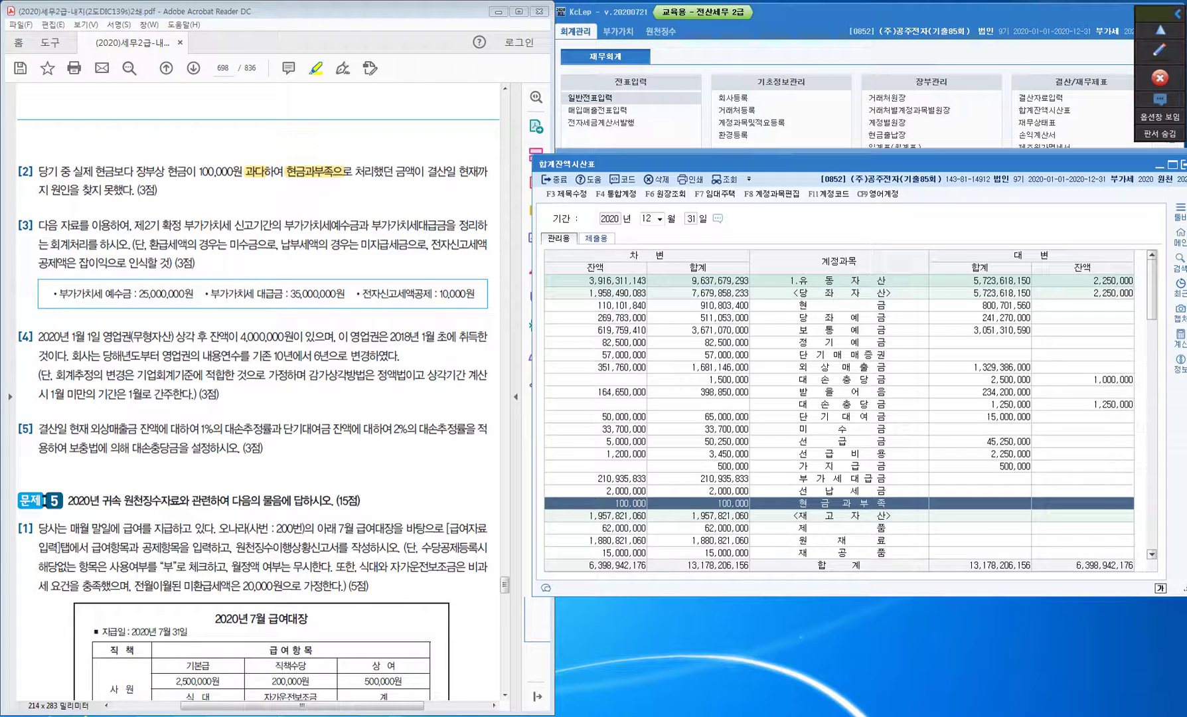
{"action": "key", "text": "ctrl"}
{"action": "key", "text": "ctrl"}
{"action": "key", "text": "ctrl"}
{"action": "left_click", "coordinate": [1159, 164]}
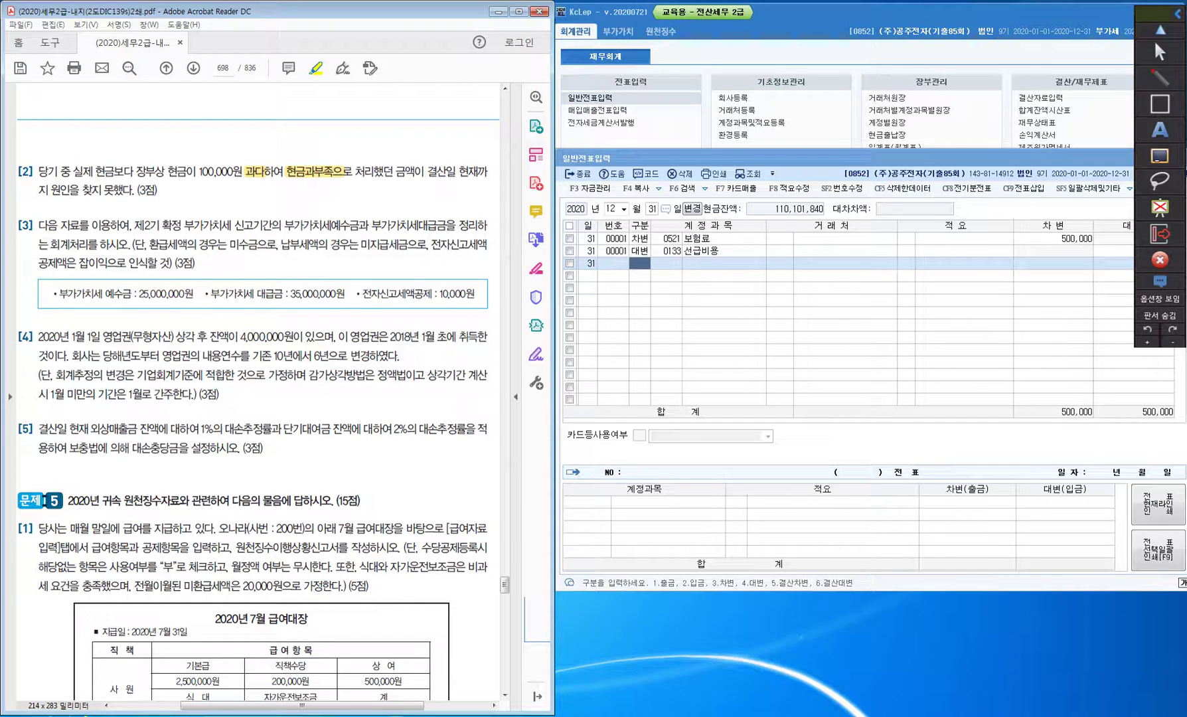
Draw an arrow to 현금 in question [2], start the debit side of its entry, and write the credit (대) 현금 100,000.
{"action": "left_click_drag", "start_coordinate": [199, 114], "coordinate": [178, 164]}
{"action": "mouse_move", "coordinate": [208, 108]}
{"action": "left_mouse_down"}
{"action": "mouse_move", "coordinate": [204, 123]}
{"action": "mouse_move", "coordinate": [232, 125]}
{"action": "mouse_move", "coordinate": [251, 109]}
{"action": "left_mouse_up"}
{"action": "left_click_drag", "start_coordinate": [243, 113], "coordinate": [254, 112]}
{"action": "left_click_drag", "start_coordinate": [249, 115], "coordinate": [258, 113]}
{"action": "left_click_drag", "start_coordinate": [259, 107], "coordinate": [259, 120]}
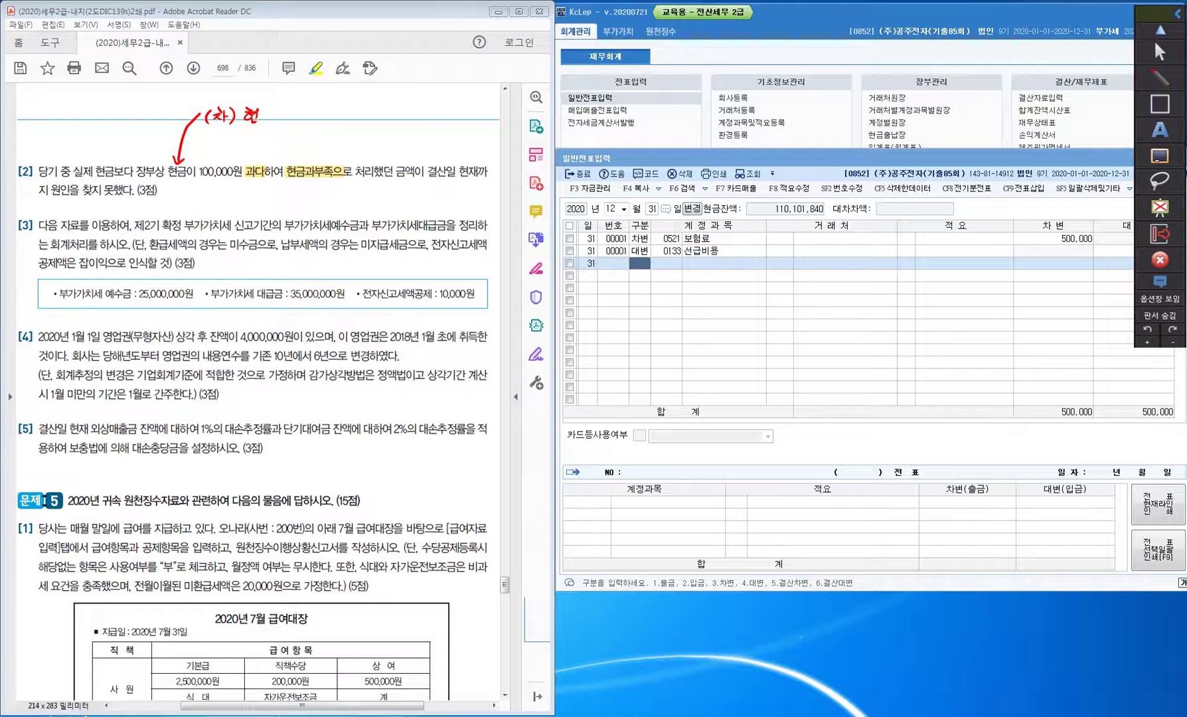
{"action": "left_click_drag", "start_coordinate": [352, 113], "coordinate": [350, 126]}
{"action": "left_click_drag", "start_coordinate": [356, 114], "coordinate": [364, 126]}
{"action": "mouse_move", "coordinate": [368, 111]}
{"action": "left_mouse_down"}
{"action": "mouse_move", "coordinate": [368, 130]}
{"action": "mouse_move", "coordinate": [390, 111]}
{"action": "mouse_move", "coordinate": [396, 128]}
{"action": "mouse_move", "coordinate": [412, 127]}
{"action": "left_mouse_up"}
{"action": "left_click_drag", "start_coordinate": [419, 114], "coordinate": [432, 127]}
{"action": "left_click_drag", "start_coordinate": [441, 114], "coordinate": [446, 116]}
{"action": "left_click_drag", "start_coordinate": [457, 115], "coordinate": [455, 117]}
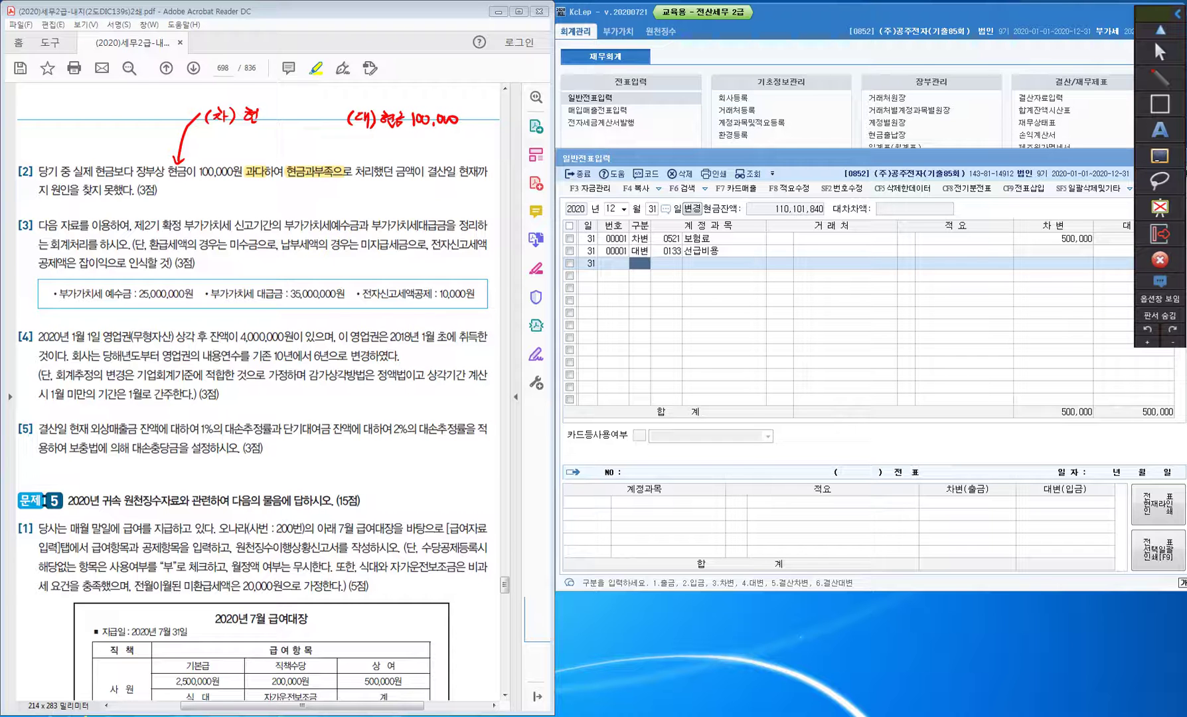
Box 실제 in question [2] and complete the handwritten debit as (차) 현금과부족 100,000.
{"action": "mouse_move", "coordinate": [70, 161]}
{"action": "left_mouse_down"}
{"action": "mouse_move", "coordinate": [93, 180]}
{"action": "mouse_move", "coordinate": [96, 161]}
{"action": "mouse_move", "coordinate": [95, 180]}
{"action": "left_mouse_up"}
{"action": "left_click_drag", "start_coordinate": [257, 114], "coordinate": [266, 125]}
{"action": "left_click_drag", "start_coordinate": [269, 108], "coordinate": [276, 123]}
{"action": "mouse_move", "coordinate": [274, 108]}
{"action": "left_mouse_down"}
{"action": "mouse_move", "coordinate": [279, 128]}
{"action": "mouse_move", "coordinate": [286, 118]}
{"action": "left_mouse_up"}
{"action": "left_click_drag", "start_coordinate": [278, 119], "coordinate": [287, 129]}
{"action": "left_click_drag", "start_coordinate": [289, 109], "coordinate": [301, 121]}
{"action": "mouse_move", "coordinate": [288, 119]}
{"action": "left_mouse_down"}
{"action": "mouse_move", "coordinate": [300, 129]}
{"action": "mouse_move", "coordinate": [324, 115]}
{"action": "mouse_move", "coordinate": [330, 125]}
{"action": "left_mouse_up"}
{"action": "left_click_drag", "start_coordinate": [339, 114], "coordinate": [337, 116]}
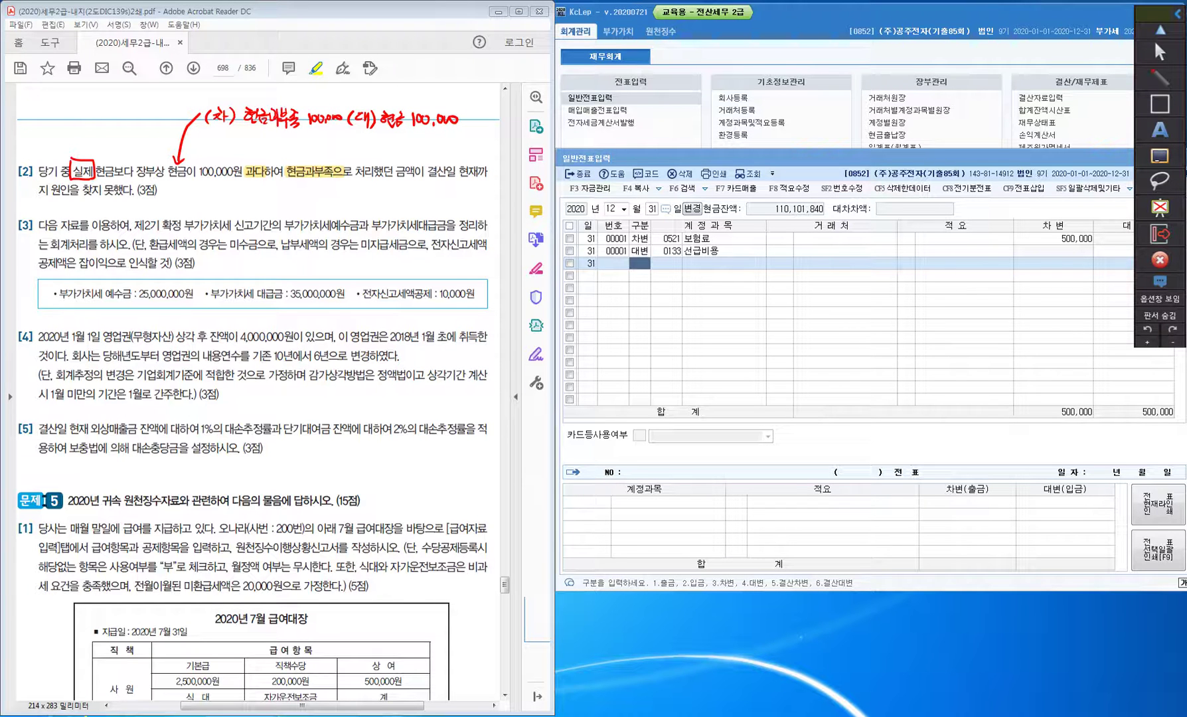
Draw an arrow from 현금과부족 100,000 to the note 상계, and underline 결산일 and 원인을 찾지 못했다.
{"action": "left_click_drag", "start_coordinate": [322, 124], "coordinate": [375, 154]}
{"action": "left_click_drag", "start_coordinate": [363, 159], "coordinate": [389, 154]}
{"action": "mouse_move", "coordinate": [391, 139]}
{"action": "left_mouse_down"}
{"action": "mouse_move", "coordinate": [386, 159]}
{"action": "mouse_move", "coordinate": [398, 150]}
{"action": "left_mouse_up"}
{"action": "mouse_move", "coordinate": [398, 145]}
{"action": "left_mouse_down"}
{"action": "mouse_move", "coordinate": [444, 181]}
{"action": "mouse_move", "coordinate": [461, 178]}
{"action": "left_mouse_up"}
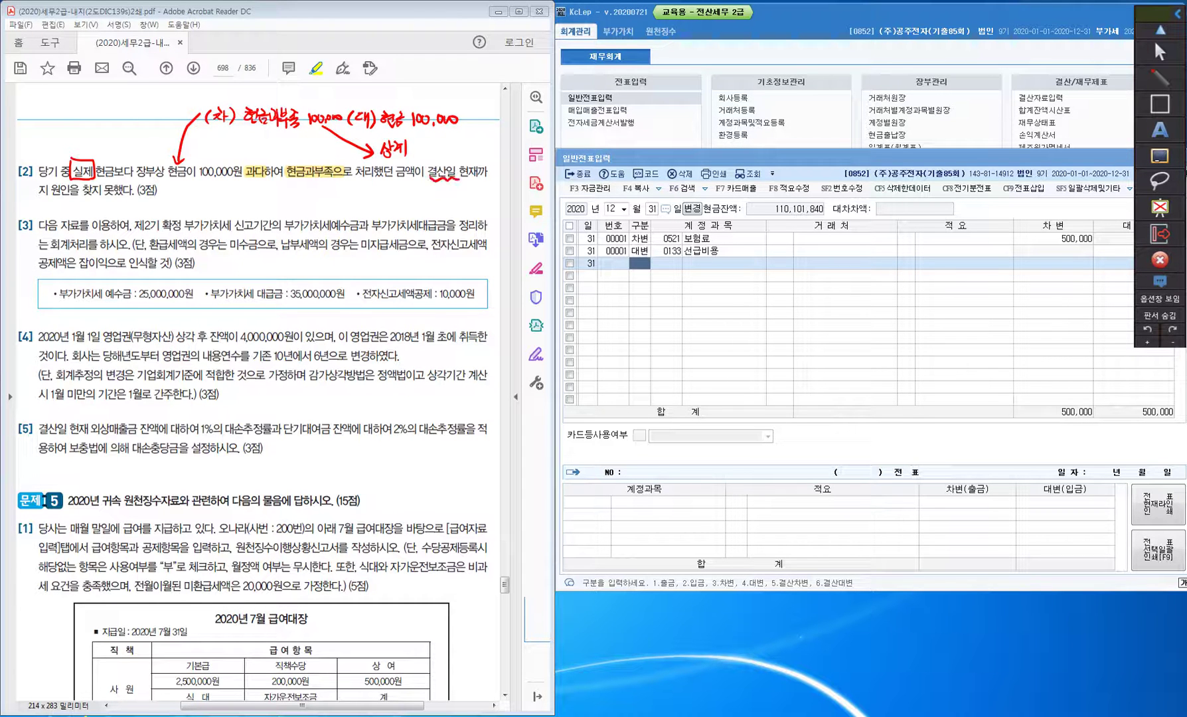
{"action": "left_click_drag", "start_coordinate": [54, 195], "coordinate": [124, 196]}
Write the closing debit (차) 잡손실 beneath the handwritten 현금과부족 entry.
{"action": "left_click_drag", "start_coordinate": [212, 138], "coordinate": [211, 156]}
{"action": "left_click_drag", "start_coordinate": [215, 138], "coordinate": [211, 154]}
{"action": "left_click_drag", "start_coordinate": [216, 148], "coordinate": [221, 159]}
{"action": "left_click_drag", "start_coordinate": [222, 149], "coordinate": [226, 149]}
{"action": "left_click_drag", "start_coordinate": [226, 138], "coordinate": [227, 158]}
{"action": "left_click_drag", "start_coordinate": [241, 141], "coordinate": [253, 160]}
{"action": "mouse_move", "coordinate": [246, 151]}
{"action": "left_mouse_down"}
{"action": "mouse_move", "coordinate": [253, 161]}
{"action": "mouse_move", "coordinate": [266, 149]}
{"action": "left_mouse_up"}
{"action": "left_click_drag", "start_coordinate": [258, 151], "coordinate": [264, 152]}
{"action": "left_click_drag", "start_coordinate": [275, 136], "coordinate": [275, 155]}
{"action": "left_click_drag", "start_coordinate": [268, 151], "coordinate": [275, 160]}
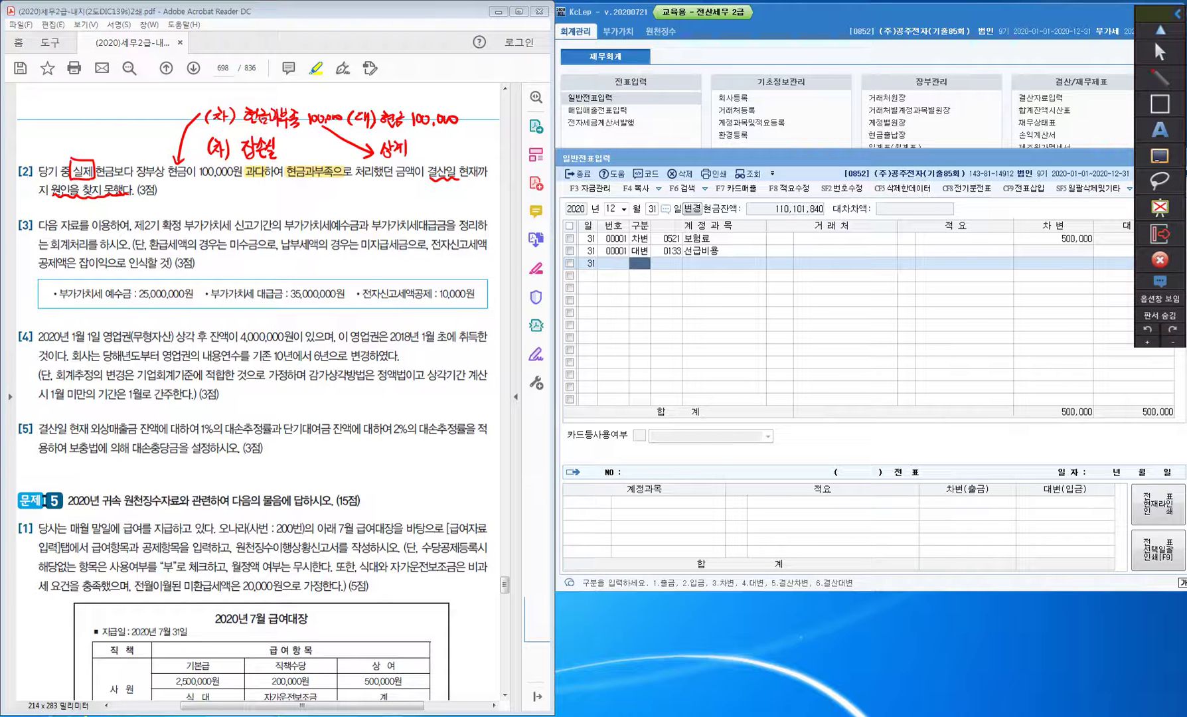
Leave pen mode and enter the December 31 debit line for 잡손실 of 100,000 in 일반전표입력.
{"action": "left_click", "coordinate": [1156, 35]}
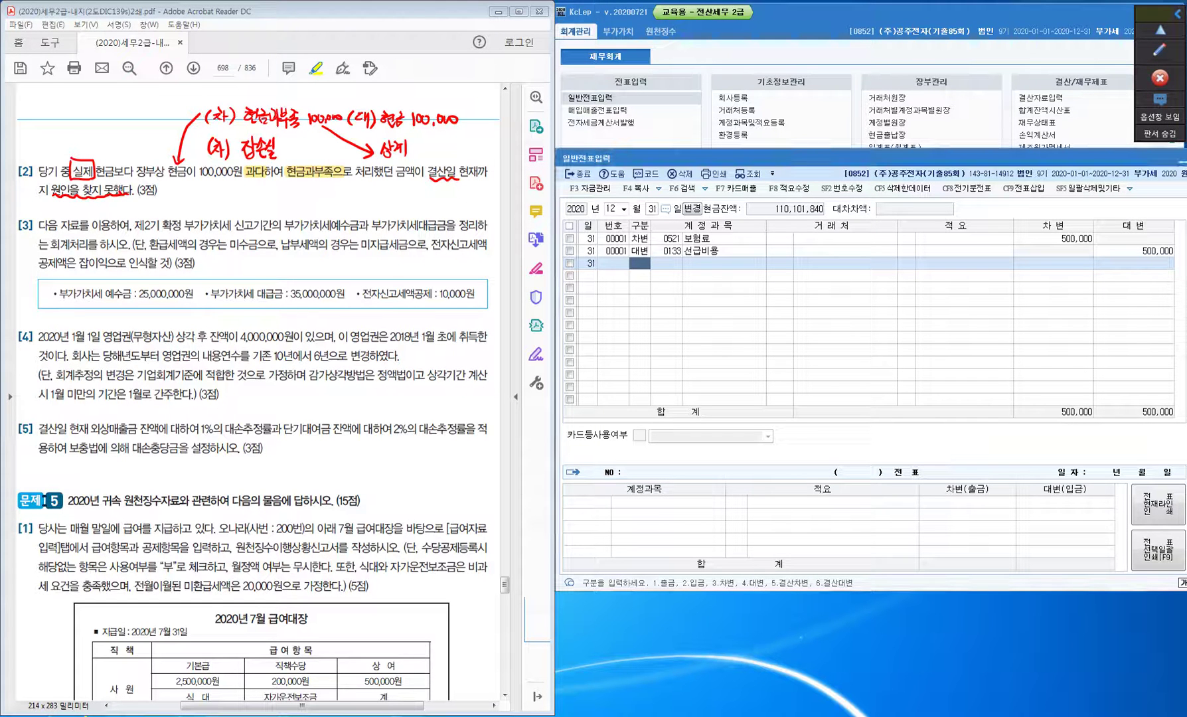
{"action": "type", "text": "3"}
{"action": "key", "text": "Return"}
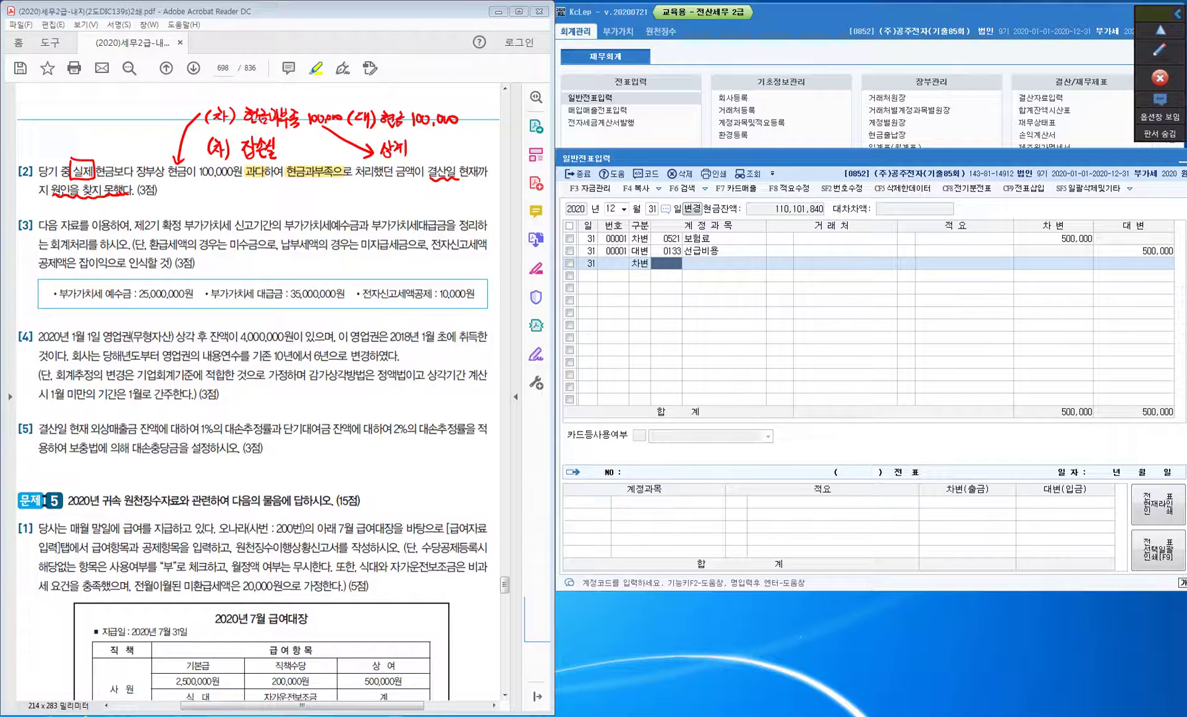
{"action": "type", "text": "잡손실"}
{"action": "key", "text": "Return"}
{"action": "key", "text": "Return"}
{"action": "key", "text": "Return"}
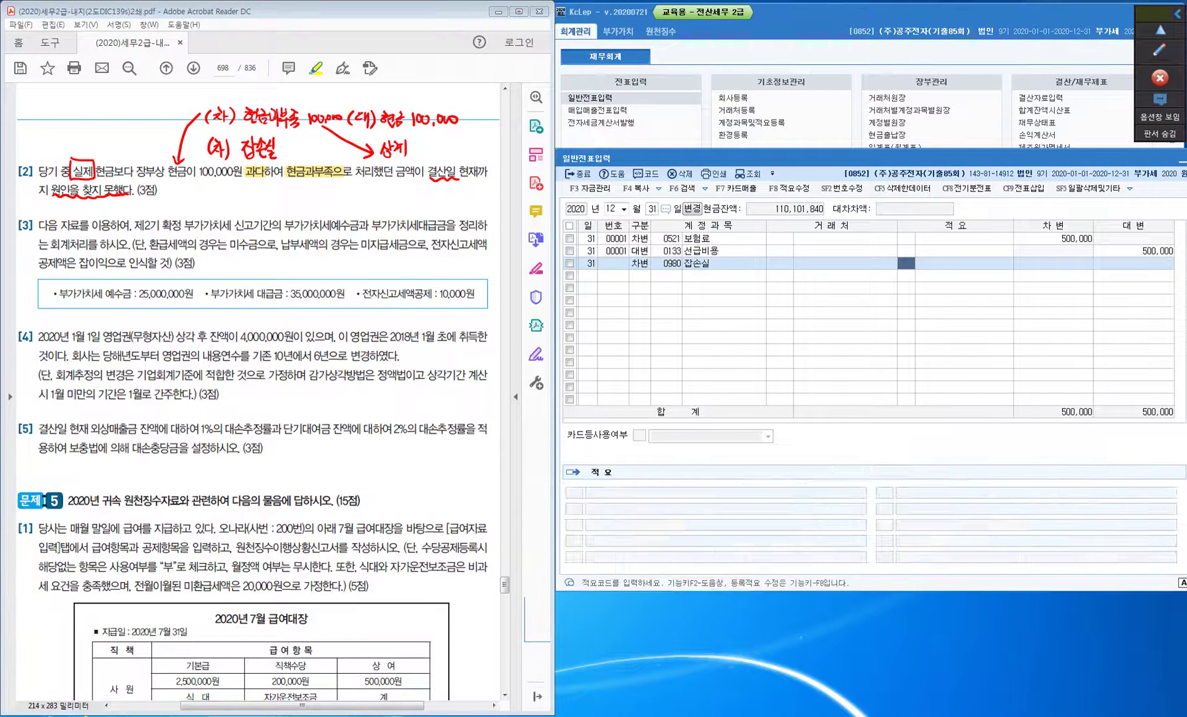
{"action": "type", "text": "1000000"}
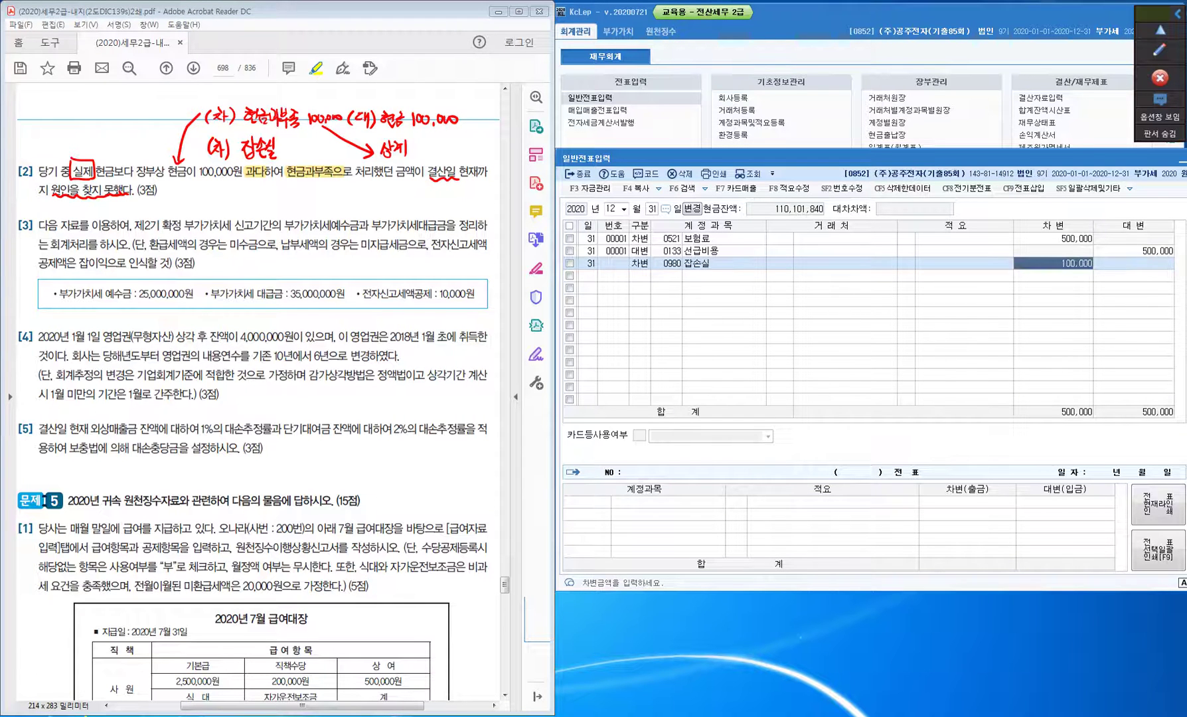
{"action": "key", "text": "Return"}
Add the matching credit line for 현금과부족 of 100,000 to the same voucher.
{"action": "type", "text": "4"}
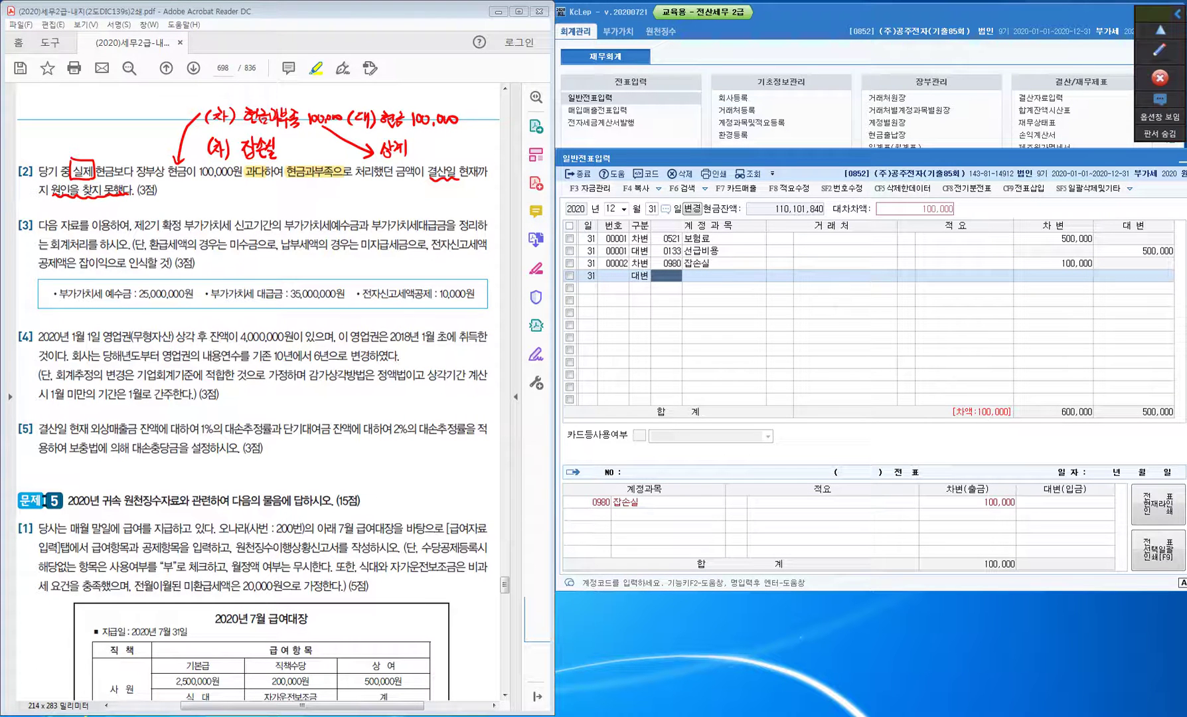
{"action": "type", "text": "현금과"}
{"action": "key", "text": "Return"}
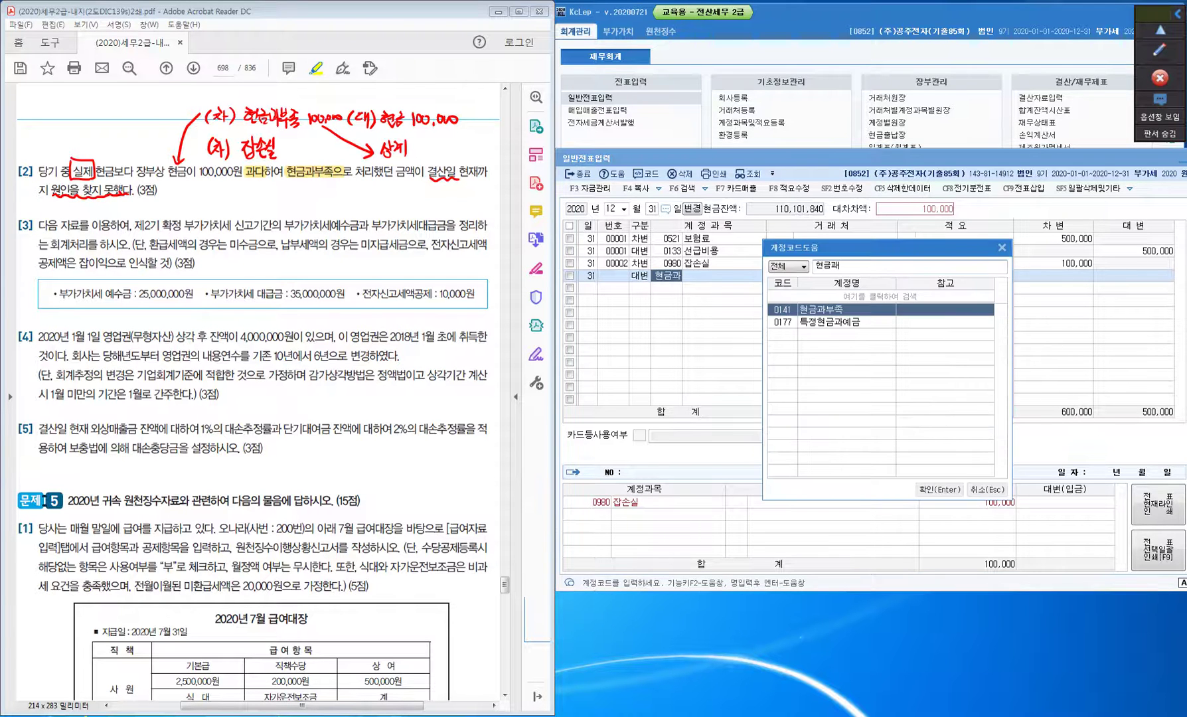
{"action": "key", "text": "Return"}
{"action": "key", "text": "Return"}
{"action": "key", "text": "Return"}
{"action": "key", "text": "Return"}
{"action": "key", "text": "Return"}
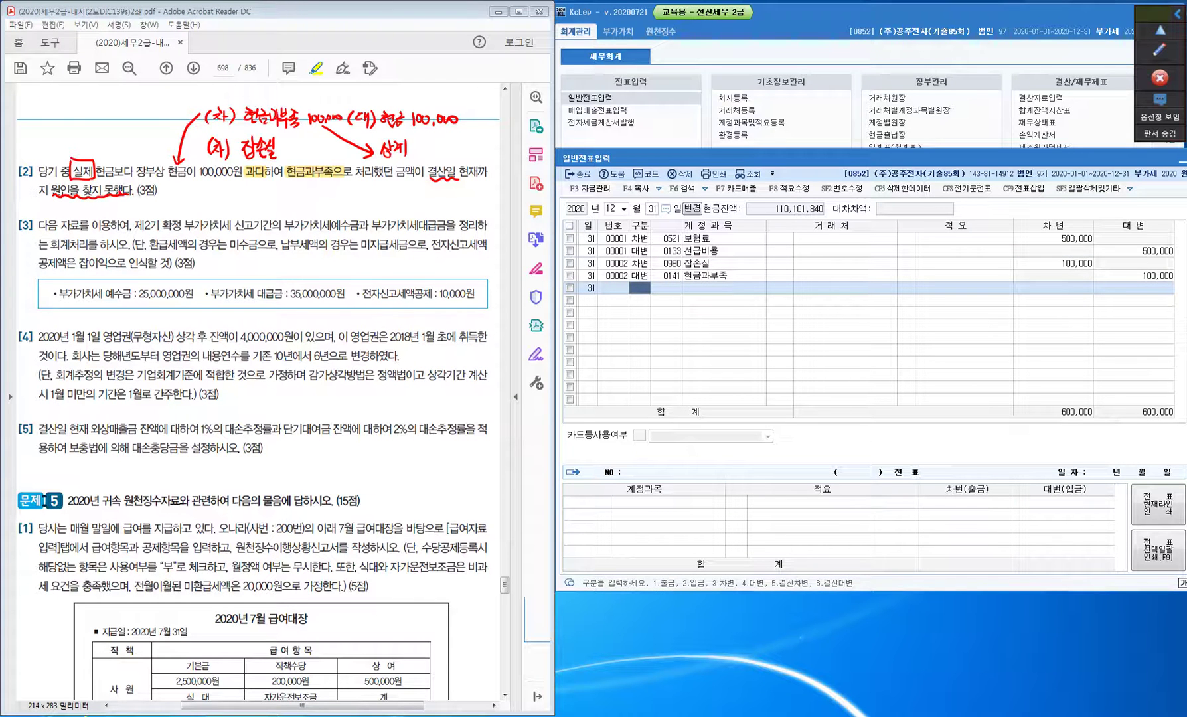
Refresh the 합계잔액시산표, check the 현금과부족 balance, and return to 일반전표입력.
{"action": "key", "text": "alt+Tab"}
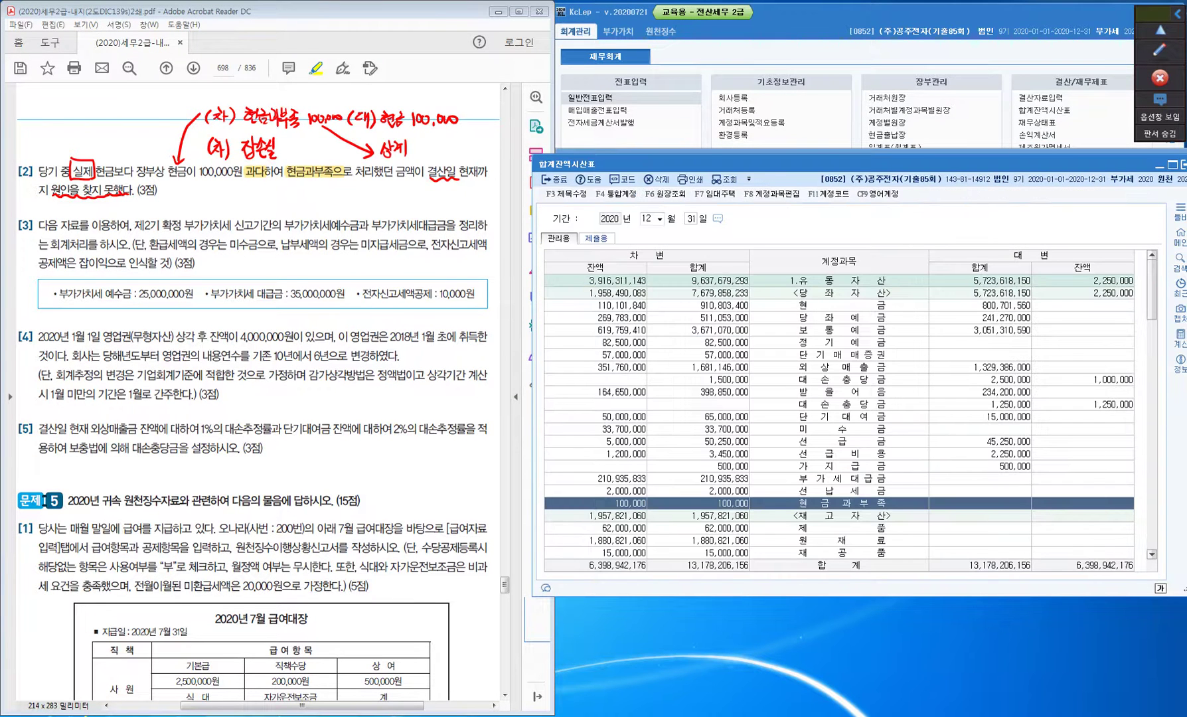
{"action": "key", "text": "ctrl"}
{"action": "key", "text": "ctrl"}
{"action": "left_click", "coordinate": [725, 180]}
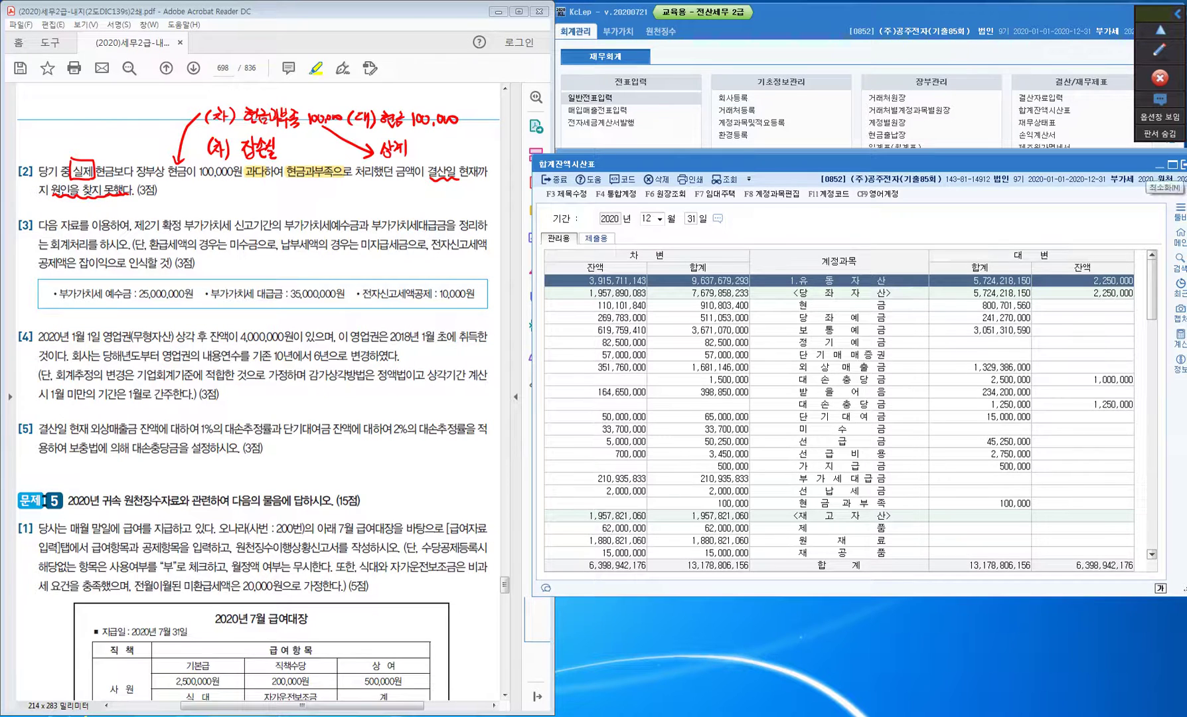
{"action": "key", "text": "Escape"}
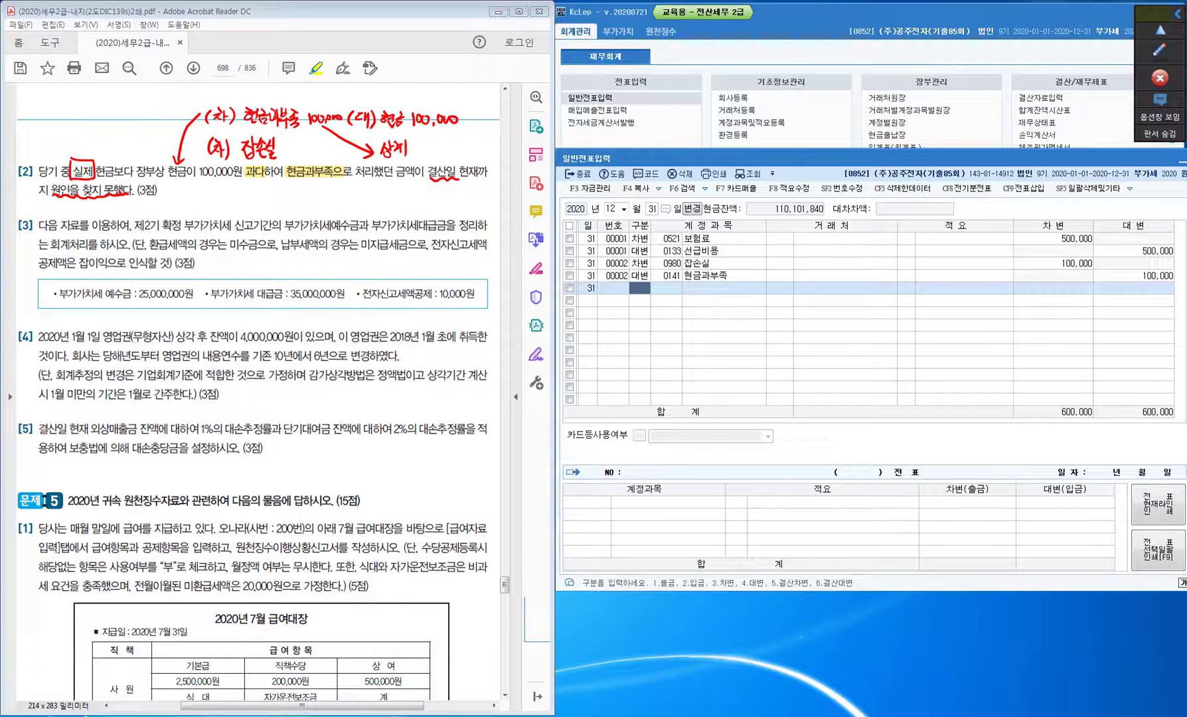
Highlight 부가가치세예수금, 부가가치세대급금, 미수금, 미지급세금 and 잡이익 in question [3].
{"action": "left_click_drag", "start_coordinate": [284, 226], "coordinate": [438, 226]}
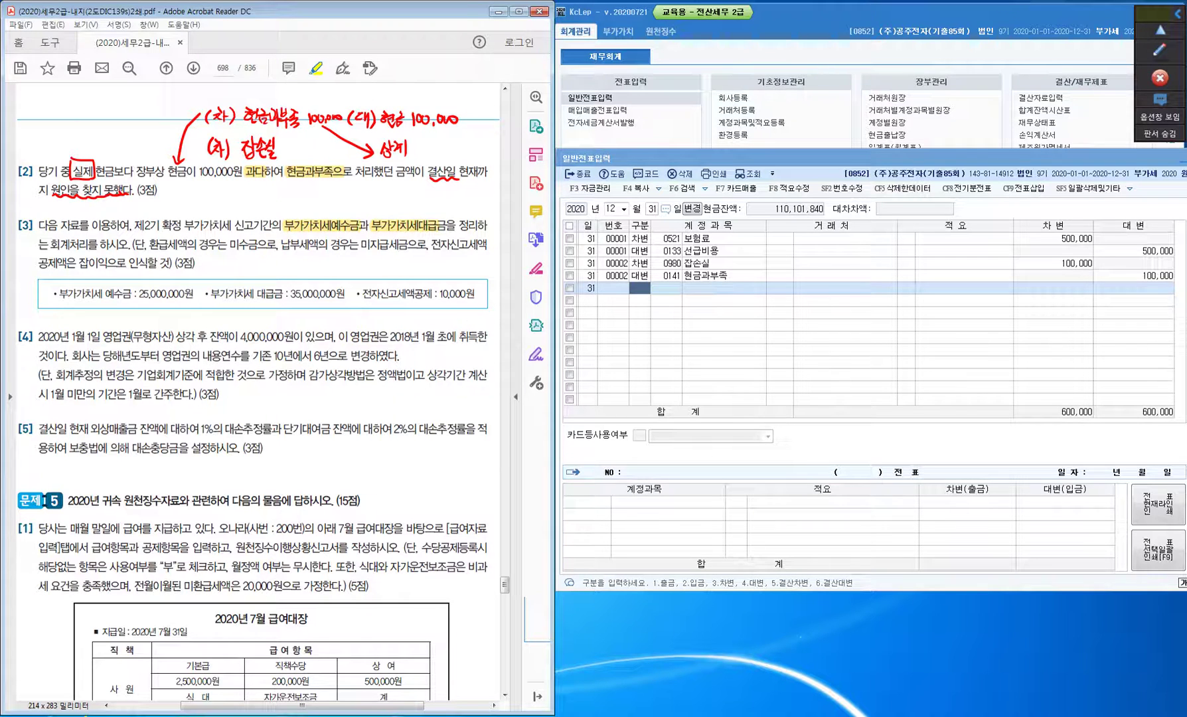
{"action": "left_click_drag", "start_coordinate": [228, 244], "coordinate": [258, 244]}
{"action": "left_click_drag", "start_coordinate": [360, 244], "coordinate": [409, 244]}
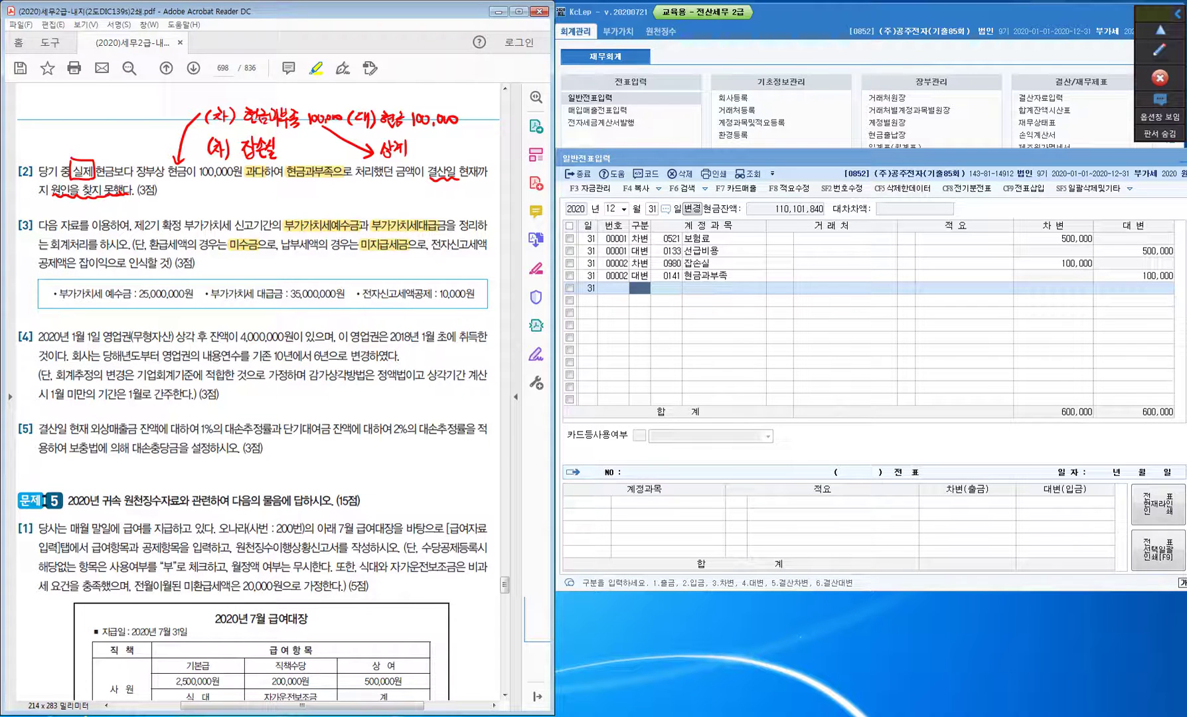
{"action": "mouse_move", "coordinate": [78, 263]}
{"action": "left_mouse_down"}
{"action": "mouse_move", "coordinate": [126, 263]}
{"action": "mouse_move", "coordinate": [100, 263]}
{"action": "mouse_move", "coordinate": [109, 263]}
{"action": "left_mouse_up"}
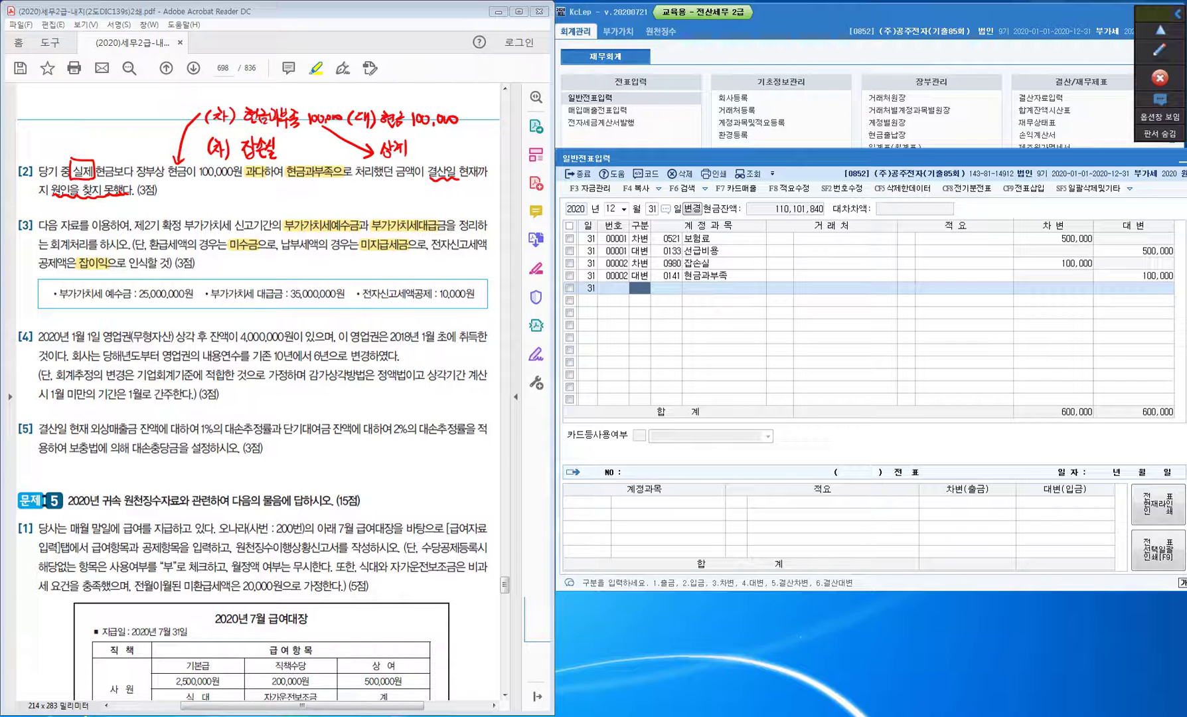
Enter a December 31 credit line for account 135 부가세대급금 of 35,000,000.
{"action": "type", "text": "4"}
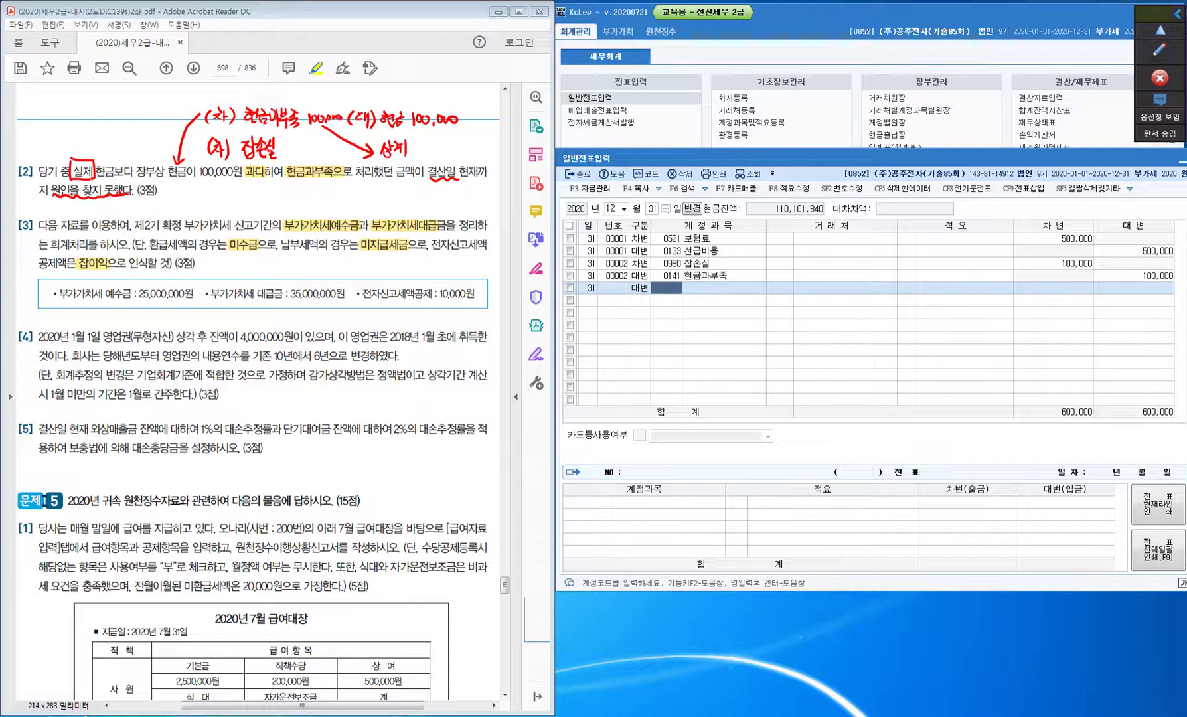
{"action": "type", "text": "135"}
{"action": "key", "text": "Return"}
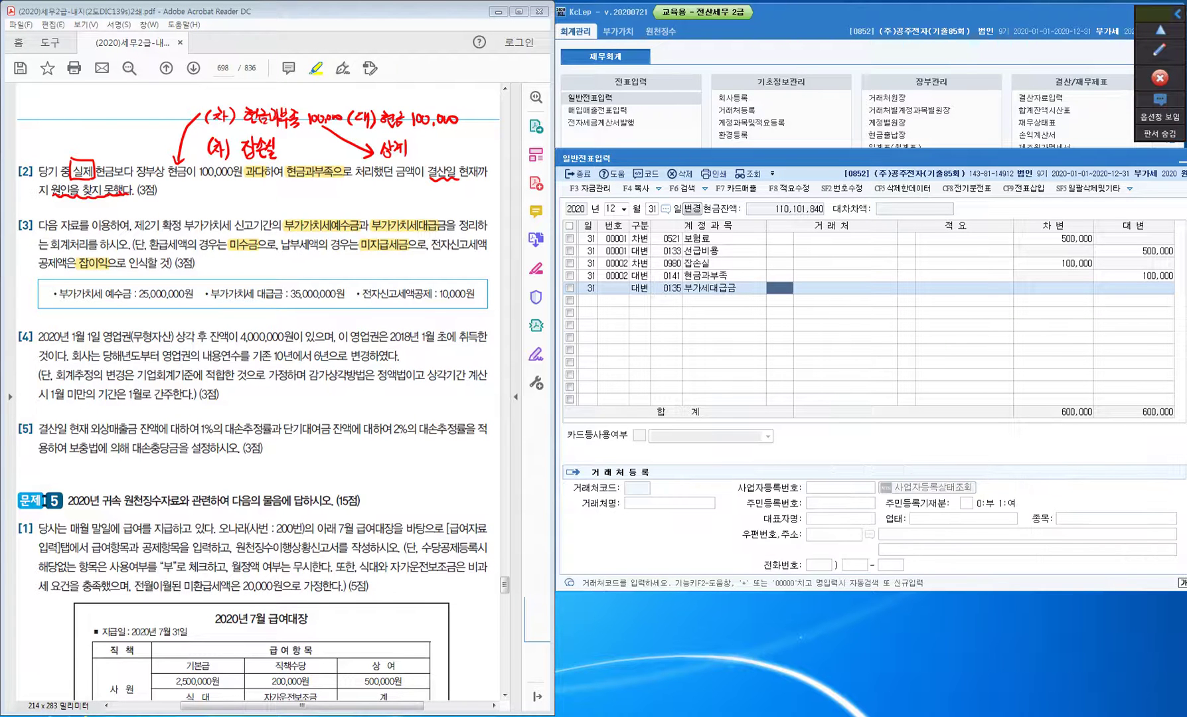
{"action": "key", "text": "Return"}
{"action": "key", "text": "Return"}
{"action": "key", "text": "Return"}
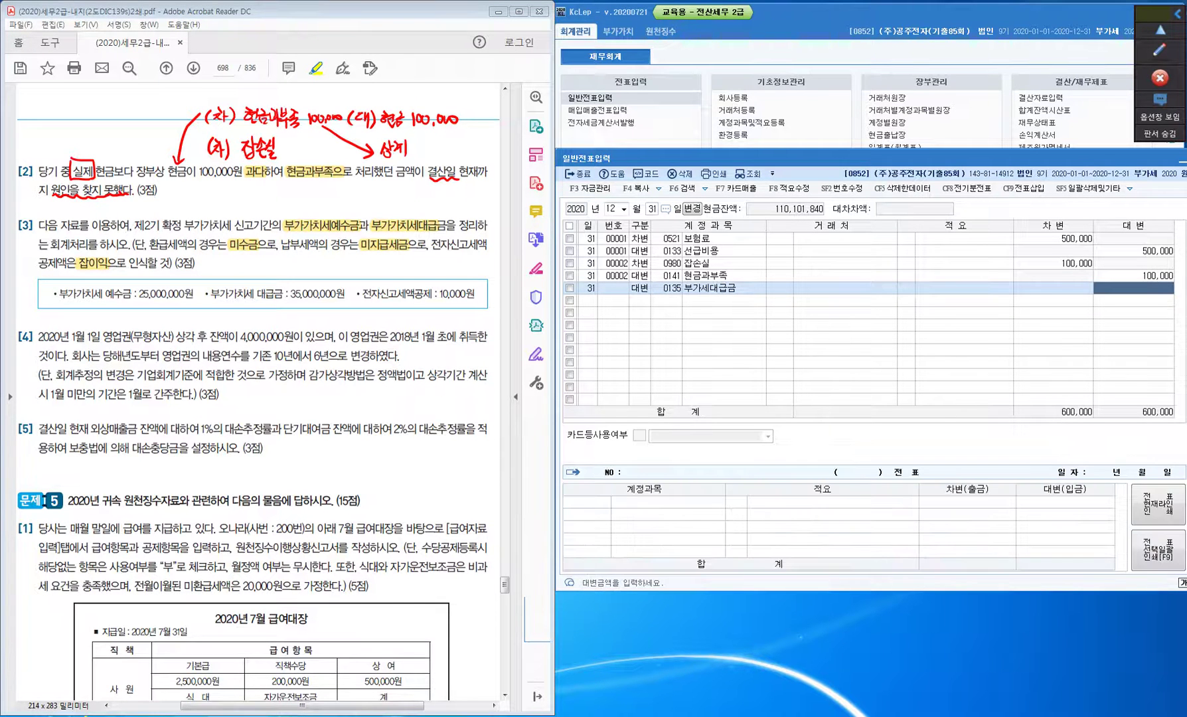
{"action": "type", "text": "35000000"}
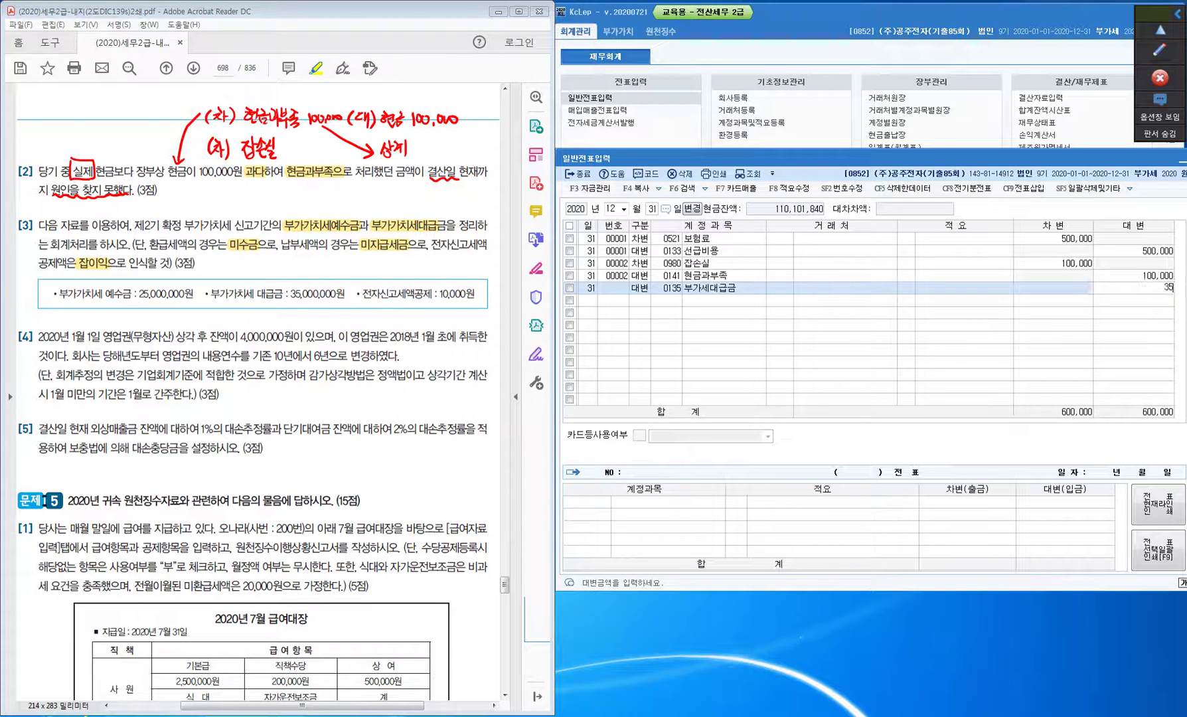
{"action": "key", "text": "Return"}
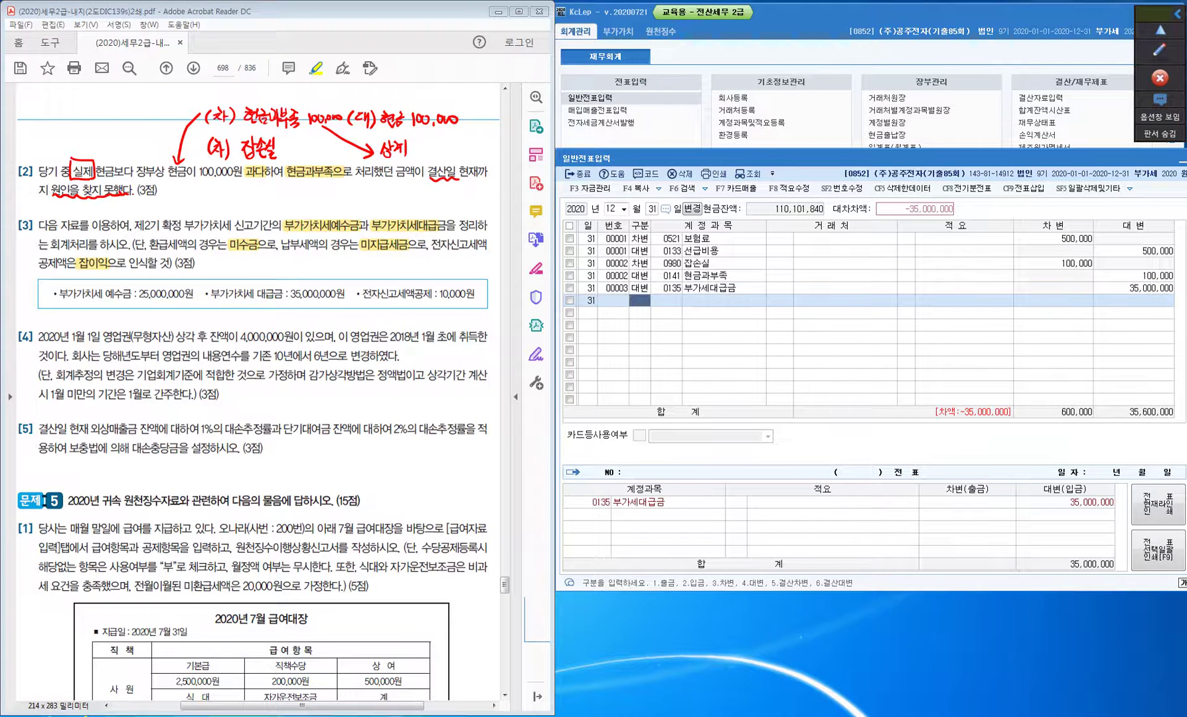
Add a credit line for account 930 잡이익 of 10,000 to the VAT voucher.
{"action": "key", "text": "4"}
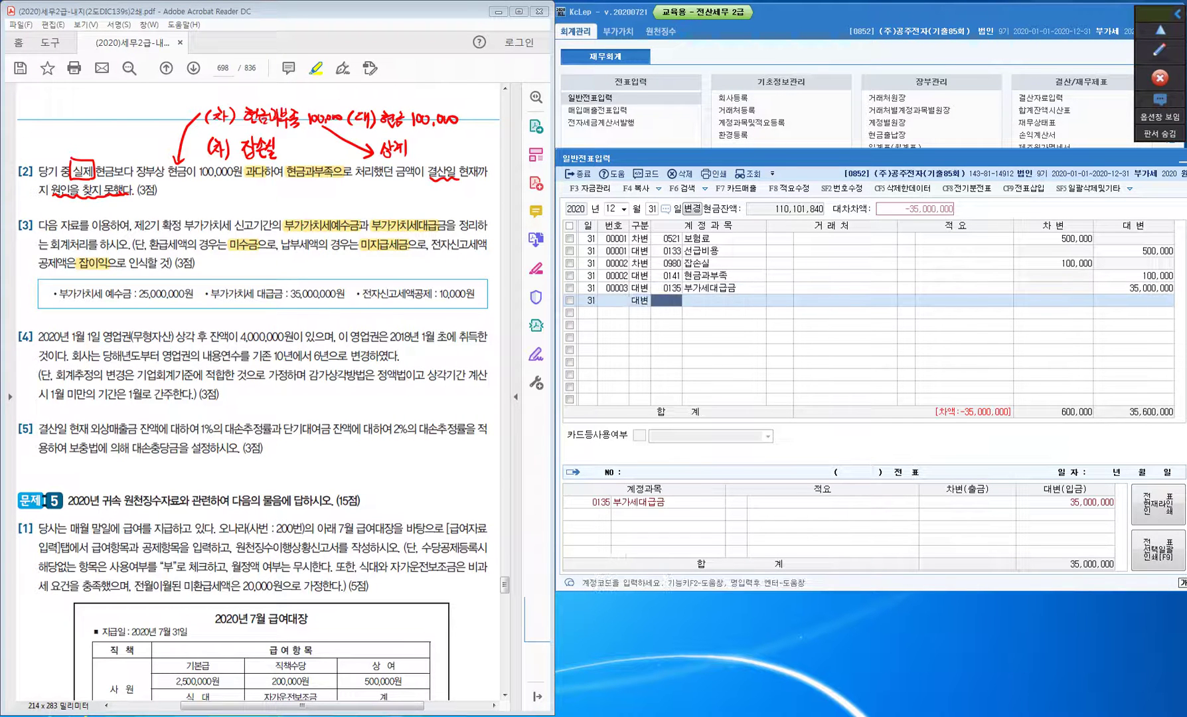
{"action": "type", "text": "930"}
{"action": "key", "text": "Return"}
{"action": "key", "text": "Return"}
{"action": "key", "text": "Return"}
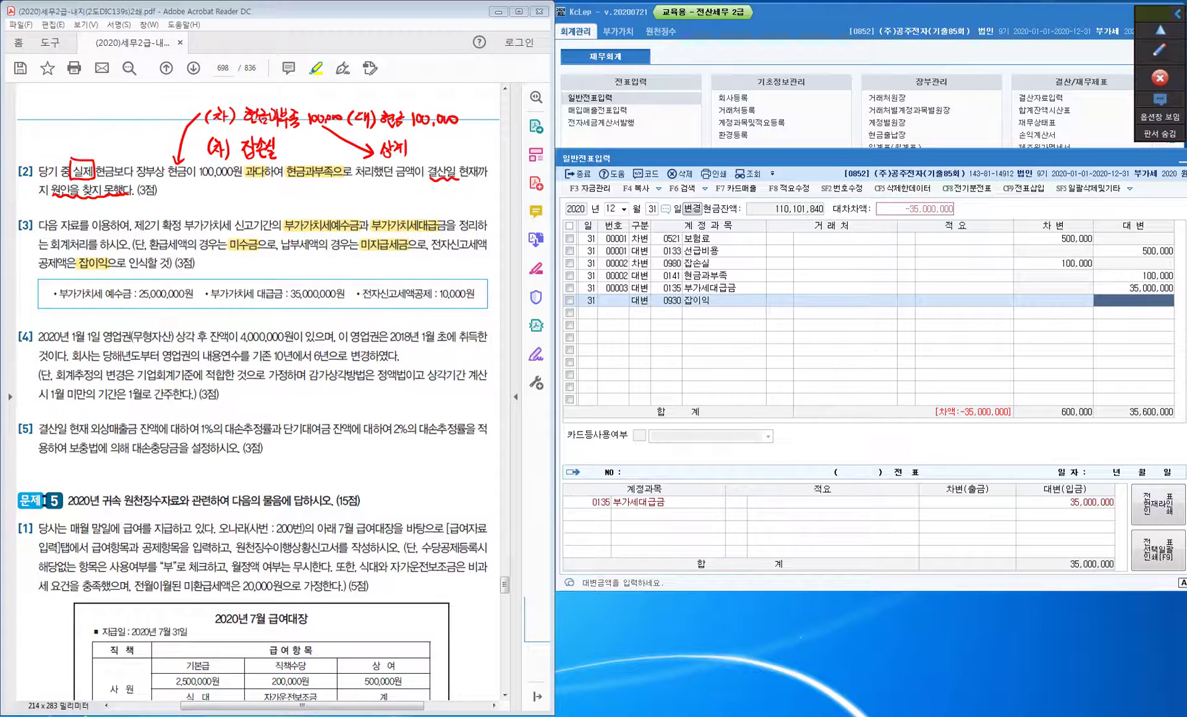
{"action": "type", "text": "100000"}
{"action": "key", "text": "Return"}
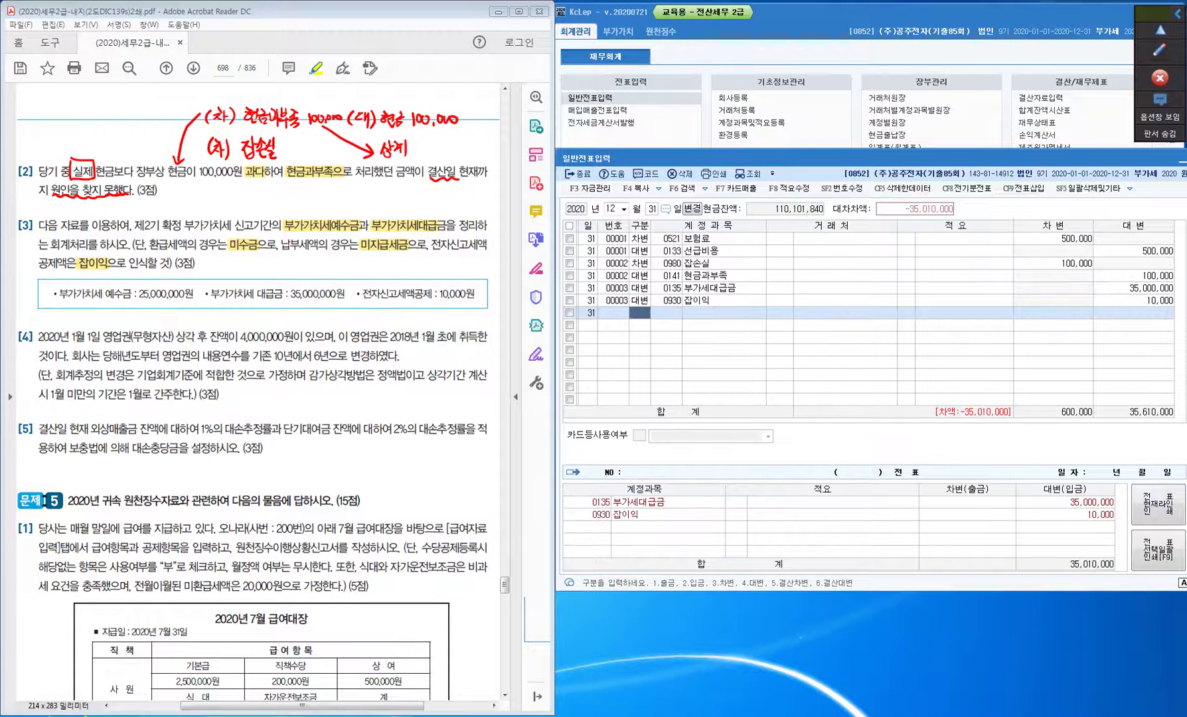
Add a debit line for account 255 부가세예수금 and set its amount to 25,000,000.
{"action": "type", "text": "3"}
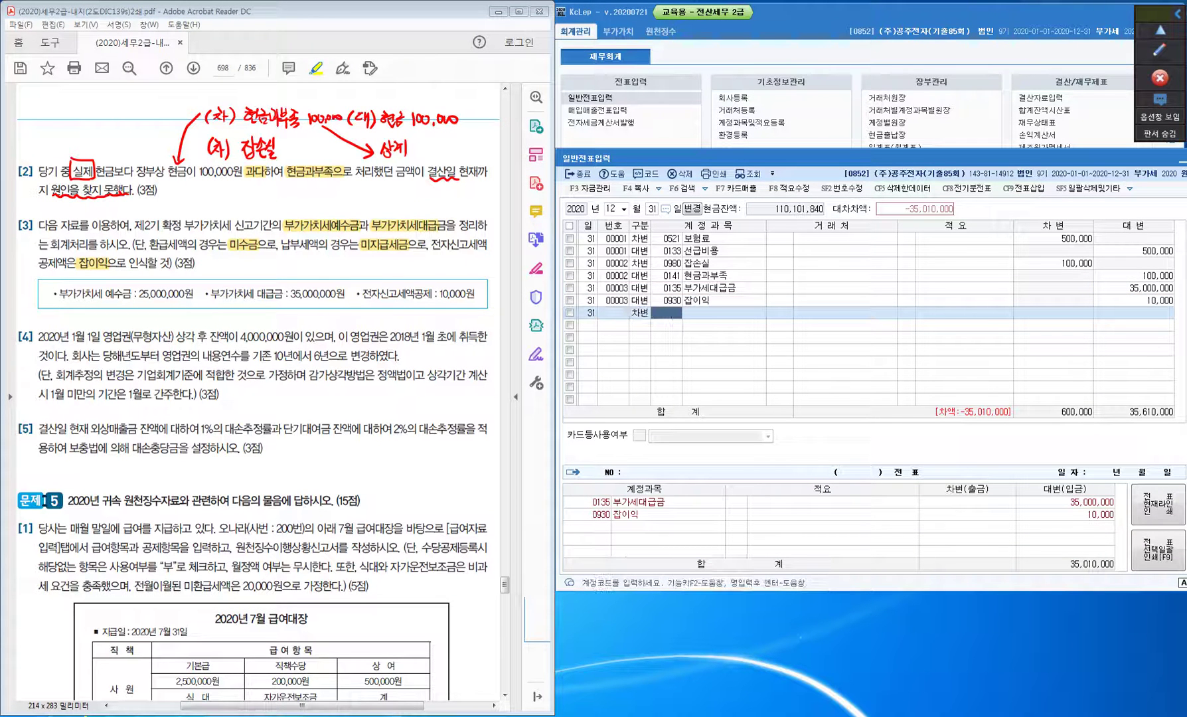
{"action": "type", "text": "255"}
{"action": "key", "text": "Return"}
{"action": "key", "text": "Return"}
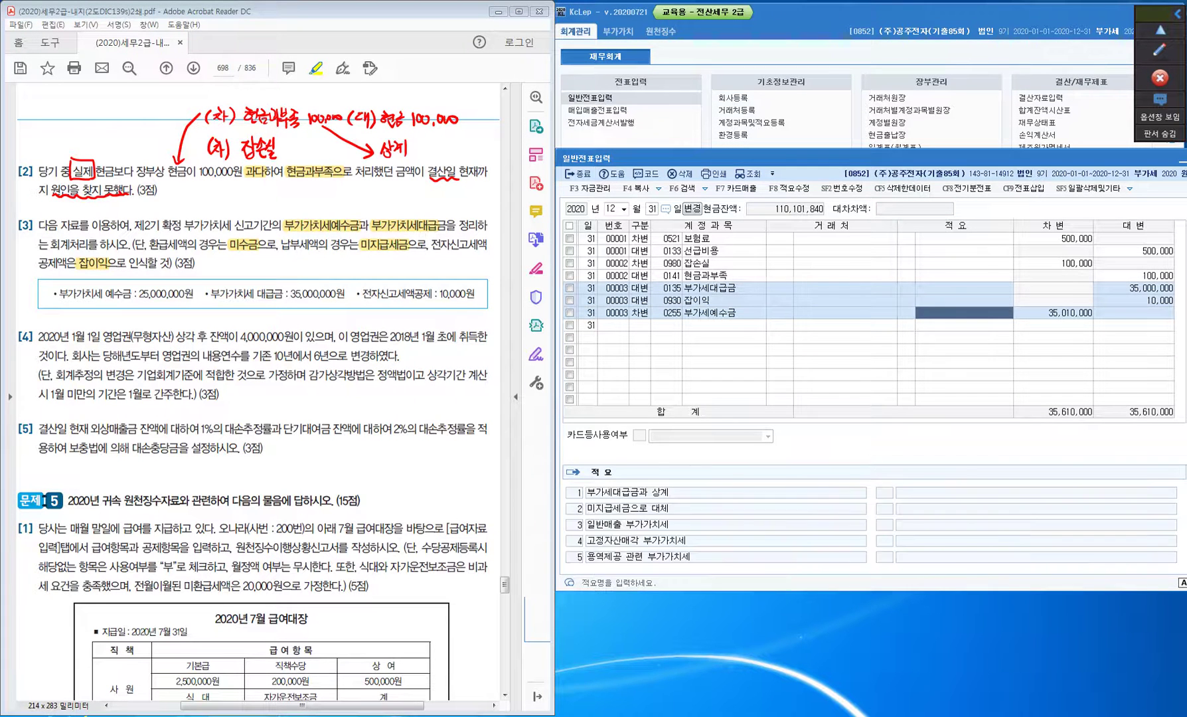
{"action": "key", "text": "Return"}
{"action": "type", "text": "25000000"}
{"action": "key", "text": "Return"}
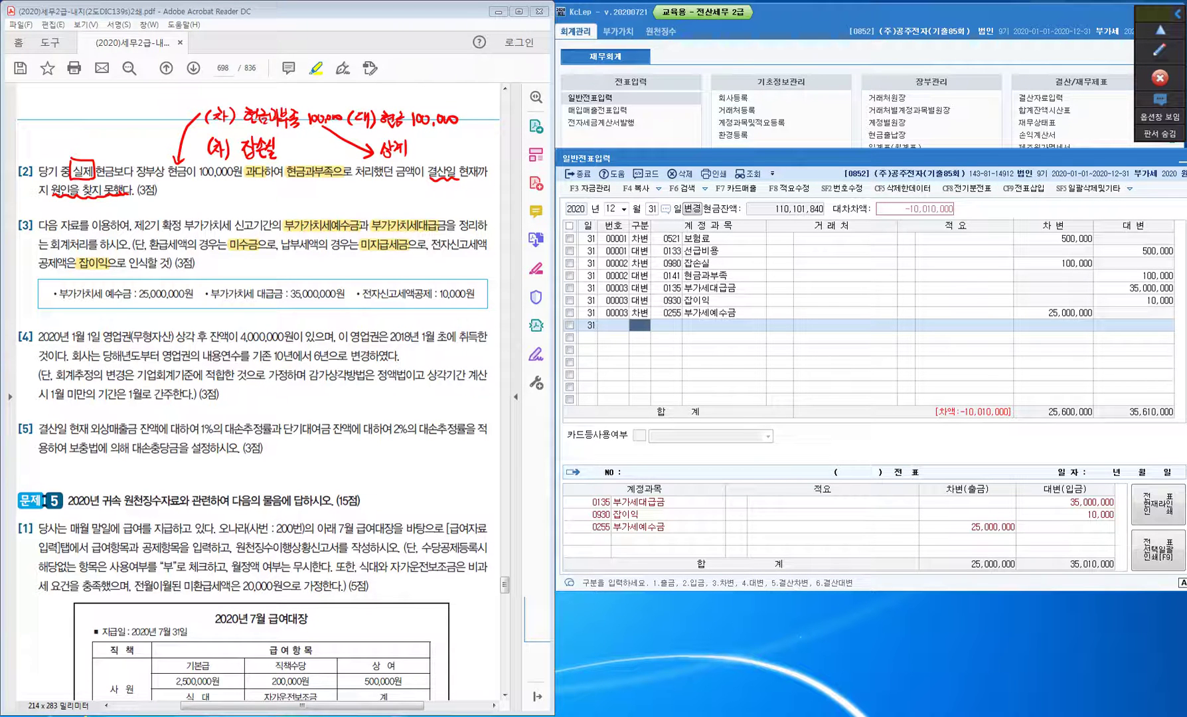
Balance the VAT voucher with a debit line for account 120 미수금 of 10,010,000.
{"action": "type", "text": "3"}
{"action": "key", "text": "Return"}
{"action": "type", "text": "120"}
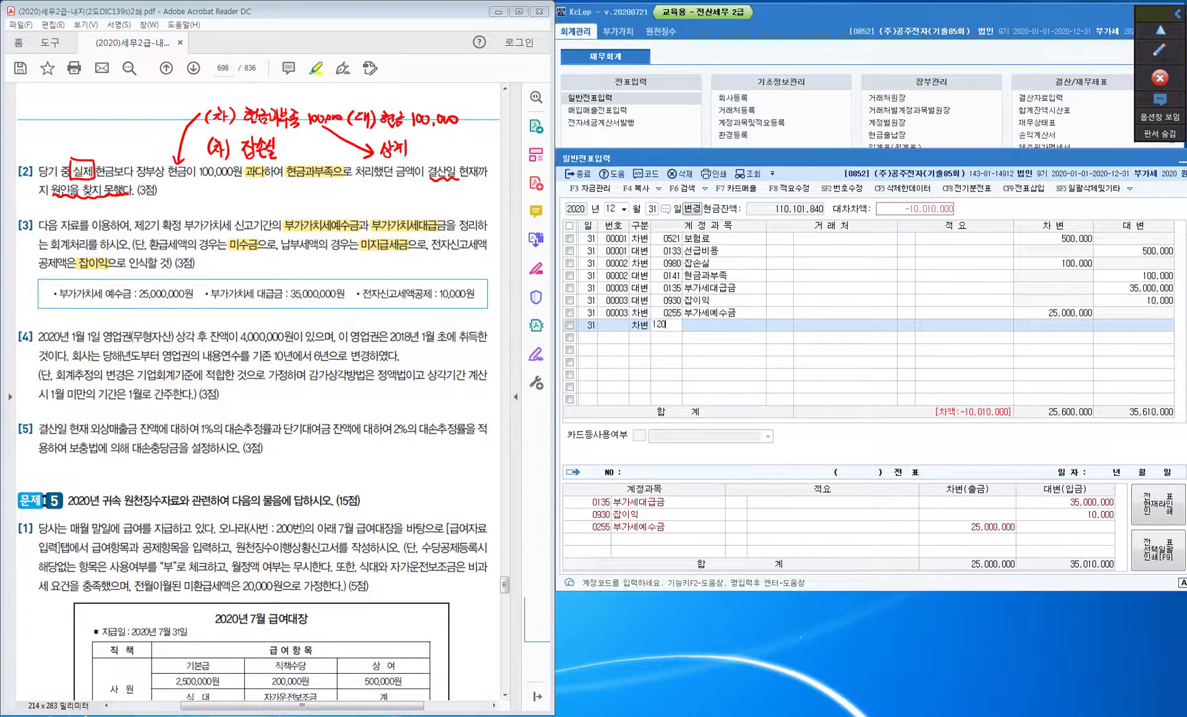
{"action": "key", "text": "Return"}
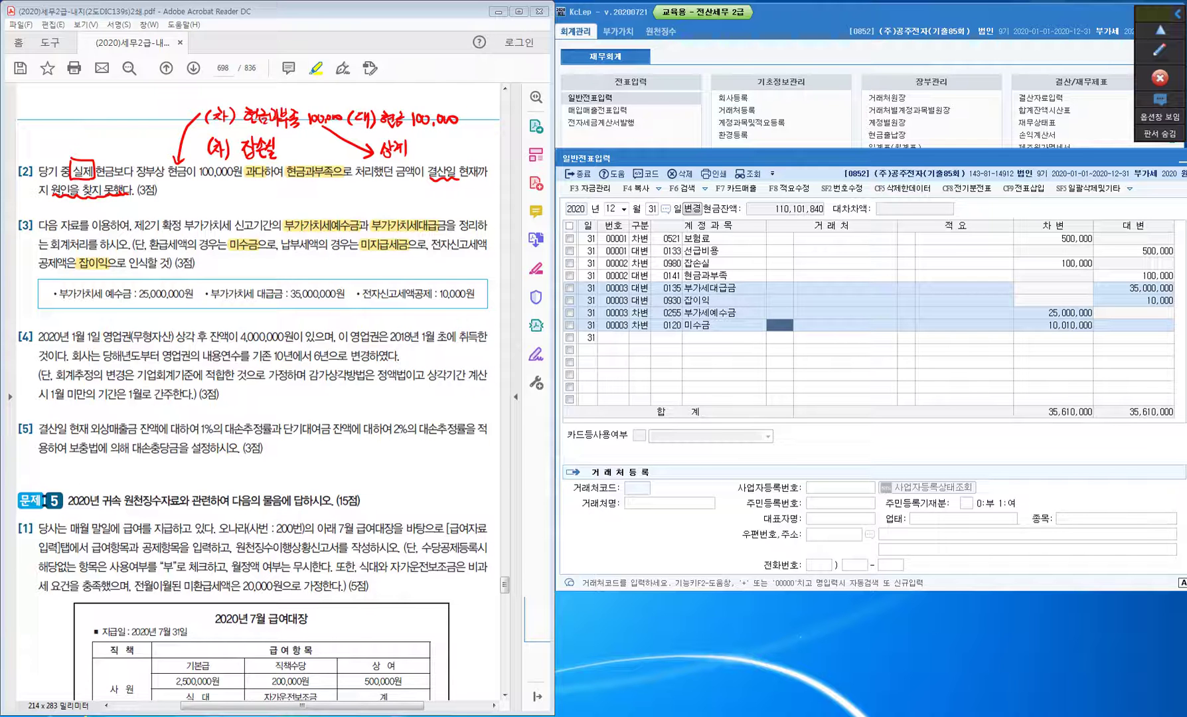
{"action": "key", "text": "Return"}
{"action": "key", "text": "Return"}
{"action": "key", "text": "Return"}
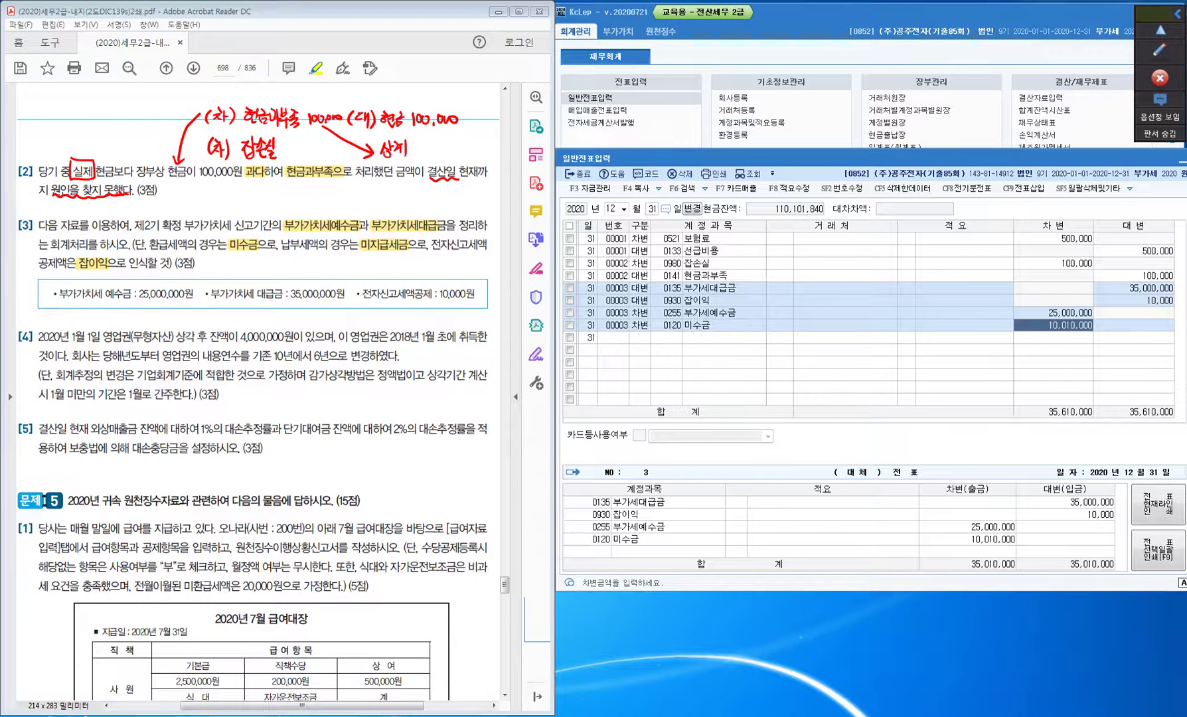
{"action": "key", "text": "Return"}
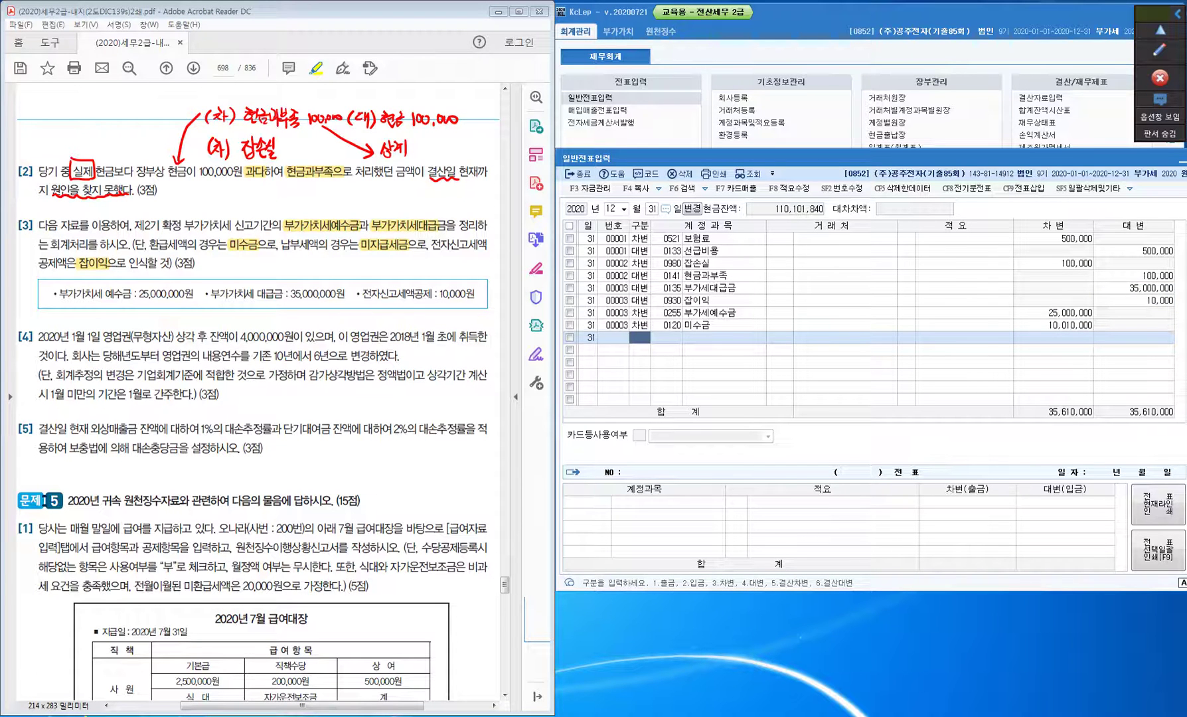
Activate the annotation pen and clear all handwritten marks from the exam page.
{"action": "left_click", "coordinate": [1160, 51]}
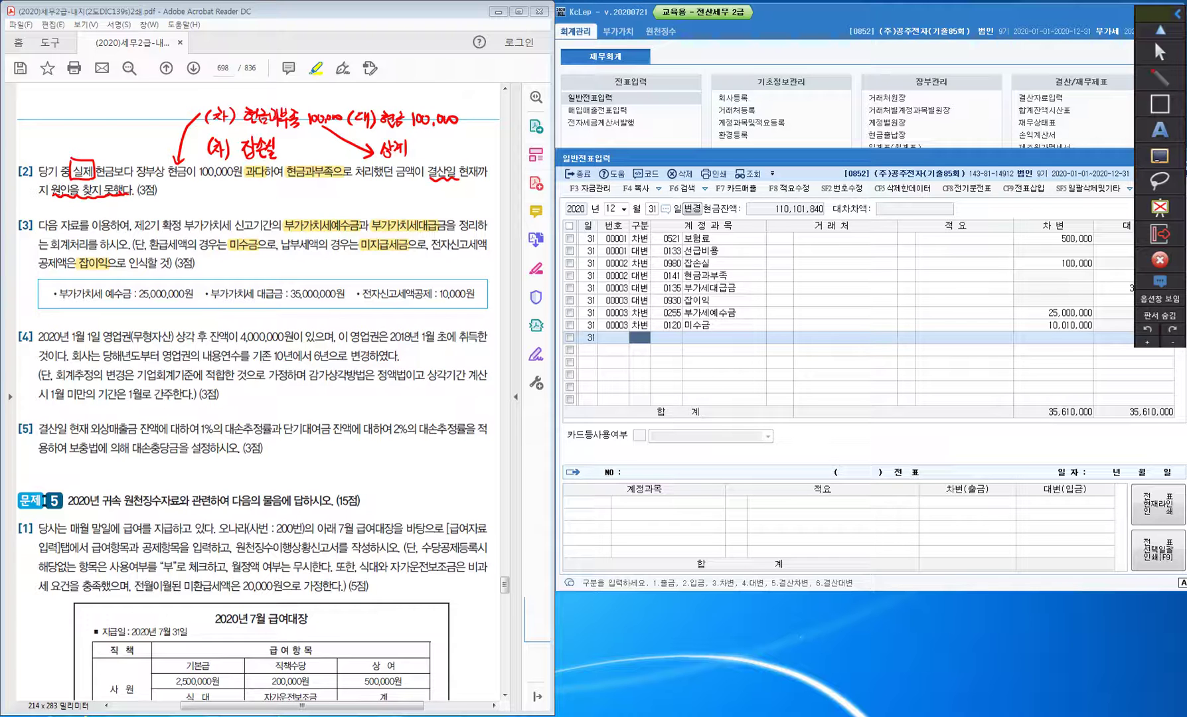
{"action": "left_click_drag", "start_coordinate": [335, 330], "coordinate": [332, 350]}
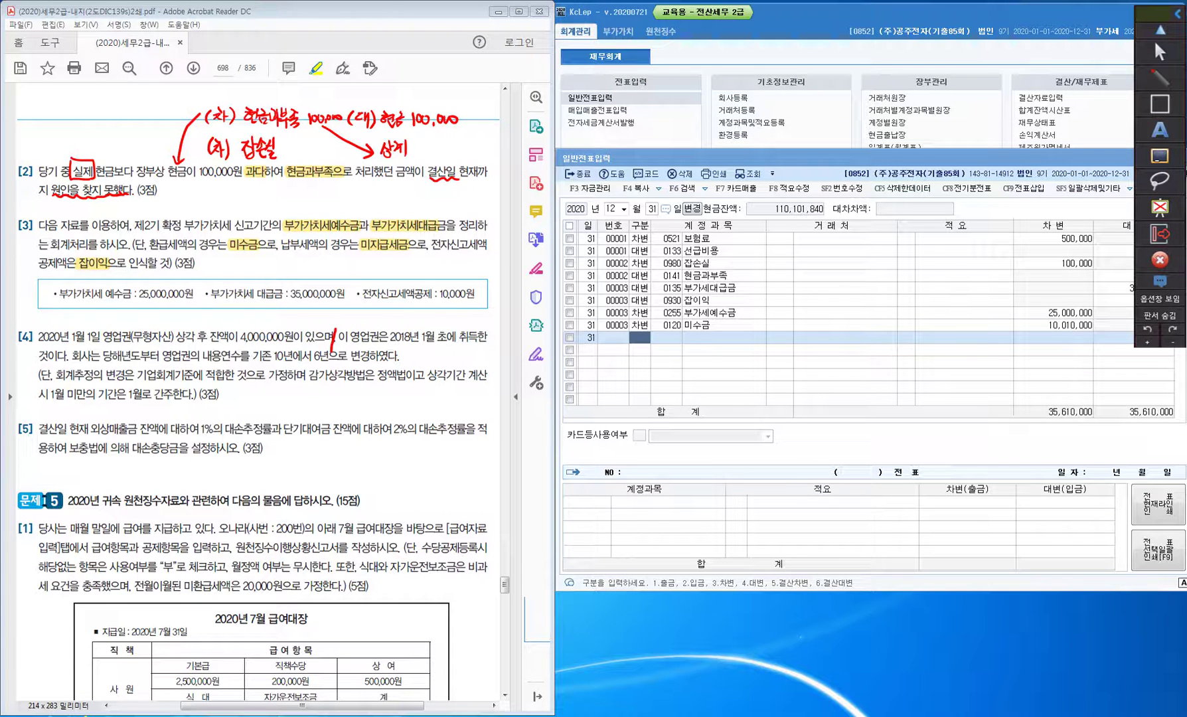
{"action": "key", "text": "Escape"}
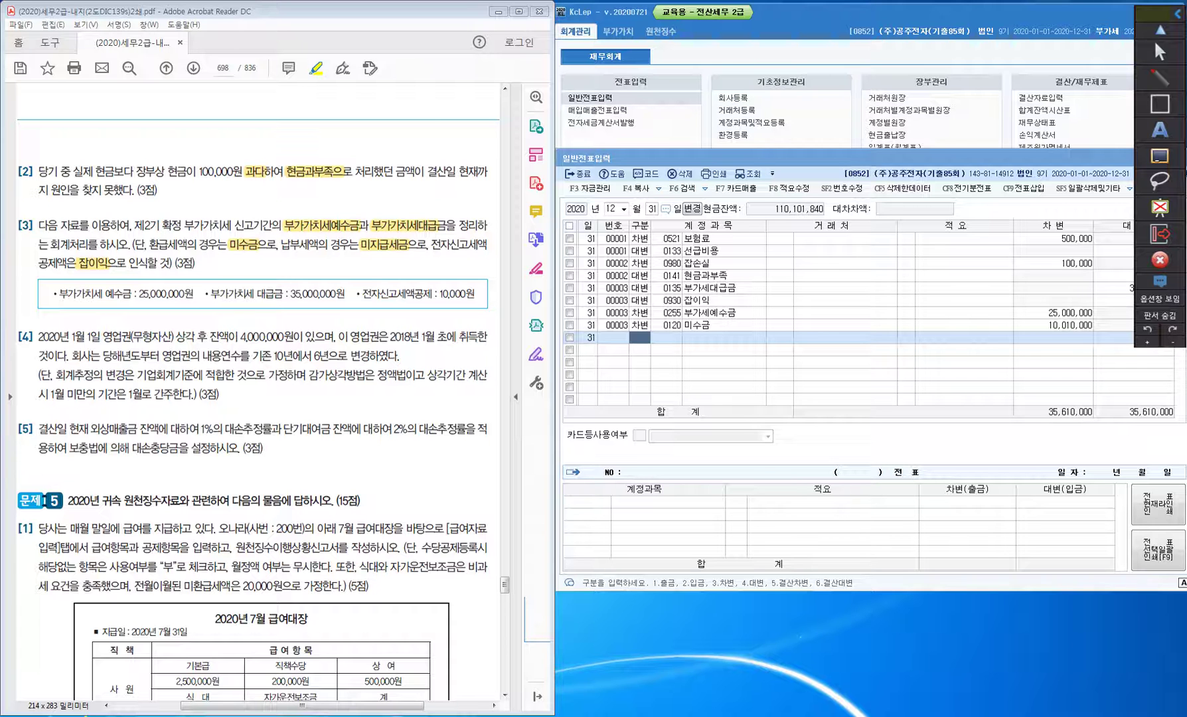
Draw arrows to 2018년 and 2020년 in question [4] and write 2019.12.31 above the 2020 date.
{"action": "left_click_drag", "start_coordinate": [373, 324], "coordinate": [409, 325]}
{"action": "left_click_drag", "start_coordinate": [62, 314], "coordinate": [50, 322]}
{"action": "left_click_drag", "start_coordinate": [77, 313], "coordinate": [83, 324]}
{"action": "mouse_move", "coordinate": [89, 312]}
{"action": "left_mouse_down"}
{"action": "mouse_move", "coordinate": [91, 323]}
{"action": "mouse_move", "coordinate": [122, 324]}
{"action": "left_mouse_up"}
{"action": "left_click", "coordinate": [94, 322]}
{"action": "left_click", "coordinate": [113, 322]}
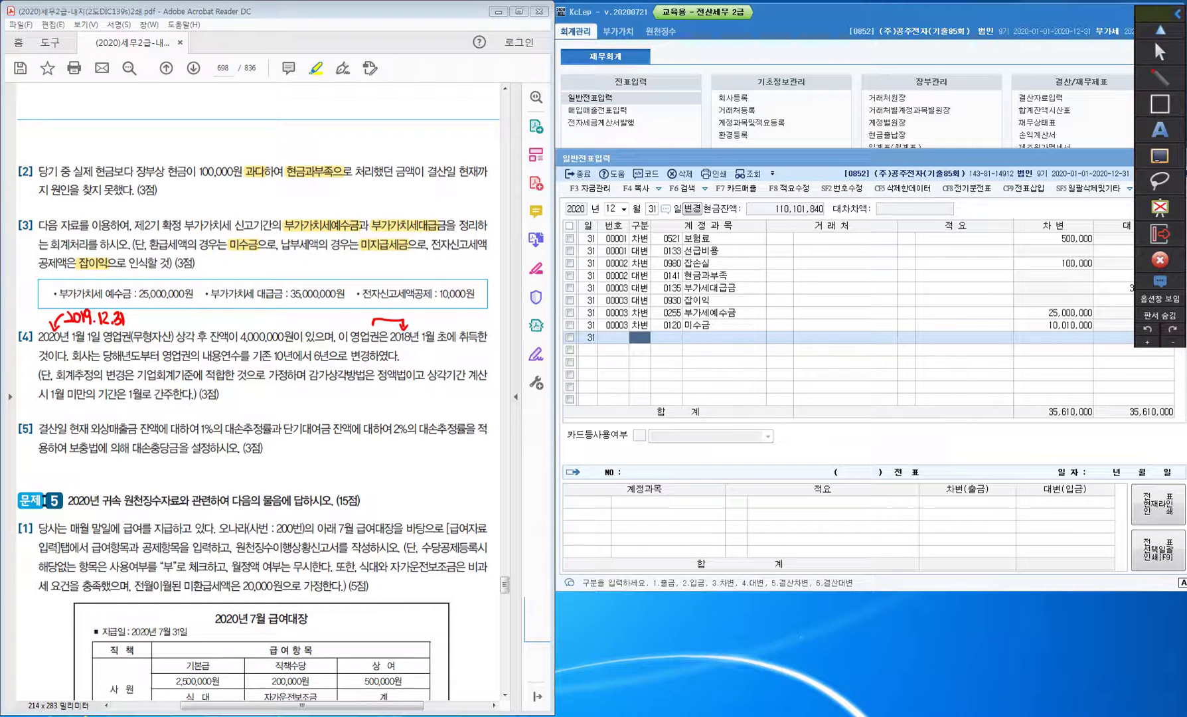
Complete the first note with 이월 and write 2018, 2019 above the 2018 acquisition date.
{"action": "left_click_drag", "start_coordinate": [135, 314], "coordinate": [157, 327]}
{"action": "left_click_drag", "start_coordinate": [411, 316], "coordinate": [432, 308]}
{"action": "mouse_move", "coordinate": [429, 307]}
{"action": "left_mouse_down"}
{"action": "mouse_move", "coordinate": [431, 318]}
{"action": "mouse_move", "coordinate": [439, 311]}
{"action": "left_mouse_up"}
{"action": "mouse_move", "coordinate": [433, 307]}
{"action": "left_mouse_down"}
{"action": "mouse_move", "coordinate": [435, 318]}
{"action": "mouse_move", "coordinate": [458, 319]}
{"action": "left_mouse_up"}
{"action": "left_click_drag", "start_coordinate": [459, 311], "coordinate": [474, 320]}
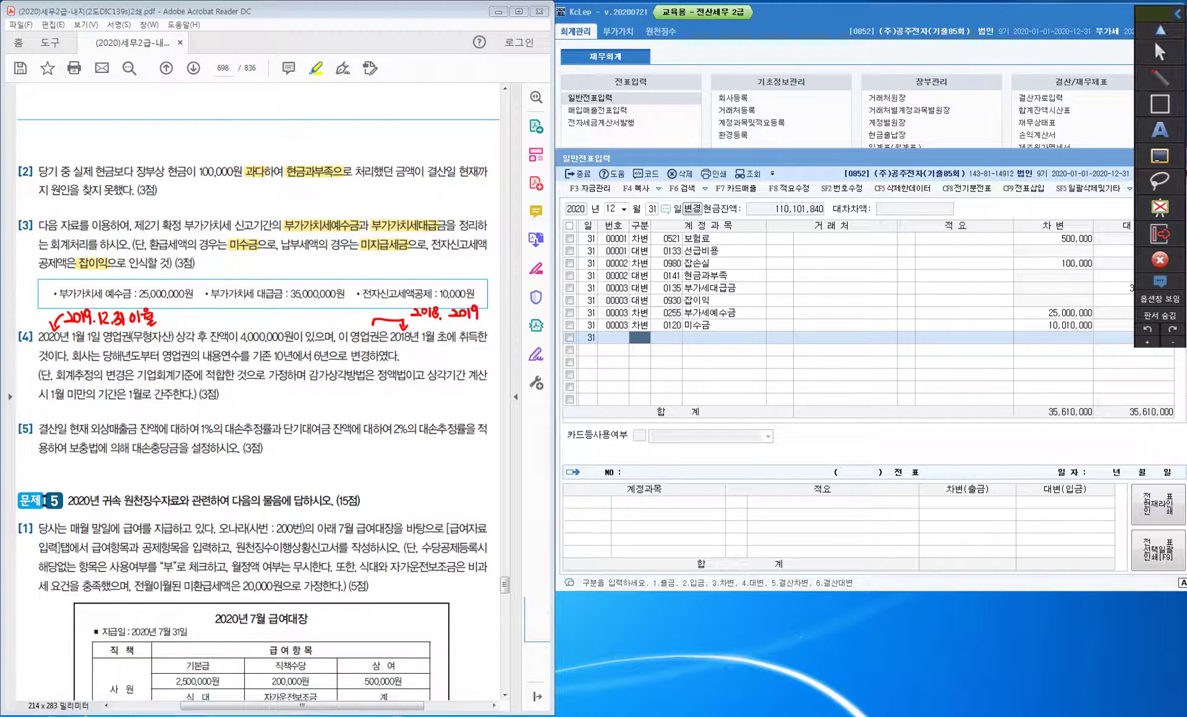
Add ⇒ 2년 after the handwritten 2018, 2019 and write 상각 above it.
{"action": "left_click_drag", "start_coordinate": [483, 316], "coordinate": [513, 318]}
{"action": "left_click_drag", "start_coordinate": [516, 304], "coordinate": [522, 316]}
{"action": "left_click_drag", "start_coordinate": [515, 312], "coordinate": [522, 322]}
{"action": "left_click_drag", "start_coordinate": [419, 285], "coordinate": [414, 300]}
{"action": "left_click_drag", "start_coordinate": [418, 292], "coordinate": [422, 302]}
{"action": "left_click_drag", "start_coordinate": [427, 287], "coordinate": [436, 297]}
{"action": "left_click_drag", "start_coordinate": [429, 293], "coordinate": [438, 300]}
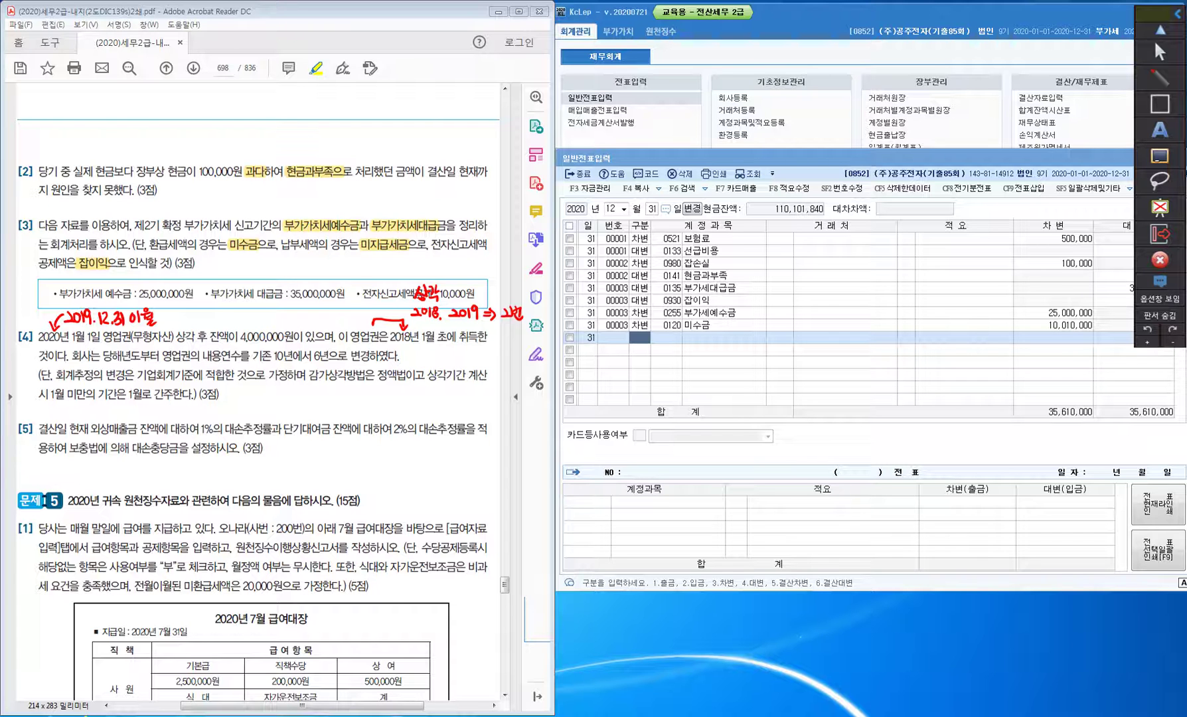
Underline 10년 in question [4], draw an arrow from it to 6년, and write 회계추정변경: beside the line.
{"action": "mouse_move", "coordinate": [271, 362]}
{"action": "left_mouse_down"}
{"action": "mouse_move", "coordinate": [294, 363]}
{"action": "mouse_move", "coordinate": [302, 340]}
{"action": "mouse_move", "coordinate": [323, 340]}
{"action": "mouse_move", "coordinate": [316, 352]}
{"action": "left_mouse_up"}
{"action": "mouse_move", "coordinate": [403, 348]}
{"action": "left_mouse_down"}
{"action": "mouse_move", "coordinate": [420, 366]}
{"action": "mouse_move", "coordinate": [441, 352]}
{"action": "left_mouse_up"}
{"action": "left_click_drag", "start_coordinate": [438, 353], "coordinate": [435, 359]}
{"action": "left_click_drag", "start_coordinate": [438, 355], "coordinate": [446, 355]}
{"action": "left_click_drag", "start_coordinate": [439, 357], "coordinate": [439, 362]}
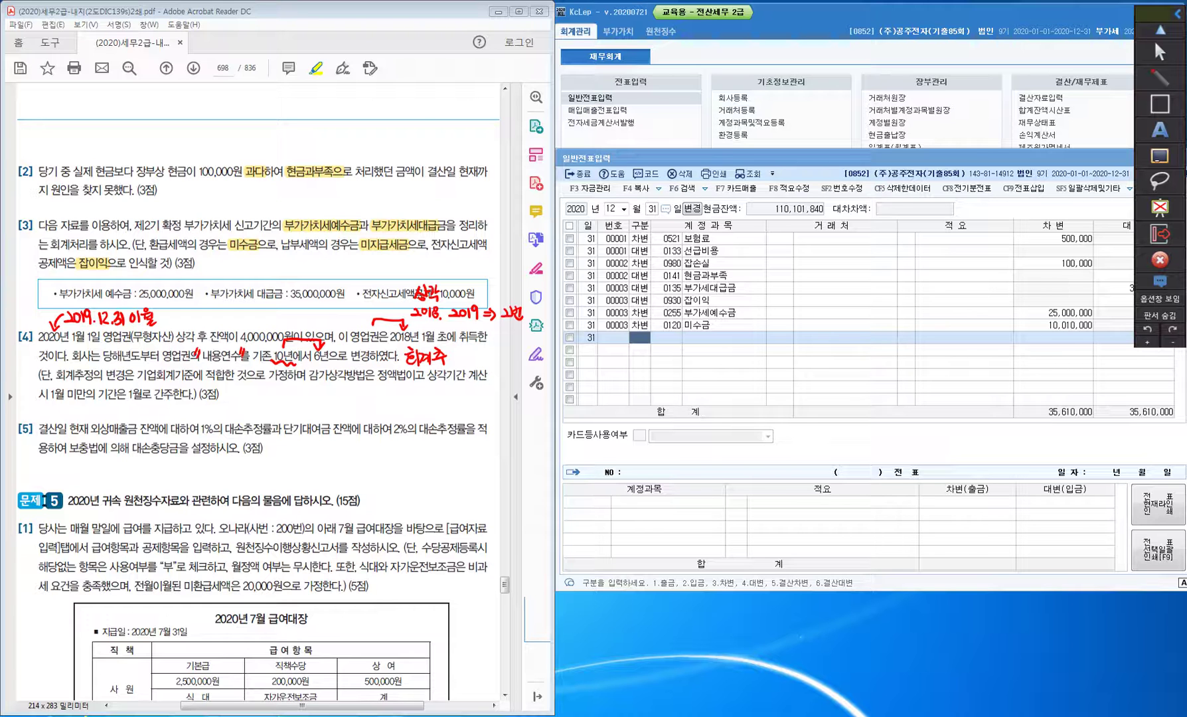
{"action": "mouse_move", "coordinate": [446, 348]}
{"action": "left_mouse_down"}
{"action": "mouse_move", "coordinate": [461, 363]}
{"action": "mouse_move", "coordinate": [476, 353]}
{"action": "left_mouse_up"}
{"action": "left_click_drag", "start_coordinate": [476, 347], "coordinate": [476, 360]}
{"action": "mouse_move", "coordinate": [467, 360]}
{"action": "left_mouse_down"}
{"action": "mouse_move", "coordinate": [480, 369]}
{"action": "mouse_move", "coordinate": [489, 352]}
{"action": "left_mouse_up"}
{"action": "left_click_drag", "start_coordinate": [490, 347], "coordinate": [491, 362]}
{"action": "left_click_drag", "start_coordinate": [488, 364], "coordinate": [487, 366]}
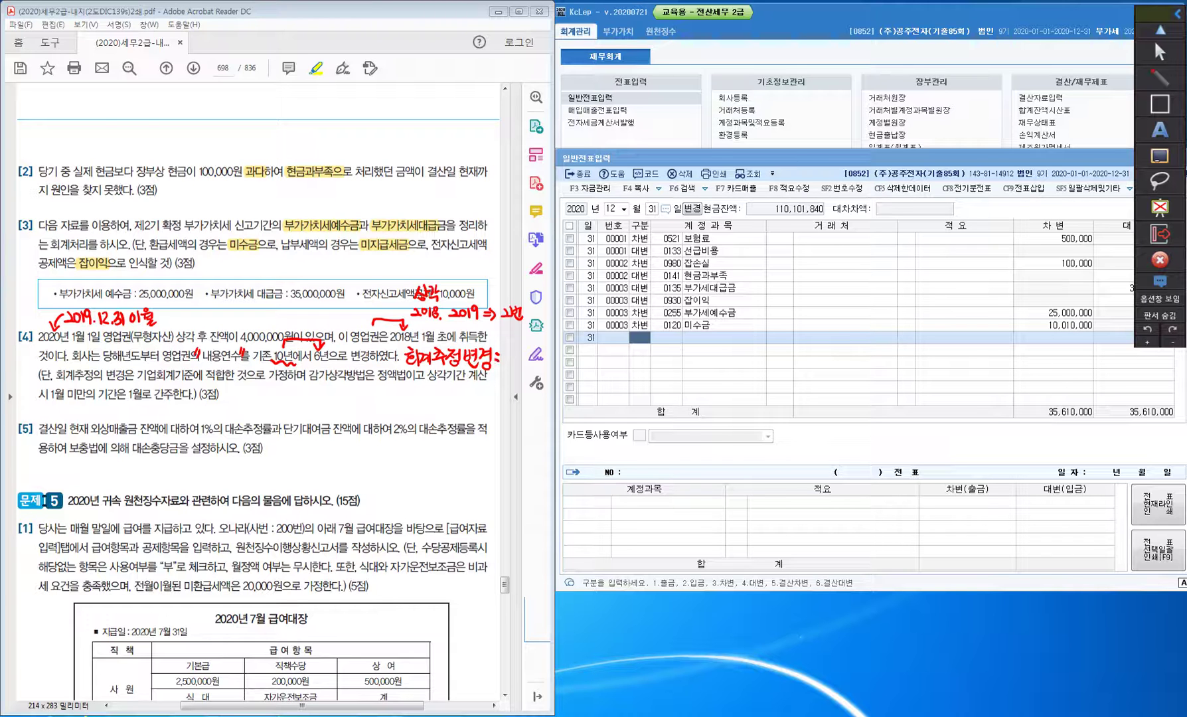
Complete the 회계추정변경: note with 전진법, and box 6년 in question [4] with 4년 written above it.
{"action": "left_click_drag", "start_coordinate": [504, 350], "coordinate": [512, 351]}
{"action": "mouse_move", "coordinate": [510, 352]}
{"action": "left_mouse_down"}
{"action": "mouse_move", "coordinate": [505, 361]}
{"action": "mouse_move", "coordinate": [518, 356]}
{"action": "left_mouse_up"}
{"action": "left_click_drag", "start_coordinate": [518, 347], "coordinate": [517, 364]}
{"action": "mouse_move", "coordinate": [508, 359]}
{"action": "left_mouse_down"}
{"action": "mouse_move", "coordinate": [519, 370]}
{"action": "mouse_move", "coordinate": [537, 355]}
{"action": "left_mouse_up"}
{"action": "left_click_drag", "start_coordinate": [532, 347], "coordinate": [539, 365]}
{"action": "left_click_drag", "start_coordinate": [530, 358], "coordinate": [539, 370]}
{"action": "mouse_move", "coordinate": [340, 340]}
{"action": "left_mouse_down"}
{"action": "mouse_move", "coordinate": [343, 354]}
{"action": "mouse_move", "coordinate": [363, 352]}
{"action": "left_mouse_up"}
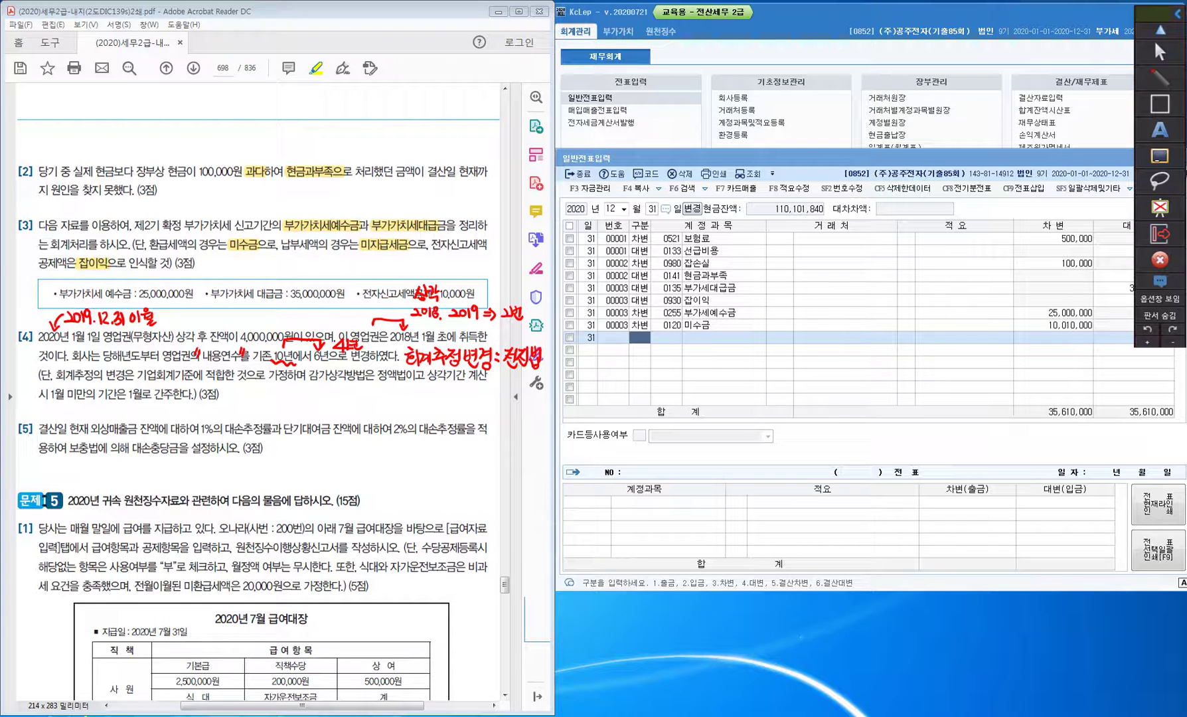
{"action": "mouse_move", "coordinate": [311, 365]}
{"action": "left_mouse_down"}
{"action": "mouse_move", "coordinate": [332, 365]}
{"action": "mouse_move", "coordinate": [335, 343]}
{"action": "mouse_move", "coordinate": [305, 342]}
{"action": "mouse_move", "coordinate": [312, 364]}
{"action": "left_mouse_up"}
Write the original useful life calculation 당초 내용연수: 10년 − 2년(상각) in the blank space above question [2].
{"action": "left_click_drag", "start_coordinate": [47, 91], "coordinate": [58, 90]}
{"action": "left_click_drag", "start_coordinate": [49, 91], "coordinate": [59, 105]}
{"action": "left_click_drag", "start_coordinate": [60, 97], "coordinate": [89, 103]}
{"action": "mouse_move", "coordinate": [90, 93]}
{"action": "left_mouse_down"}
{"action": "mouse_move", "coordinate": [92, 104]}
{"action": "mouse_move", "coordinate": [99, 91]}
{"action": "mouse_move", "coordinate": [101, 106]}
{"action": "mouse_move", "coordinate": [110, 101]}
{"action": "left_mouse_up"}
{"action": "left_click_drag", "start_coordinate": [109, 90], "coordinate": [113, 106]}
{"action": "mouse_move", "coordinate": [114, 90]}
{"action": "left_mouse_down"}
{"action": "mouse_move", "coordinate": [123, 108]}
{"action": "mouse_move", "coordinate": [144, 106]}
{"action": "left_mouse_up"}
{"action": "left_click_drag", "start_coordinate": [151, 93], "coordinate": [151, 94]}
{"action": "mouse_move", "coordinate": [158, 92]}
{"action": "left_mouse_down"}
{"action": "mouse_move", "coordinate": [171, 109]}
{"action": "mouse_move", "coordinate": [223, 100]}
{"action": "left_mouse_up"}
{"action": "left_click_drag", "start_coordinate": [230, 91], "coordinate": [234, 101]}
{"action": "left_click_drag", "start_coordinate": [241, 91], "coordinate": [242, 103]}
{"action": "mouse_move", "coordinate": [244, 90]}
{"action": "left_mouse_down"}
{"action": "mouse_move", "coordinate": [246, 103]}
{"action": "mouse_move", "coordinate": [266, 97]}
{"action": "left_mouse_up"}
Finish the 당초 내용연수 line with = 8년 and write 잔존연수 above the result.
{"action": "left_click_drag", "start_coordinate": [258, 102], "coordinate": [300, 77]}
{"action": "left_click_drag", "start_coordinate": [300, 72], "coordinate": [305, 71]}
{"action": "left_click_drag", "start_coordinate": [294, 76], "coordinate": [309, 76]}
{"action": "left_click_drag", "start_coordinate": [305, 78], "coordinate": [316, 75]}
{"action": "left_click_drag", "start_coordinate": [308, 79], "coordinate": [318, 74]}
{"action": "left_click_drag", "start_coordinate": [325, 63], "coordinate": [325, 70]}
{"action": "left_click_drag", "start_coordinate": [320, 76], "coordinate": [329, 82]}
{"action": "left_click_drag", "start_coordinate": [333, 62], "coordinate": [338, 71]}
{"action": "left_click_drag", "start_coordinate": [328, 74], "coordinate": [341, 72]}
{"action": "mouse_move", "coordinate": [335, 74]}
{"action": "left_mouse_down"}
{"action": "mouse_move", "coordinate": [336, 85]}
{"action": "mouse_move", "coordinate": [283, 99]}
{"action": "mouse_move", "coordinate": [299, 92]}
{"action": "left_mouse_up"}
{"action": "left_click_drag", "start_coordinate": [299, 88], "coordinate": [300, 101]}
{"action": "left_click_drag", "start_coordinate": [293, 97], "coordinate": [298, 96]}
{"action": "left_click_drag", "start_coordinate": [295, 101], "coordinate": [303, 108]}
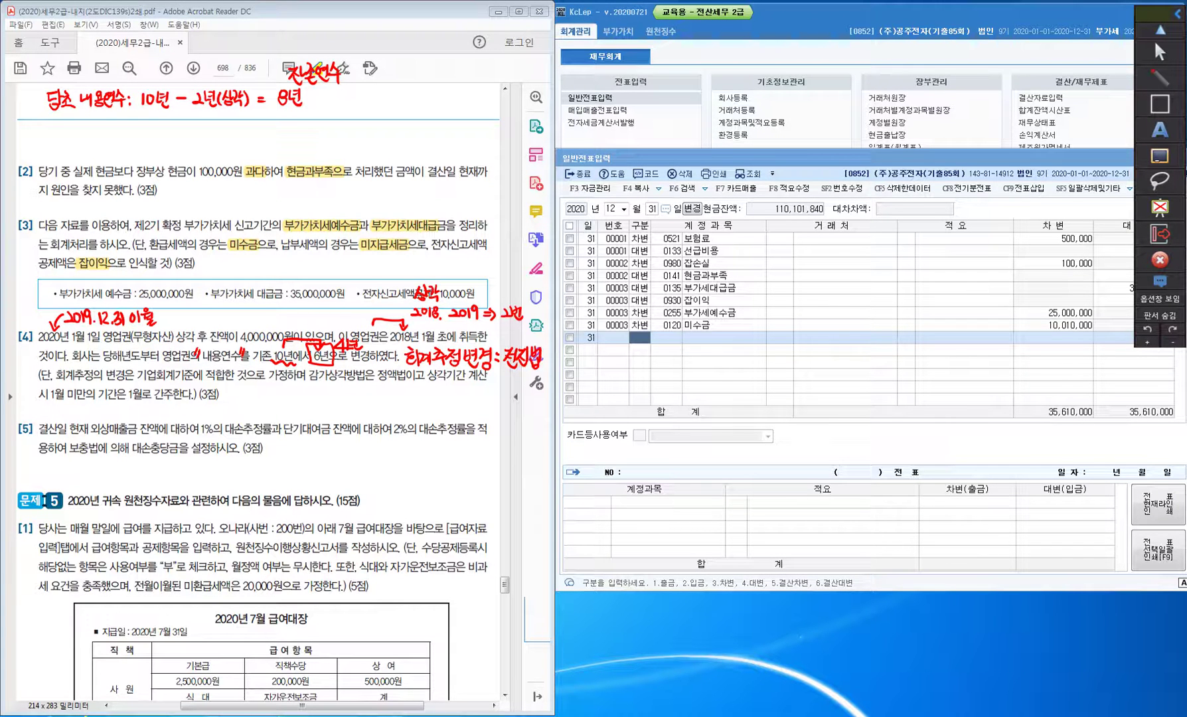
Write the changed useful life calculation 변경 〃 : 6년 − 2년(상각) = 4년 below the 당초 내용연수 line.
{"action": "mouse_move", "coordinate": [52, 117]}
{"action": "left_mouse_down"}
{"action": "mouse_move", "coordinate": [68, 138]}
{"action": "mouse_move", "coordinate": [77, 133]}
{"action": "left_mouse_up"}
{"action": "left_click_drag", "start_coordinate": [75, 129], "coordinate": [103, 130]}
{"action": "left_click_drag", "start_coordinate": [107, 122], "coordinate": [166, 134]}
{"action": "left_click_drag", "start_coordinate": [160, 120], "coordinate": [170, 133]}
{"action": "left_click_drag", "start_coordinate": [162, 129], "coordinate": [229, 133]}
{"action": "left_click_drag", "start_coordinate": [233, 125], "coordinate": [242, 131]}
{"action": "left_click_drag", "start_coordinate": [243, 122], "coordinate": [250, 139]}
{"action": "left_click_drag", "start_coordinate": [259, 127], "coordinate": [266, 128]}
{"action": "left_click_drag", "start_coordinate": [259, 134], "coordinate": [292, 131]}
{"action": "left_click_drag", "start_coordinate": [288, 125], "coordinate": [299, 136]}
{"action": "left_click_drag", "start_coordinate": [296, 126], "coordinate": [304, 133]}
{"action": "left_click_drag", "start_coordinate": [299, 132], "coordinate": [311, 141]}
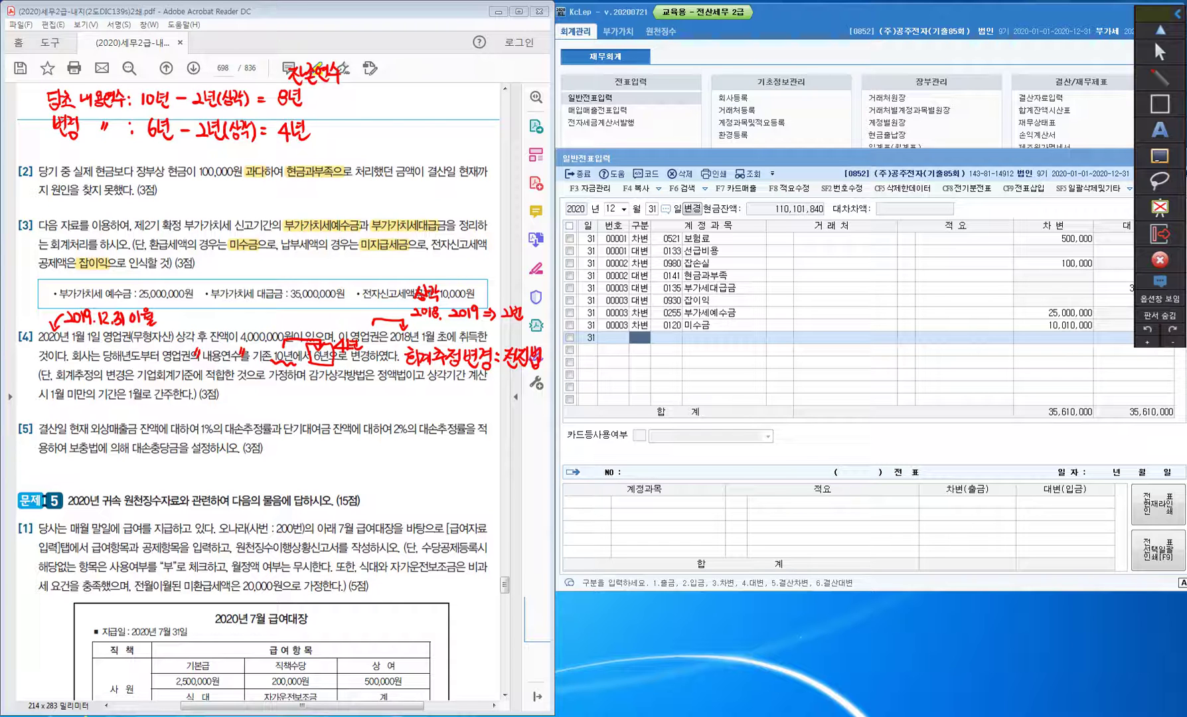
Draw an arrow from the handwritten 8년 to 4년, and underline 4년 and the 정액법 wording in question [4].
{"action": "mouse_move", "coordinate": [325, 95]}
{"action": "left_mouse_down"}
{"action": "mouse_move", "coordinate": [334, 118]}
{"action": "mouse_move", "coordinate": [313, 126]}
{"action": "mouse_move", "coordinate": [322, 132]}
{"action": "left_mouse_up"}
{"action": "left_click_drag", "start_coordinate": [274, 143], "coordinate": [313, 142]}
{"action": "left_click_drag", "start_coordinate": [376, 384], "coordinate": [411, 383]}
Begin the amortization formula with 상각비= after the last line of question [4].
{"action": "mouse_move", "coordinate": [220, 403]}
{"action": "left_mouse_down"}
{"action": "mouse_move", "coordinate": [231, 389]}
{"action": "mouse_move", "coordinate": [234, 405]}
{"action": "mouse_move", "coordinate": [250, 397]}
{"action": "left_mouse_up"}
{"action": "left_click_drag", "start_coordinate": [237, 401], "coordinate": [251, 405]}
{"action": "left_click_drag", "start_coordinate": [256, 391], "coordinate": [257, 404]}
{"action": "mouse_move", "coordinate": [252, 399]}
{"action": "left_mouse_down"}
{"action": "mouse_move", "coordinate": [262, 409]}
{"action": "mouse_move", "coordinate": [275, 400]}
{"action": "left_mouse_up"}
{"action": "left_click_drag", "start_coordinate": [267, 406], "coordinate": [276, 405]}
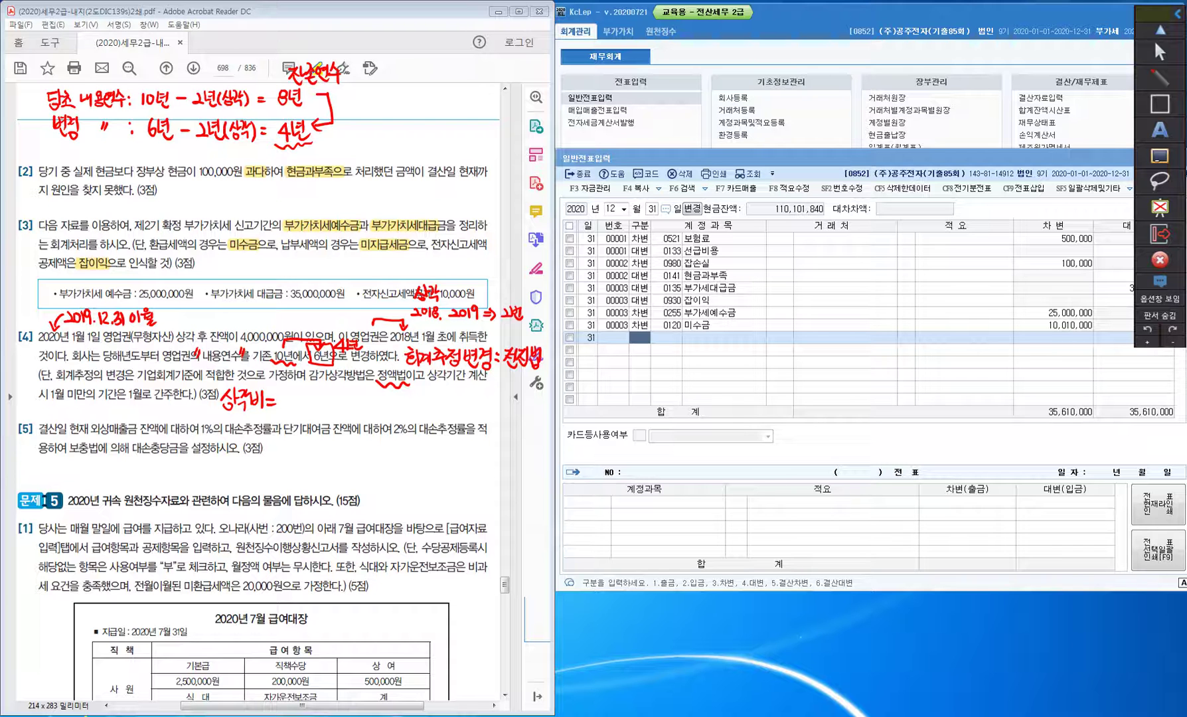
Box 상각 in the first line of question [4] and write 직접법 above it with an arrow.
{"action": "mouse_move", "coordinate": [172, 330]}
{"action": "left_mouse_down"}
{"action": "mouse_move", "coordinate": [172, 346]}
{"action": "mouse_move", "coordinate": [197, 332]}
{"action": "mouse_move", "coordinate": [188, 350]}
{"action": "mouse_move", "coordinate": [169, 348]}
{"action": "mouse_move", "coordinate": [179, 310]}
{"action": "mouse_move", "coordinate": [208, 305]}
{"action": "mouse_move", "coordinate": [209, 317]}
{"action": "left_mouse_up"}
{"action": "mouse_move", "coordinate": [199, 316]}
{"action": "left_mouse_down"}
{"action": "mouse_move", "coordinate": [211, 323]}
{"action": "mouse_move", "coordinate": [221, 311]}
{"action": "left_mouse_up"}
{"action": "mouse_move", "coordinate": [210, 312]}
{"action": "left_mouse_down"}
{"action": "mouse_move", "coordinate": [216, 324]}
{"action": "mouse_move", "coordinate": [226, 315]}
{"action": "left_mouse_up"}
{"action": "left_click_drag", "start_coordinate": [225, 304], "coordinate": [237, 317]}
{"action": "left_click_drag", "start_coordinate": [225, 311], "coordinate": [237, 322]}
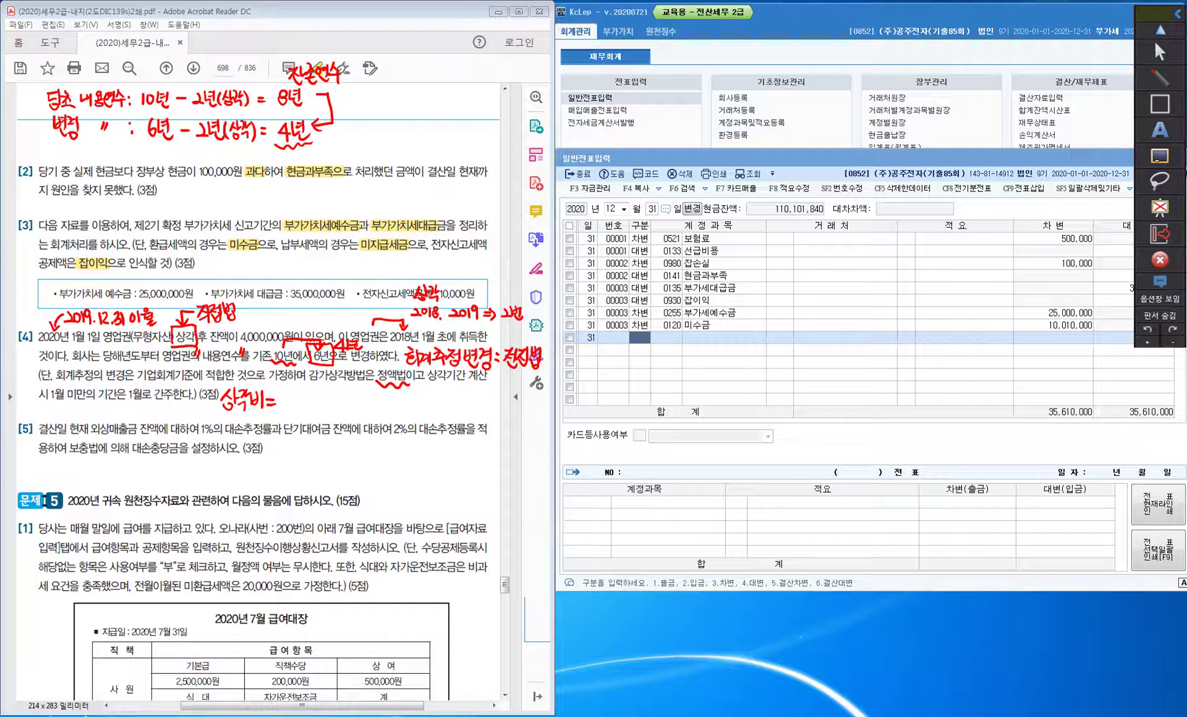
Write 미상각잔액 above the 4,000,000원 balance in question [4].
{"action": "left_click_drag", "start_coordinate": [249, 315], "coordinate": [268, 324]}
{"action": "mouse_move", "coordinate": [267, 310]}
{"action": "left_mouse_down"}
{"action": "mouse_move", "coordinate": [275, 330]}
{"action": "mouse_move", "coordinate": [287, 319]}
{"action": "left_mouse_up"}
{"action": "left_click_drag", "start_coordinate": [277, 322], "coordinate": [292, 326]}
{"action": "left_click_drag", "start_coordinate": [284, 321], "coordinate": [300, 322]}
{"action": "left_click_drag", "start_coordinate": [290, 324], "coordinate": [307, 322]}
{"action": "left_click_drag", "start_coordinate": [295, 319], "coordinate": [307, 331]}
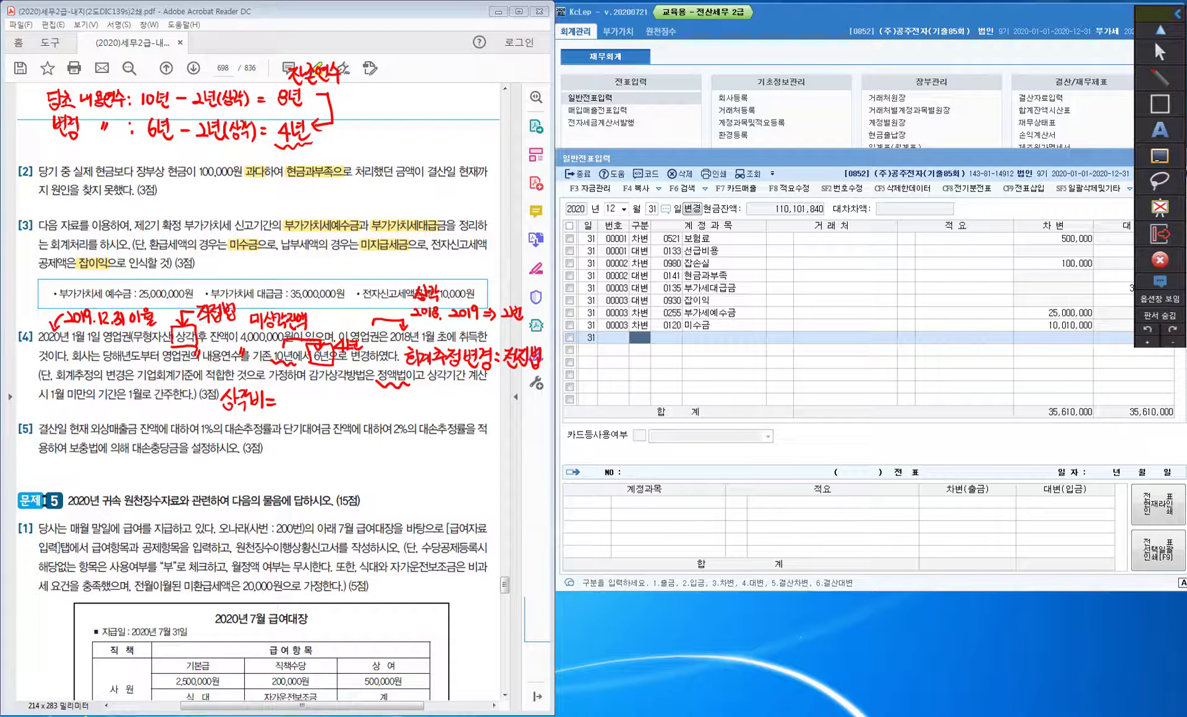
Complete the 상각비= formula with 미상각잔액/잔존내용연수.
{"action": "left_click_drag", "start_coordinate": [279, 401], "coordinate": [284, 411]}
{"action": "left_click_drag", "start_coordinate": [292, 397], "coordinate": [302, 405]}
{"action": "mouse_move", "coordinate": [304, 393]}
{"action": "left_mouse_down"}
{"action": "mouse_move", "coordinate": [317, 413]}
{"action": "mouse_move", "coordinate": [331, 405]}
{"action": "left_mouse_up"}
{"action": "left_click_drag", "start_coordinate": [321, 405], "coordinate": [328, 413]}
{"action": "left_click_drag", "start_coordinate": [329, 399], "coordinate": [346, 415]}
{"action": "mouse_move", "coordinate": [355, 395]}
{"action": "left_mouse_down"}
{"action": "mouse_move", "coordinate": [346, 415]}
{"action": "mouse_move", "coordinate": [373, 417]}
{"action": "left_mouse_up"}
{"action": "left_click_drag", "start_coordinate": [372, 396], "coordinate": [383, 403]}
{"action": "left_click_drag", "start_coordinate": [370, 405], "coordinate": [389, 409]}
{"action": "mouse_move", "coordinate": [395, 396]}
{"action": "left_mouse_down"}
{"action": "mouse_move", "coordinate": [398, 413]}
{"action": "mouse_move", "coordinate": [409, 407]}
{"action": "left_mouse_up"}
{"action": "left_click_drag", "start_coordinate": [400, 410], "coordinate": [408, 417]}
{"action": "left_click_drag", "start_coordinate": [409, 397], "coordinate": [419, 404]}
{"action": "left_click_drag", "start_coordinate": [420, 396], "coordinate": [421, 416]}
{"action": "left_click_drag", "start_coordinate": [427, 396], "coordinate": [436, 406]}
{"action": "left_click_drag", "start_coordinate": [428, 407], "coordinate": [428, 415]}
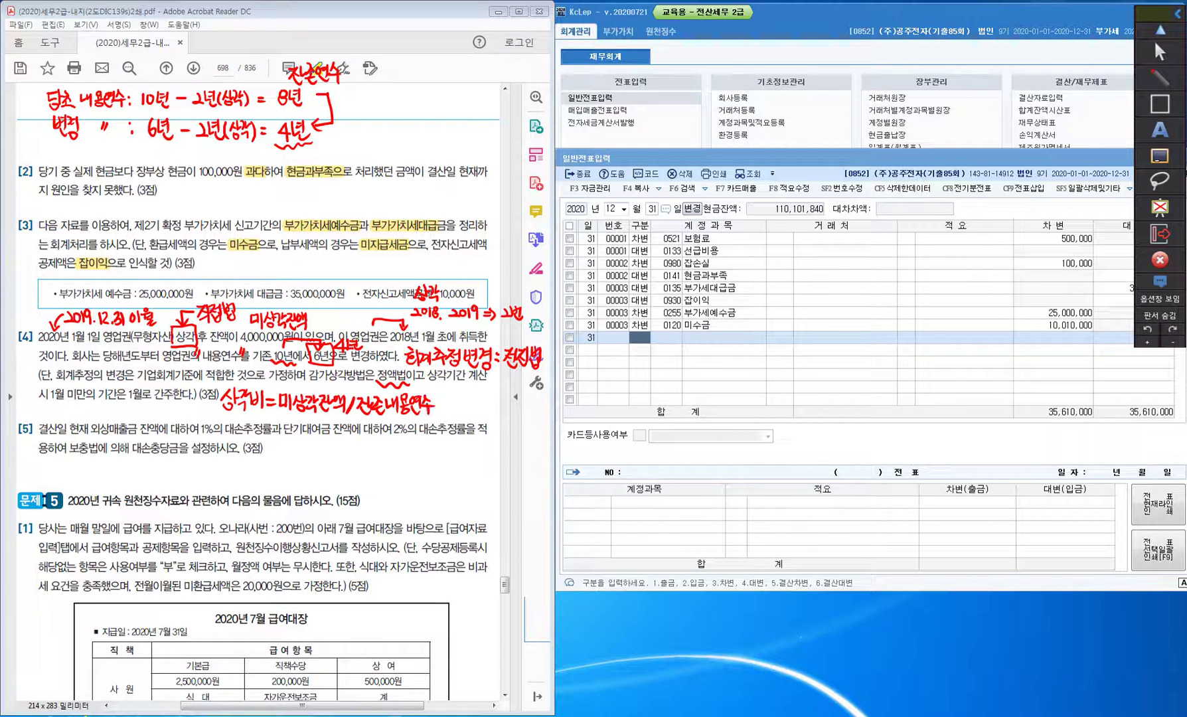
Write the calculation = 4,000,000/4년 = 1,000,000 below the 상각비 formula, beside question [5].
{"action": "left_click_drag", "start_coordinate": [269, 449], "coordinate": [284, 457]}
{"action": "left_click_drag", "start_coordinate": [291, 444], "coordinate": [303, 453]}
{"action": "mouse_move", "coordinate": [298, 444]}
{"action": "left_mouse_down"}
{"action": "mouse_move", "coordinate": [298, 466]}
{"action": "mouse_move", "coordinate": [308, 451]}
{"action": "left_mouse_up"}
{"action": "left_click_drag", "start_coordinate": [317, 449], "coordinate": [328, 462]}
{"action": "left_click_drag", "start_coordinate": [336, 451], "coordinate": [341, 452]}
{"action": "left_click_drag", "start_coordinate": [351, 451], "coordinate": [358, 473]}
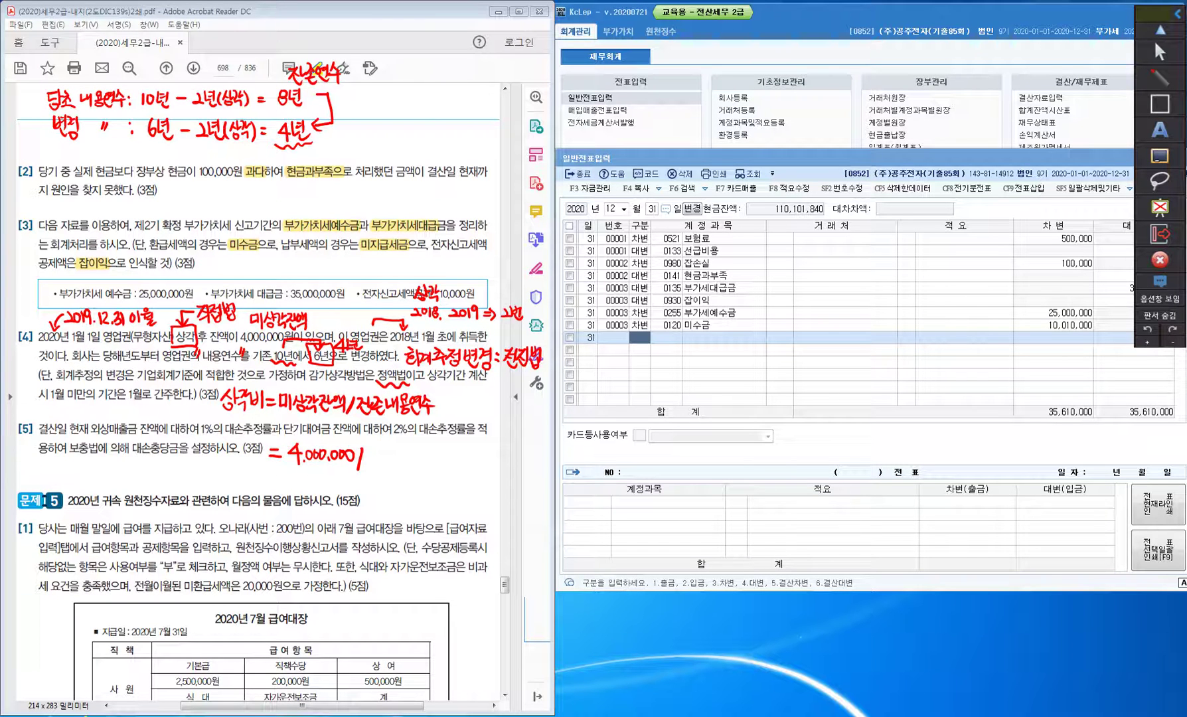
{"action": "mouse_move", "coordinate": [373, 449]}
{"action": "left_mouse_down"}
{"action": "mouse_move", "coordinate": [376, 472]}
{"action": "mouse_move", "coordinate": [390, 465]}
{"action": "left_mouse_up"}
{"action": "left_click_drag", "start_coordinate": [387, 455], "coordinate": [396, 462]}
{"action": "mouse_move", "coordinate": [391, 458]}
{"action": "left_mouse_down"}
{"action": "mouse_move", "coordinate": [402, 469]}
{"action": "mouse_move", "coordinate": [414, 460]}
{"action": "left_mouse_up"}
{"action": "left_click_drag", "start_coordinate": [405, 466], "coordinate": [431, 456]}
{"action": "left_click_drag", "start_coordinate": [441, 455], "coordinate": [472, 458]}
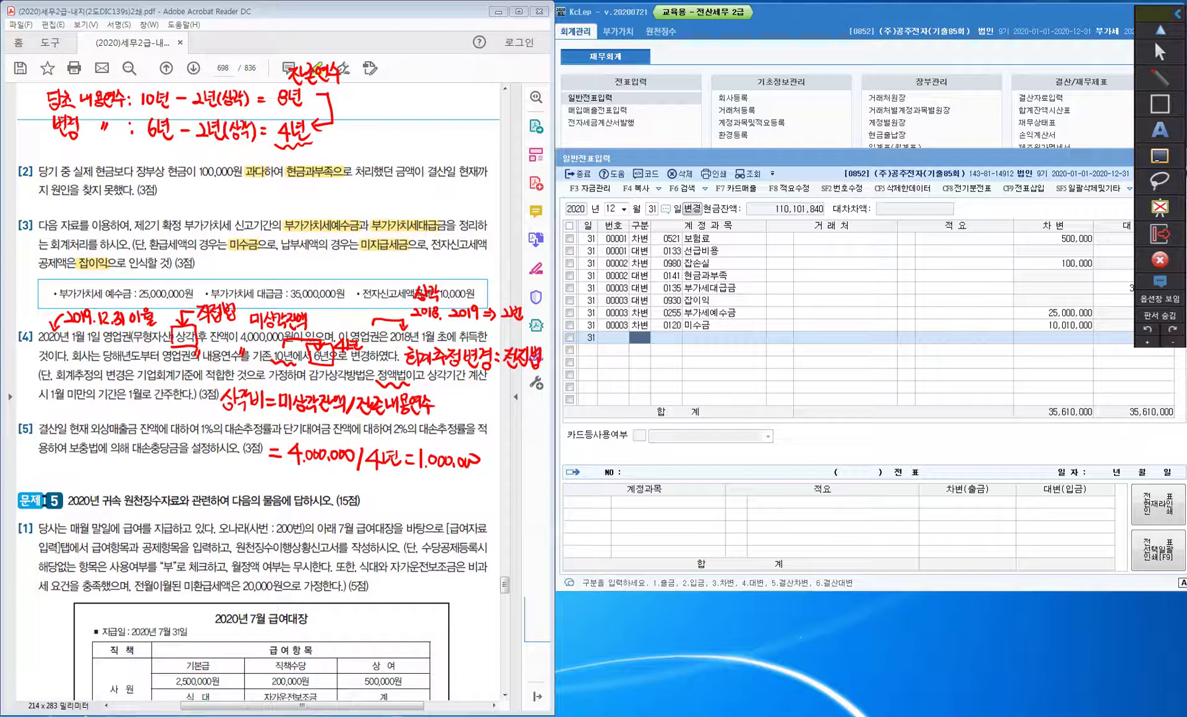
Write "자동" in quotation marks above the number of question [4].
{"action": "mouse_move", "coordinate": [21, 306]}
{"action": "left_mouse_down"}
{"action": "mouse_move", "coordinate": [24, 323]}
{"action": "mouse_move", "coordinate": [42, 315]}
{"action": "mouse_move", "coordinate": [49, 287]}
{"action": "mouse_move", "coordinate": [58, 309]}
{"action": "mouse_move", "coordinate": [13, 316]}
{"action": "left_mouse_up"}
{"action": "mouse_move", "coordinate": [18, 305]}
{"action": "left_mouse_down"}
{"action": "mouse_move", "coordinate": [18, 317]}
{"action": "mouse_move", "coordinate": [63, 294]}
{"action": "left_mouse_up"}
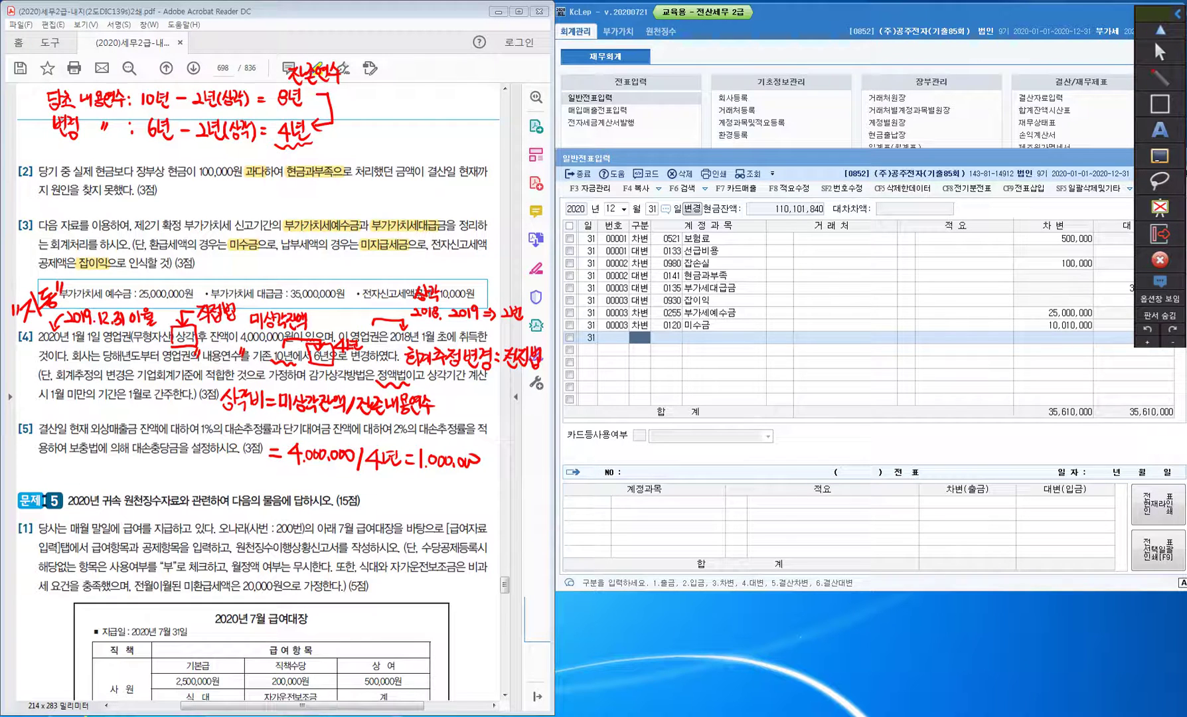
Erase the handwritten calculation = 4,000,000/4년 = 1,000,000 beside question [5].
{"action": "mouse_move", "coordinate": [1159, 156]}
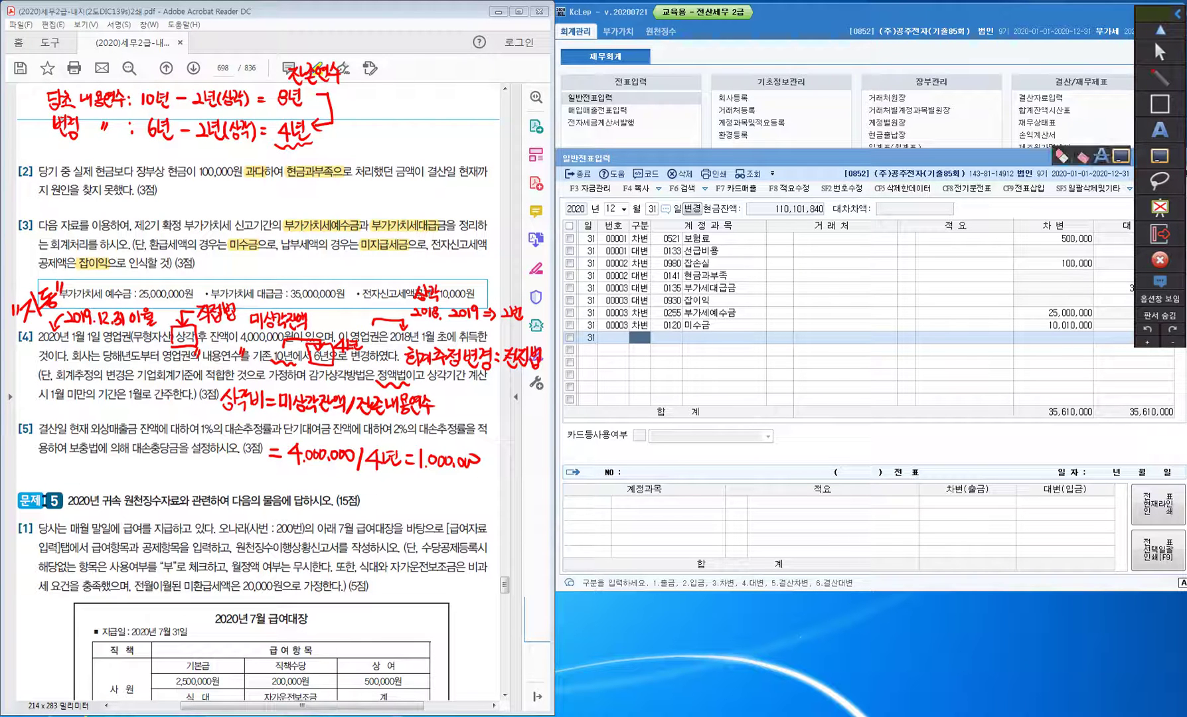
{"action": "left_click", "coordinate": [1083, 157]}
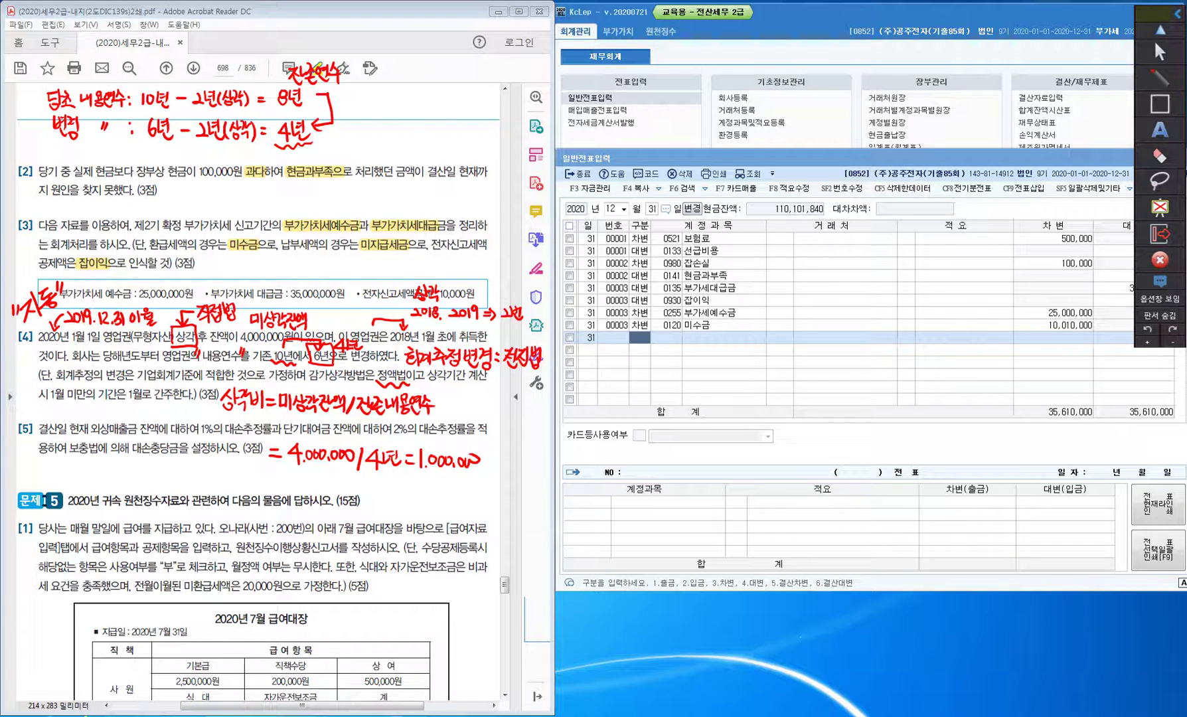
{"action": "mouse_move", "coordinate": [267, 455]}
{"action": "left_mouse_down"}
{"action": "mouse_move", "coordinate": [480, 459]}
{"action": "mouse_move", "coordinate": [440, 464]}
{"action": "left_mouse_up"}
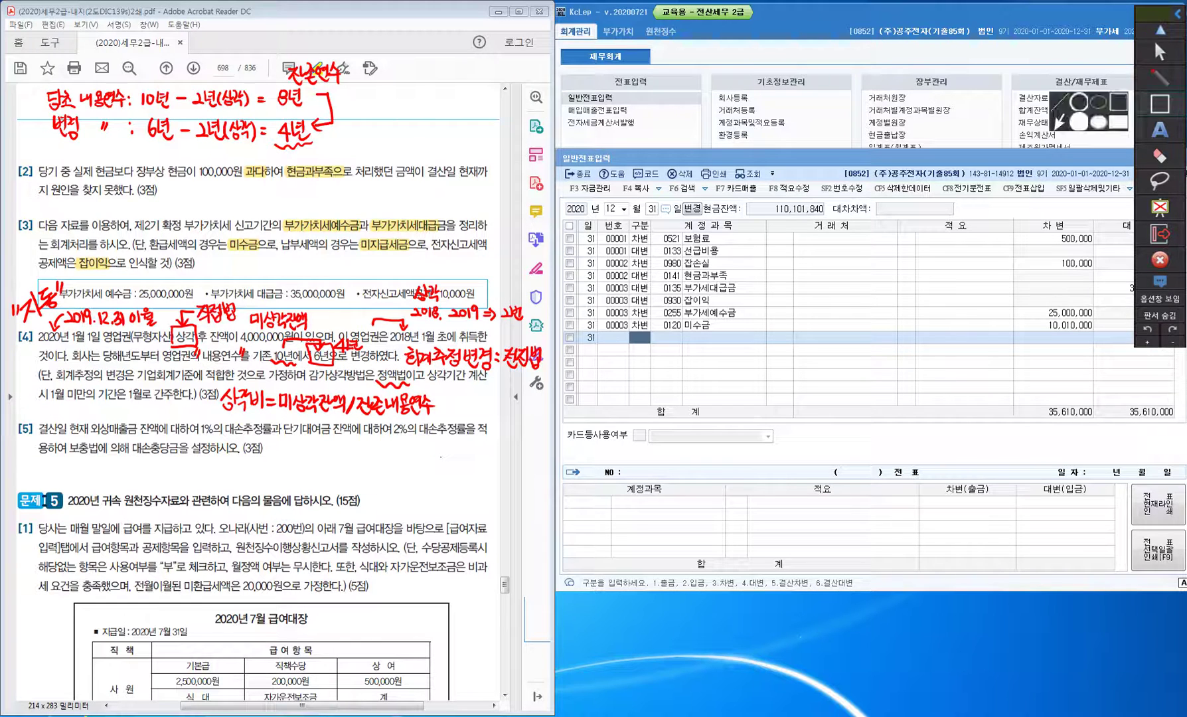
Append = 1,000,000 to the end of the handwritten 상각비 formula.
{"action": "left_click", "coordinate": [1159, 78]}
{"action": "left_click_drag", "start_coordinate": [441, 402], "coordinate": [464, 415]}
{"action": "left_click_drag", "start_coordinate": [473, 401], "coordinate": [481, 402]}
{"action": "mouse_move", "coordinate": [492, 402]}
{"action": "left_mouse_down"}
{"action": "mouse_move", "coordinate": [488, 413]}
{"action": "mouse_move", "coordinate": [492, 402]}
{"action": "mouse_move", "coordinate": [500, 413]}
{"action": "left_mouse_up"}
{"action": "left_click_drag", "start_coordinate": [506, 403], "coordinate": [515, 403]}
{"action": "left_click_drag", "start_coordinate": [524, 402], "coordinate": [524, 403]}
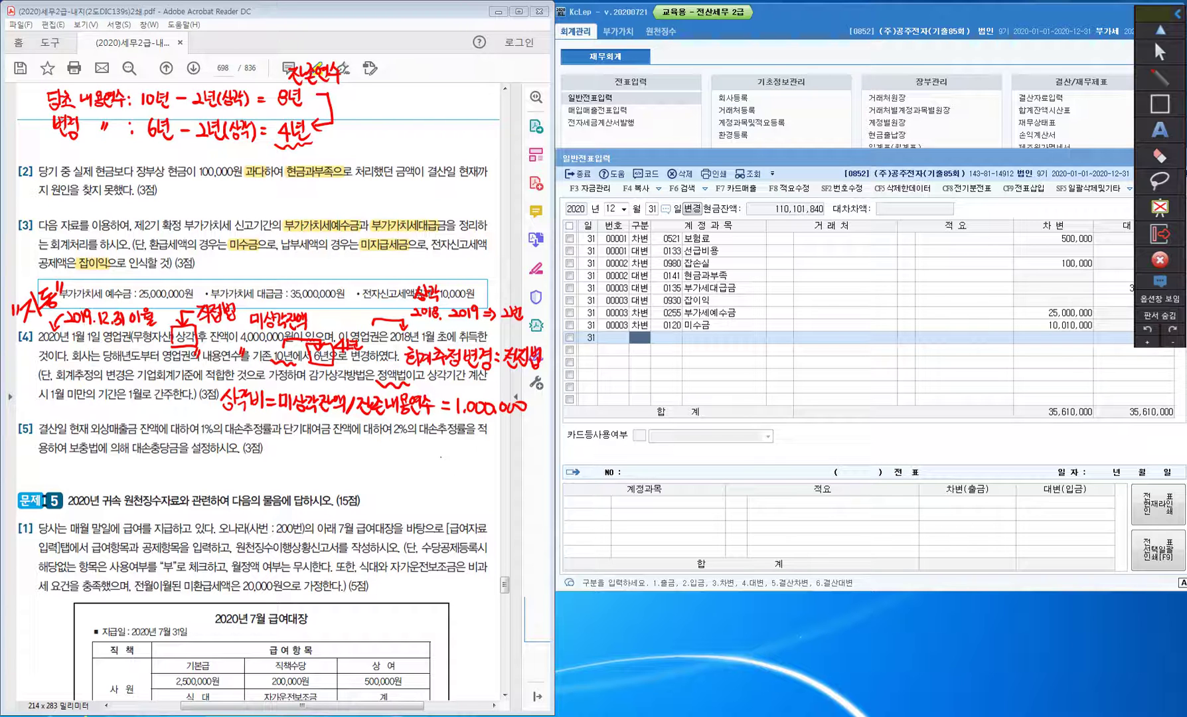
Underline 외상매출금 잔액 in question [5] and circle the 1% and 2% rates.
{"action": "left_click_drag", "start_coordinate": [91, 438], "coordinate": [160, 440]}
{"action": "mouse_move", "coordinate": [214, 440]}
{"action": "left_mouse_down"}
{"action": "mouse_move", "coordinate": [199, 417]}
{"action": "mouse_move", "coordinate": [218, 434]}
{"action": "left_mouse_up"}
{"action": "mouse_move", "coordinate": [413, 438]}
{"action": "left_mouse_down"}
{"action": "mouse_move", "coordinate": [391, 443]}
{"action": "mouse_move", "coordinate": [407, 417]}
{"action": "mouse_move", "coordinate": [415, 430]}
{"action": "left_mouse_up"}
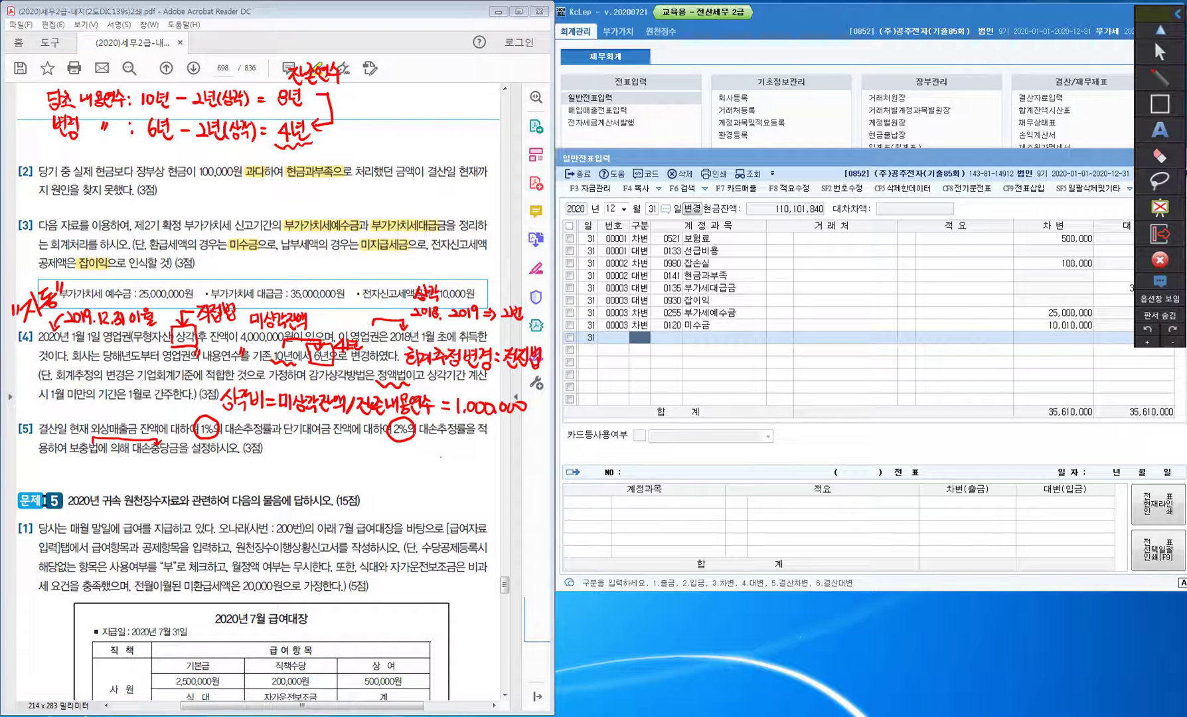
Bring up the 합계잔액시산표 and look up the balances of 외상매출금 and 단기대여금.
{"action": "left_click", "coordinate": [1160, 52]}
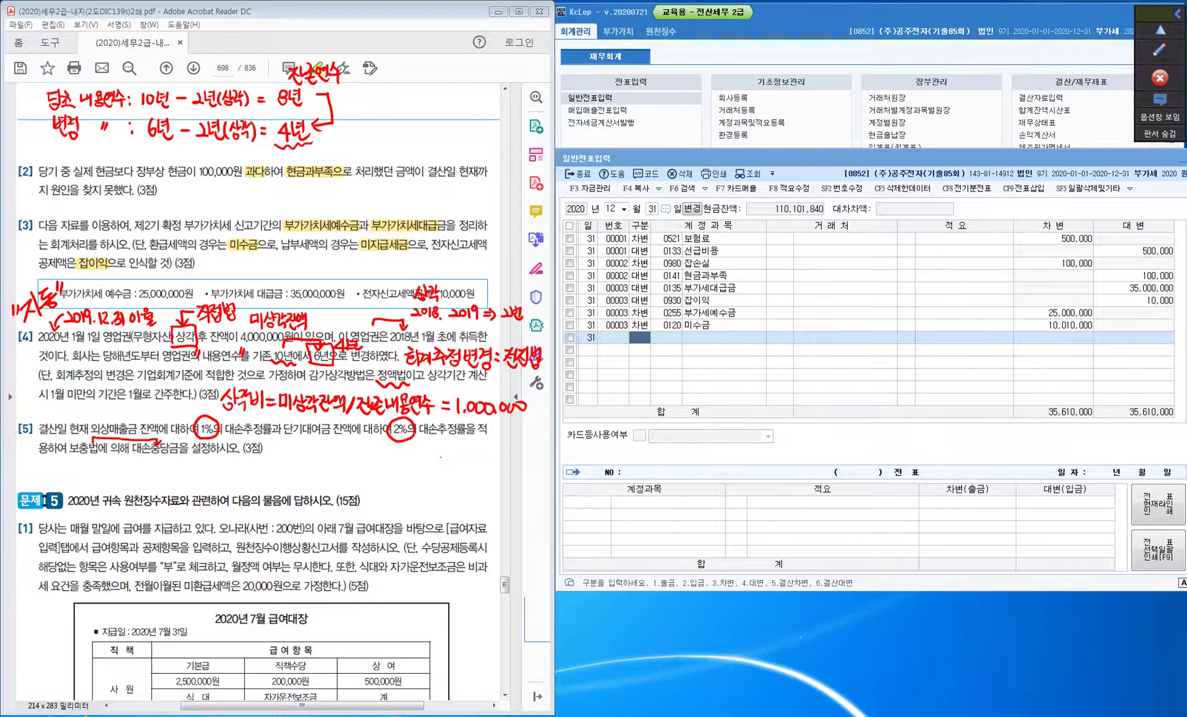
{"action": "key", "text": "alt+Tab"}
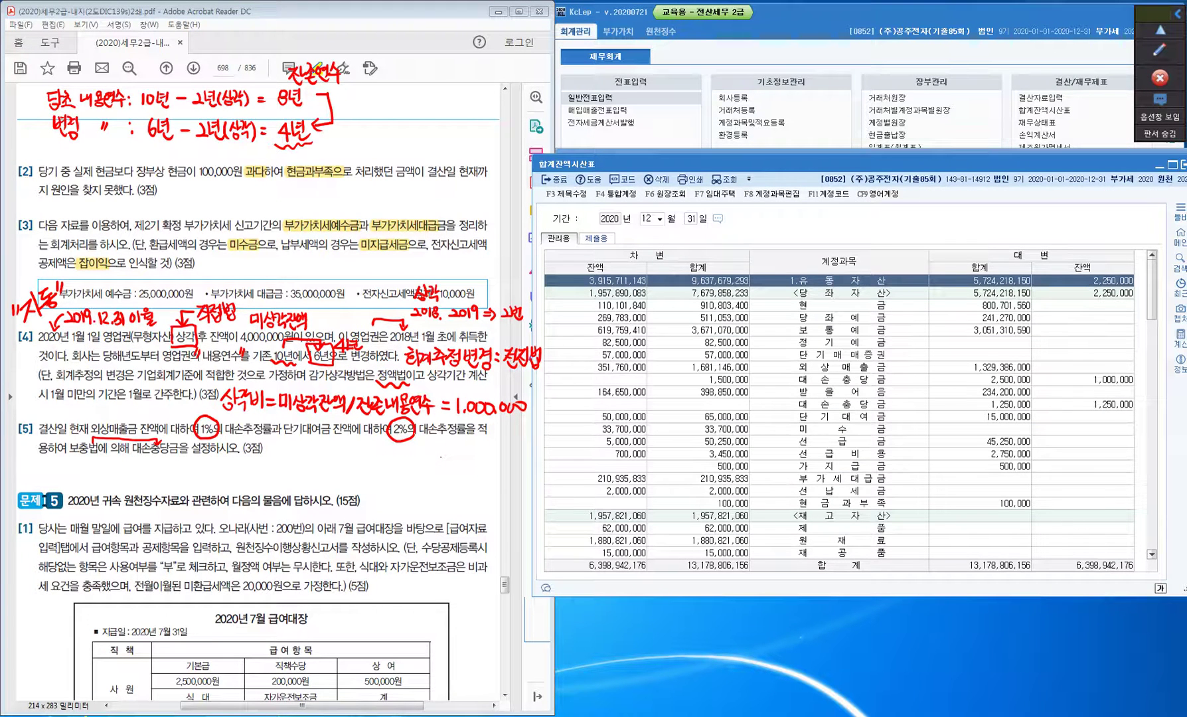
{"action": "scroll", "coordinate": [850, 425], "scroll_direction": "down", "scroll_amount": 2}
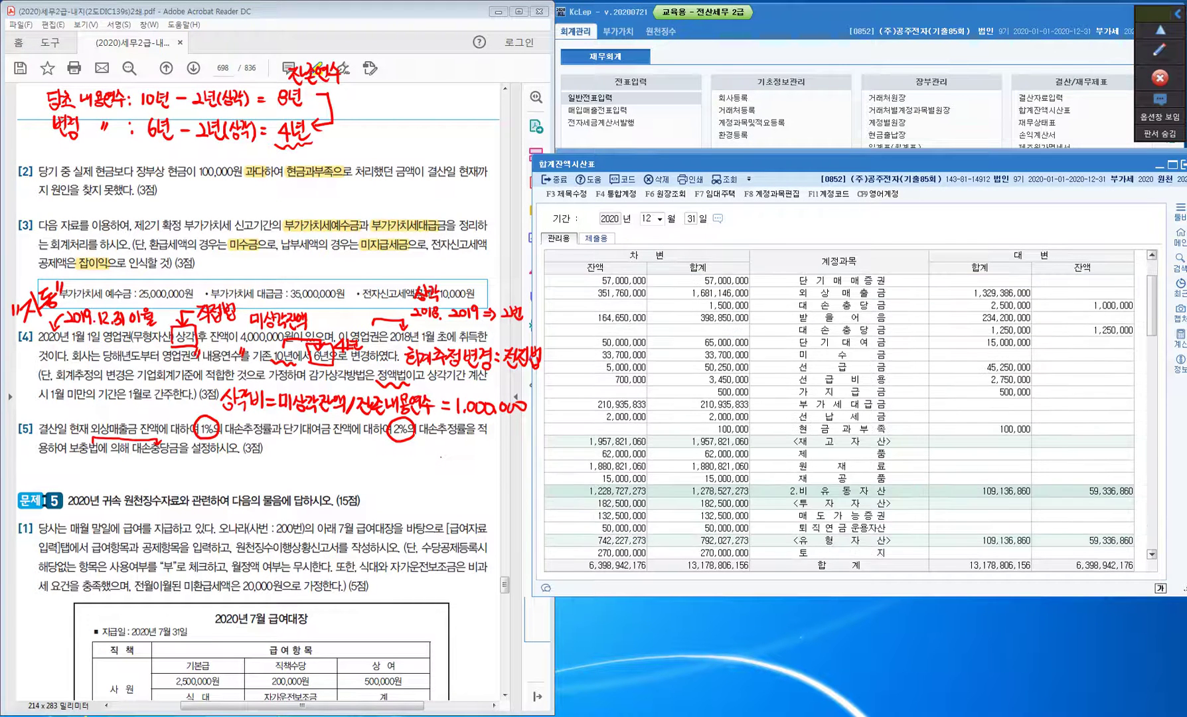
{"action": "left_click", "coordinate": [863, 293]}
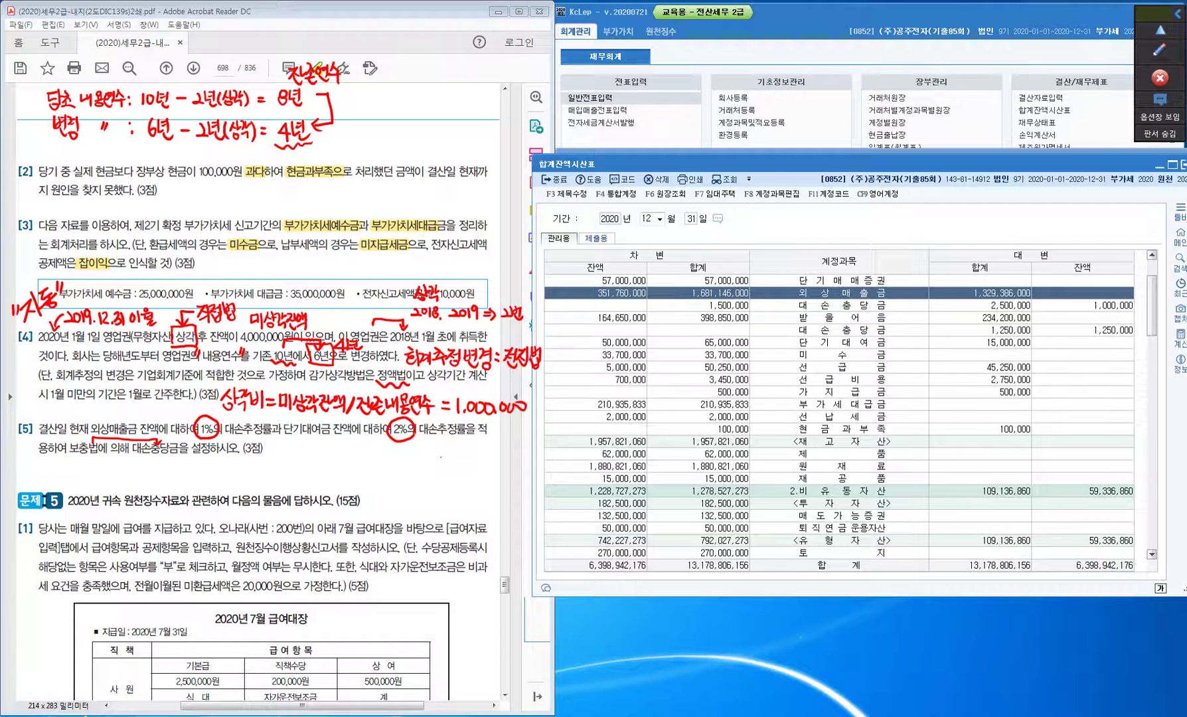
{"action": "left_click", "coordinate": [846, 342]}
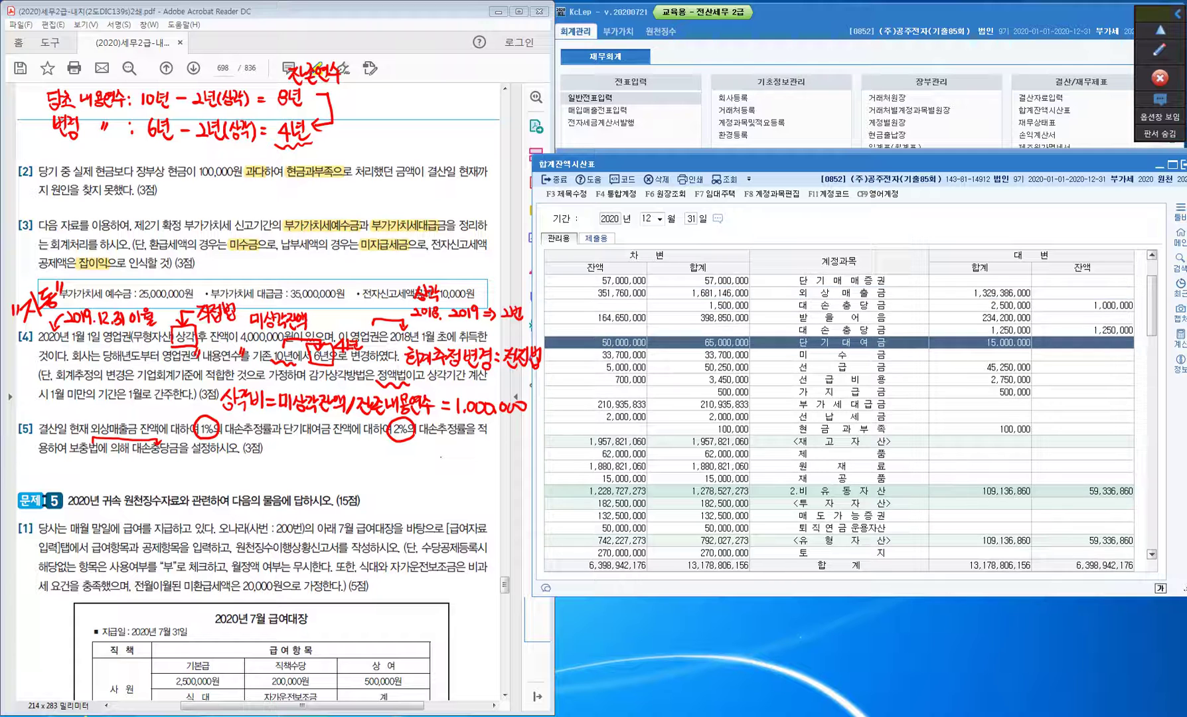
{"action": "left_click", "coordinate": [847, 294]}
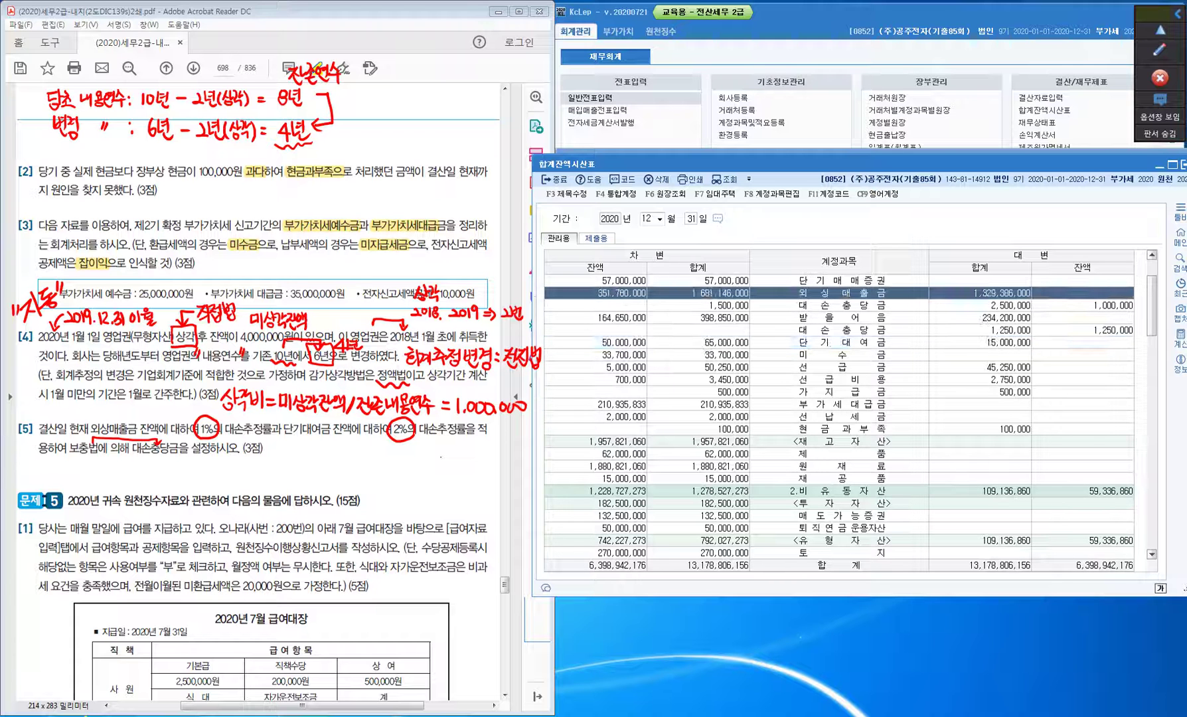
Draw blue boxes around the 외상매출금 balance, its 대손충당금 balance and the 단기대여금 balance in the trial balance.
{"action": "left_click", "coordinate": [1158, 50]}
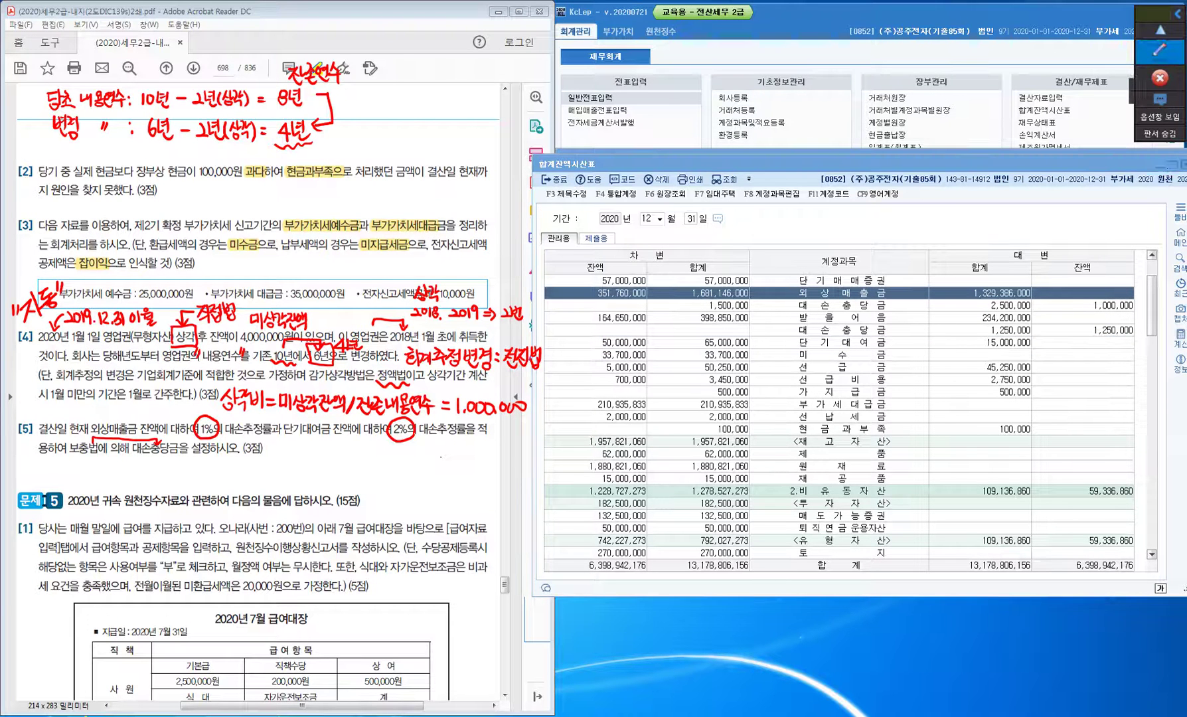
{"action": "left_click", "coordinate": [1160, 103]}
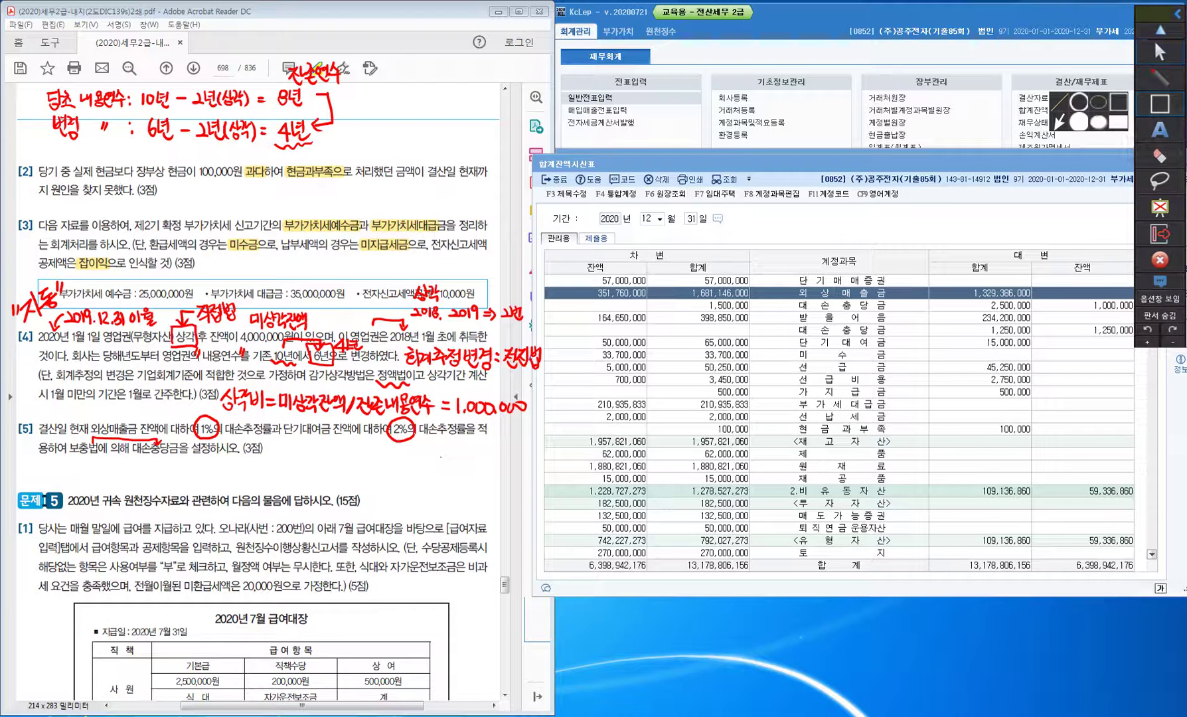
{"action": "mouse_move", "coordinate": [567, 281]}
{"action": "left_mouse_down"}
{"action": "mouse_move", "coordinate": [589, 306]}
{"action": "mouse_move", "coordinate": [656, 306]}
{"action": "left_mouse_up"}
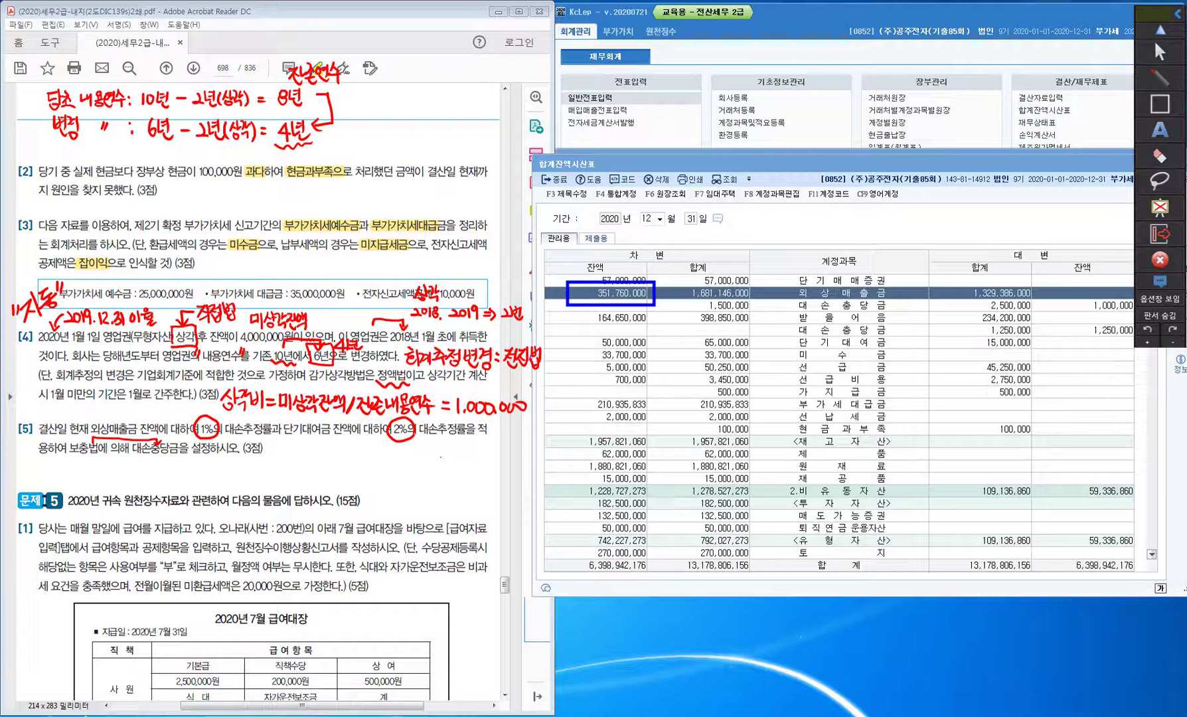
{"action": "mouse_move", "coordinate": [1079, 296]}
{"action": "left_mouse_down"}
{"action": "mouse_move", "coordinate": [1109, 319]}
{"action": "mouse_move", "coordinate": [1135, 317]}
{"action": "left_mouse_up"}
{"action": "mouse_move", "coordinate": [571, 335]}
{"action": "left_mouse_down"}
{"action": "mouse_move", "coordinate": [579, 356]}
{"action": "mouse_move", "coordinate": [652, 354]}
{"action": "left_mouse_up"}
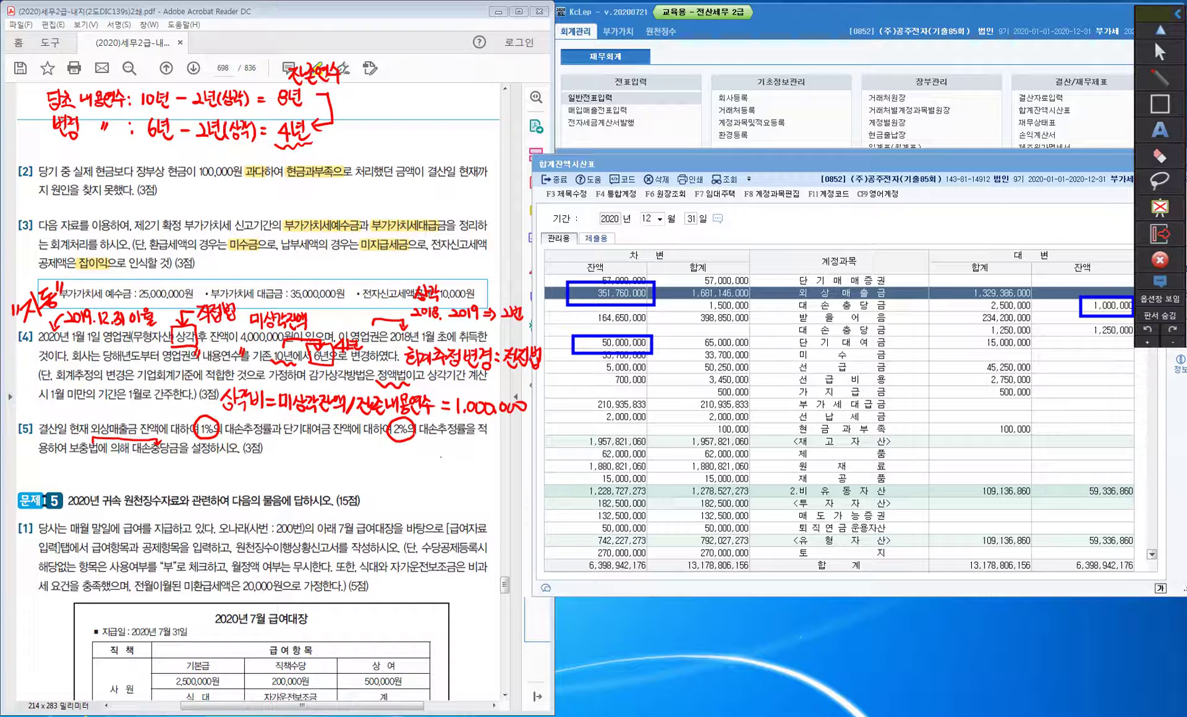
Write 외상: 351,760,000 × 1% in red below question [5].
{"action": "left_click", "coordinate": [1160, 78]}
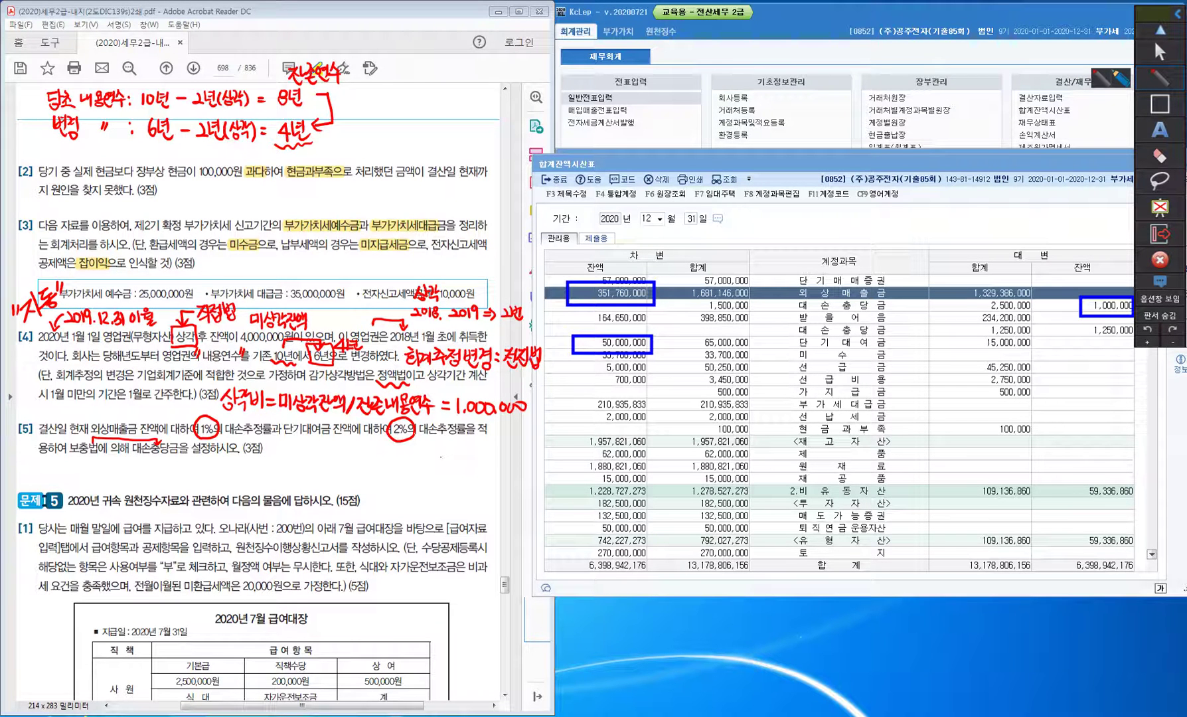
{"action": "left_click_drag", "start_coordinate": [52, 458], "coordinate": [50, 472]}
{"action": "left_click_drag", "start_coordinate": [44, 472], "coordinate": [57, 475]}
{"action": "left_click_drag", "start_coordinate": [63, 458], "coordinate": [65, 467]}
{"action": "left_click_drag", "start_coordinate": [69, 460], "coordinate": [72, 472]}
{"action": "left_click_drag", "start_coordinate": [62, 468], "coordinate": [71, 476]}
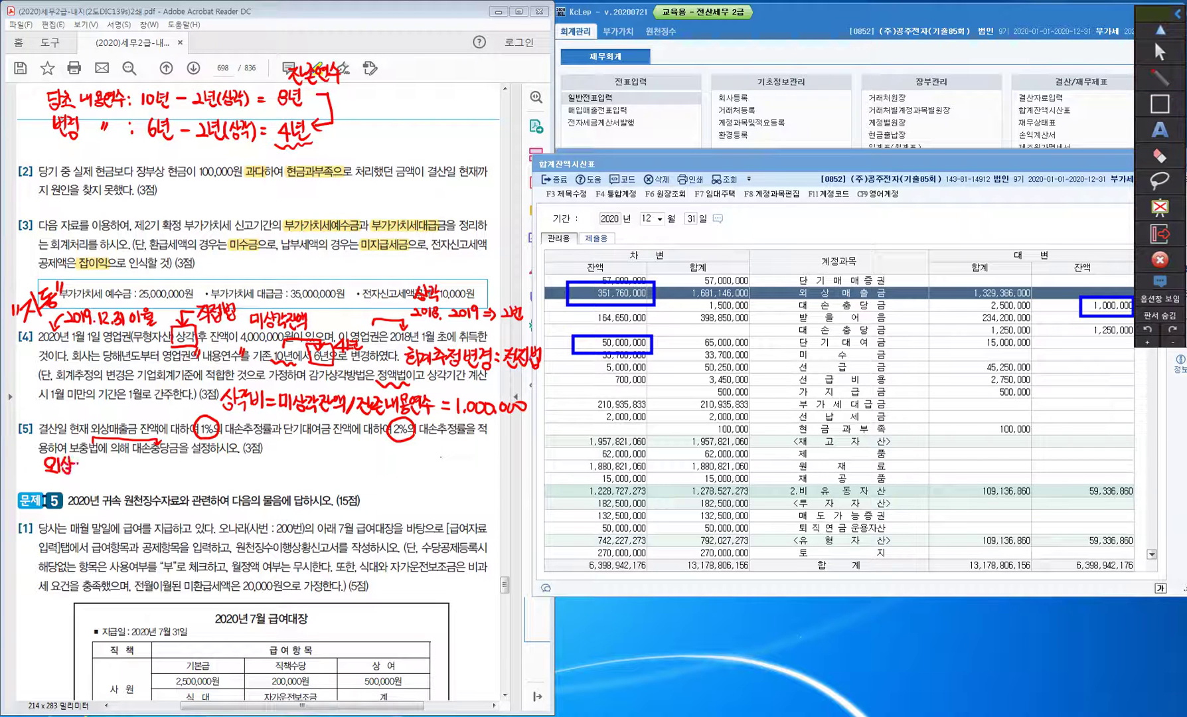
{"action": "left_click_drag", "start_coordinate": [87, 457], "coordinate": [97, 472]}
{"action": "left_click_drag", "start_coordinate": [99, 465], "coordinate": [121, 474]}
{"action": "left_click_drag", "start_coordinate": [131, 455], "coordinate": [130, 466]}
{"action": "left_click_drag", "start_coordinate": [137, 463], "coordinate": [147, 463]}
{"action": "left_click_drag", "start_coordinate": [153, 464], "coordinate": [175, 475]}
{"action": "mouse_move", "coordinate": [175, 462]}
{"action": "left_mouse_down"}
{"action": "mouse_move", "coordinate": [166, 476]}
{"action": "mouse_move", "coordinate": [178, 477]}
{"action": "left_mouse_up"}
Complete the 외상 calculation with − 1,000,000 = 2,517,600.
{"action": "mouse_move", "coordinate": [185, 457]}
{"action": "left_mouse_down"}
{"action": "mouse_move", "coordinate": [183, 478]}
{"action": "mouse_move", "coordinate": [211, 472]}
{"action": "left_mouse_up"}
{"action": "left_click_drag", "start_coordinate": [217, 463], "coordinate": [228, 465]}
{"action": "left_click_drag", "start_coordinate": [236, 472], "coordinate": [276, 471]}
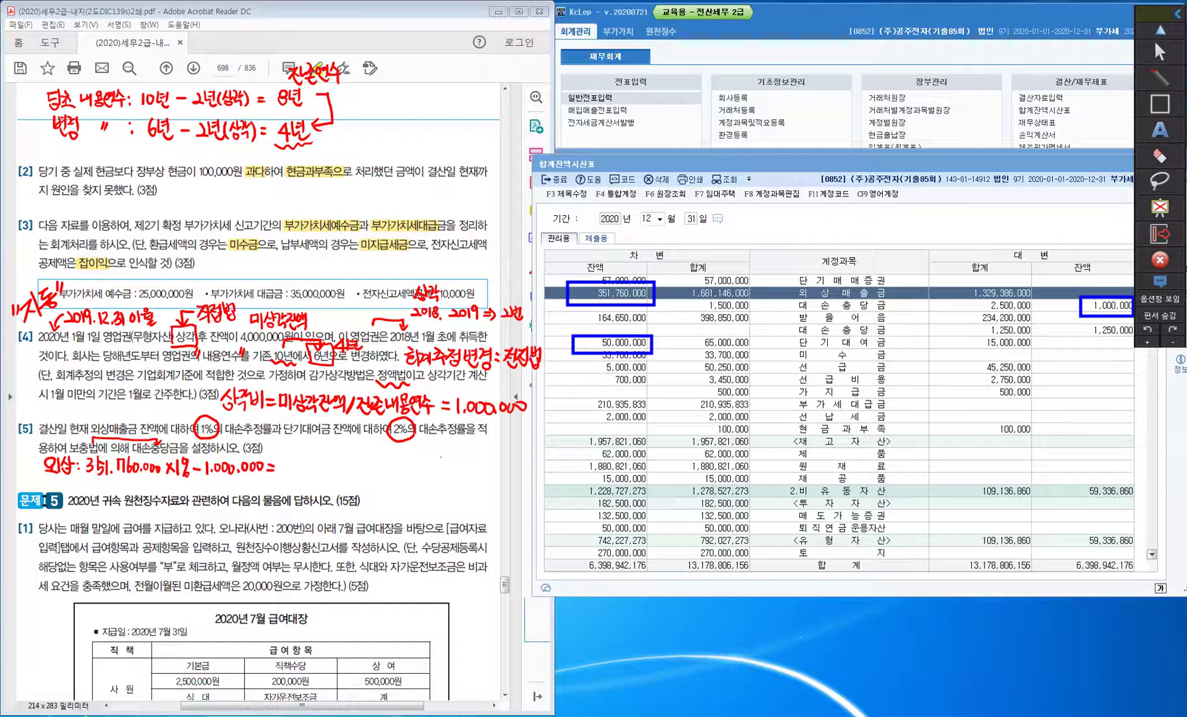
{"action": "mouse_move", "coordinate": [280, 463]}
{"action": "left_mouse_down"}
{"action": "mouse_move", "coordinate": [294, 473]}
{"action": "mouse_move", "coordinate": [306, 458]}
{"action": "left_mouse_up"}
{"action": "mouse_move", "coordinate": [305, 459]}
{"action": "left_mouse_down"}
{"action": "mouse_move", "coordinate": [304, 474]}
{"action": "mouse_move", "coordinate": [331, 458]}
{"action": "left_mouse_up"}
{"action": "mouse_move", "coordinate": [340, 457]}
{"action": "left_mouse_down"}
{"action": "mouse_move", "coordinate": [338, 468]}
{"action": "mouse_move", "coordinate": [340, 457]}
{"action": "left_mouse_up"}
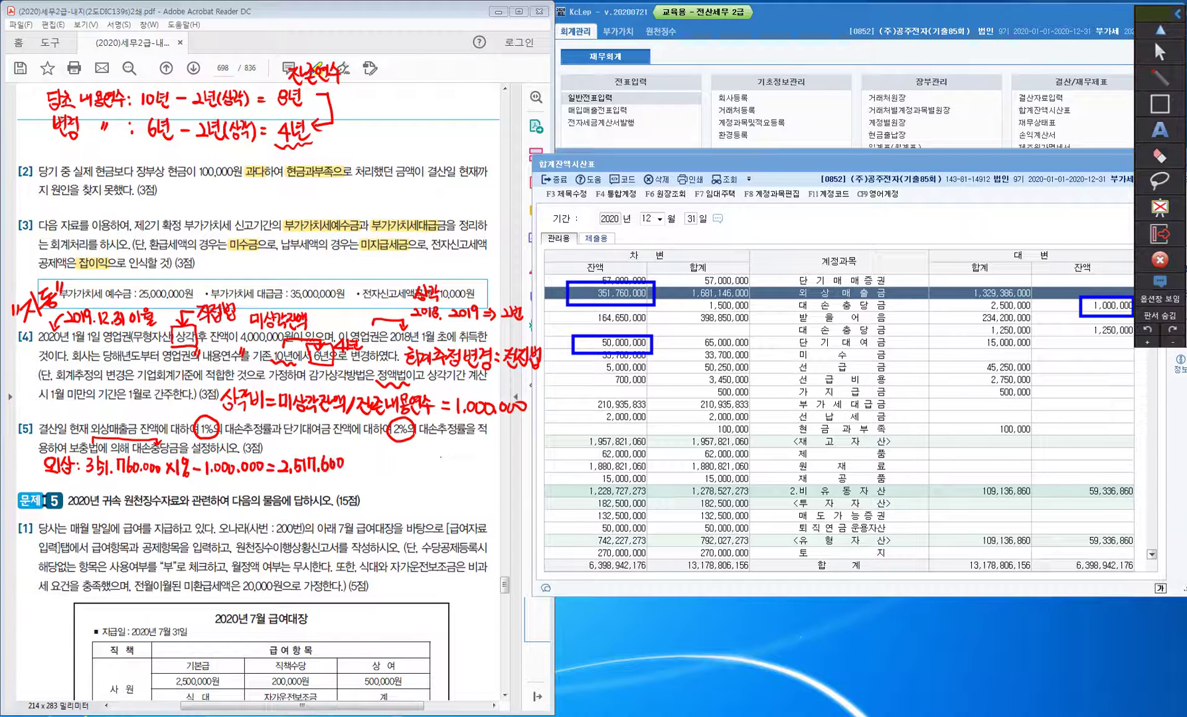
Write the calculation 대여: 50,000,000 × 2% = 1,000,000 below the 외상 line.
{"action": "mouse_move", "coordinate": [43, 479]}
{"action": "left_mouse_down"}
{"action": "mouse_move", "coordinate": [73, 498]}
{"action": "mouse_move", "coordinate": [127, 495]}
{"action": "left_mouse_up"}
{"action": "mouse_move", "coordinate": [131, 485]}
{"action": "left_mouse_down"}
{"action": "mouse_move", "coordinate": [207, 496]}
{"action": "mouse_move", "coordinate": [219, 485]}
{"action": "left_mouse_up"}
{"action": "left_click_drag", "start_coordinate": [209, 492], "coordinate": [220, 490]}
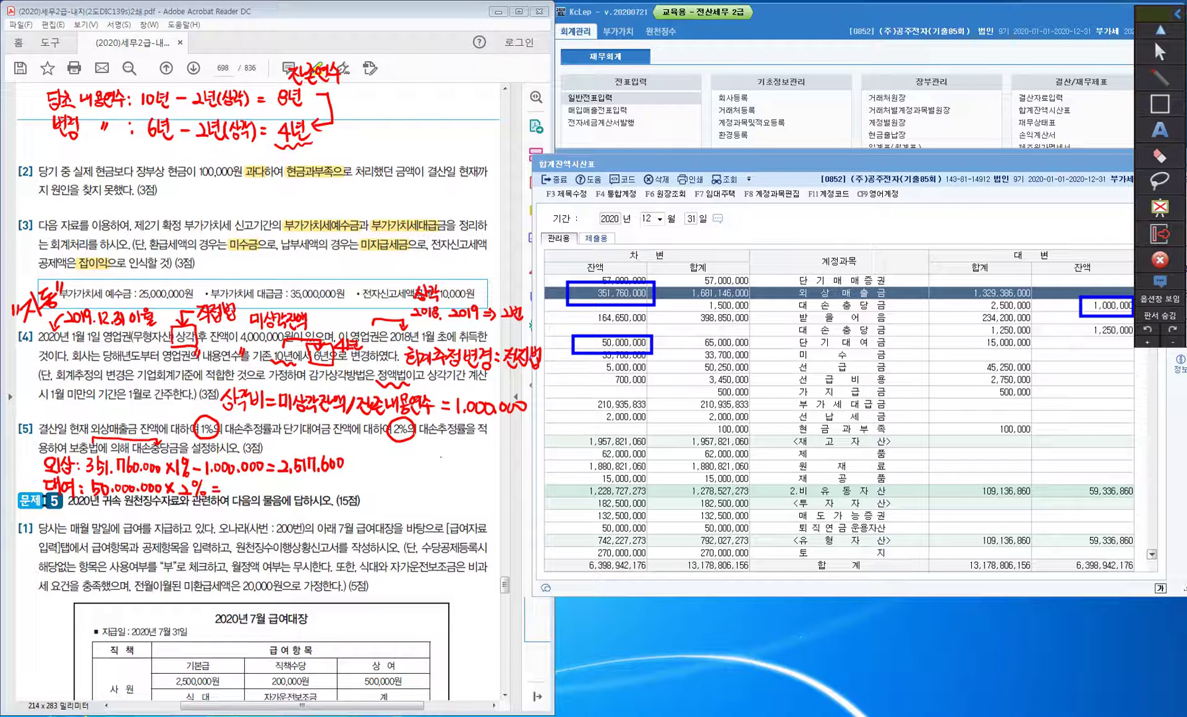
{"action": "mouse_move", "coordinate": [233, 479]}
{"action": "left_mouse_down"}
{"action": "mouse_move", "coordinate": [230, 493]}
{"action": "mouse_move", "coordinate": [291, 488]}
{"action": "left_mouse_up"}
{"action": "left_click", "coordinate": [268, 492]}
Write 자동 above the start of question [5].
{"action": "left_click_drag", "start_coordinate": [27, 411], "coordinate": [39, 420]}
{"action": "mouse_move", "coordinate": [38, 406]}
{"action": "left_mouse_down"}
{"action": "mouse_move", "coordinate": [44, 425]}
{"action": "mouse_move", "coordinate": [51, 411]}
{"action": "left_mouse_up"}
{"action": "left_click_drag", "start_coordinate": [42, 408], "coordinate": [54, 415]}
{"action": "left_click_drag", "start_coordinate": [45, 418], "coordinate": [64, 413]}
{"action": "left_click_drag", "start_coordinate": [57, 416], "coordinate": [57, 417]}
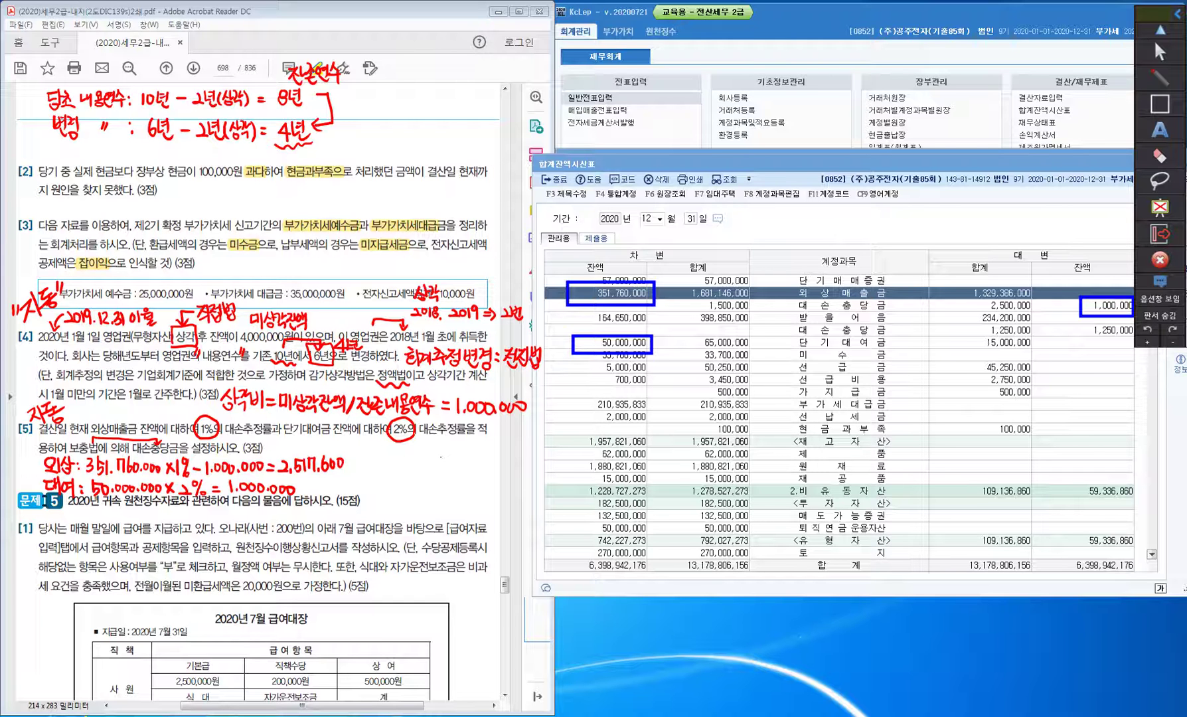
Erase the blue boxes around the 외상매출금, 단기대여금 and 대손충당금 balances in the trial balance.
{"action": "left_click_drag", "start_coordinate": [557, 286], "coordinate": [565, 284]}
{"action": "mouse_move", "coordinate": [561, 337]}
{"action": "left_mouse_down"}
{"action": "mouse_move", "coordinate": [566, 348]}
{"action": "mouse_move", "coordinate": [572, 333]}
{"action": "left_mouse_up"}
{"action": "mouse_move", "coordinate": [1160, 155]}
{"action": "left_click", "coordinate": [1064, 157]}
{"action": "mouse_move", "coordinate": [559, 287]}
{"action": "left_mouse_down"}
{"action": "mouse_move", "coordinate": [576, 297]}
{"action": "mouse_move", "coordinate": [643, 292]}
{"action": "mouse_move", "coordinate": [655, 304]}
{"action": "mouse_move", "coordinate": [599, 291]}
{"action": "left_mouse_up"}
{"action": "left_click_drag", "start_coordinate": [564, 342], "coordinate": [652, 352]}
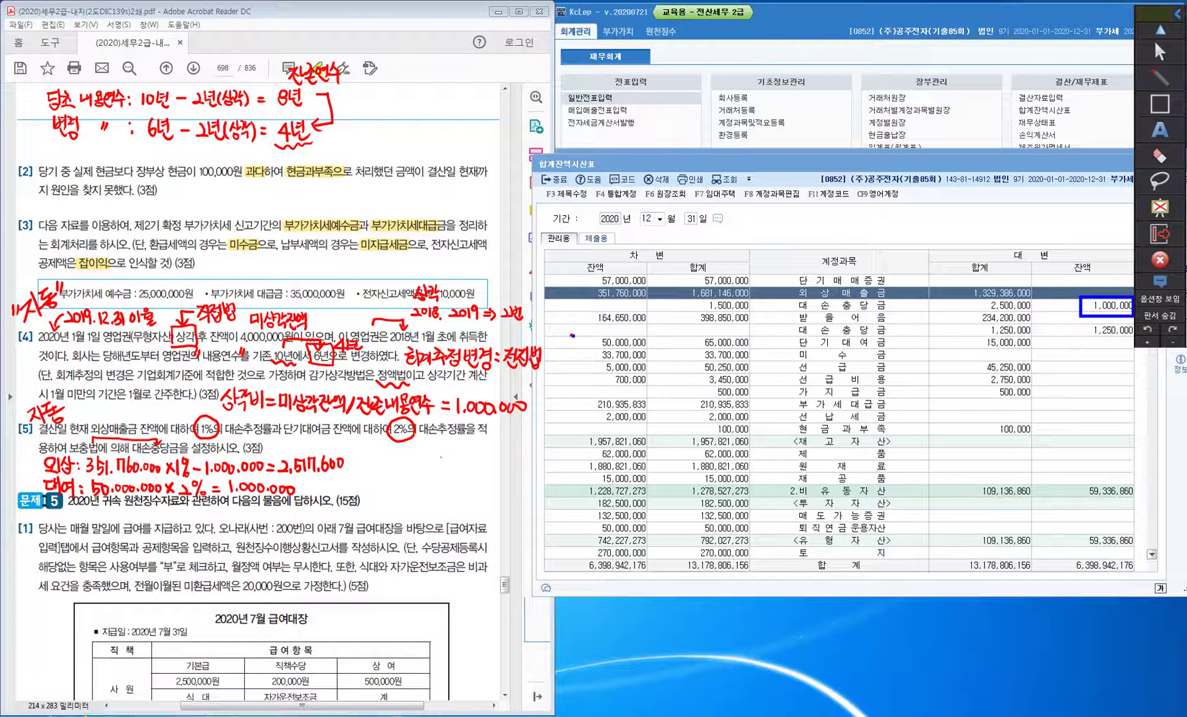
{"action": "left_click_drag", "start_coordinate": [1081, 307], "coordinate": [1133, 315]}
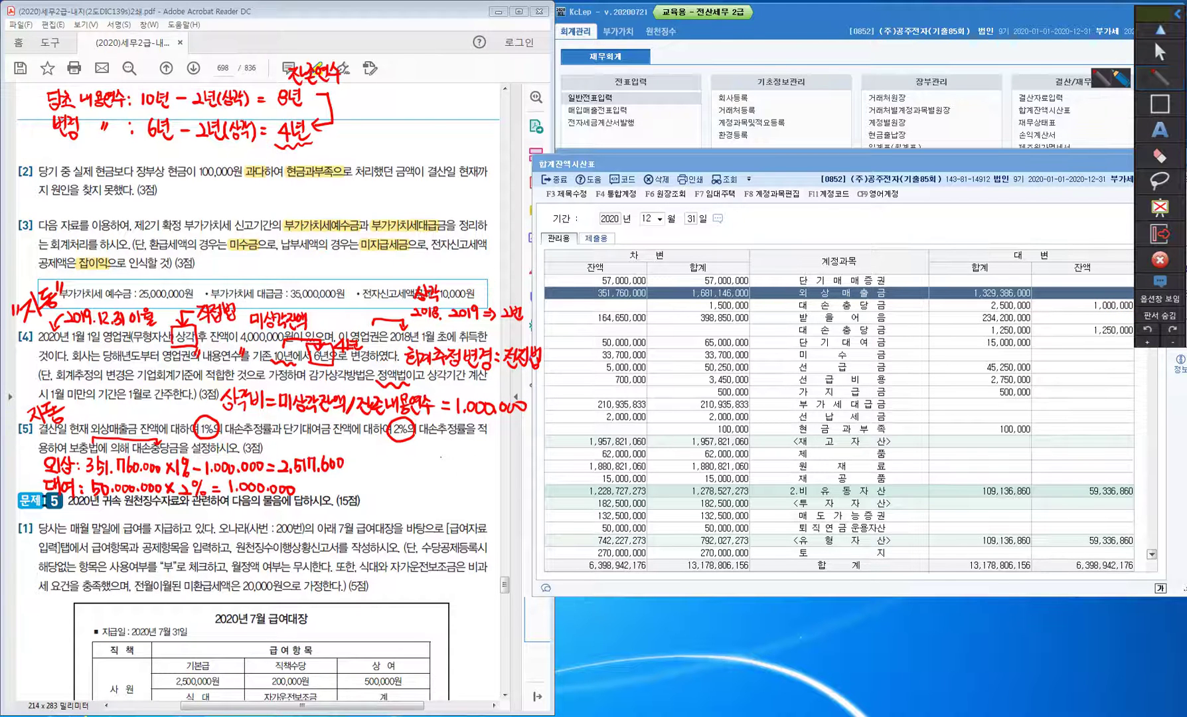
Stop annotating and close the 합계잔액시산표 and 일반전표입력 windows.
{"action": "left_click", "coordinate": [1160, 51]}
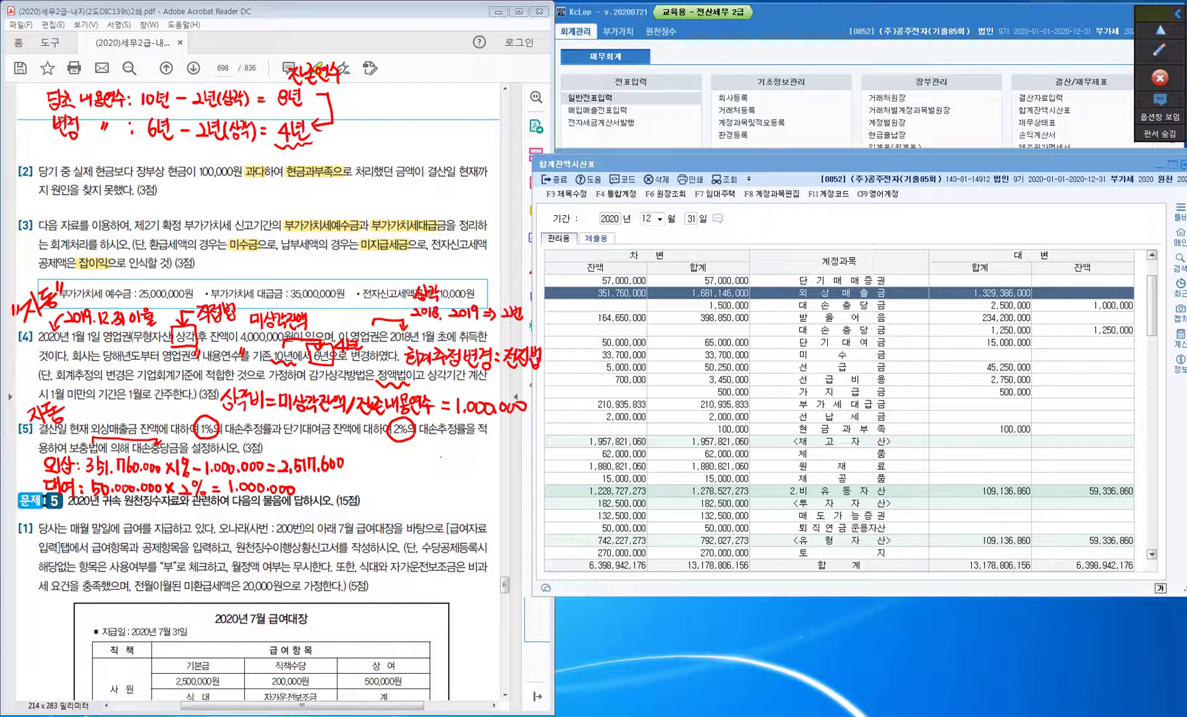
{"action": "left_click", "coordinate": [757, 165]}
{"action": "left_click", "coordinate": [555, 179]}
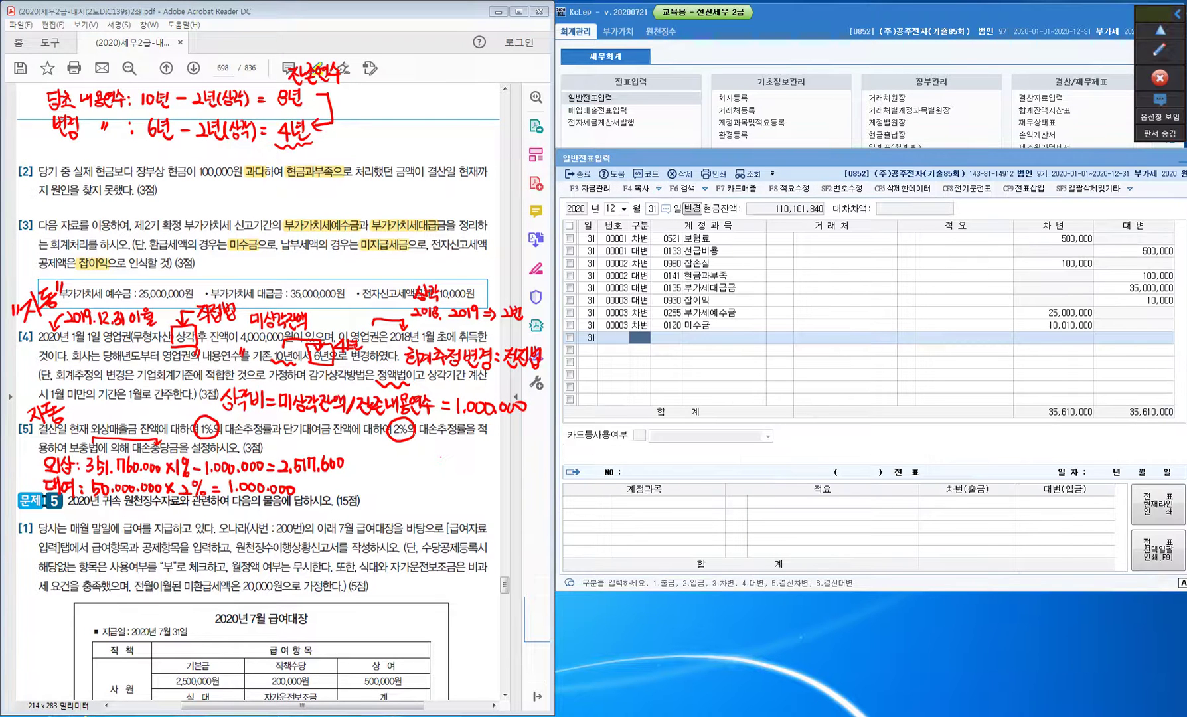
{"action": "left_click", "coordinate": [578, 174]}
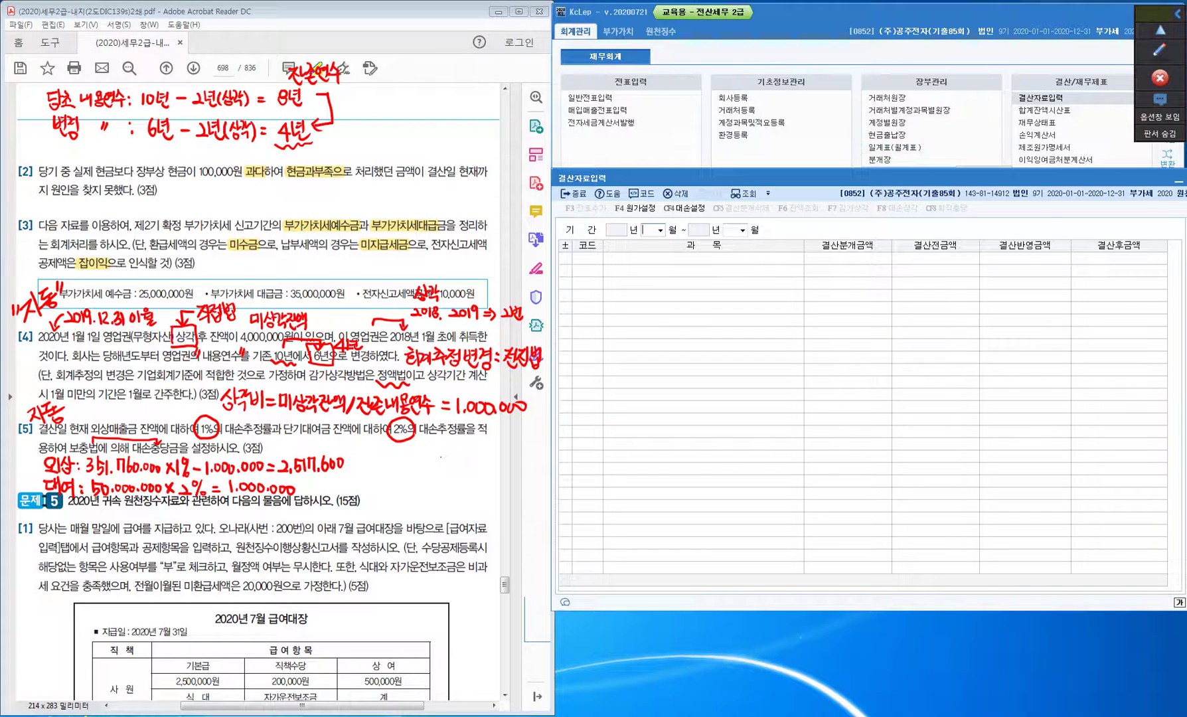
In 결산자료입력, load the period 2020년 01월 to 12월 and enter 1,000,000 as 결산반영금액 for 영업권 under 무형자산상각비.
{"action": "type", "text": "0112"}
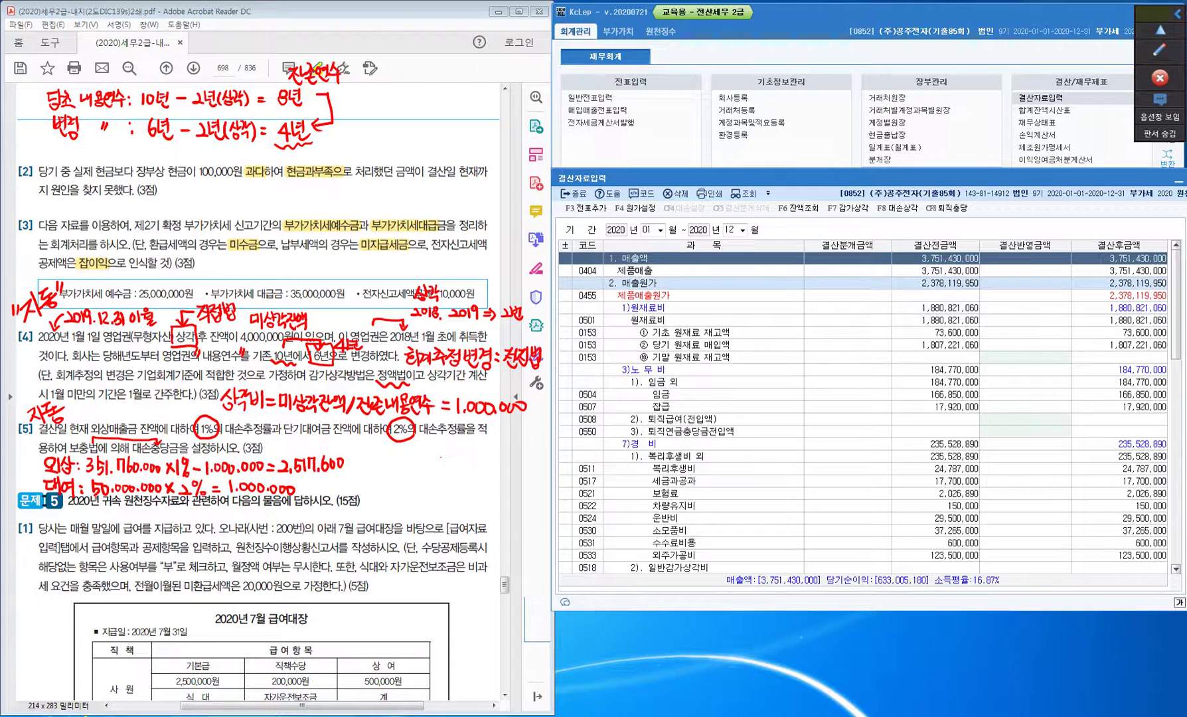
{"action": "key", "text": "Down"}
{"action": "key", "text": "Down"}
{"action": "key", "text": "Down"}
{"action": "key", "text": "Down"}
{"action": "key", "text": "Down"}
{"action": "key", "text": "Down"}
{"action": "key", "text": "Down"}
{"action": "key", "text": "Down"}
{"action": "key", "text": "Down"}
{"action": "key", "text": "Down"}
{"action": "key", "text": "Down"}
{"action": "key", "text": "Down"}
{"action": "key", "text": "Down"}
{"action": "key", "text": "Down"}
{"action": "key", "text": "Down"}
{"action": "key", "text": "Down"}
{"action": "key", "text": "Down"}
{"action": "key", "text": "Down"}
{"action": "key", "text": "Down"}
{"action": "key", "text": "Down"}
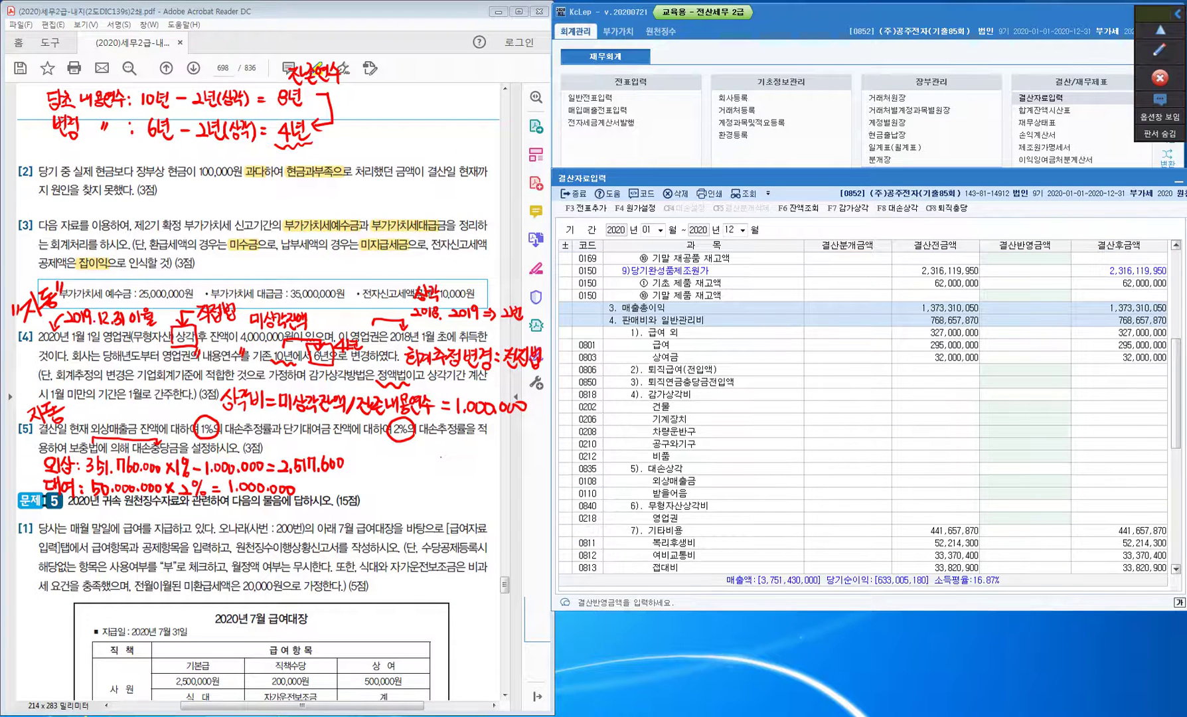
{"action": "left_click", "coordinate": [704, 320]}
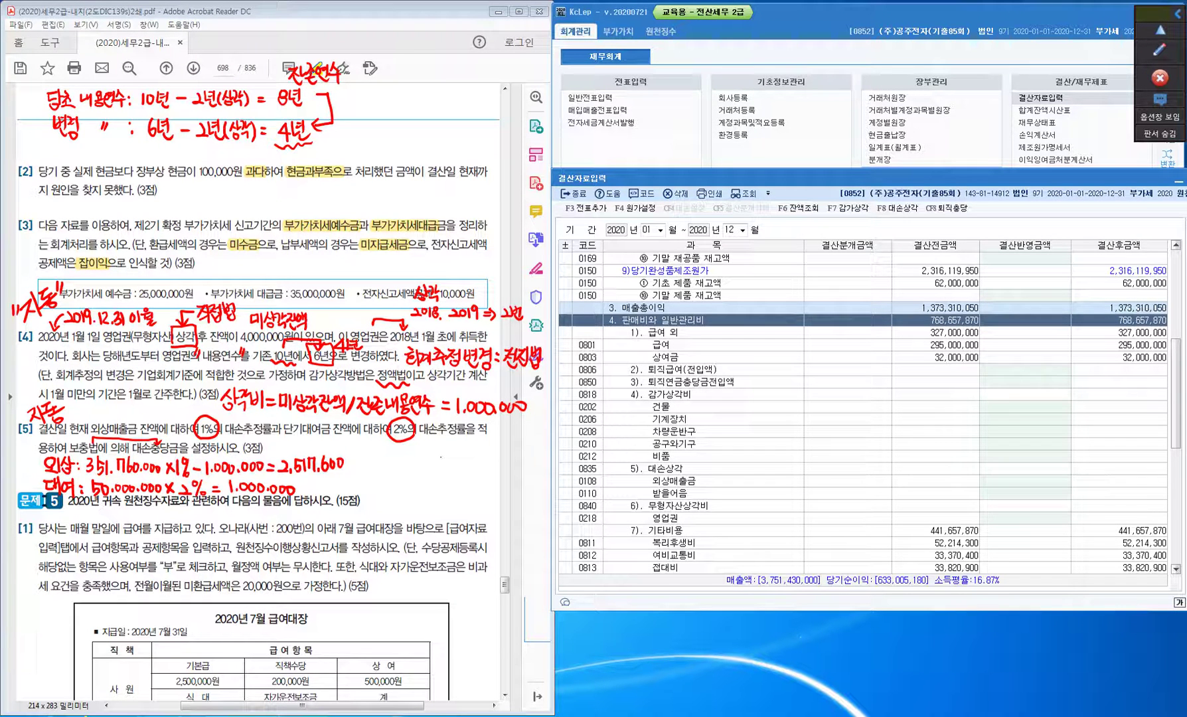
{"action": "left_click", "coordinate": [817, 506]}
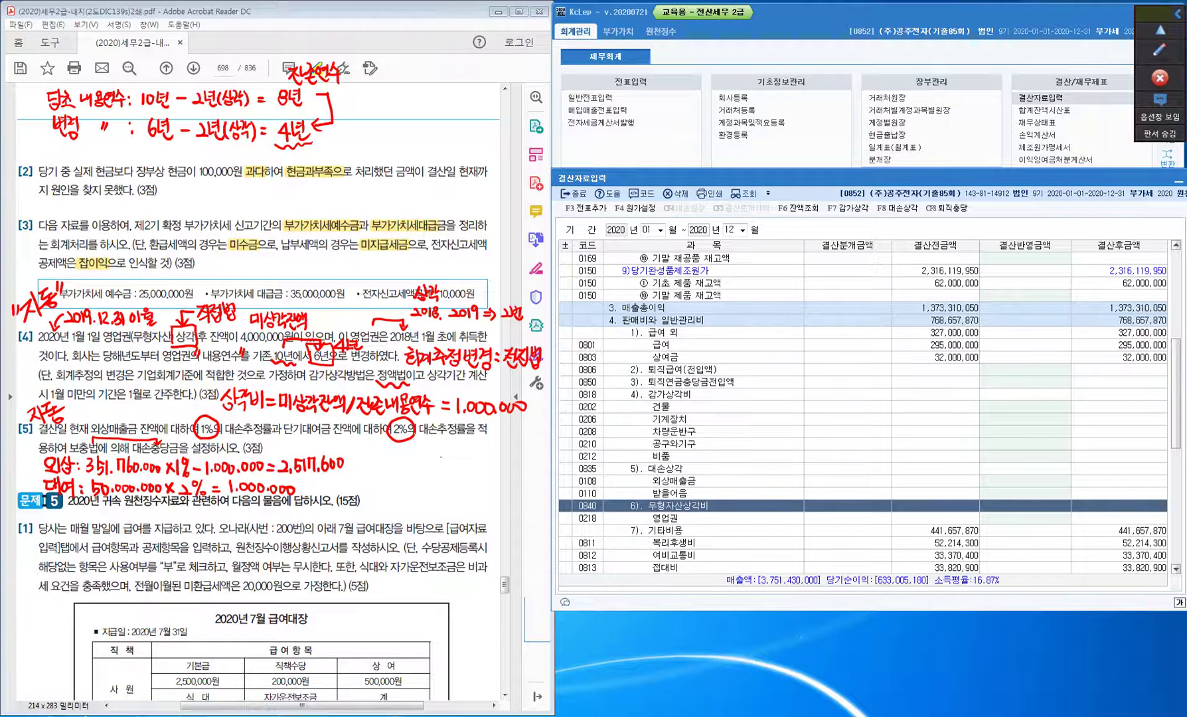
{"action": "left_click", "coordinate": [1024, 518]}
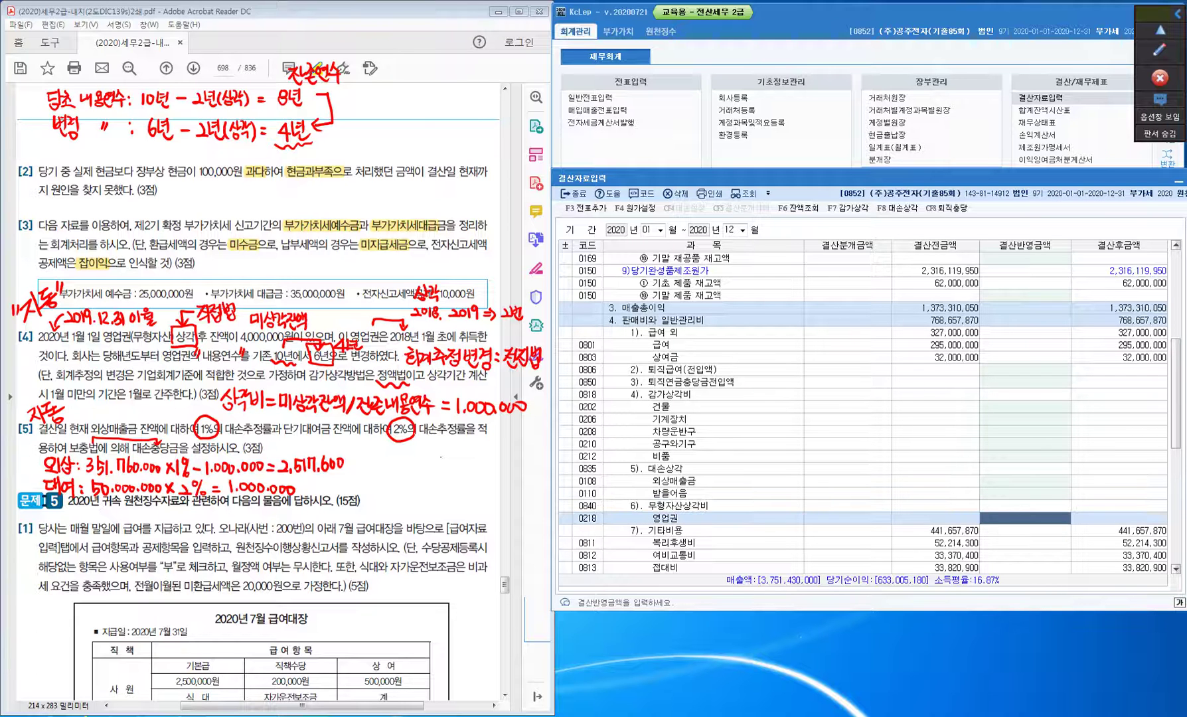
{"action": "type", "text": "1000000"}
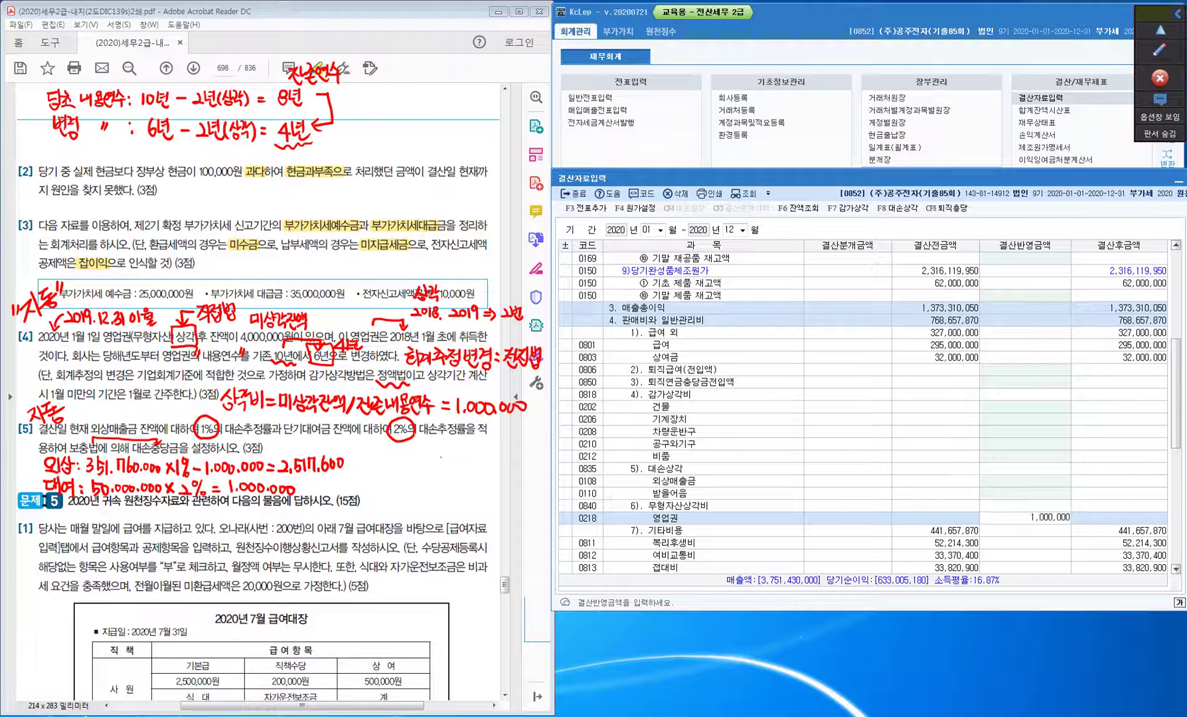
{"action": "key", "text": "Return"}
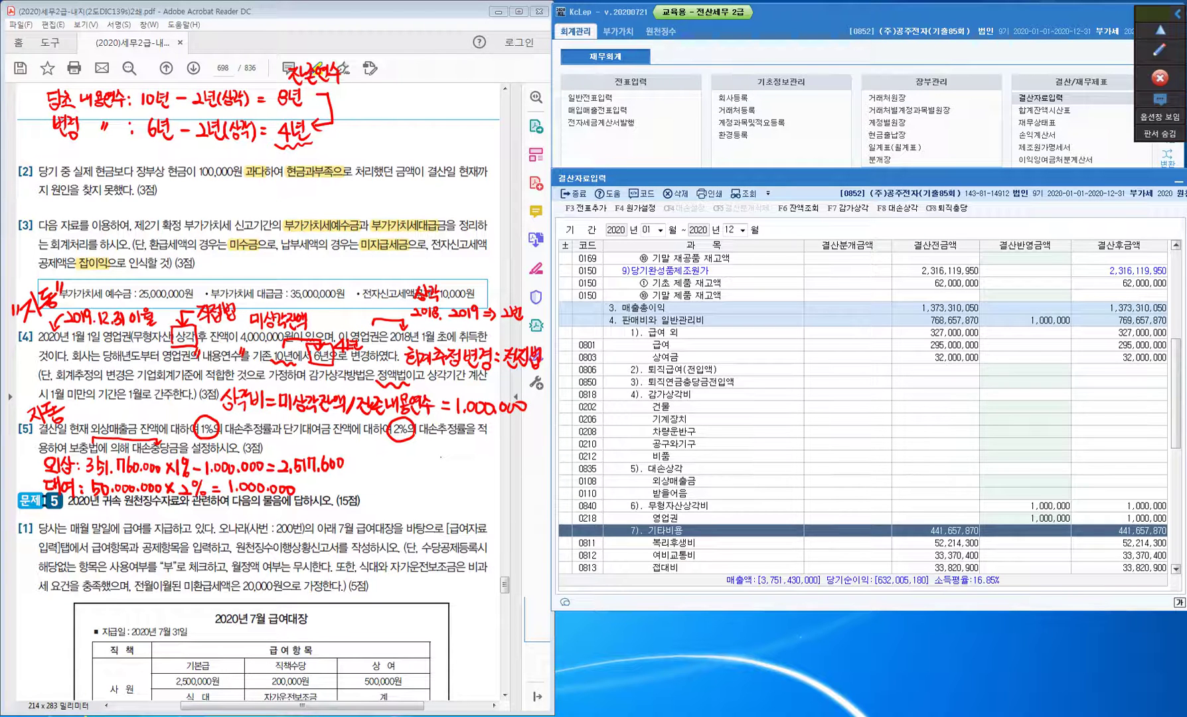
Enter 2,517,600 as 결산반영금액 for 외상매출금 under 대손상각 in 판매비와 일반관리비.
{"action": "left_click", "coordinate": [863, 320]}
{"action": "scroll", "coordinate": [863, 320], "scroll_direction": "down", "scroll_amount": 2}
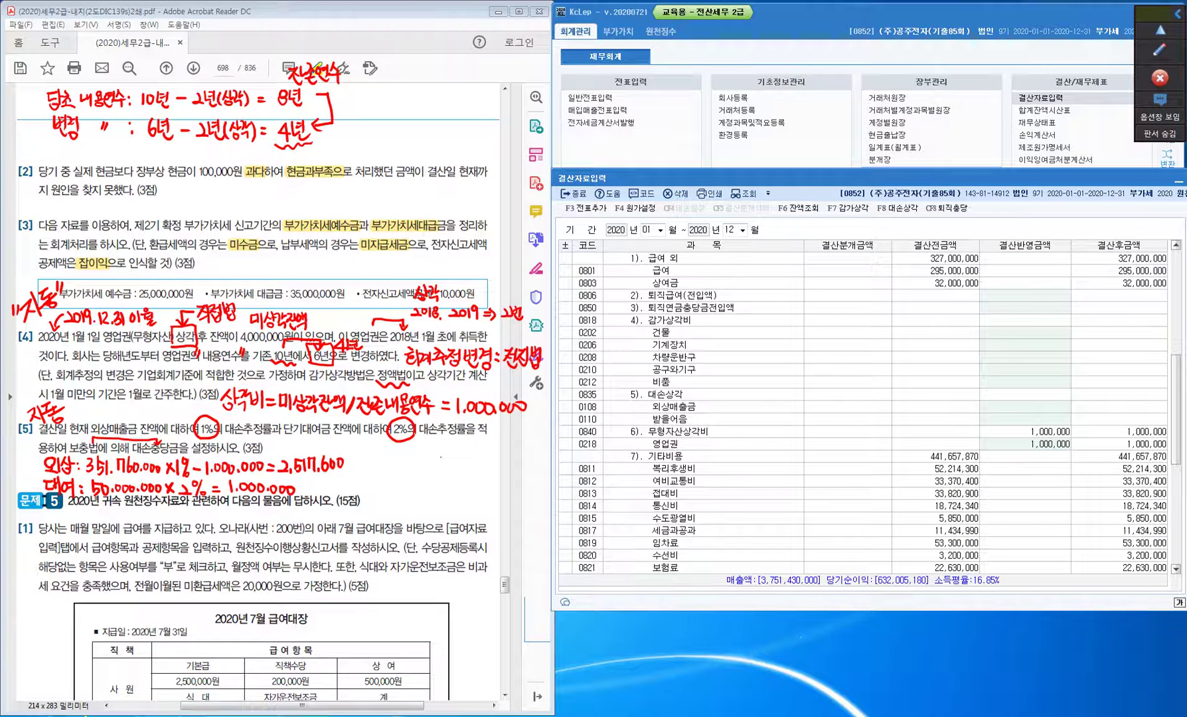
{"action": "scroll", "coordinate": [863, 412], "scroll_direction": "up", "scroll_amount": 1}
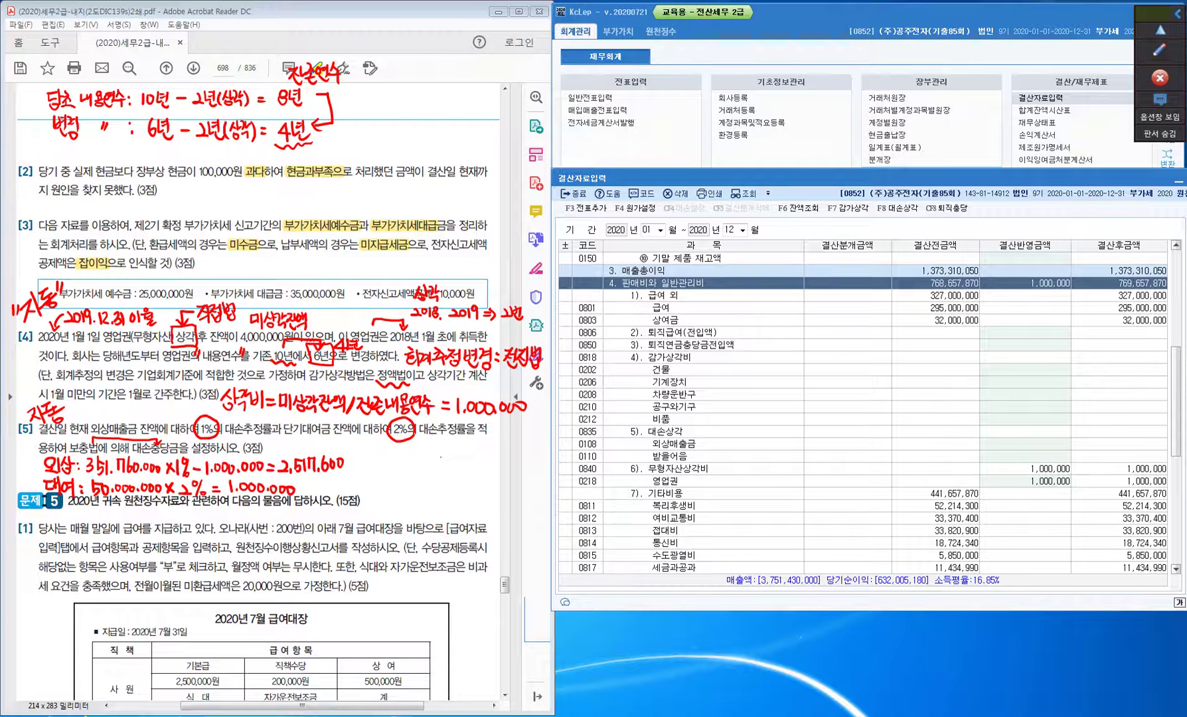
{"action": "left_click", "coordinate": [666, 431]}
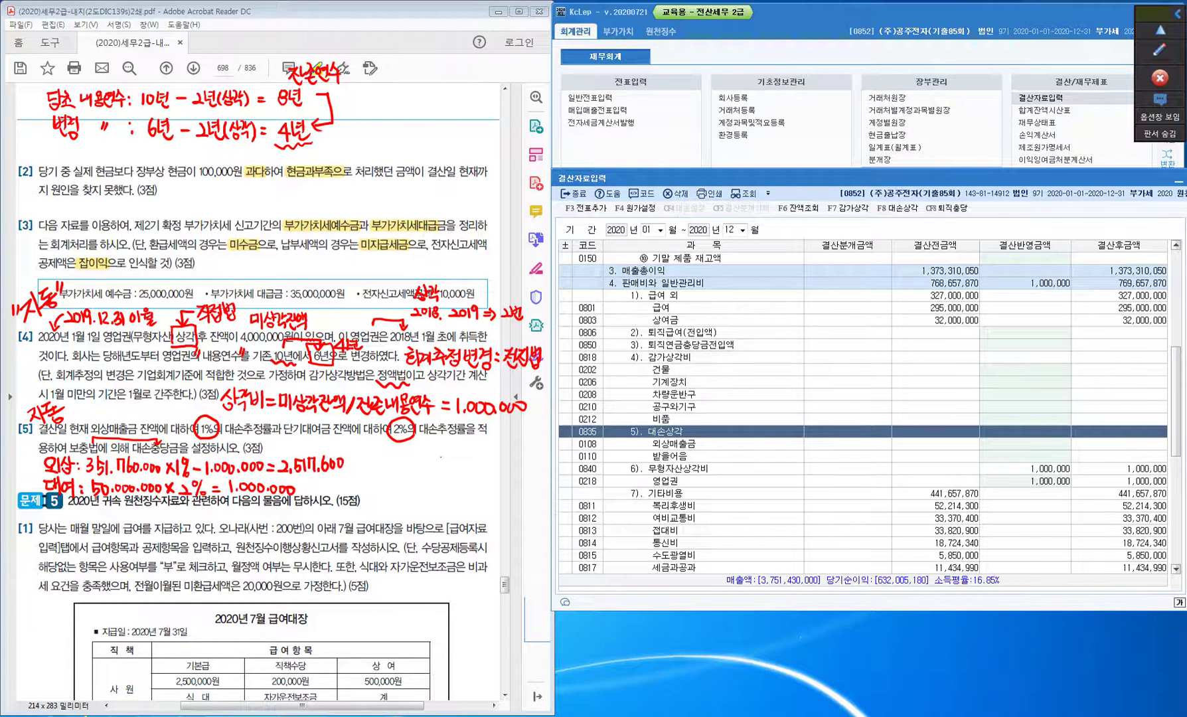
{"action": "key", "text": "Return"}
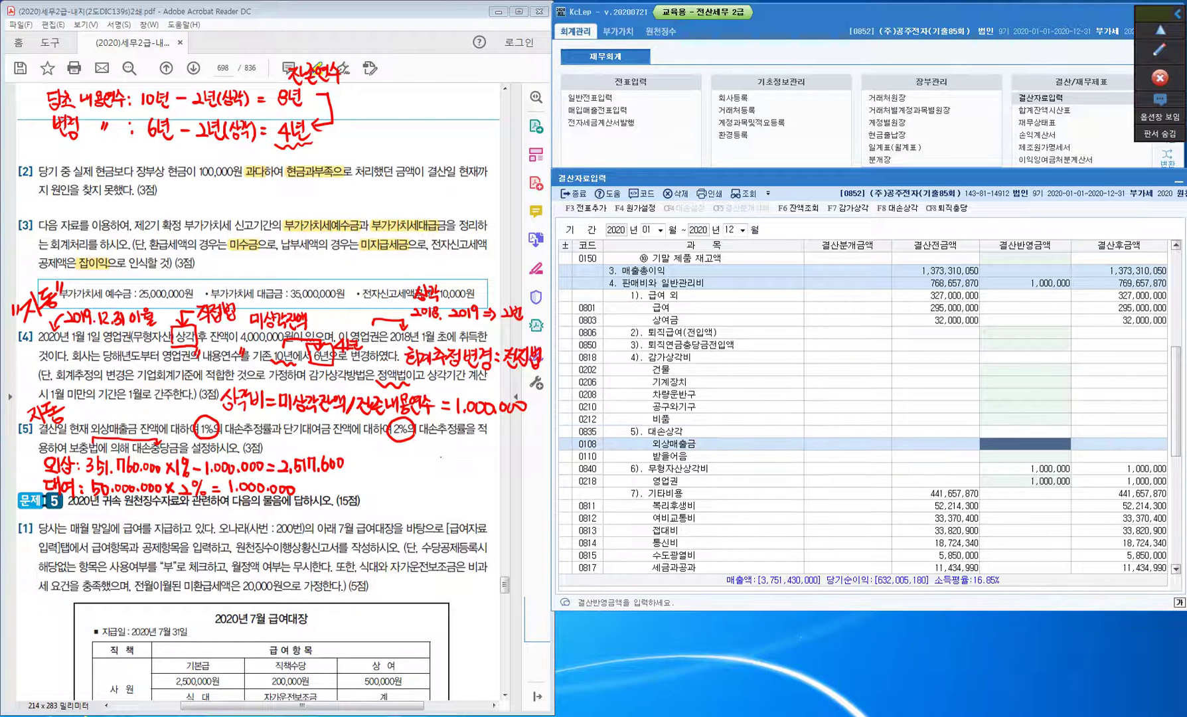
{"action": "type", "text": "2,517,600"}
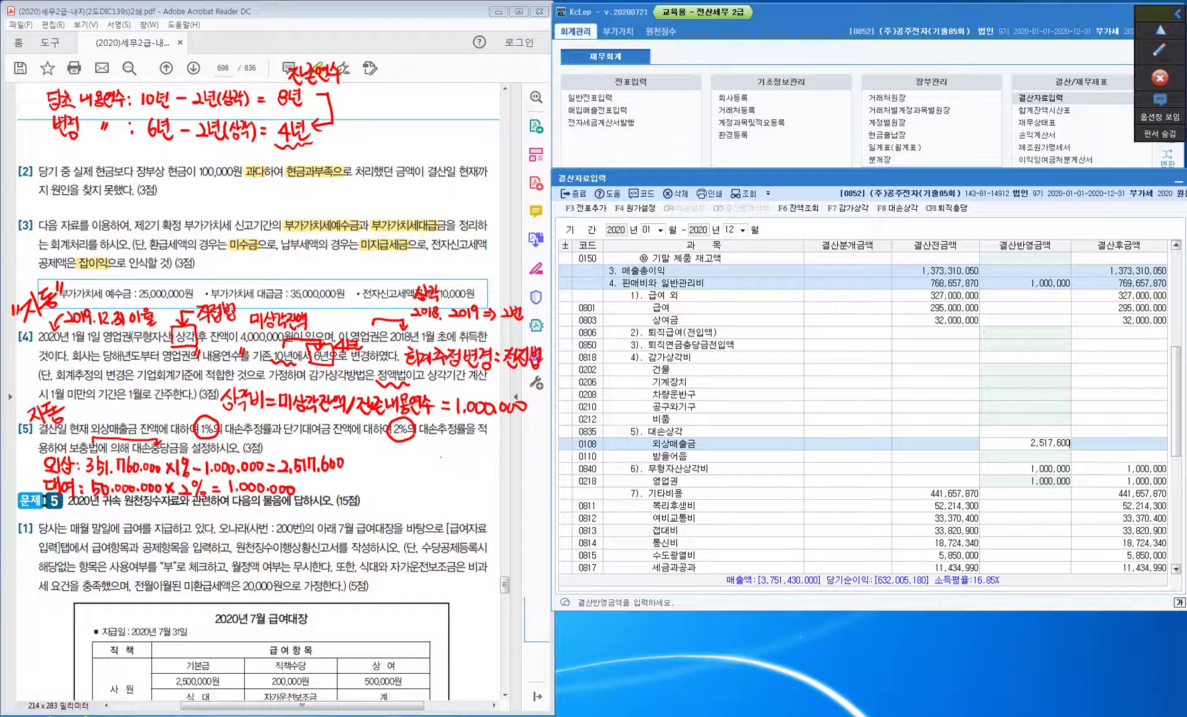
{"action": "key", "text": "Return"}
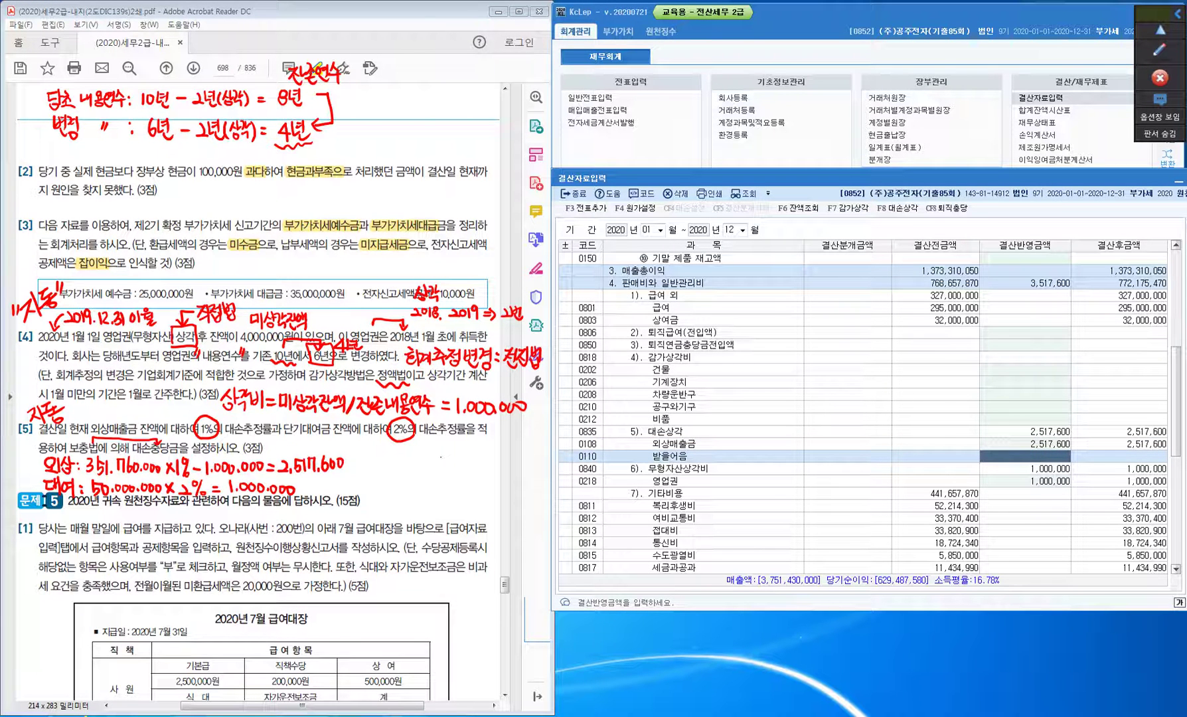
Enter 1,000,000 as 결산반영금액 for 단기대여금 under 기타의대손상각 in 영업외 비용.
{"action": "scroll", "coordinate": [863, 412], "scroll_direction": "down", "scroll_amount": 8}
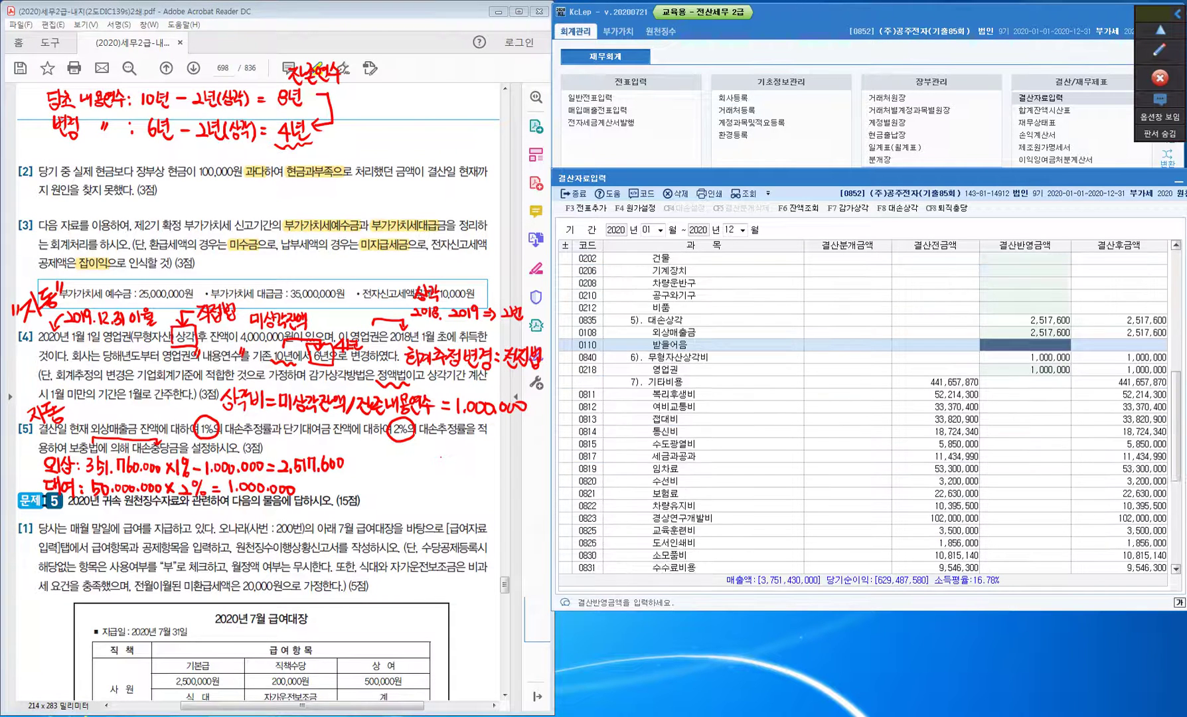
{"action": "scroll", "coordinate": [863, 412], "scroll_direction": "down", "scroll_amount": 2}
{"action": "scroll", "coordinate": [863, 411], "scroll_direction": "down", "scroll_amount": 3}
{"action": "left_click", "coordinate": [664, 332]}
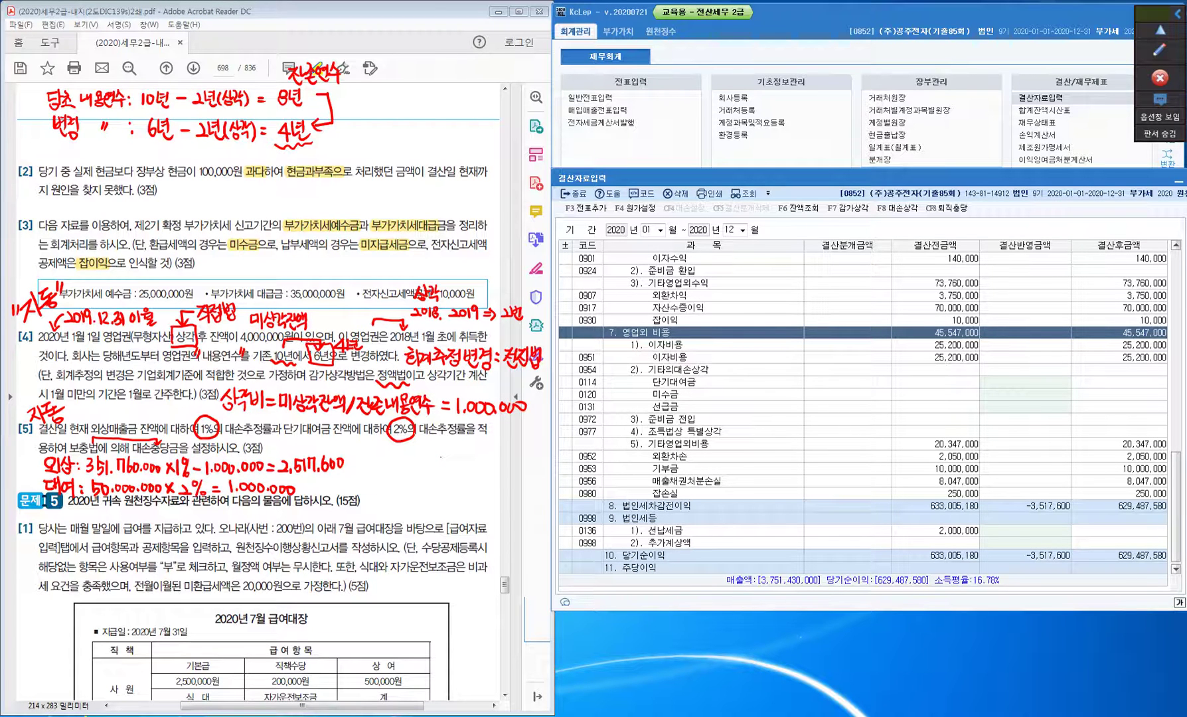
{"action": "left_click", "coordinate": [670, 370]}
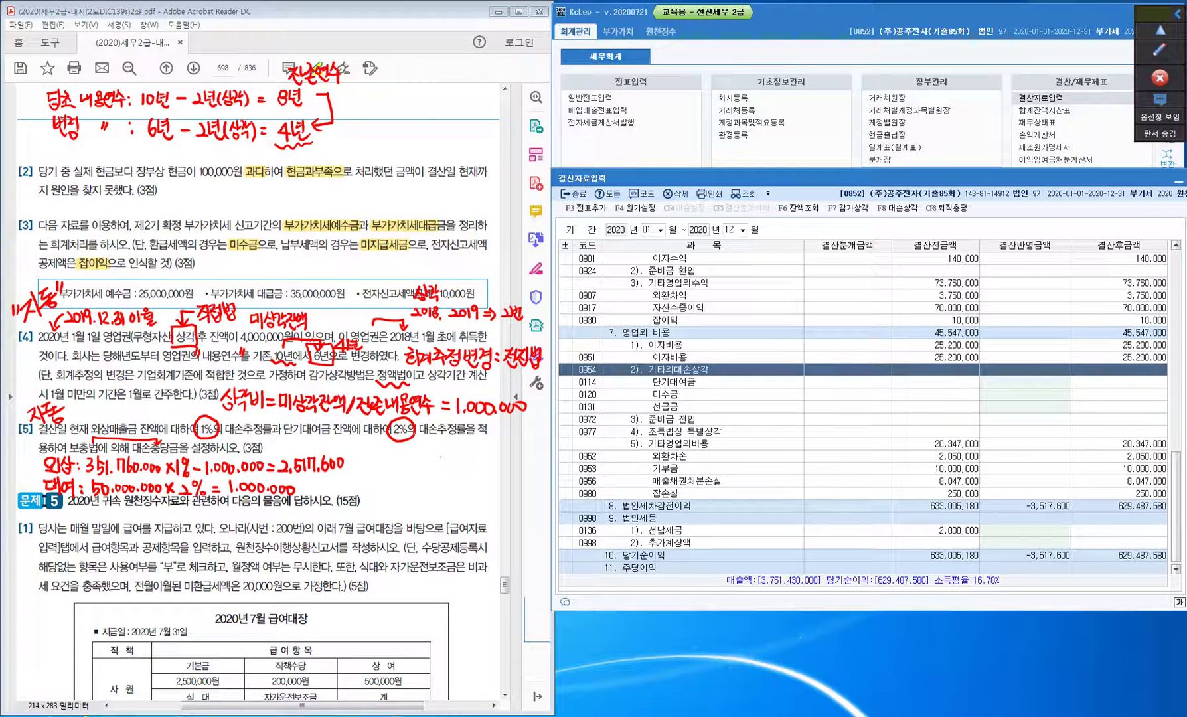
{"action": "left_click", "coordinate": [1024, 382]}
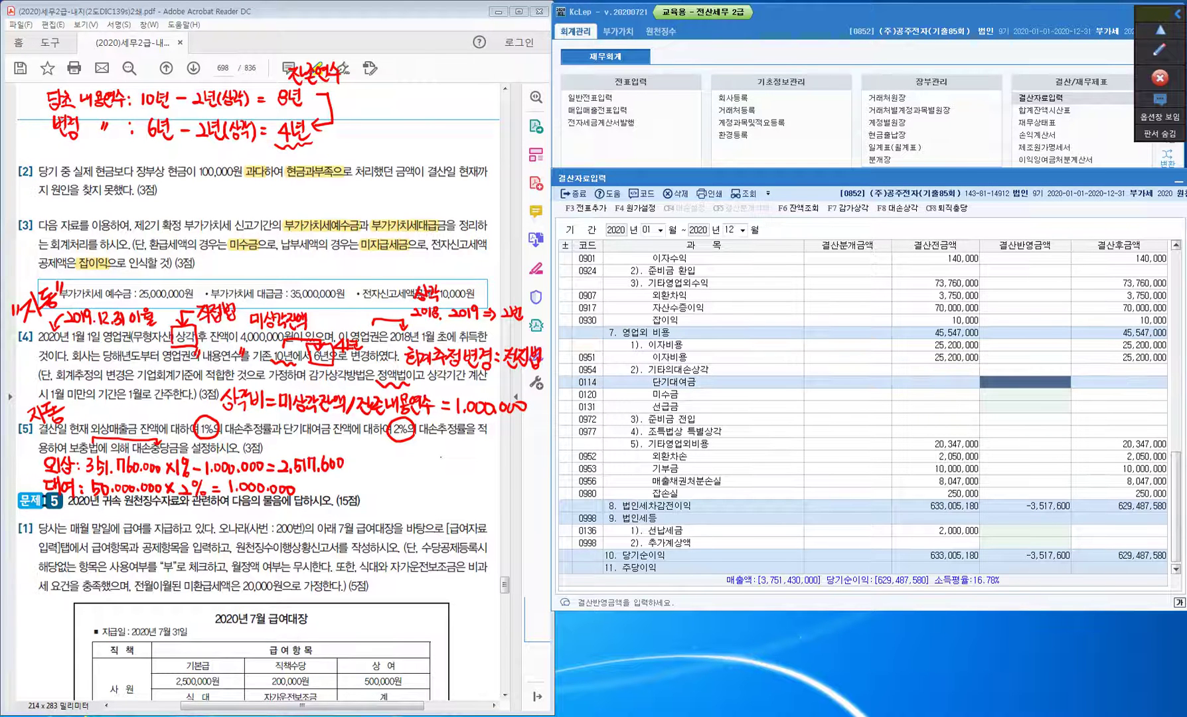
{"action": "type", "text": "1000000"}
{"action": "key", "text": "Return"}
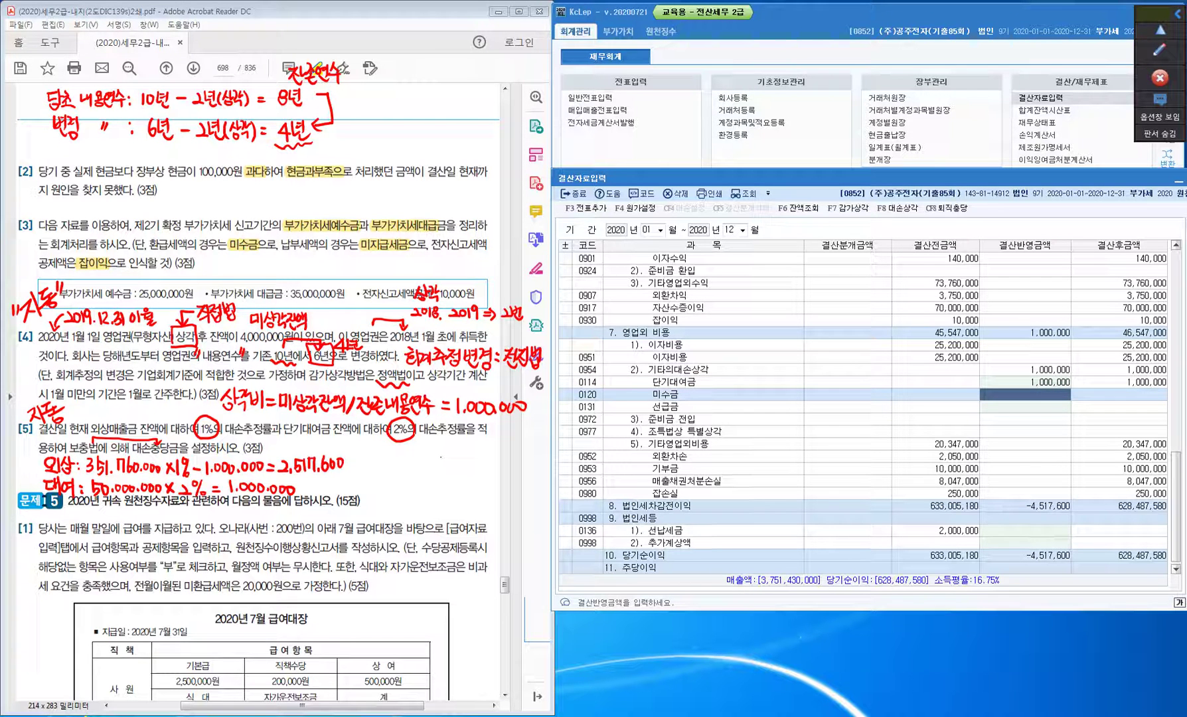
Review the automatic 대손상각 calculation for each receivable and leave it without applying it.
{"action": "left_click", "coordinate": [896, 209]}
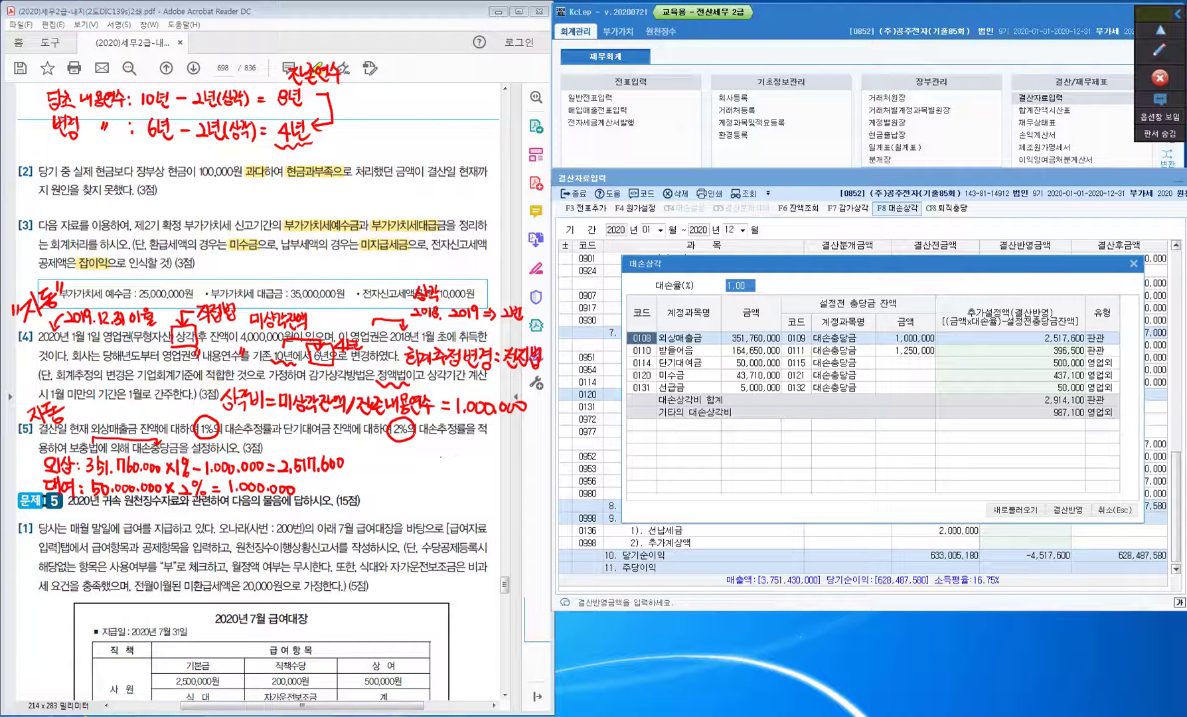
{"action": "left_click", "coordinate": [1115, 510]}
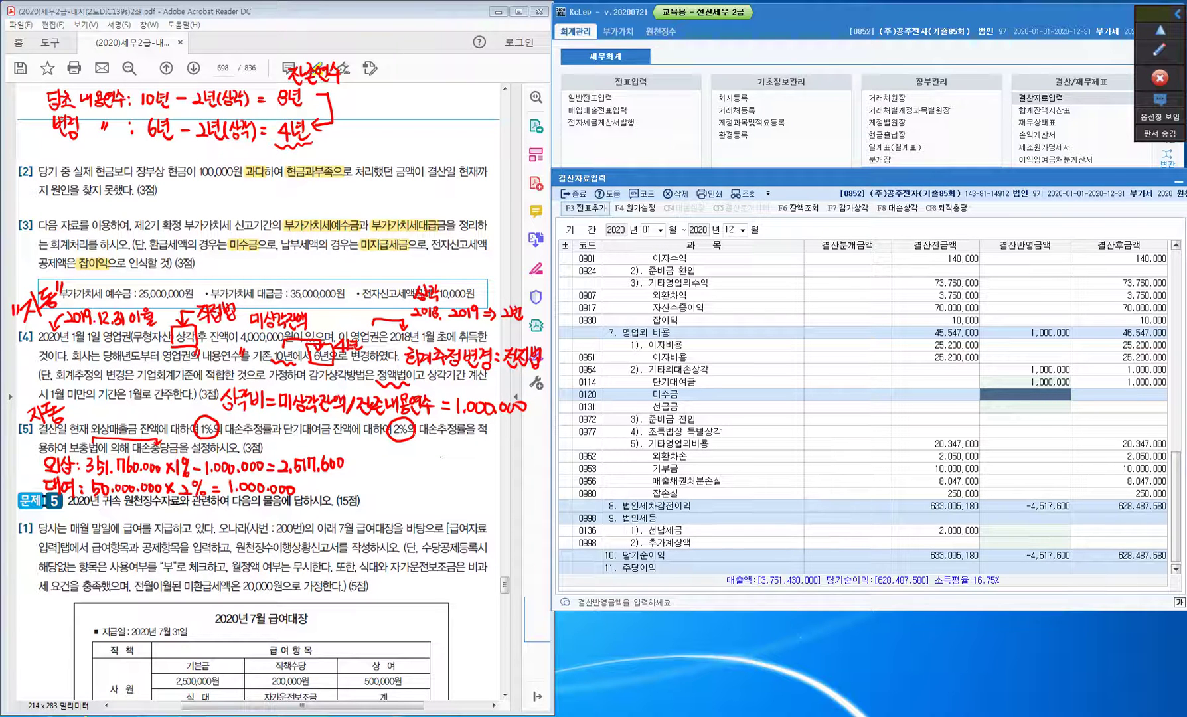
Add the closing entries to 일반전표 with 전표추가, confirm, and close 결산자료입력.
{"action": "left_click", "coordinate": [585, 209]}
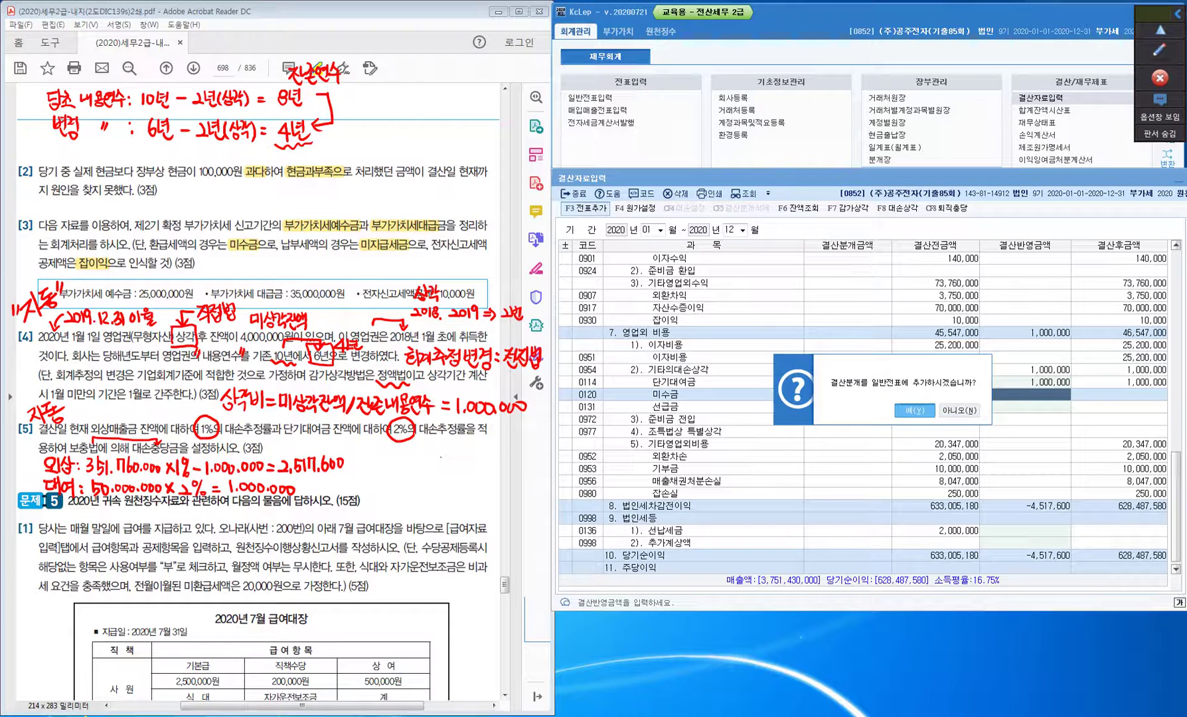
{"action": "left_click", "coordinate": [914, 409]}
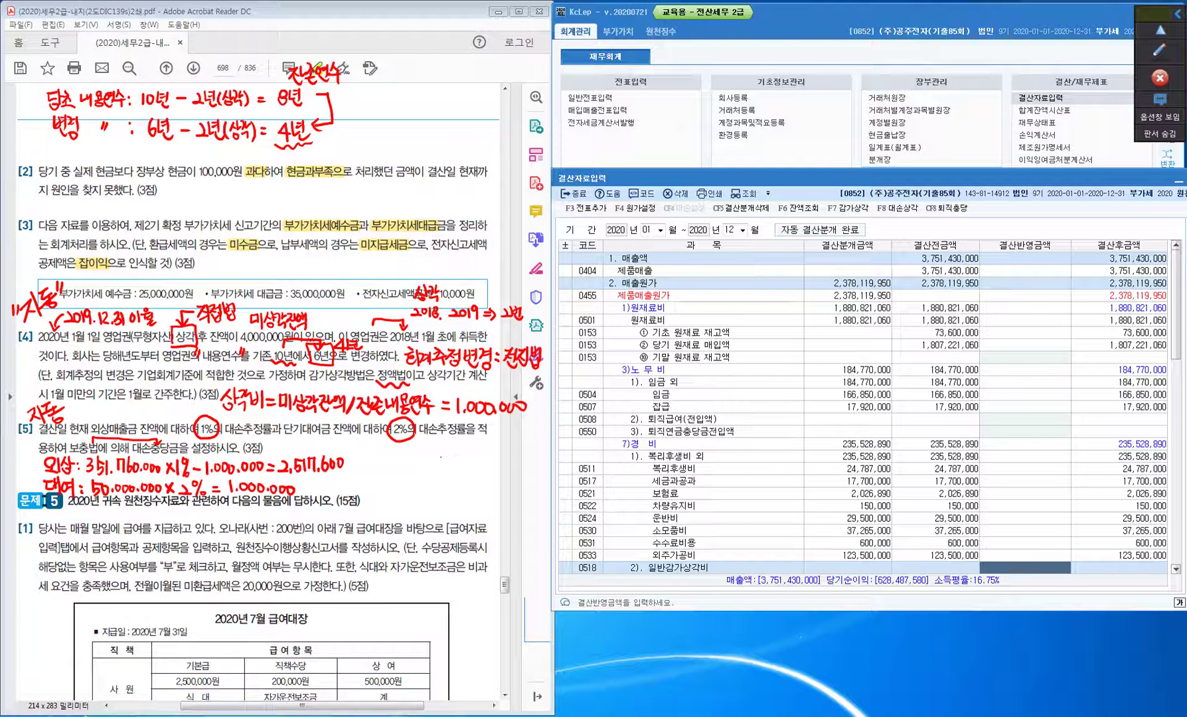
{"action": "left_click", "coordinate": [574, 194]}
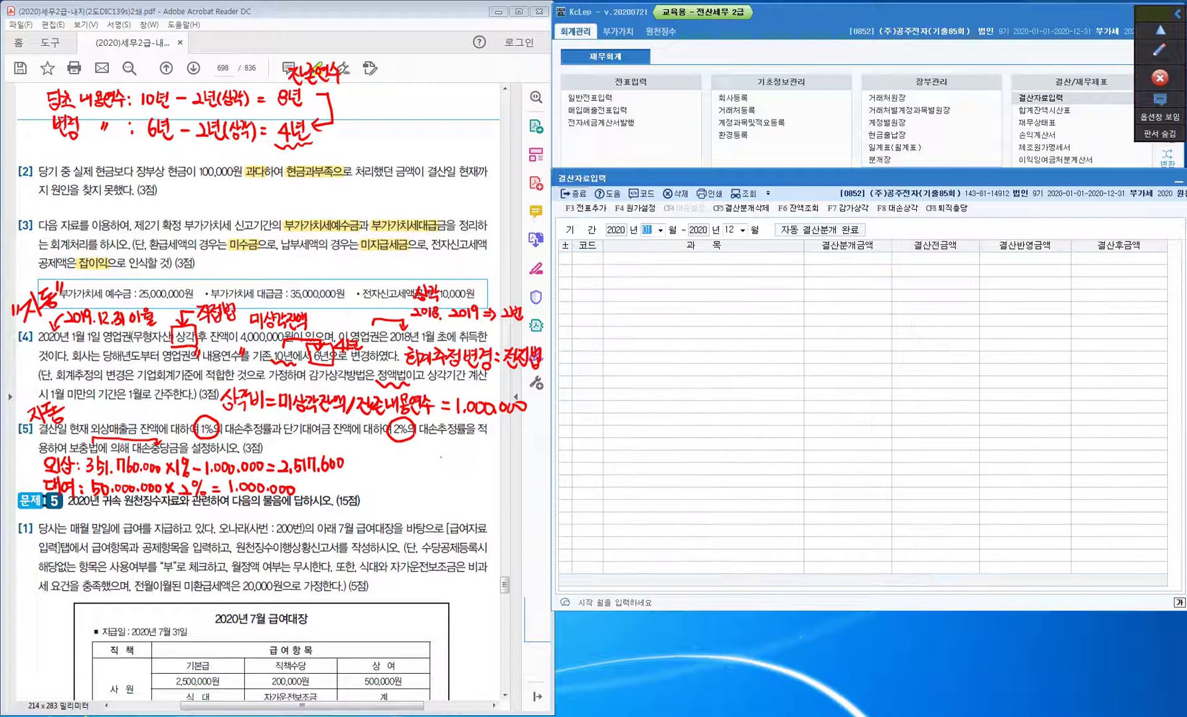
{"action": "left_click", "coordinate": [574, 194]}
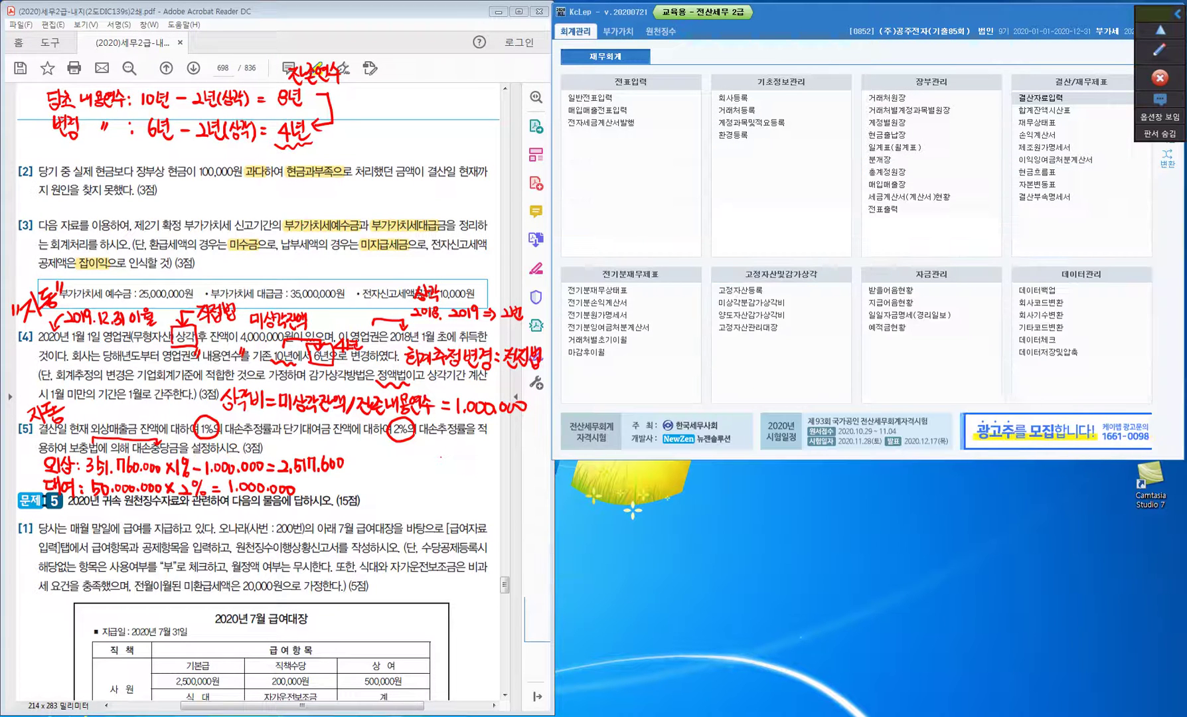